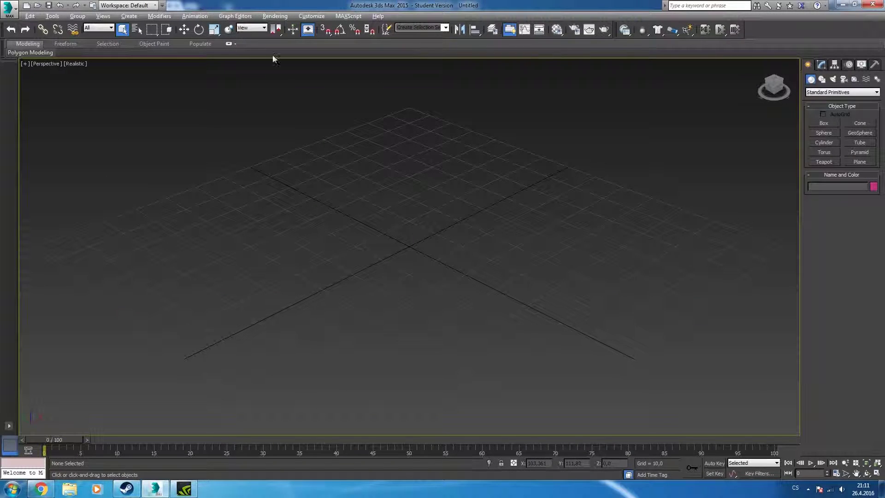
# Start creating a Box primitive from Standard Primitives in the empty scene
pyautogui.click(830, 123)
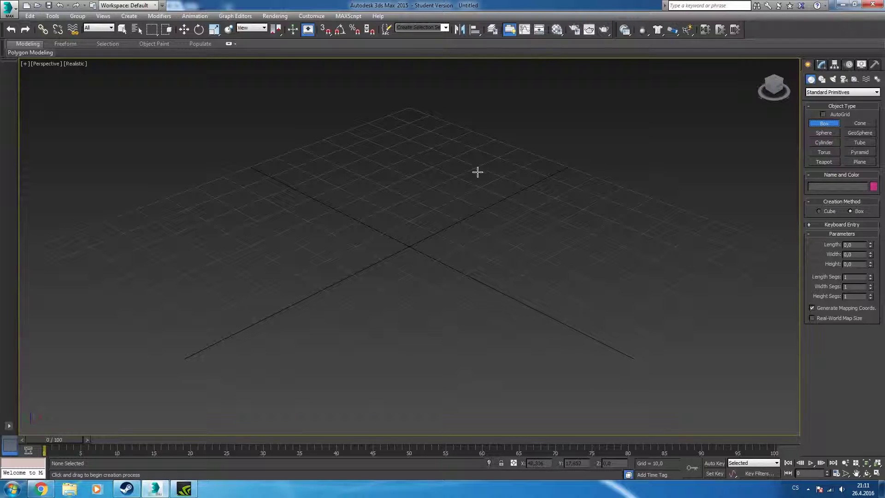
# Draw a pink box about 81.5 × 57.2 × 38 and give it 3×3×2 length, width and height segments
pyautogui.moveTo(473, 178)
pyautogui.keyDown('alt'); pyautogui.mouseDown(button='middle')
pyautogui.moveTo(433, 160)
pyautogui.moveTo(353, 212)
pyautogui.mouseUp(button='middle'); pyautogui.keyUp('alt')
pyautogui.moveTo(339, 213)
pyautogui.mouseDown()
pyautogui.moveTo(505, 269)
pyautogui.moveTo(561, 264)
pyautogui.mouseUp()
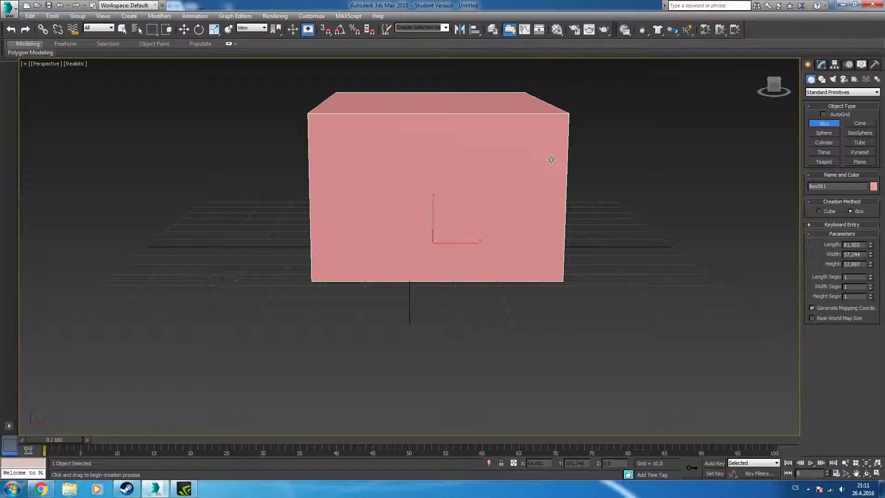
pyautogui.keyDown('alt'); pyautogui.moveTo(580, 156); pyautogui.dragTo(587, 178, button='middle'); pyautogui.keyUp('alt')
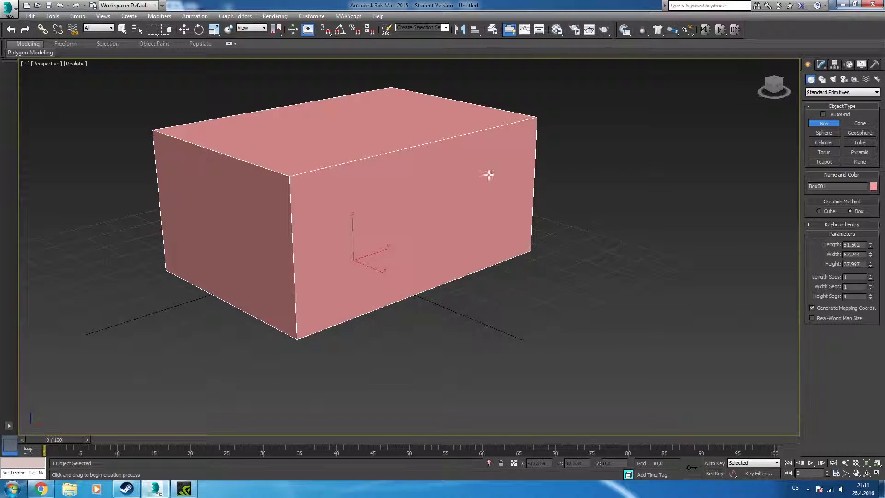
pyautogui.click(822, 64)
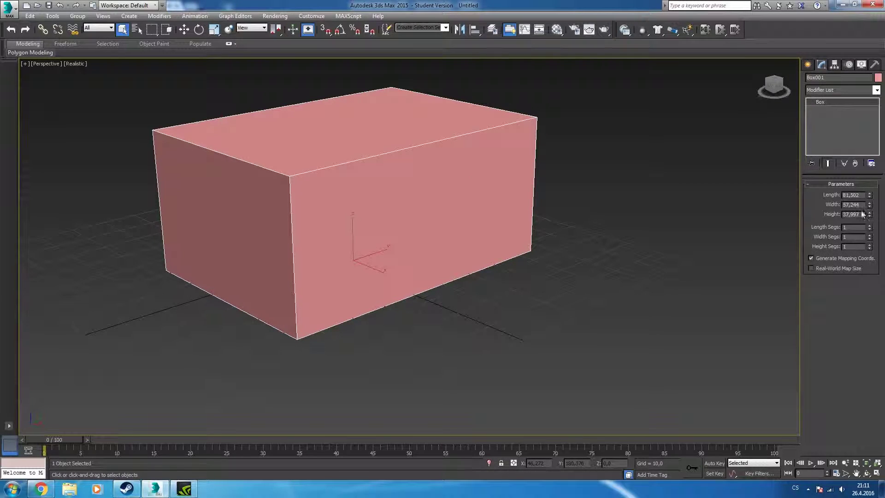
pyautogui.click(870, 226)
pyautogui.click(870, 226)
pyautogui.click(870, 245)
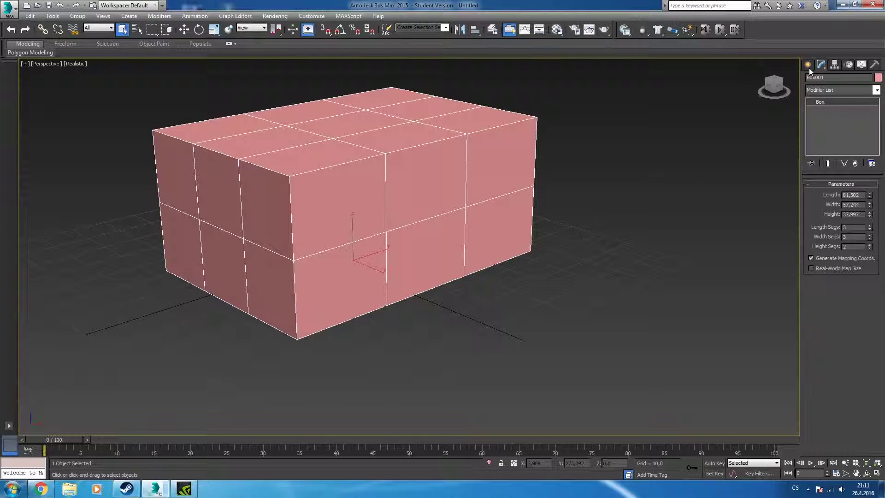
# Add an Edit Poly modifier to Box001 and switch to Polygon level
pyautogui.click(824, 89)
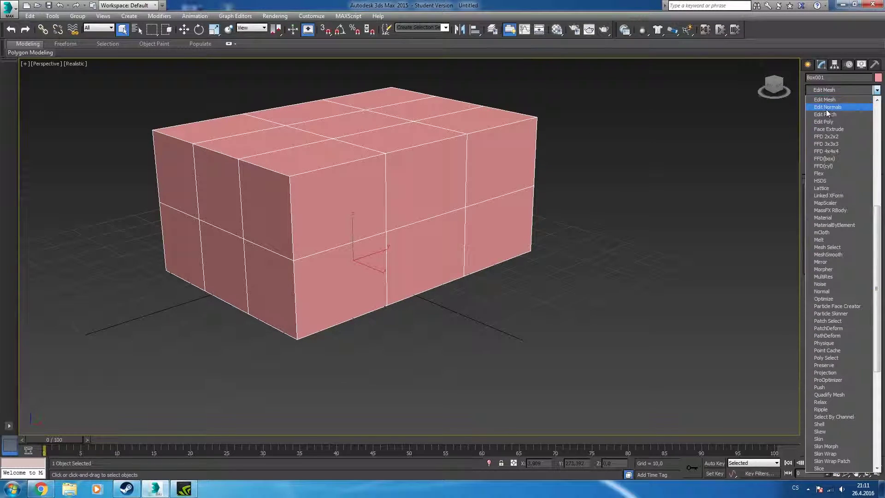
pyautogui.click(827, 120)
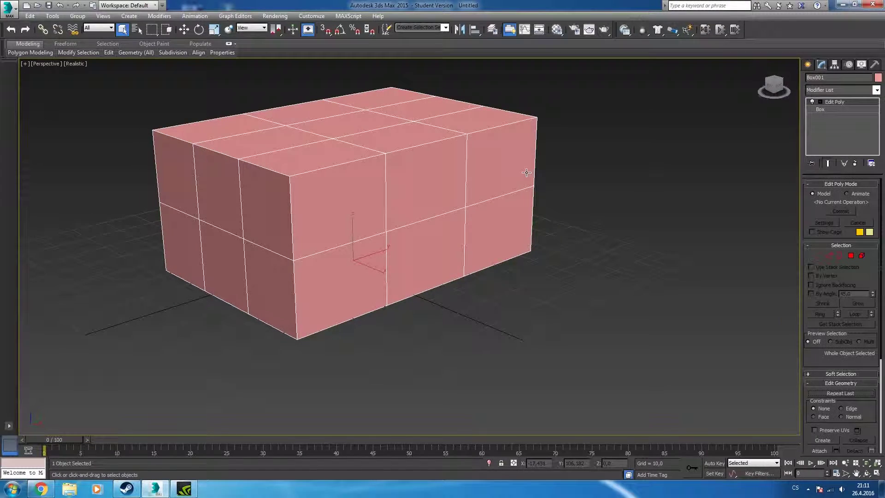
pyautogui.click(850, 256)
# Select only the upper-right front polygon of the box
pyautogui.click(458, 194)
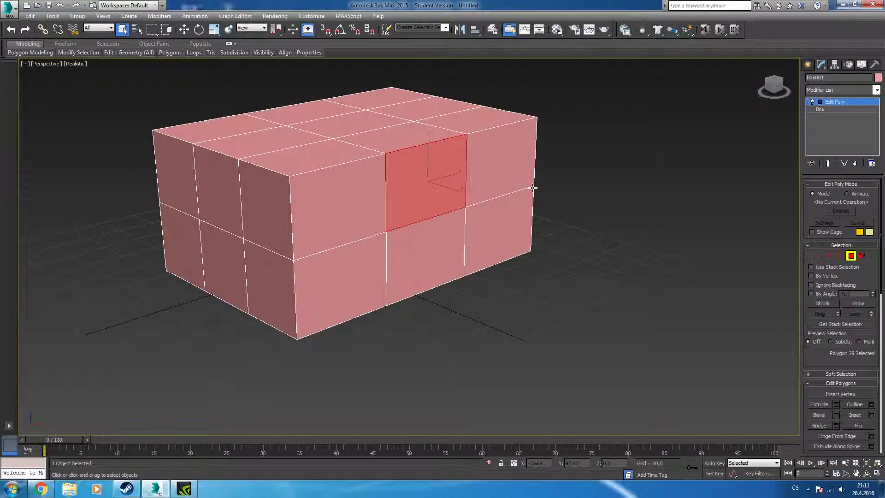
pyautogui.keyDown('ctrl'); pyautogui.click(520, 220); pyautogui.keyUp('ctrl')
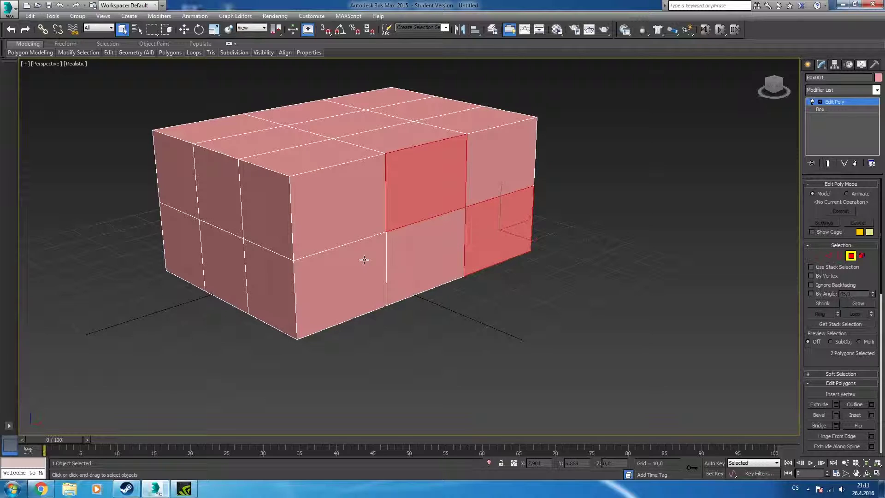
pyautogui.click(509, 149)
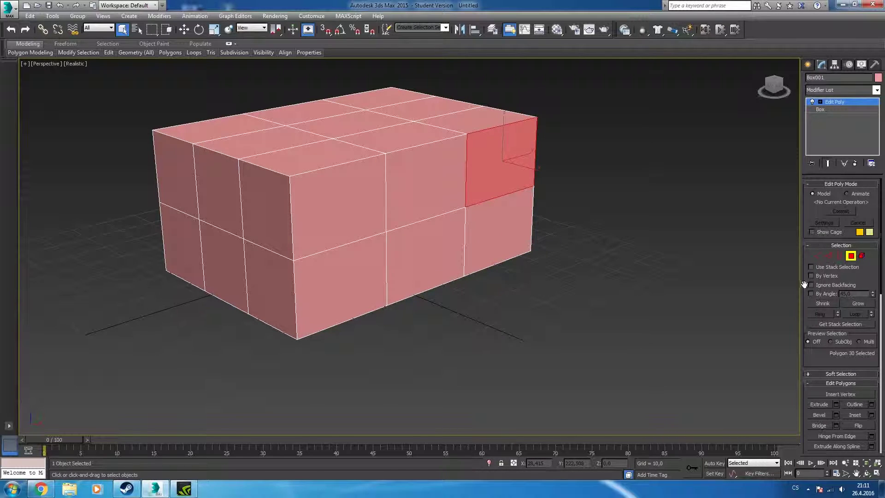
pyautogui.scroll(-3, 795, 286)
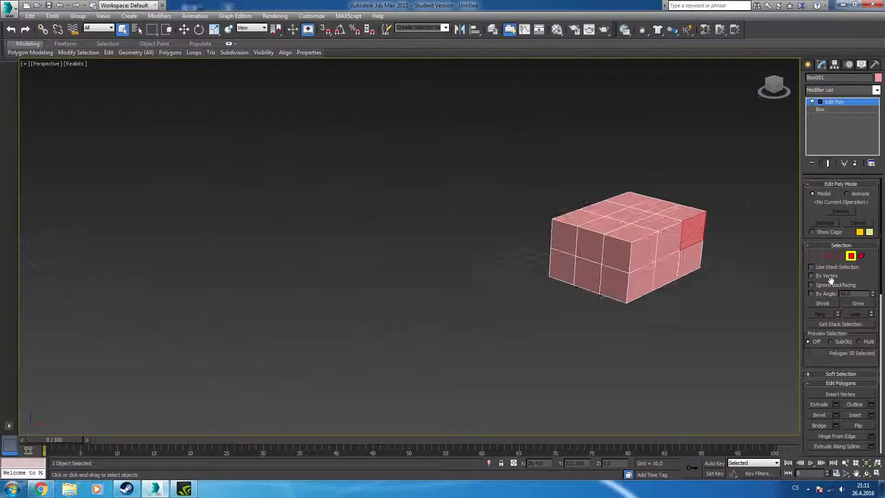
pyautogui.scroll(-3, 795, 286)
pyautogui.scroll(5, 797, 277)
pyautogui.scroll(2, 737, 267)
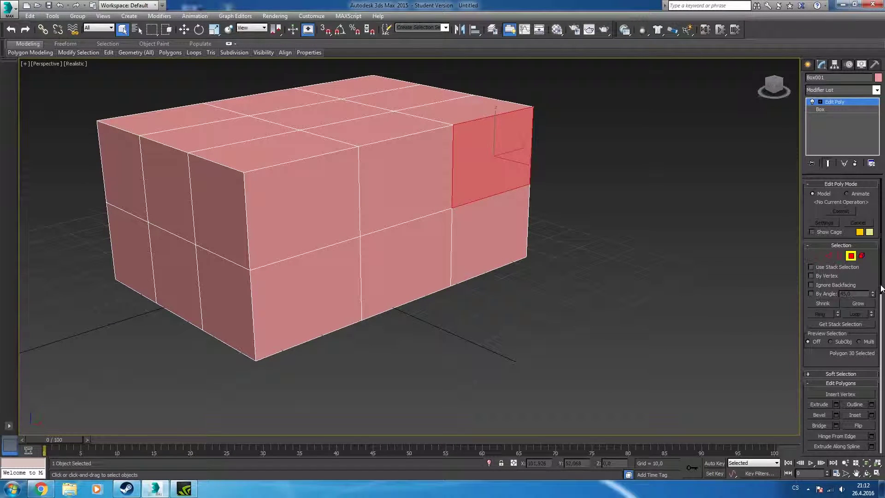
pyautogui.moveTo(882, 288); pyautogui.dragTo(877, 306)
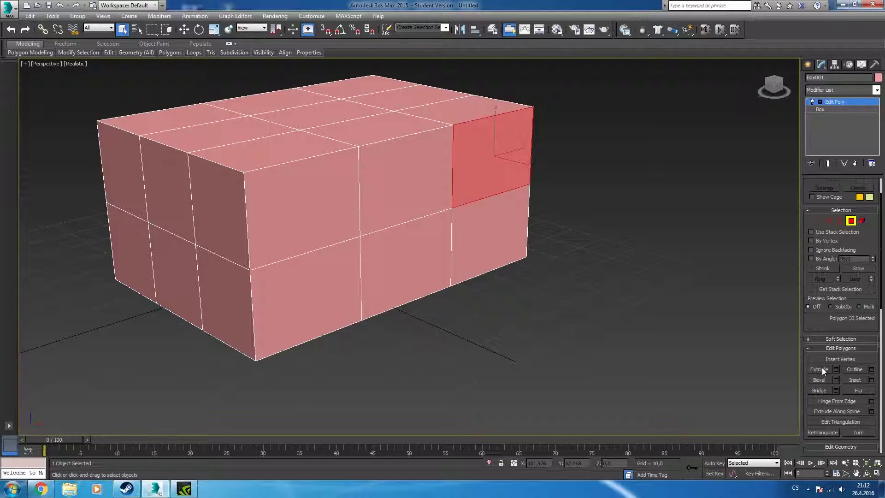
# Extrude the upper-right front face outward into a long block
pyautogui.click(832, 370)
pyautogui.click(836, 370)
pyautogui.moveTo(416, 268)
pyautogui.mouseDown()
pyautogui.moveTo(446, 113)
pyautogui.moveTo(487, 42)
pyautogui.moveTo(539, 482)
pyautogui.moveTo(578, 428)
pyautogui.mouseUp()
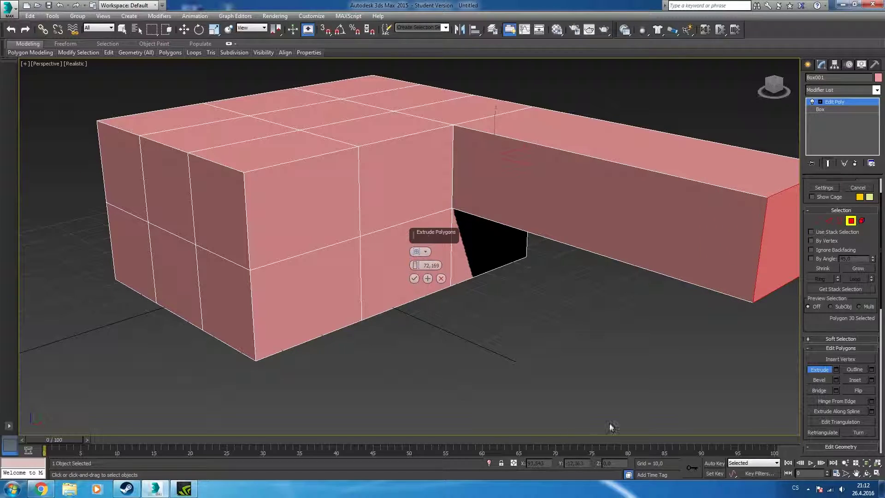
pyautogui.moveTo(629, 344)
pyautogui.keyDown('alt'); pyautogui.mouseDown(button='middle')
pyautogui.moveTo(589, 309)
pyautogui.moveTo(579, 321)
pyautogui.moveTo(589, 338)
pyautogui.moveTo(610, 340)
pyautogui.moveTo(600, 300)
pyautogui.moveTo(567, 306)
pyautogui.moveTo(292, 199)
pyautogui.mouseUp(button='middle'); pyautogui.keyUp('alt')
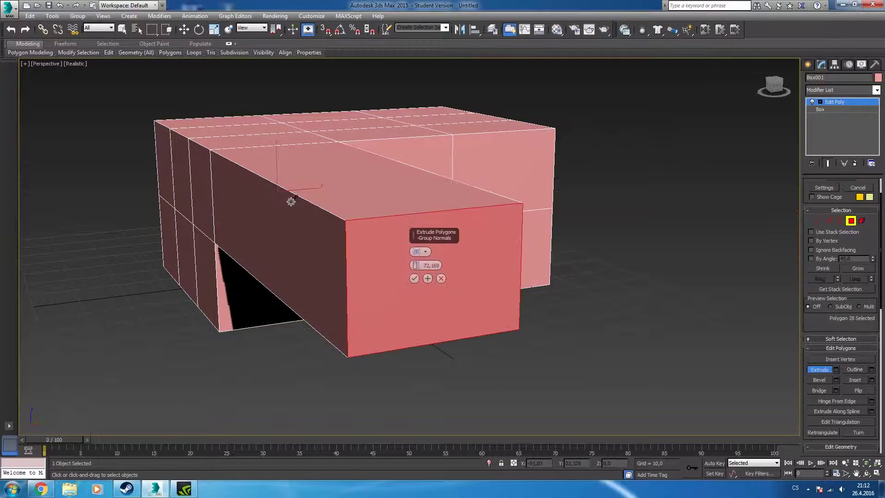
pyautogui.click(528, 175)
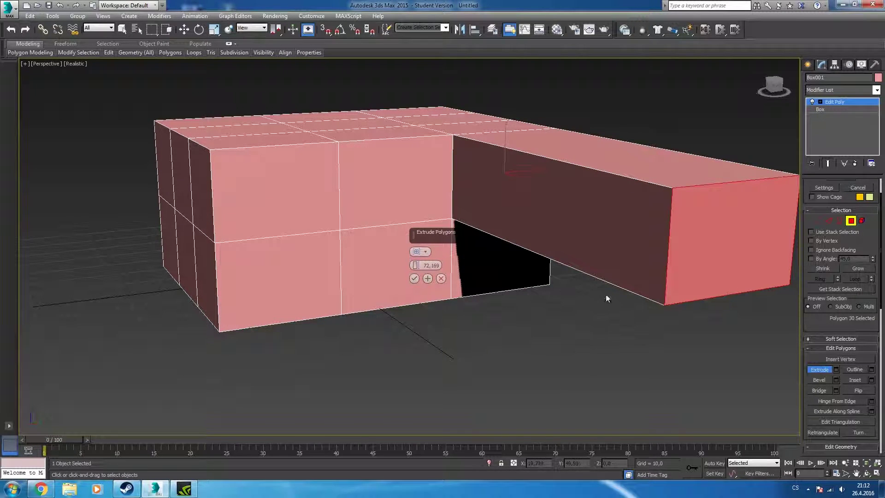
pyautogui.click(414, 279)
# Extrude the upper-left front face the same way to form a parallel arm
pyautogui.click(254, 192)
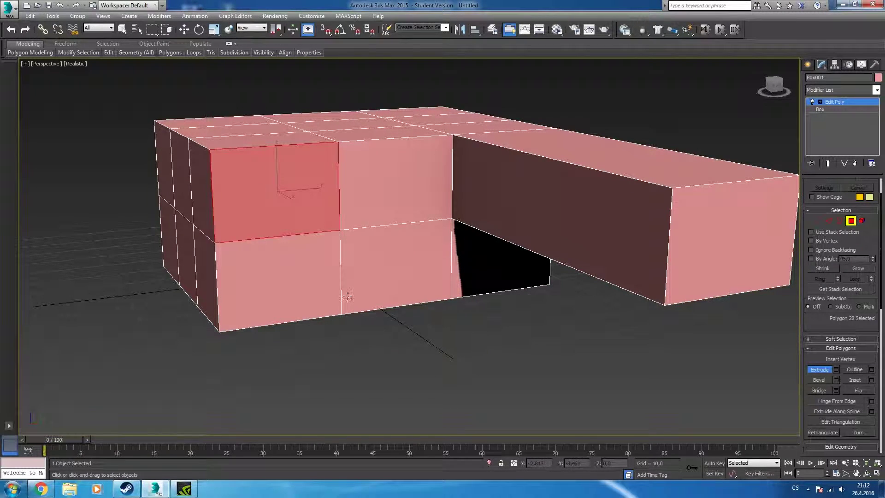
pyautogui.click(836, 371)
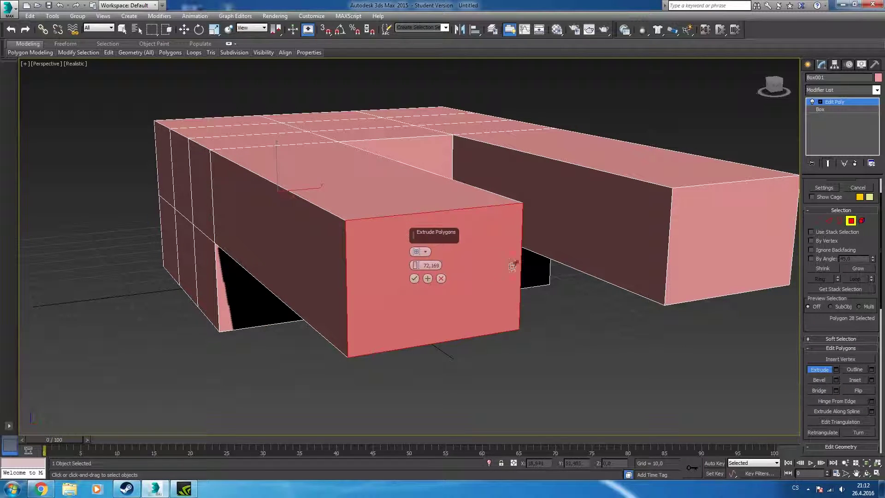
pyautogui.click(414, 279)
pyautogui.moveTo(557, 233)
pyautogui.keyDown('alt'); pyautogui.mouseDown(button='middle')
pyautogui.moveTo(500, 223)
pyautogui.moveTo(543, 214)
pyautogui.moveTo(571, 225)
pyautogui.moveTo(478, 263)
pyautogui.moveTo(458, 251)
pyautogui.mouseUp(button='middle'); pyautogui.keyUp('alt')
pyautogui.scroll(2, 461, 287)
pyautogui.scroll(-5, 461, 288)
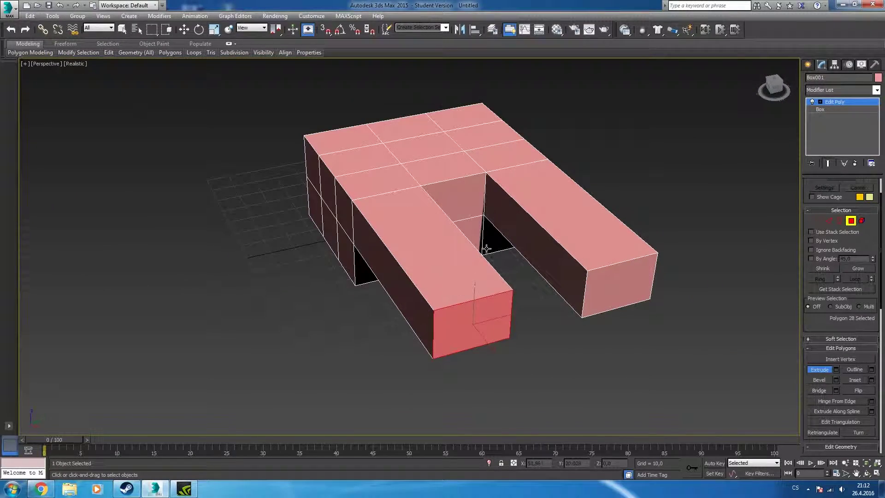
pyautogui.keyDown('alt'); pyautogui.moveTo(460, 287); pyautogui.dragTo(494, 214, button='middle'); pyautogui.keyUp('alt')
pyautogui.moveTo(427, 368)
pyautogui.keyDown('alt'); pyautogui.mouseDown(button='middle')
pyautogui.moveTo(435, 292)
pyautogui.moveTo(461, 326)
pyautogui.moveTo(461, 317)
pyautogui.moveTo(397, 416)
pyautogui.moveTo(470, 267)
pyautogui.moveTo(450, 228)
pyautogui.mouseUp(button='middle'); pyautogui.keyUp('alt')
# Select the nine polygons on the box's underside
pyautogui.click(451, 226)
pyautogui.keyDown('shift'); pyautogui.click(489, 239); pyautogui.keyUp('shift')
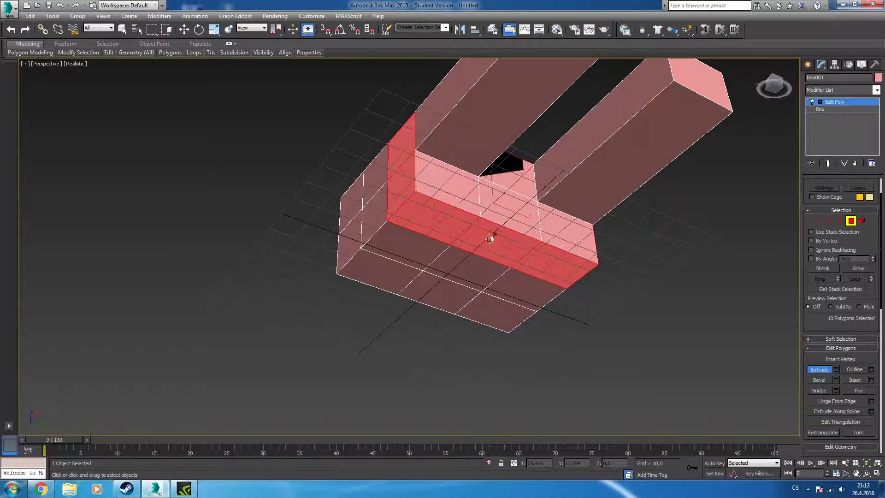
pyautogui.click(542, 295)
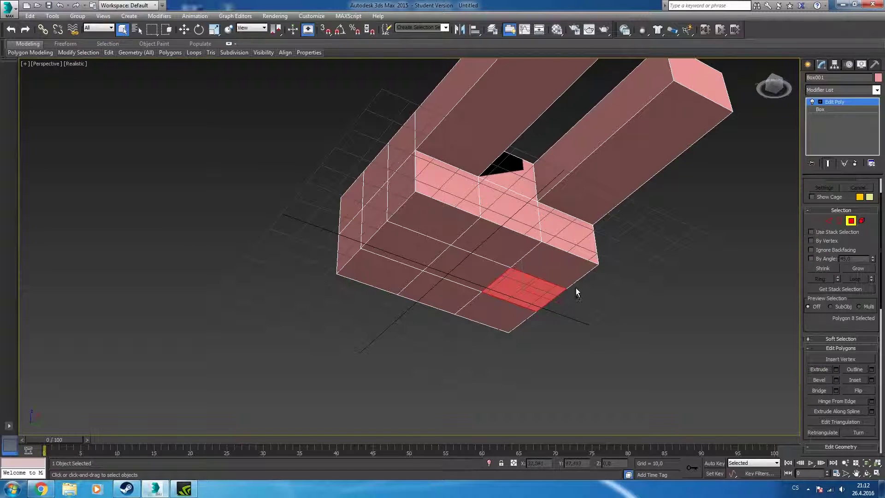
pyautogui.keyDown('ctrl'); pyautogui.click(554, 258); pyautogui.keyUp('ctrl')
pyautogui.keyDown('ctrl'); pyautogui.click(496, 242); pyautogui.keyUp('ctrl')
pyautogui.keyDown('ctrl'); pyautogui.click(433, 217); pyautogui.keyUp('ctrl')
pyautogui.keyDown('ctrl'); pyautogui.click(405, 244); pyautogui.keyUp('ctrl')
pyautogui.keyDown('ctrl'); pyautogui.click(460, 269); pyautogui.keyUp('ctrl')
pyautogui.keyDown('ctrl'); pyautogui.click(378, 275); pyautogui.keyUp('ctrl')
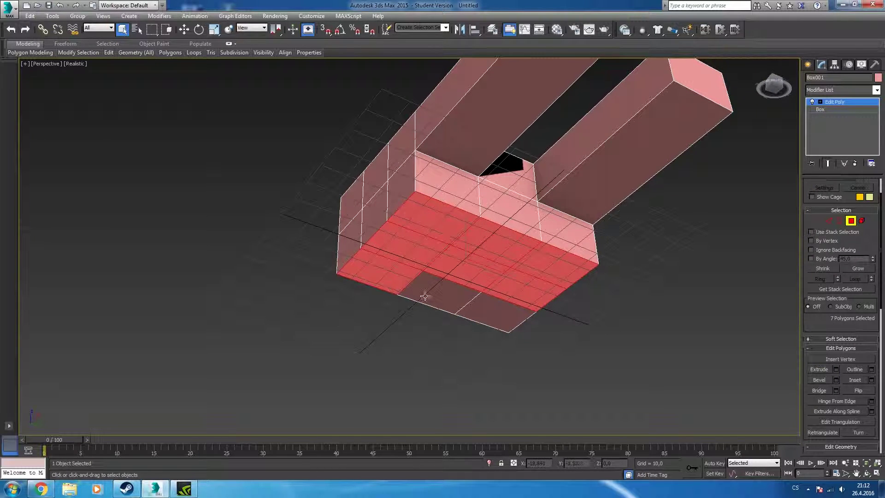
pyautogui.keyDown('ctrl'); pyautogui.click(424, 297); pyautogui.keyUp('ctrl')
pyautogui.keyDown('ctrl'); pyautogui.click(495, 312); pyautogui.keyUp('ctrl')
# Move the selected underside faces down along Z to make the body taller
pyautogui.moveTo(496, 313)
pyautogui.keyDown('alt'); pyautogui.mouseDown(button='middle')
pyautogui.moveTo(454, 267)
pyautogui.moveTo(309, 205)
pyautogui.mouseUp(button='middle'); pyautogui.keyUp('alt')
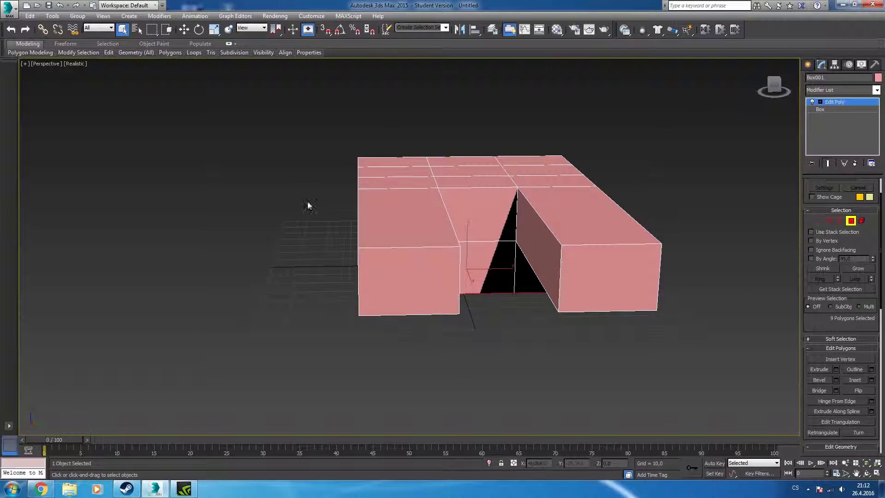
pyautogui.click(184, 29)
pyautogui.keyDown('alt'); pyautogui.moveTo(309, 328); pyautogui.dragTo(465, 245, button='middle'); pyautogui.keyUp('alt')
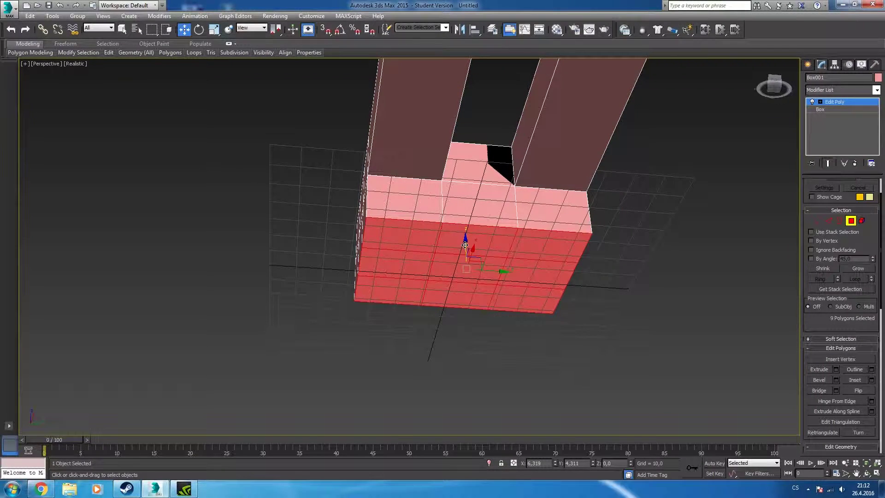
pyautogui.moveTo(465, 245)
pyautogui.mouseDown()
pyautogui.moveTo(498, 395)
pyautogui.moveTo(497, 387)
pyautogui.mouseUp()
pyautogui.keyDown('alt'); pyautogui.moveTo(498, 387); pyautogui.dragTo(484, 294, button='middle'); pyautogui.keyUp('alt')
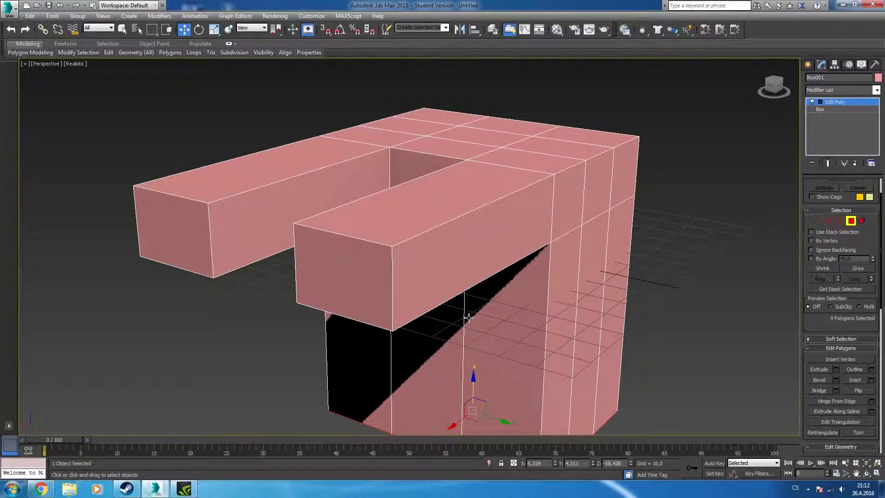
pyautogui.moveTo(474, 399)
pyautogui.keyDown('alt'); pyautogui.mouseDown(button='middle')
pyautogui.moveTo(447, 292)
pyautogui.moveTo(485, 268)
pyautogui.mouseUp(button='middle'); pyautogui.keyUp('alt')
# Extrude two bottom faces 72,169 units downward into a pair of legs
pyautogui.click(485, 268)
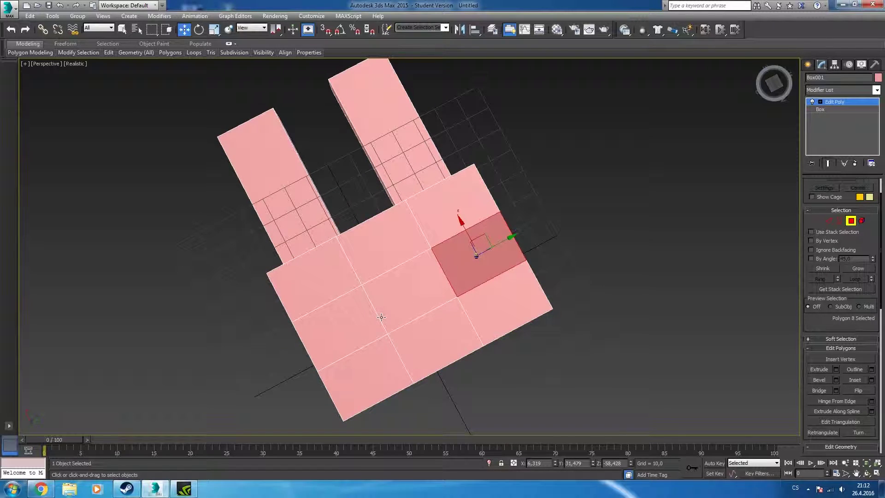
pyautogui.keyDown('ctrl'); pyautogui.click(350, 318); pyautogui.keyUp('ctrl')
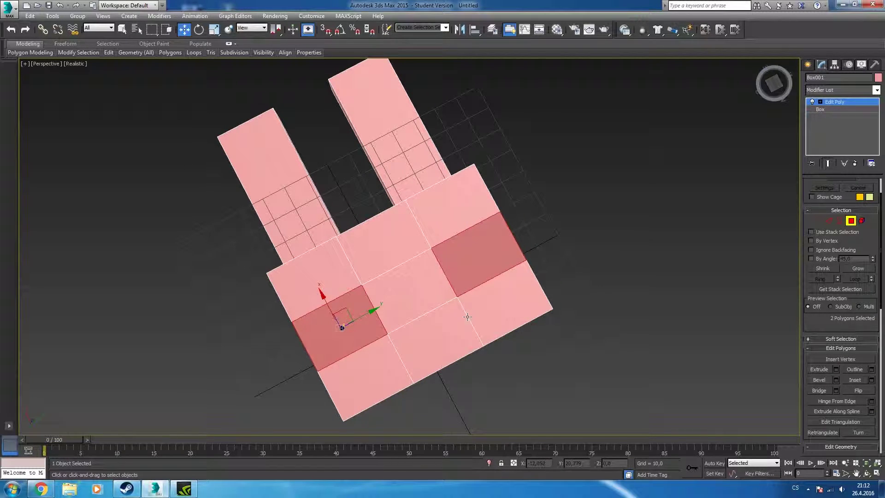
pyautogui.click(836, 371)
pyautogui.moveTo(574, 289)
pyautogui.keyDown('alt'); pyautogui.mouseDown(button='middle')
pyautogui.moveTo(554, 368)
pyautogui.moveTo(512, 369)
pyautogui.moveTo(612, 316)
pyautogui.moveTo(575, 290)
pyautogui.mouseUp(button='middle'); pyautogui.keyUp('alt')
pyautogui.scroll(-2, 512, 368)
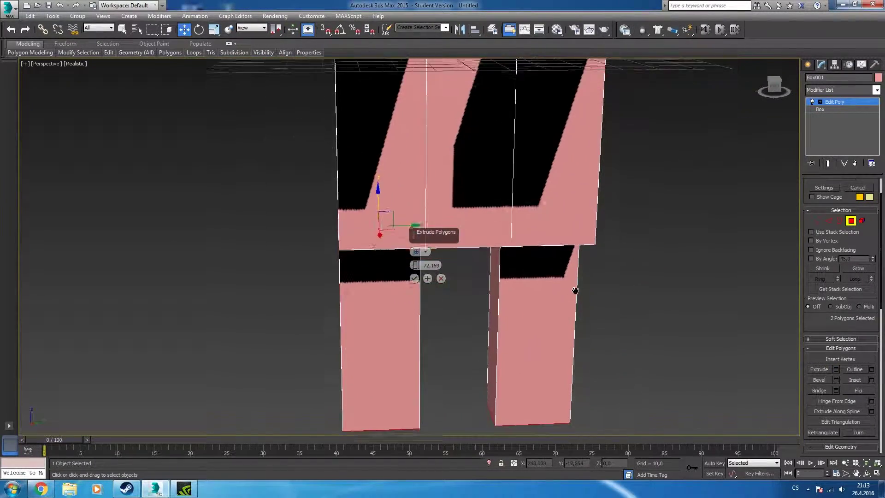
pyautogui.scroll(-3, 554, 338)
pyautogui.scroll(2, 553, 334)
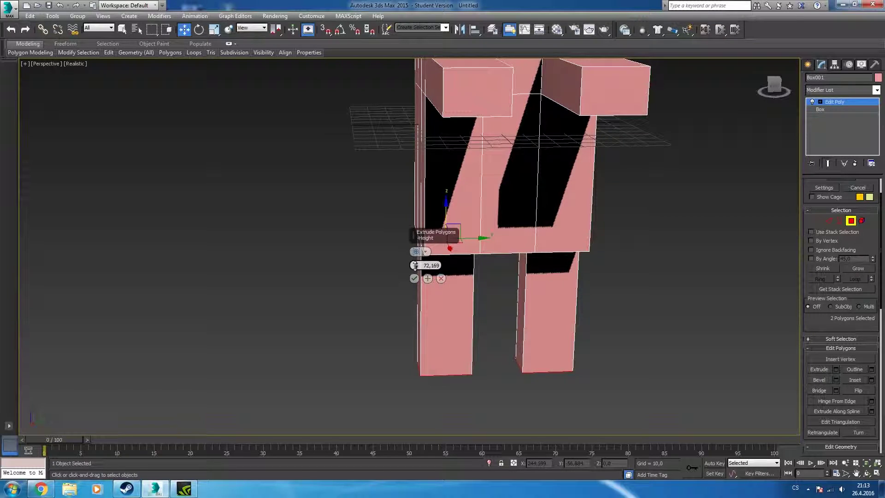
pyautogui.moveTo(415, 265); pyautogui.dragTo(414, 256)
pyautogui.click(414, 279)
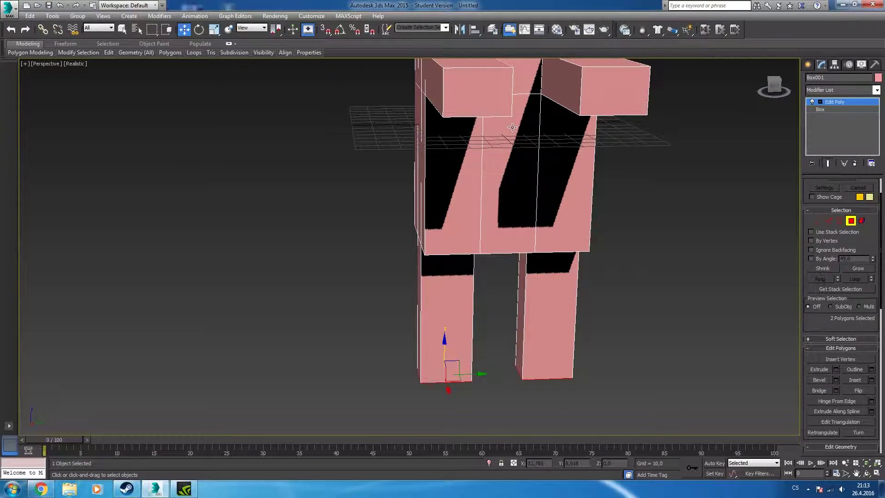
# Select the arm's front face and view the shoulders from above
pyautogui.moveTo(512, 128); pyautogui.dragTo(411, 220, button='middle')
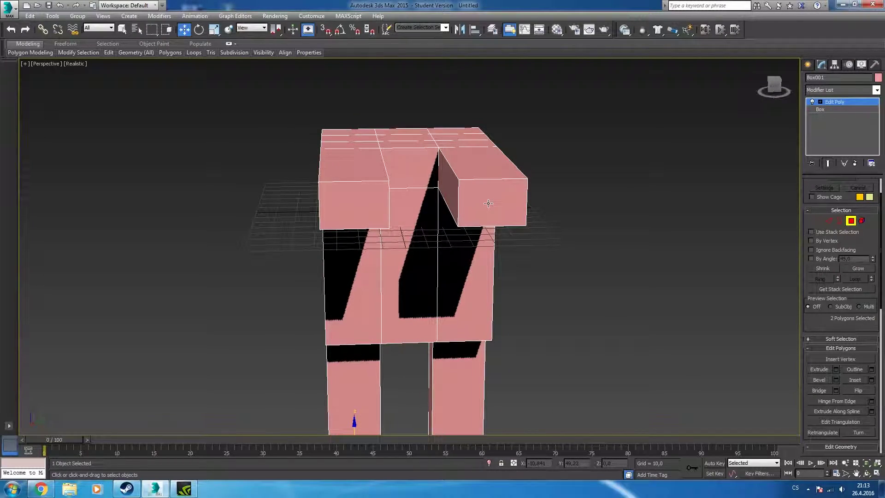
pyautogui.click(488, 203)
pyautogui.keyDown('alt'); pyautogui.moveTo(568, 174); pyautogui.dragTo(468, 212, button='middle'); pyautogui.keyUp('alt')
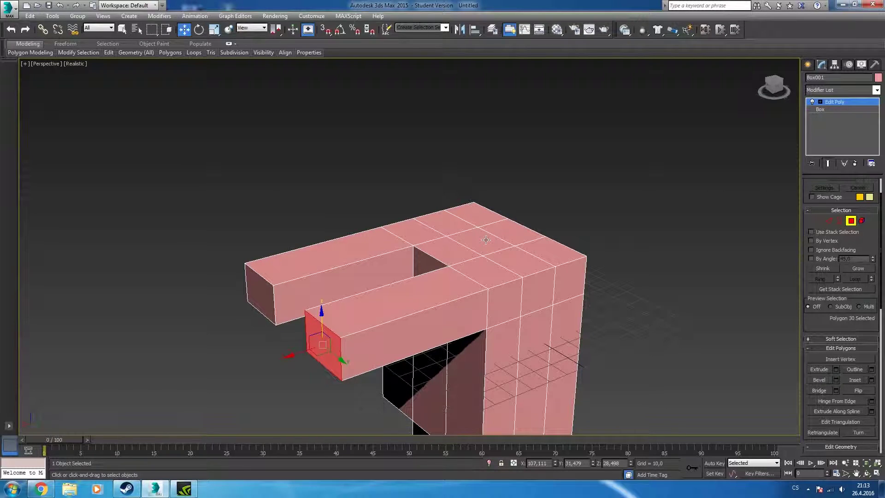
# Scale a top face of the torso up to about 133%
pyautogui.click(486, 240)
pyautogui.click(214, 30)
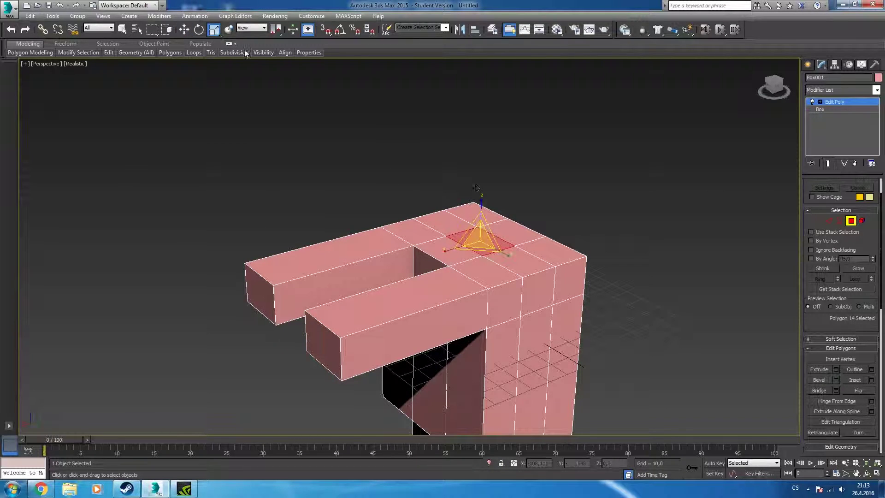
pyautogui.moveTo(479, 236)
pyautogui.mouseDown()
pyautogui.moveTo(480, 206)
pyautogui.moveTo(485, 249)
pyautogui.mouseUp()
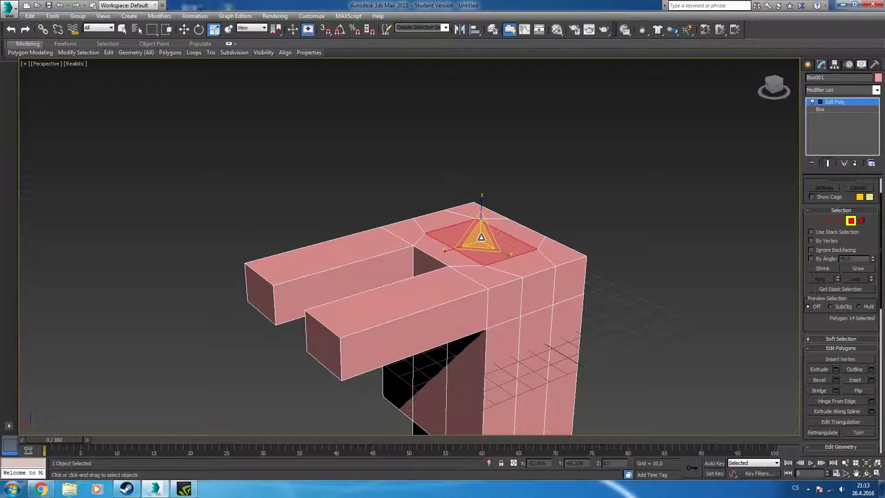
pyautogui.click(183, 29)
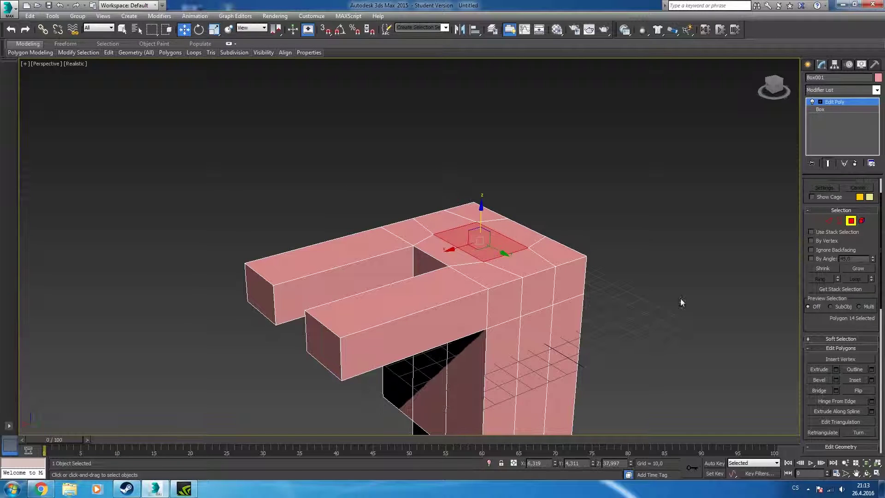
# Extrude the enlarged top face upward about 12,73 units into a short block
pyautogui.click(815, 371)
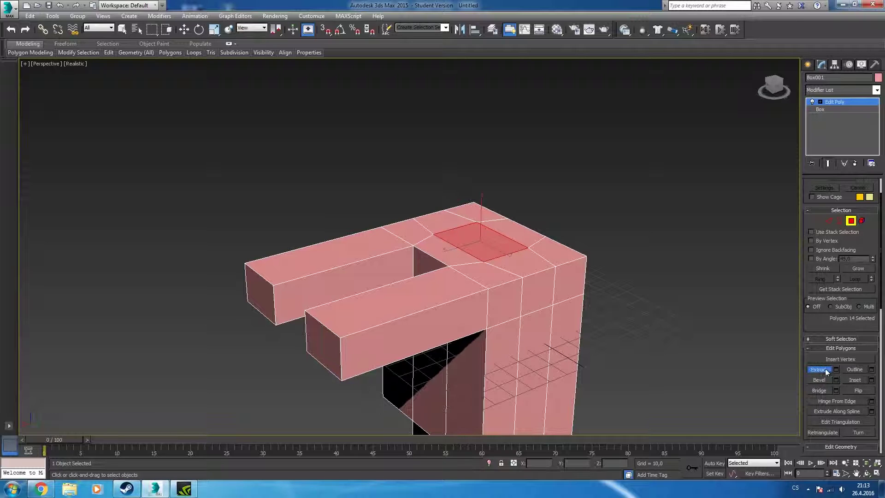
pyautogui.click(836, 370)
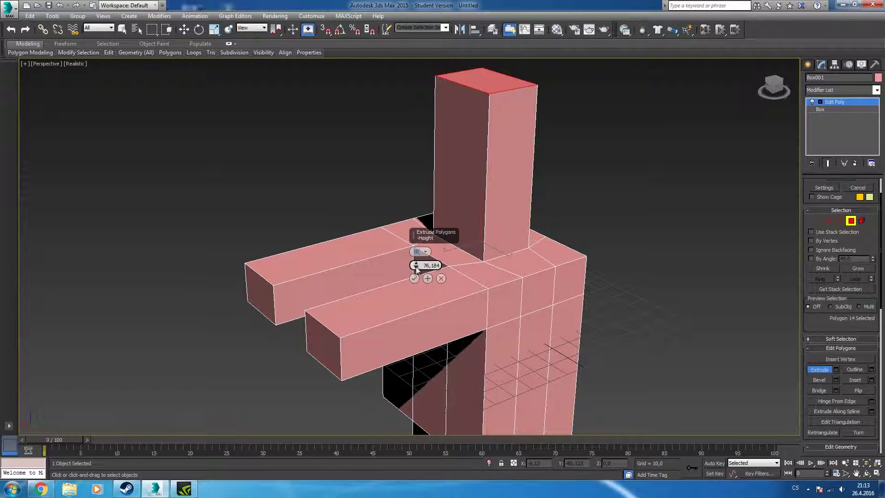
pyautogui.moveTo(416, 270); pyautogui.dragTo(386, 65)
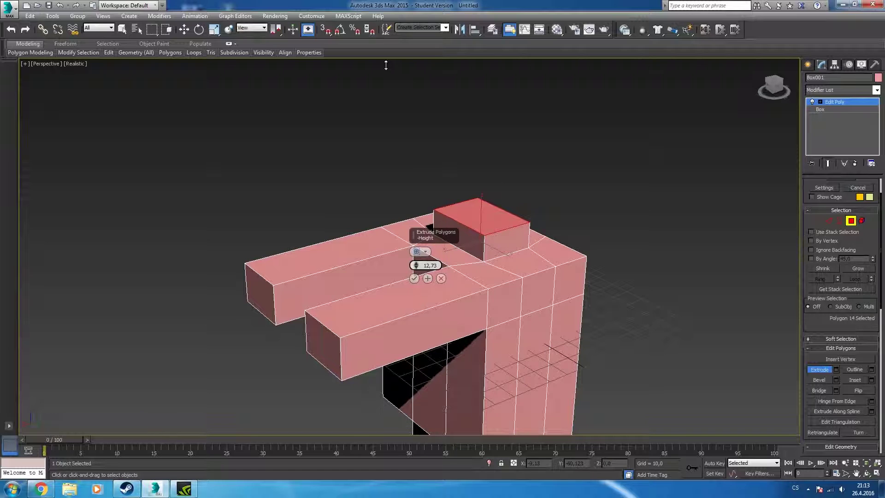
pyautogui.click(414, 277)
pyautogui.scroll(3, 607, 268)
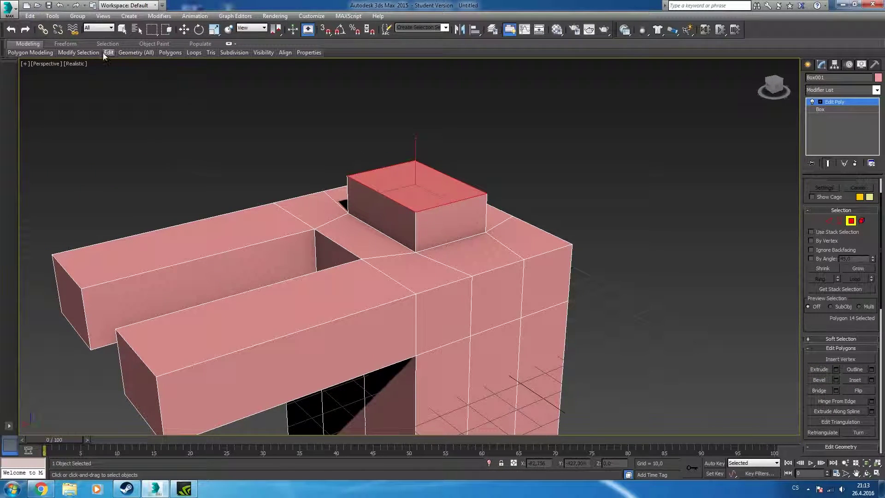
pyautogui.moveTo(108, 53)
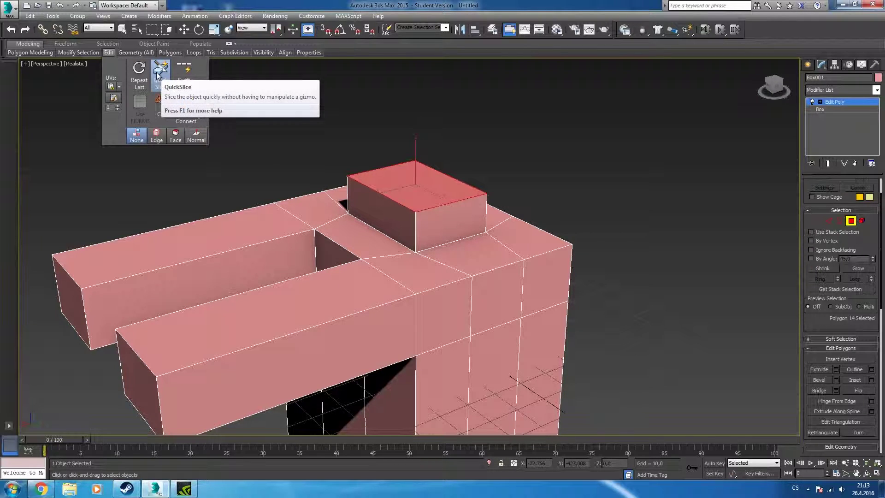
# QuickSlice a thin band around the top of the neck block
pyautogui.click(158, 76)
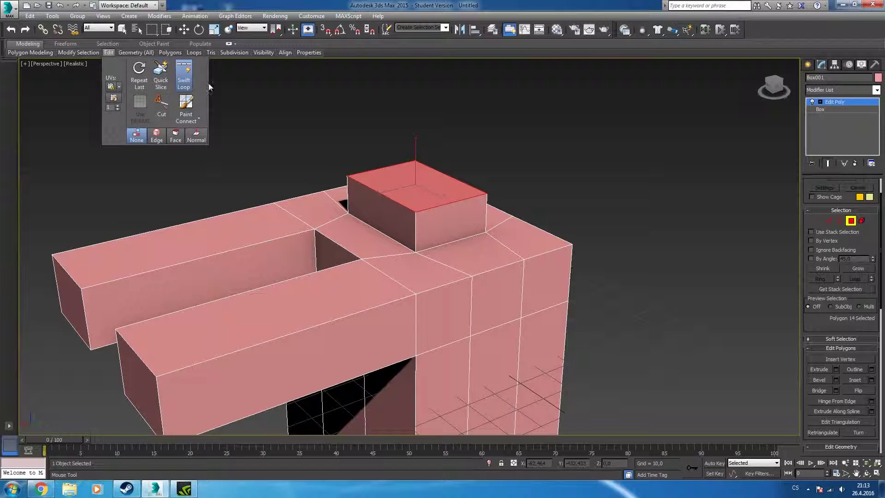
pyautogui.click(348, 179)
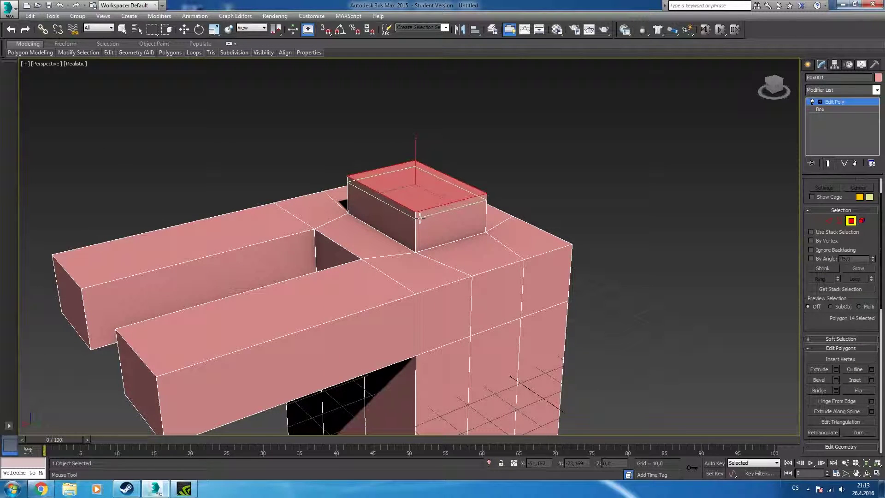
pyautogui.click(420, 216)
pyautogui.press('2')
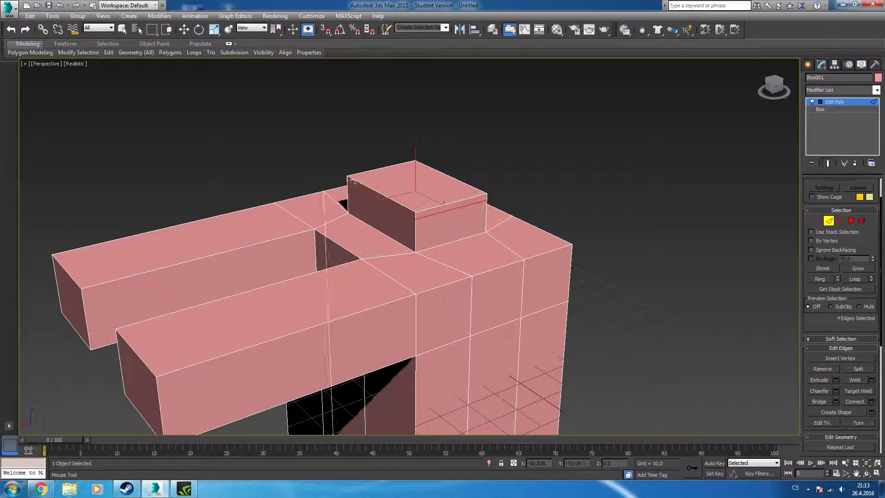
# Select the neck block's top face and the thin side strips around it
pyautogui.click(183, 29)
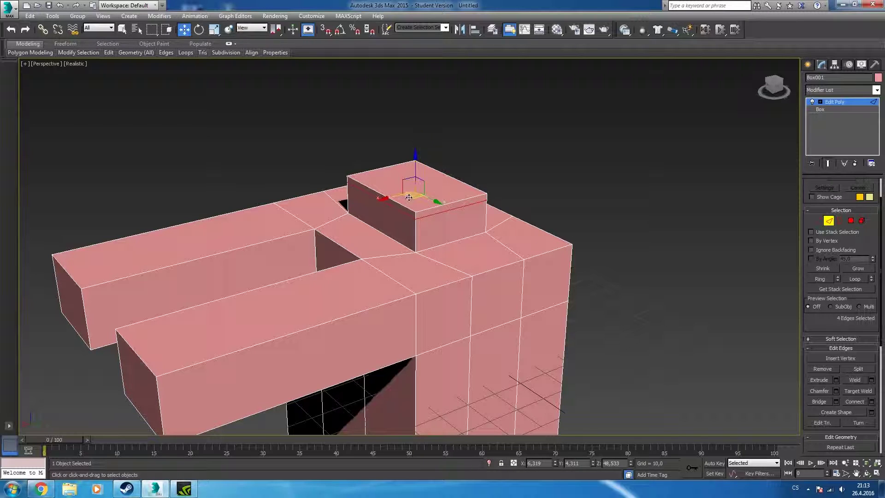
pyautogui.click(388, 175)
pyautogui.click(850, 220)
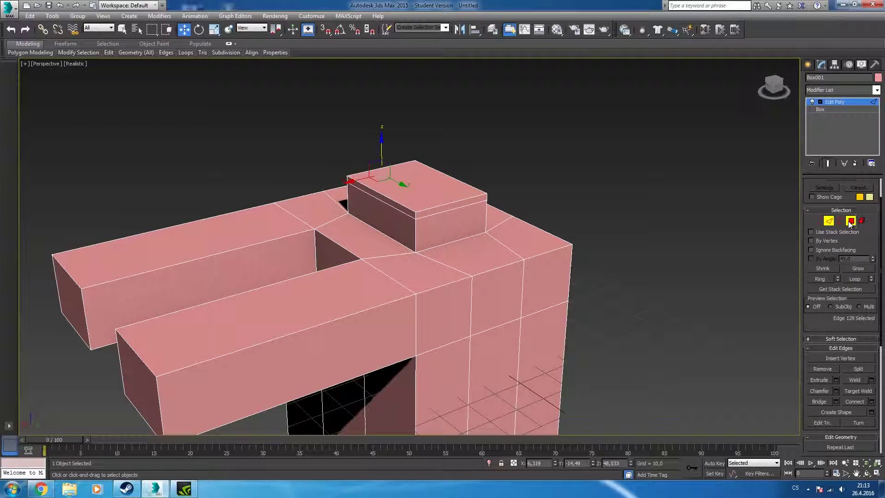
pyautogui.click(415, 182)
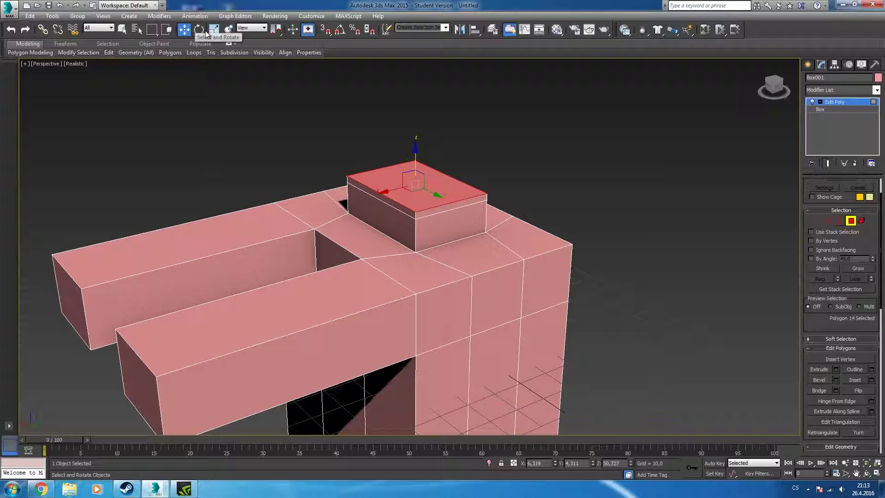
pyautogui.click(404, 209)
pyautogui.keyDown('ctrl'); pyautogui.click(401, 207); pyautogui.keyUp('ctrl')
pyautogui.keyDown('ctrl'); pyautogui.click(450, 180); pyautogui.keyUp('ctrl')
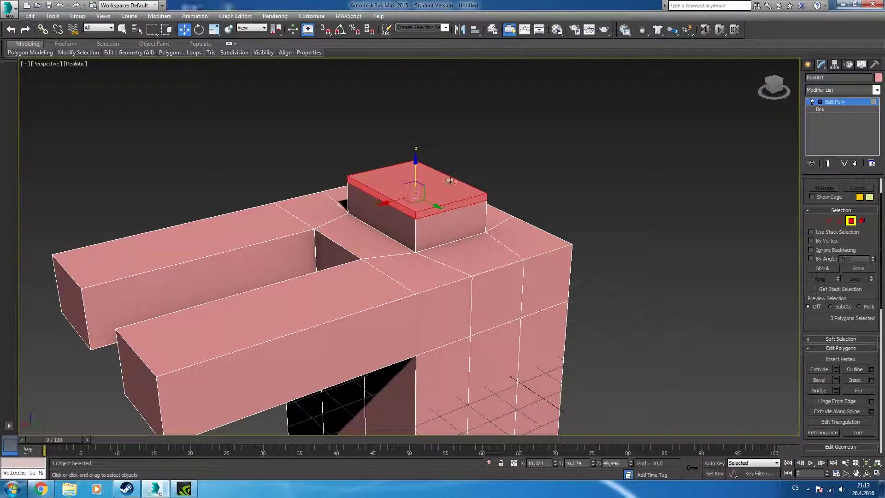
pyautogui.moveTo(450, 180)
pyautogui.keyDown('alt'); pyautogui.mouseDown(button='middle')
pyautogui.moveTo(417, 196)
pyautogui.moveTo(430, 206)
pyautogui.moveTo(375, 163)
pyautogui.moveTo(326, 100)
pyautogui.mouseUp(button='middle'); pyautogui.keyUp('alt')
pyautogui.keyDown('ctrl'); pyautogui.click(417, 196); pyautogui.keyUp('ctrl')
pyautogui.keyDown('ctrl'); pyautogui.click(430, 206); pyautogui.keyUp('ctrl')
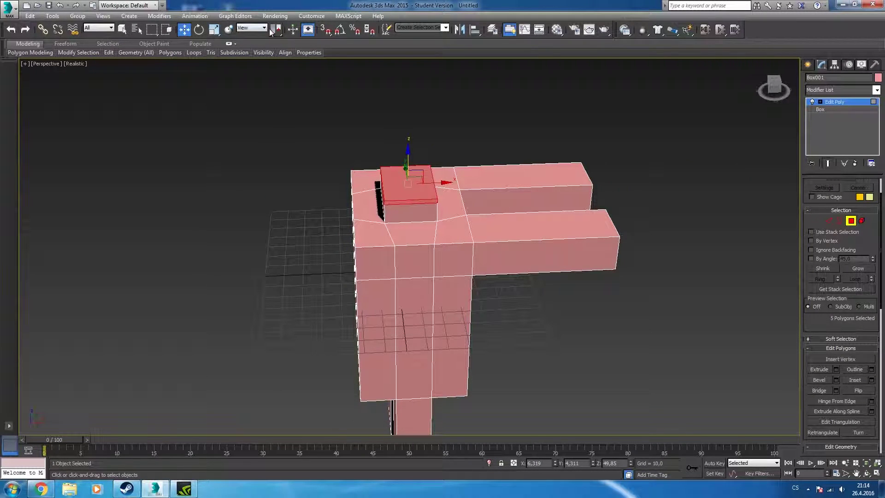
pyautogui.click(214, 29)
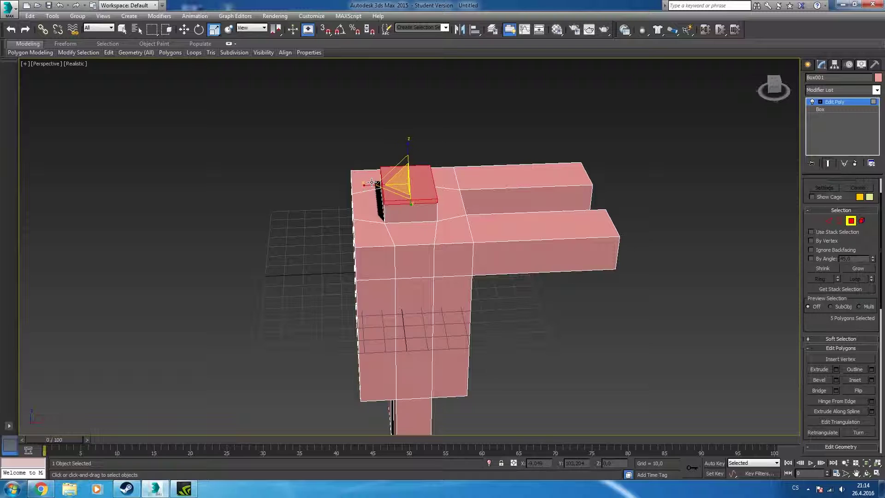
# Widen the cap to 150% along X, then undo it
pyautogui.moveTo(372, 183); pyautogui.dragTo(354, 186)
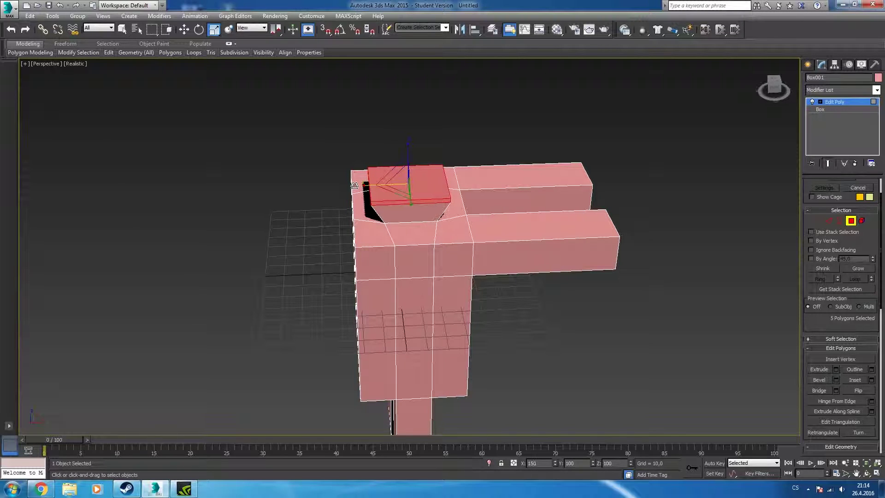
pyautogui.click(59, 5)
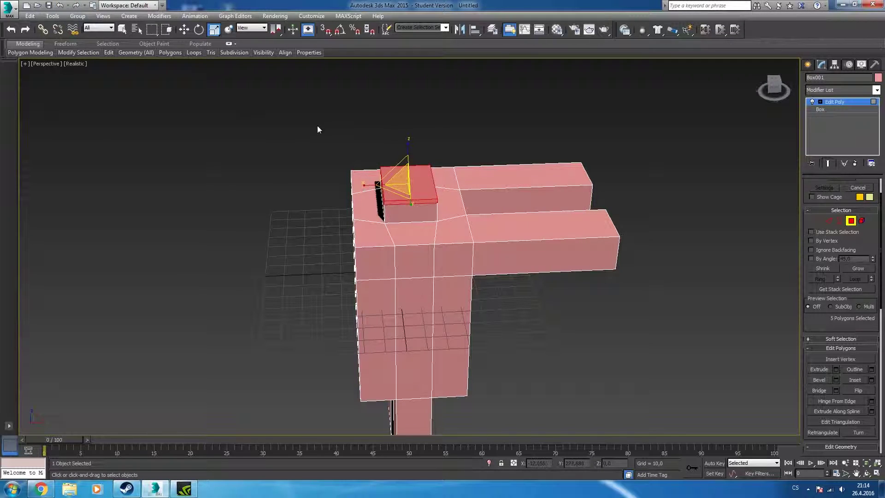
pyautogui.keyDown('alt'); pyautogui.moveTo(277, 115); pyautogui.dragTo(328, 100, button='middle'); pyautogui.keyUp('alt')
# Insert a vertical edge loop through block and body, plus a loop just below the cap
pyautogui.click(109, 52)
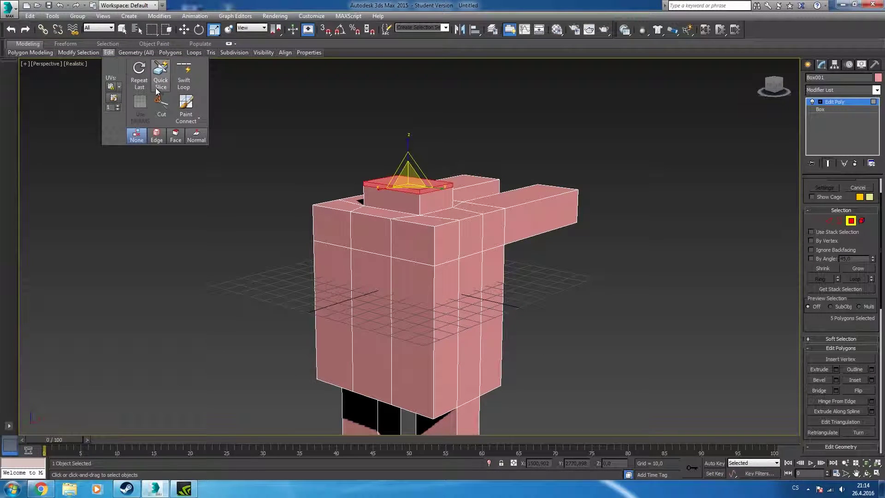
pyautogui.click(184, 84)
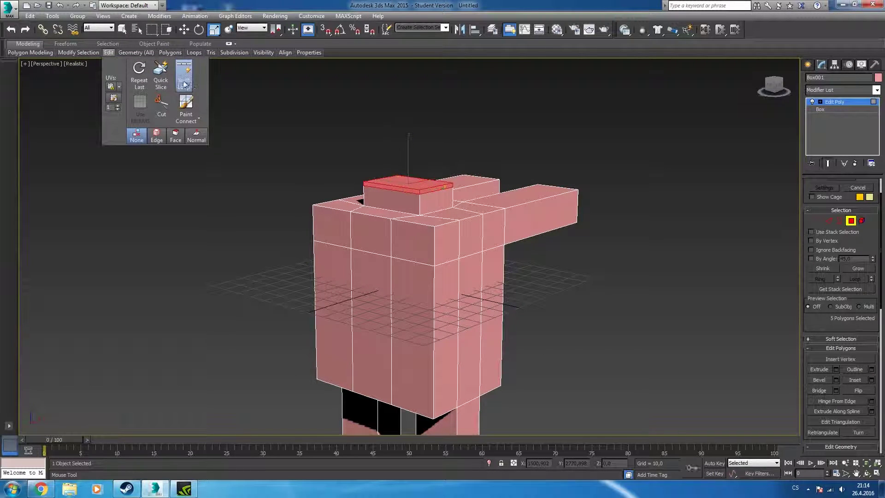
pyautogui.click(418, 200)
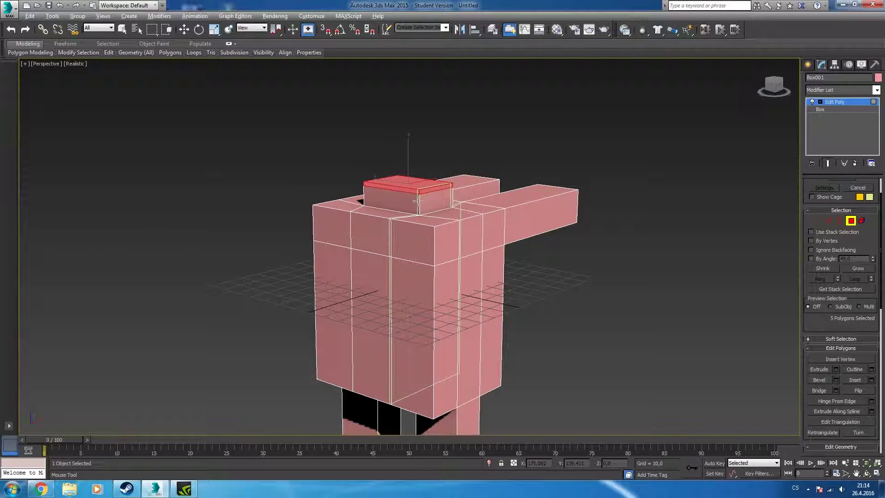
pyautogui.scroll(2, 417, 200)
pyautogui.scroll(3, 410, 194)
pyautogui.scroll(4, 401, 185)
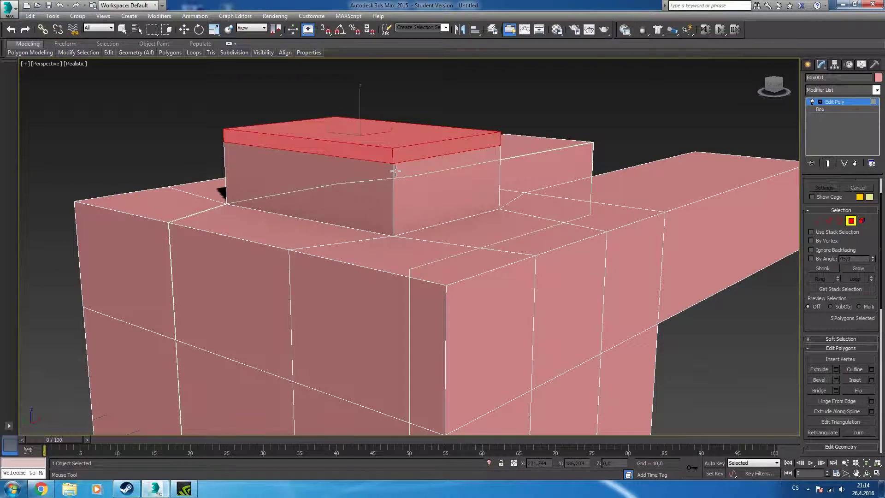
pyautogui.click(394, 168)
pyautogui.scroll(-2, 369, 148)
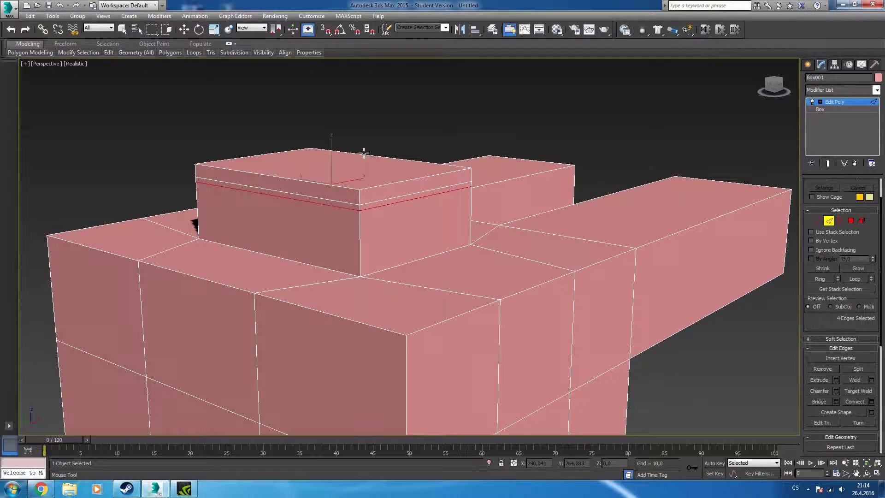
# Return to Polygon level with the Move tool and reposition the view
pyautogui.click(851, 221)
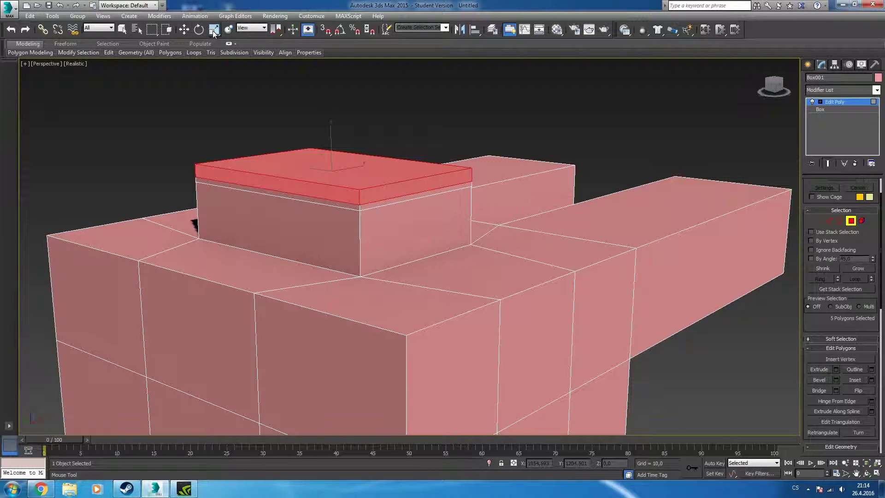
pyautogui.press('w')
pyautogui.moveTo(401, 51); pyautogui.dragTo(311, 167, button='middle')
pyautogui.scroll(-5, 300, 231)
# Scale the cap up into a wider flat slab atop the shoulders
pyautogui.press('r')
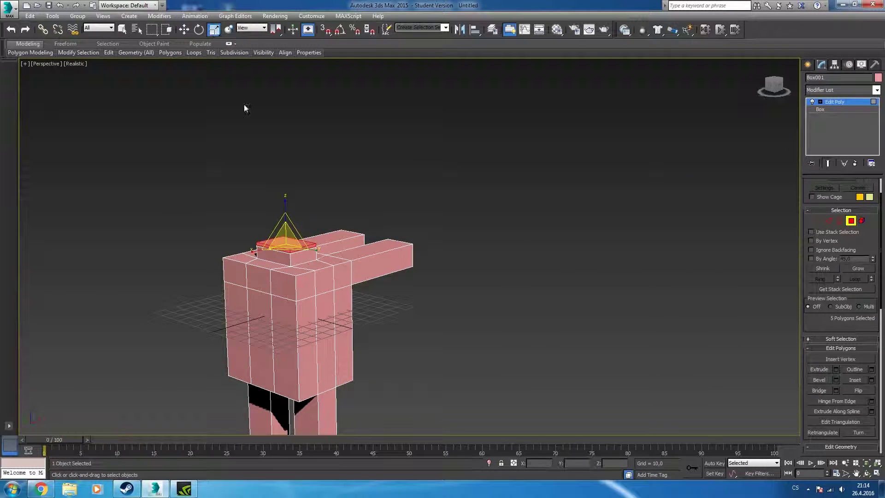
pyautogui.moveTo(291, 262); pyautogui.dragTo(307, 202)
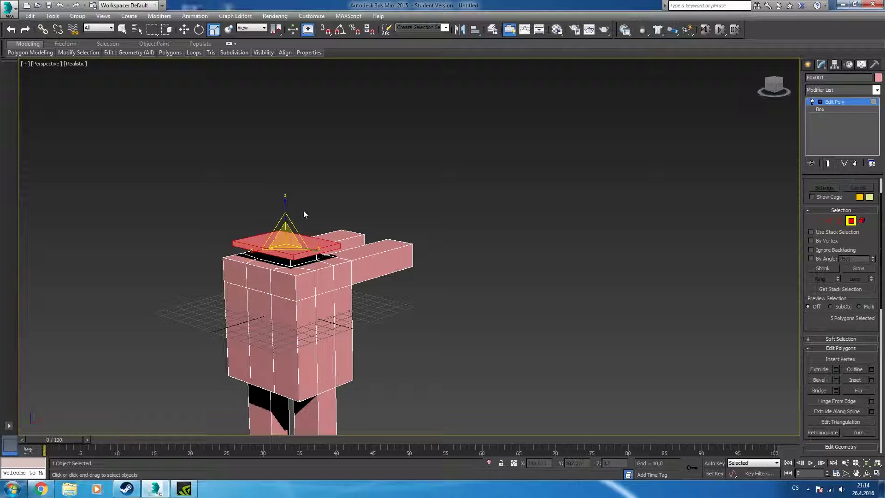
pyautogui.keyDown('alt'); pyautogui.moveTo(305, 214); pyautogui.dragTo(326, 234, button='middle'); pyautogui.keyUp('alt')
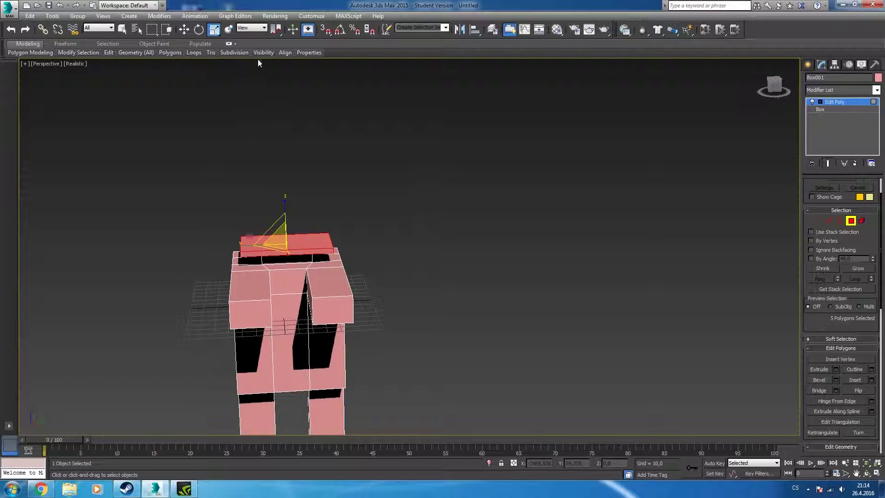
# Discard an accidental raised copy of the slab's top face, cancelling the clone and undoing it
pyautogui.click(184, 30)
pyautogui.moveTo(277, 197)
pyautogui.keyDown('alt'); pyautogui.mouseDown(button='middle')
pyautogui.moveTo(269, 197)
pyautogui.moveTo(280, 203)
pyautogui.mouseUp(button='middle'); pyautogui.keyUp('alt')
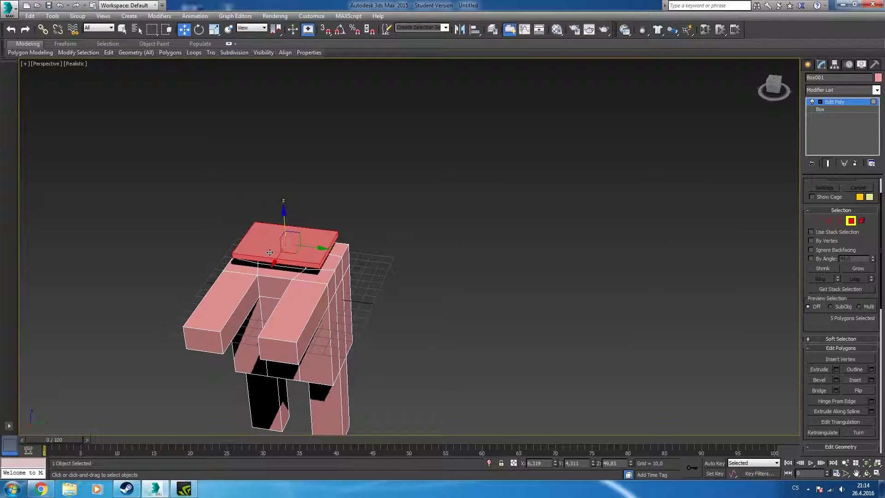
pyautogui.click(264, 242)
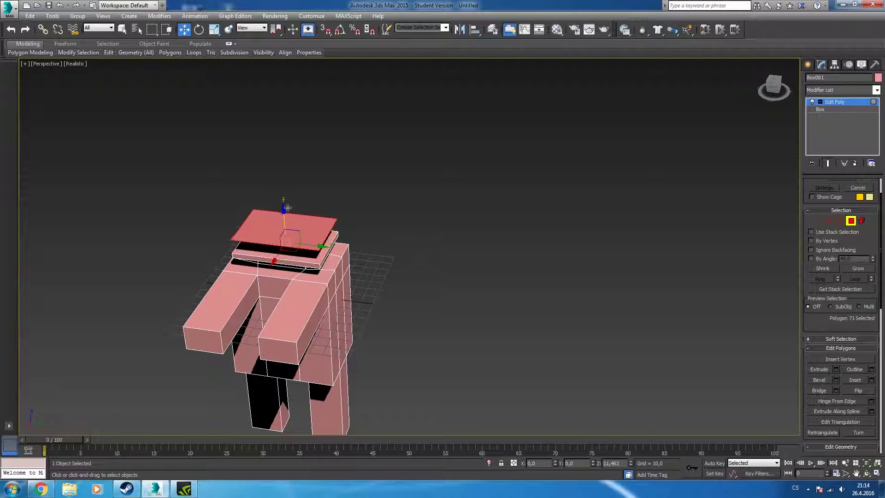
pyautogui.keyDown('shift'); pyautogui.moveTo(284, 220); pyautogui.dragTo(282, 199); pyautogui.keyUp('shift')
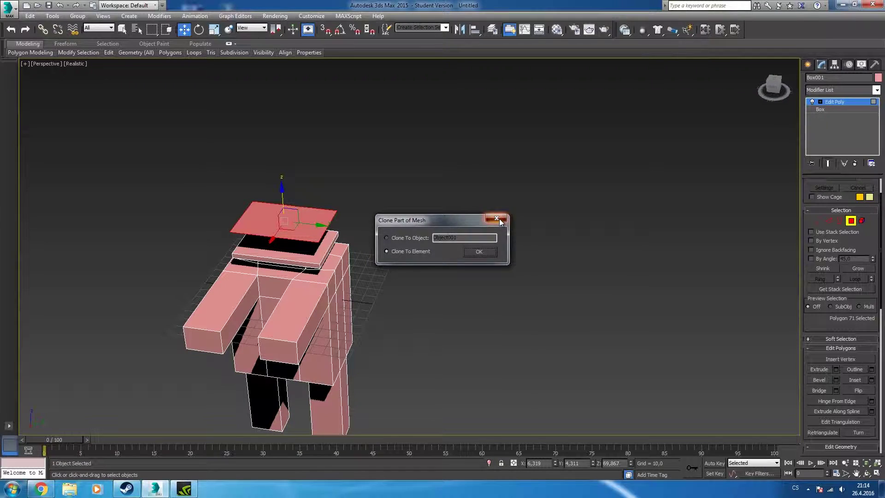
pyautogui.click(496, 218)
pyautogui.click(58, 6)
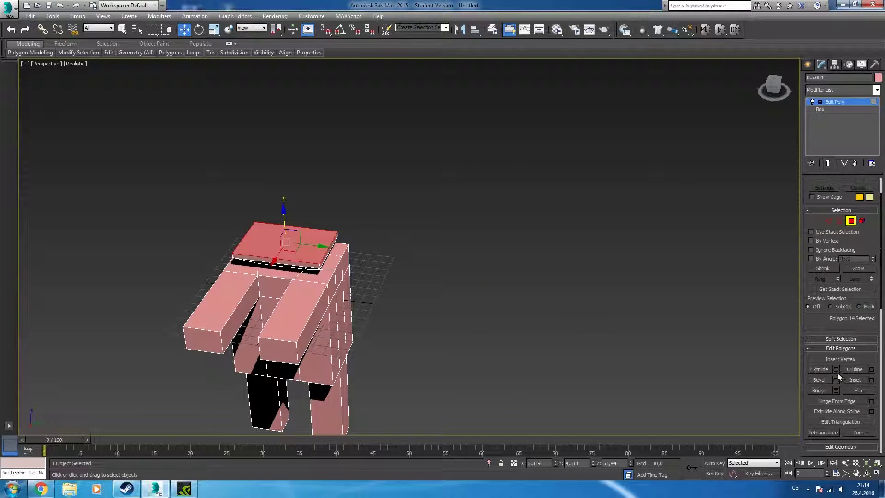
# Extrude the neck's top face about 37.6 units upward into a tall head block
pyautogui.click(821, 369)
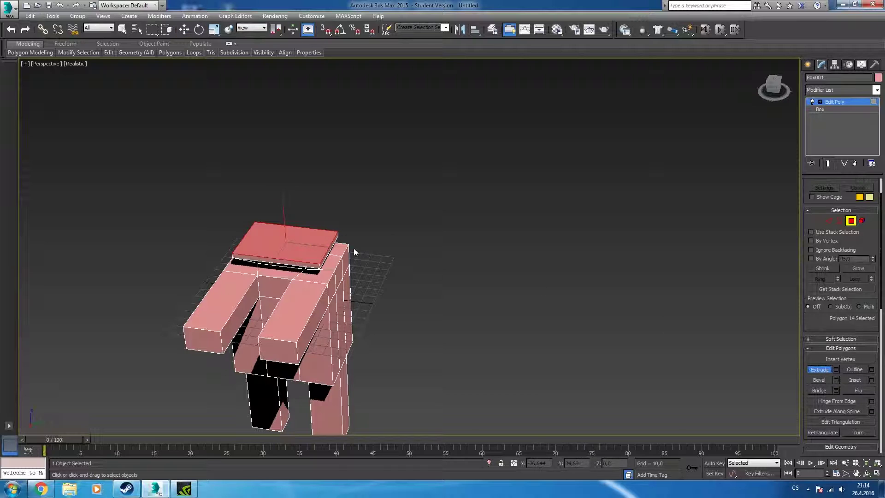
pyautogui.click(837, 369)
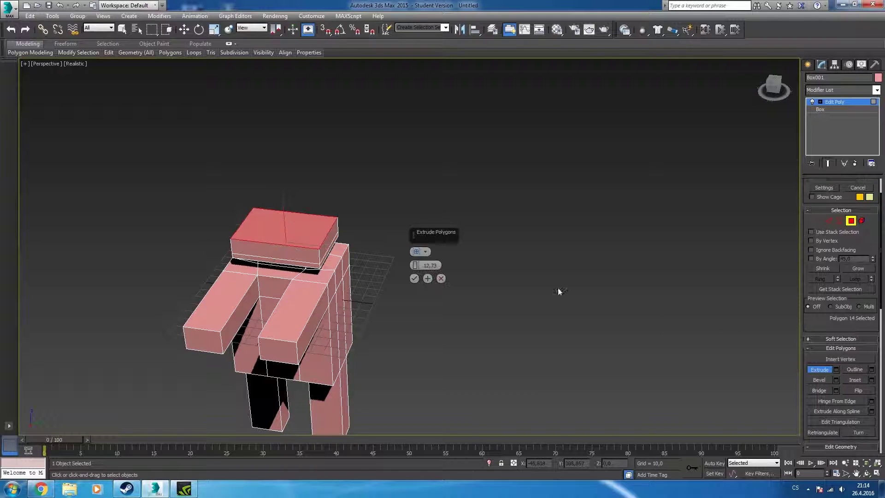
pyautogui.moveTo(416, 266); pyautogui.dragTo(409, 132)
pyautogui.click(414, 279)
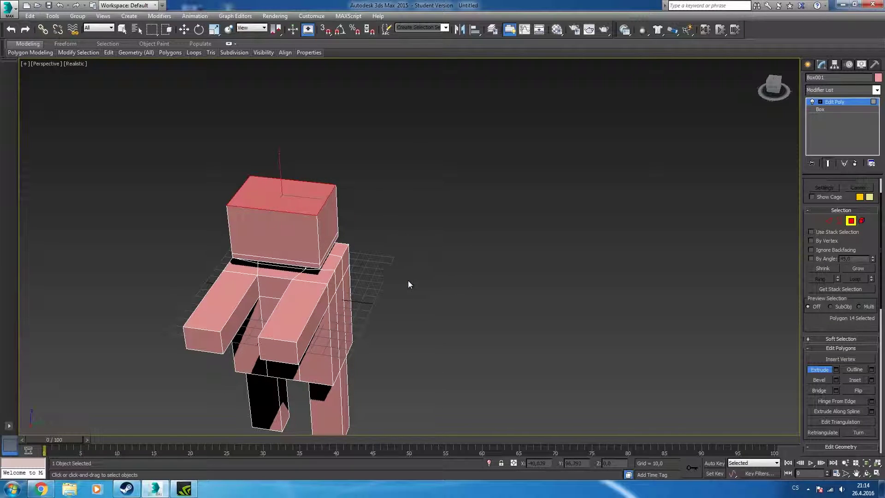
pyautogui.moveTo(284, 272)
pyautogui.keyDown('alt'); pyautogui.mouseDown(button='middle')
pyautogui.moveTo(293, 225)
pyautogui.moveTo(340, 245)
pyautogui.moveTo(390, 219)
pyautogui.moveTo(295, 239)
pyautogui.moveTo(288, 225)
pyautogui.moveTo(358, 212)
pyautogui.mouseUp(button='middle'); pyautogui.keyUp('alt')
# Insert a Swift Loop near the bottom of the right leg and the left leg
pyautogui.click(318, 326)
pyautogui.moveTo(135, 52)
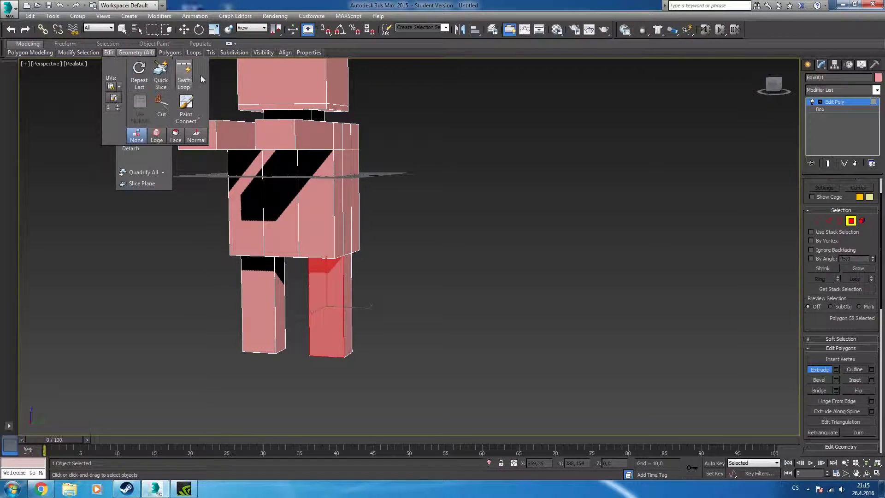
pyautogui.moveTo(336, 304)
pyautogui.keyDown('alt'); pyautogui.mouseDown(button='middle')
pyautogui.moveTo(339, 322)
pyautogui.moveTo(349, 326)
pyautogui.moveTo(337, 388)
pyautogui.mouseUp(button='middle'); pyautogui.keyUp('alt')
pyautogui.scroll(3, 336, 382)
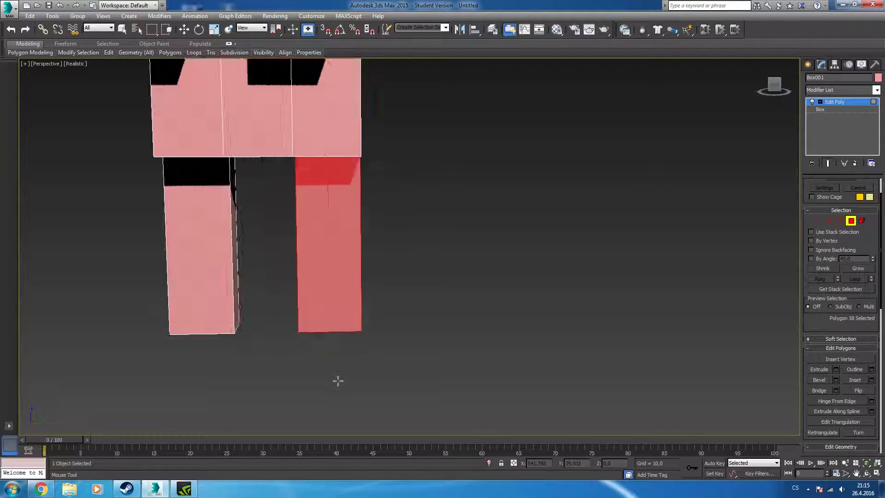
pyautogui.scroll(6, 336, 382)
pyautogui.scroll(-4, 241, 197)
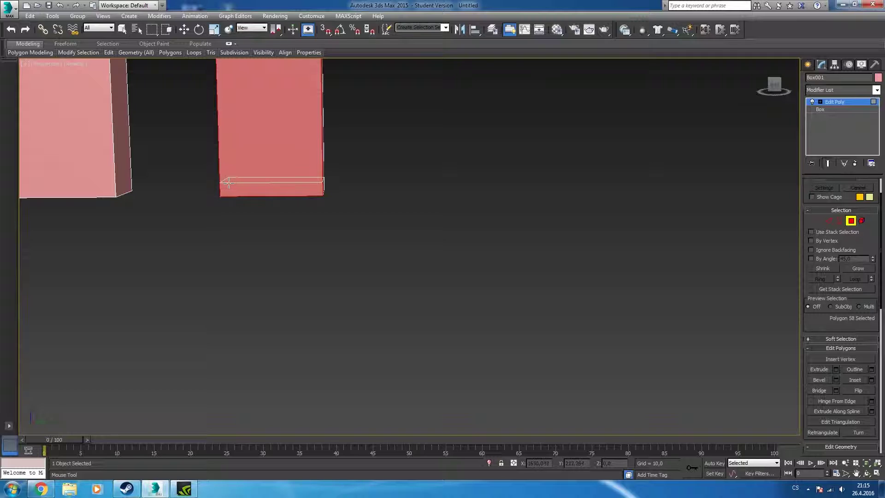
pyautogui.click(230, 160)
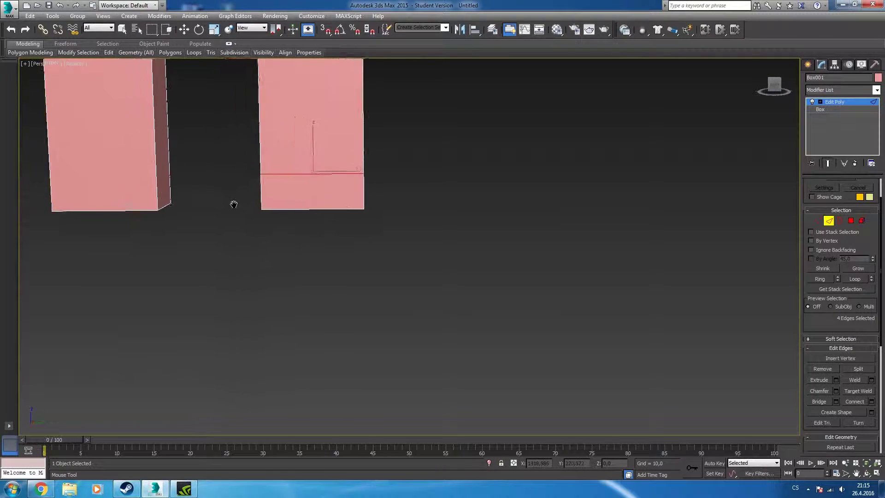
pyautogui.moveTo(234, 204); pyautogui.dragTo(298, 164, button='middle')
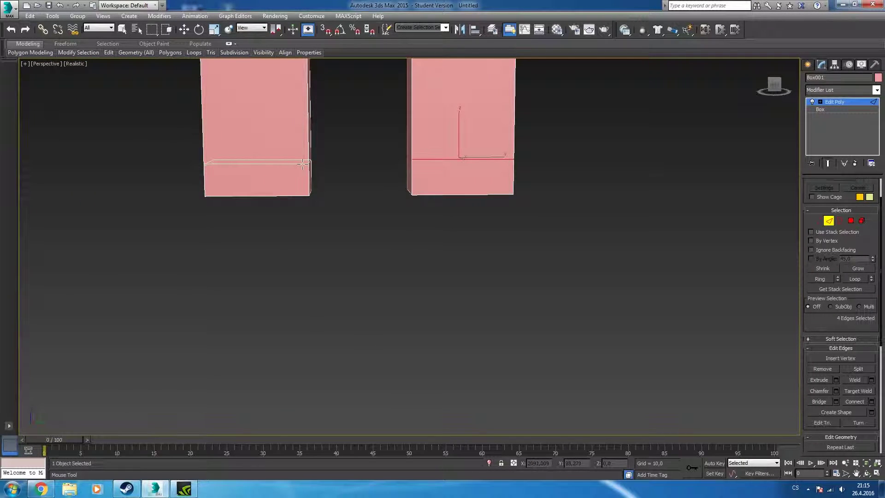
pyautogui.click(306, 162)
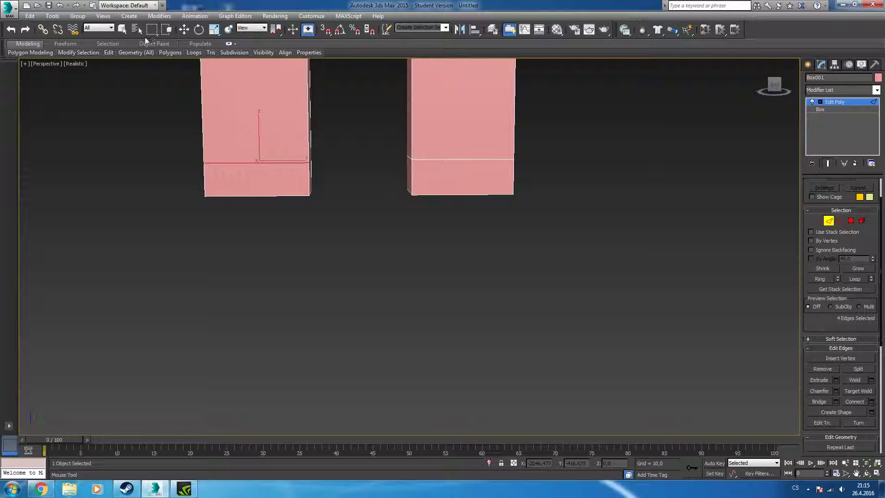
# Return to Move, switch to Polygon mode and select one leg's lower face
pyautogui.click(184, 29)
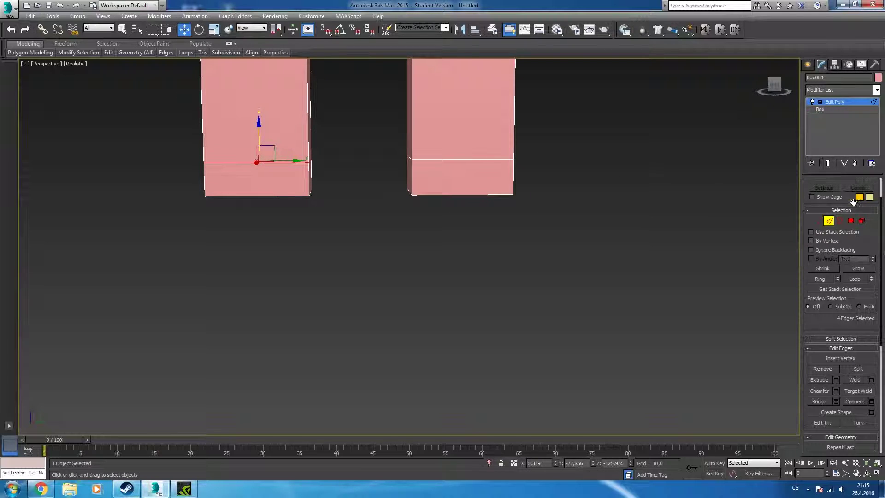
pyautogui.click(851, 220)
pyautogui.click(282, 178)
# Extrude both lower front leg faces forward about 24.4 units into blocky feet
pyautogui.keyDown('ctrl'); pyautogui.click(461, 177); pyautogui.keyUp('ctrl')
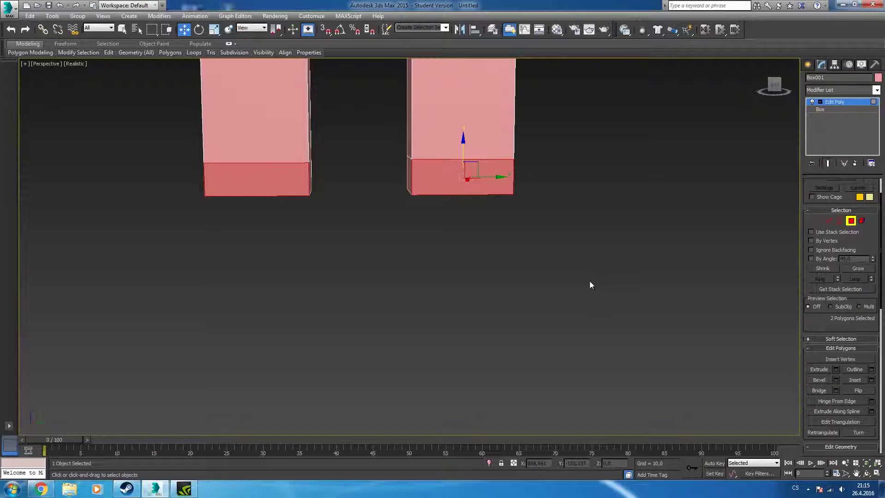
pyautogui.scroll(-2, 590, 284)
pyautogui.click(836, 370)
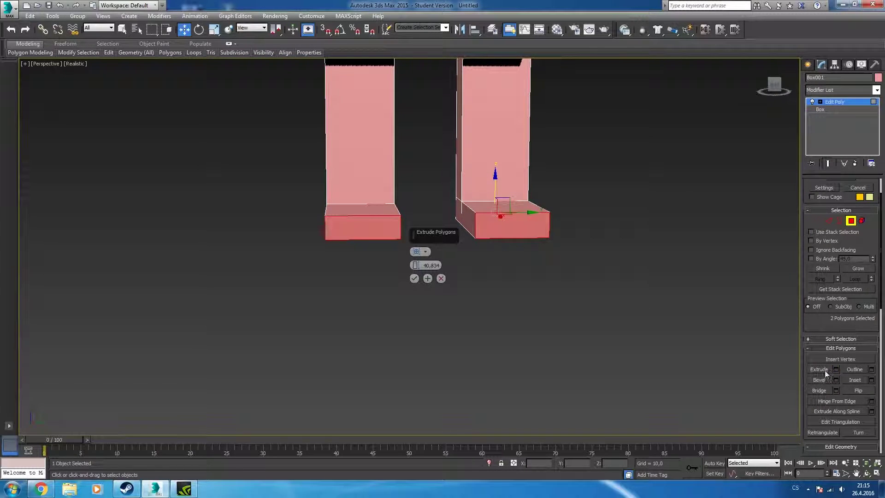
pyautogui.keyDown('alt'); pyautogui.moveTo(541, 272); pyautogui.dragTo(471, 284, button='middle'); pyautogui.keyUp('alt')
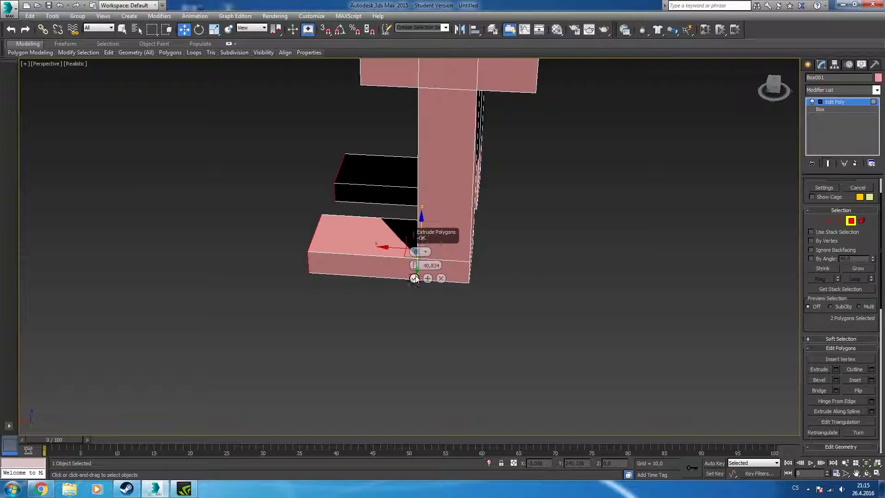
pyautogui.moveTo(414, 265); pyautogui.dragTo(426, 341)
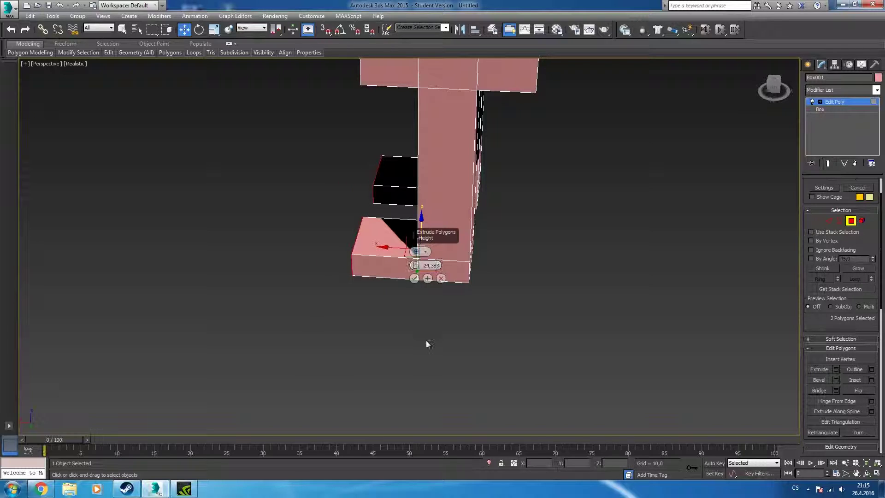
pyautogui.moveTo(426, 342)
pyautogui.keyDown('alt'); pyautogui.mouseDown(button='middle')
pyautogui.moveTo(408, 193)
pyautogui.moveTo(458, 147)
pyautogui.mouseUp(button='middle'); pyautogui.keyUp('alt')
pyautogui.scroll(-3, 397, 214)
pyautogui.click(413, 278)
pyautogui.moveTo(415, 281)
pyautogui.keyDown('alt'); pyautogui.mouseDown(button='middle')
pyautogui.moveTo(397, 130)
pyautogui.moveTo(331, 92)
pyautogui.moveTo(367, 75)
pyautogui.moveTo(419, 106)
pyautogui.moveTo(406, 131)
pyautogui.moveTo(368, 135)
pyautogui.moveTo(403, 122)
pyautogui.mouseUp(button='middle'); pyautogui.keyUp('alt')
pyautogui.scroll(5, 390, 229)
pyautogui.scroll(5, 336, 271)
# In Edge mode, nudge the edge where the right foot meets the leg along X
pyautogui.click(329, 268)
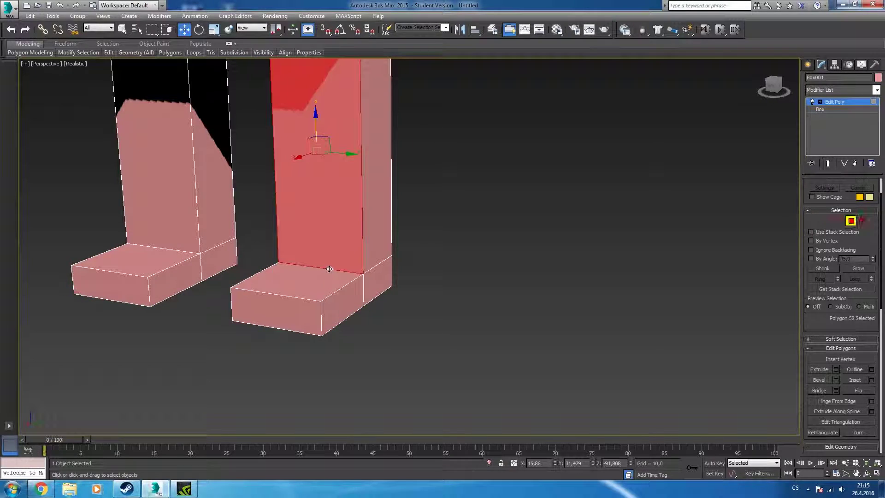
pyautogui.click(829, 221)
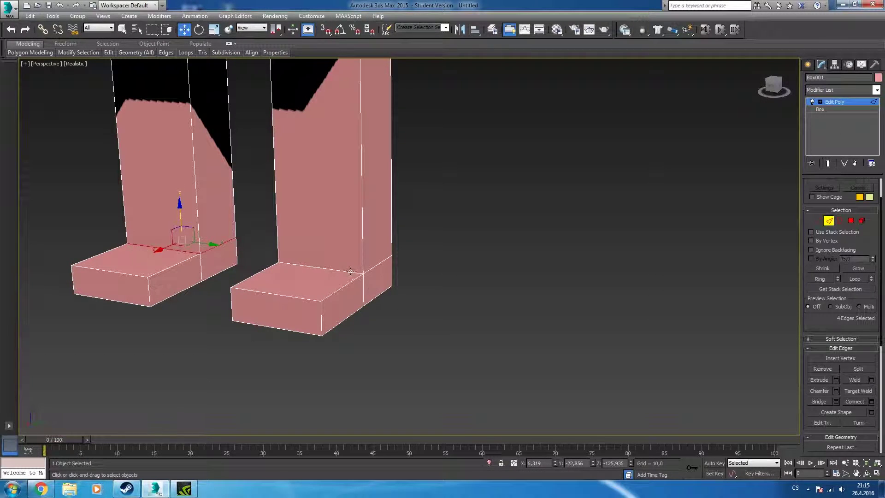
pyautogui.click(343, 272)
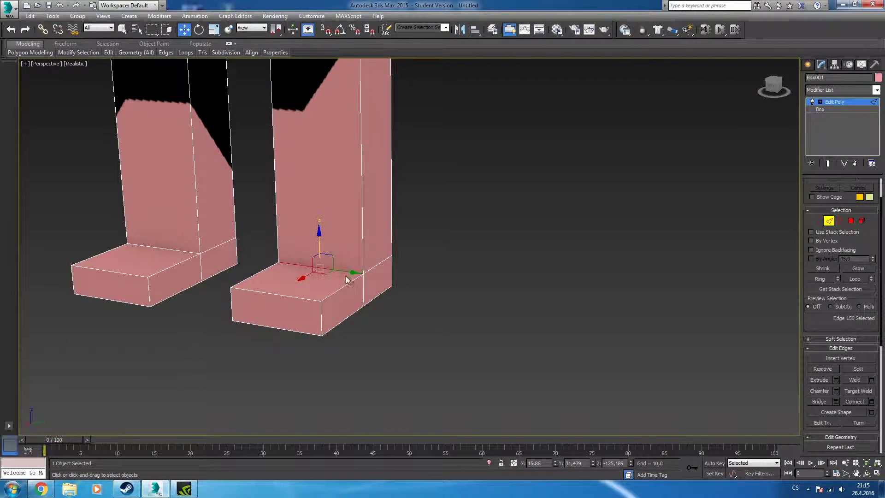
pyautogui.keyDown('alt'); pyautogui.moveTo(347, 279); pyautogui.dragTo(203, 274, button='middle'); pyautogui.keyUp('alt')
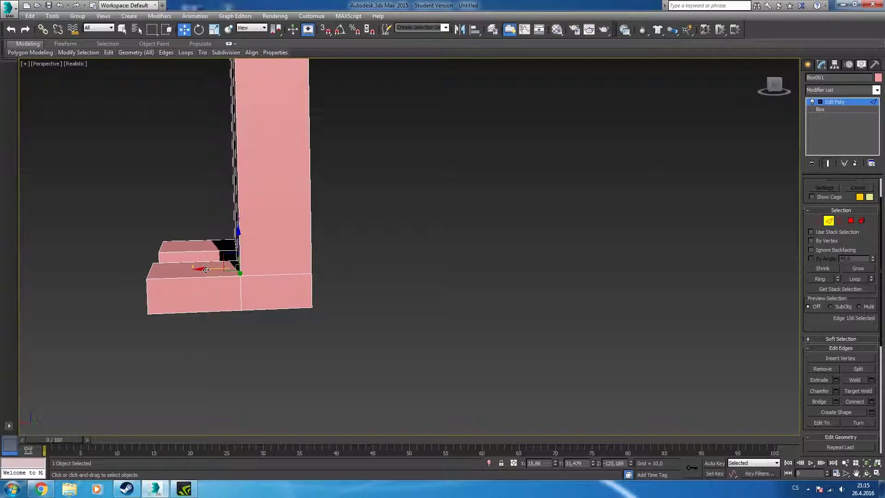
pyautogui.moveTo(206, 270); pyautogui.dragTo(199, 219)
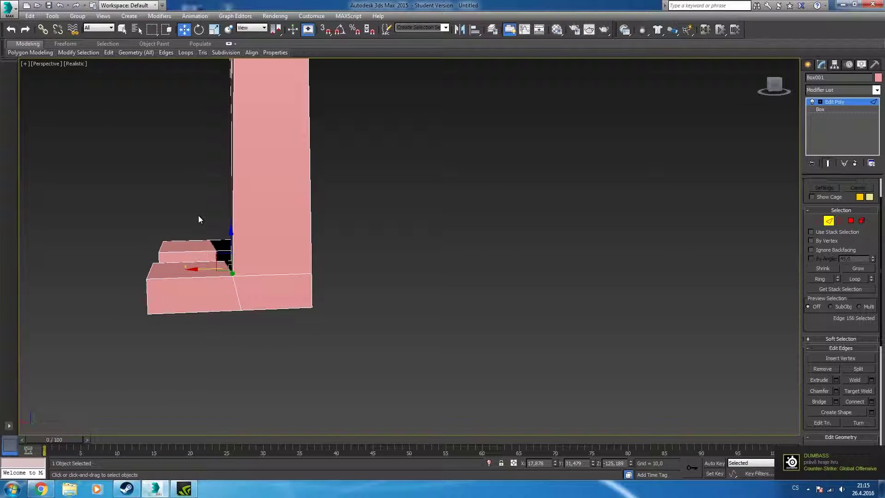
pyautogui.keyDown('alt'); pyautogui.moveTo(200, 219); pyautogui.dragTo(228, 276, button='middle'); pyautogui.keyUp('alt')
pyautogui.scroll(4, 244, 243)
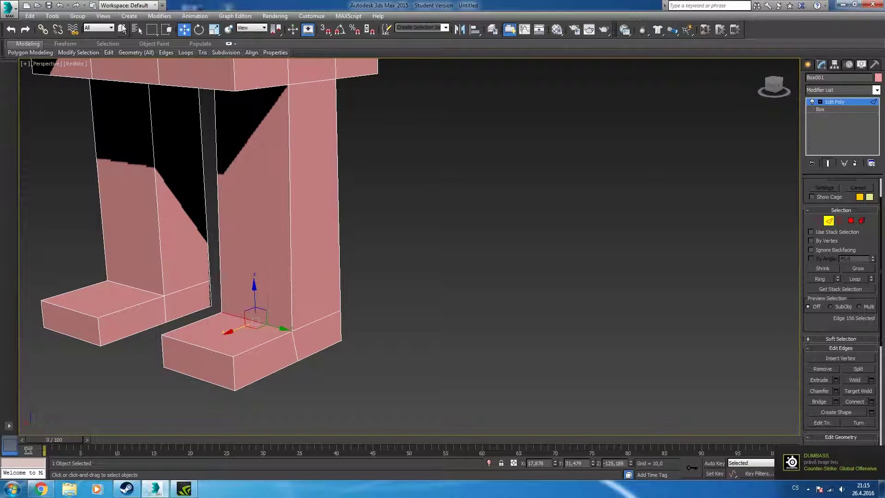
# Swift Loop a knee-height edge loop across the right and left legs
pyautogui.click(184, 75)
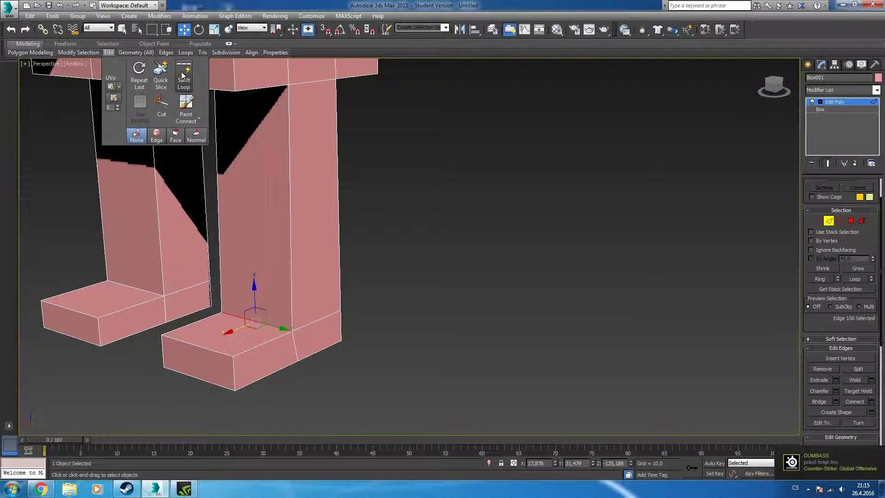
pyautogui.click(290, 212)
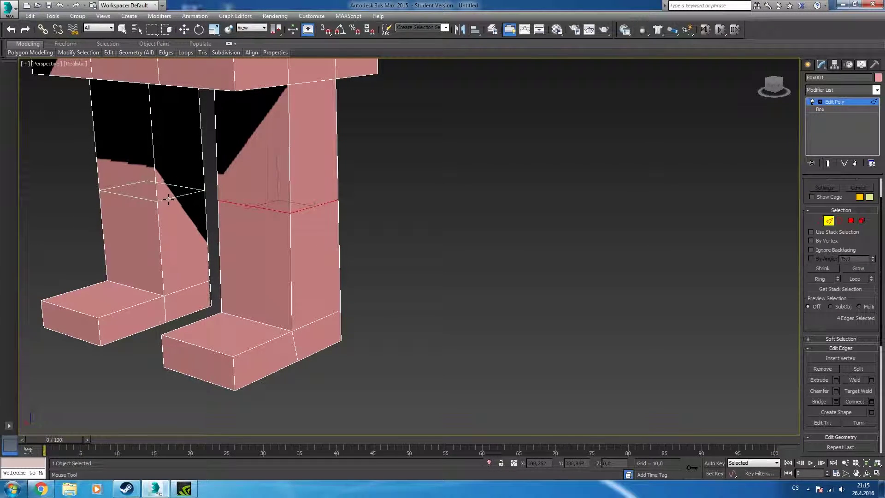
pyautogui.click(172, 194)
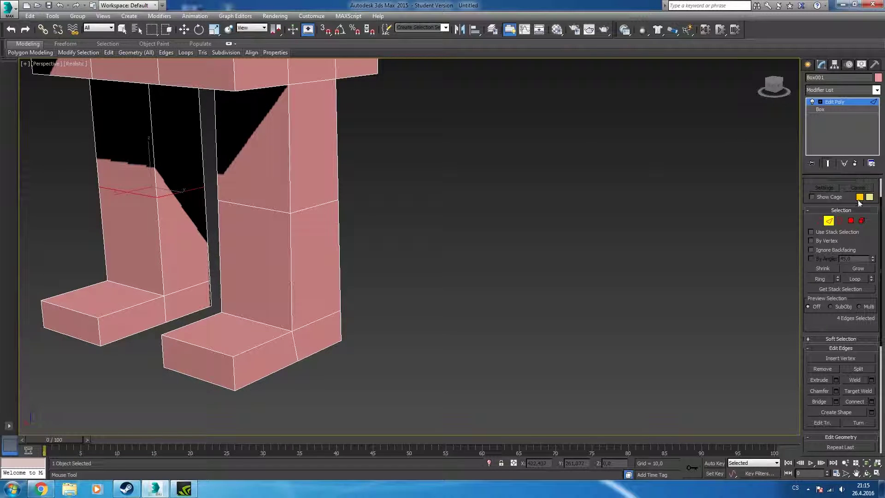
pyautogui.moveTo(109, 53)
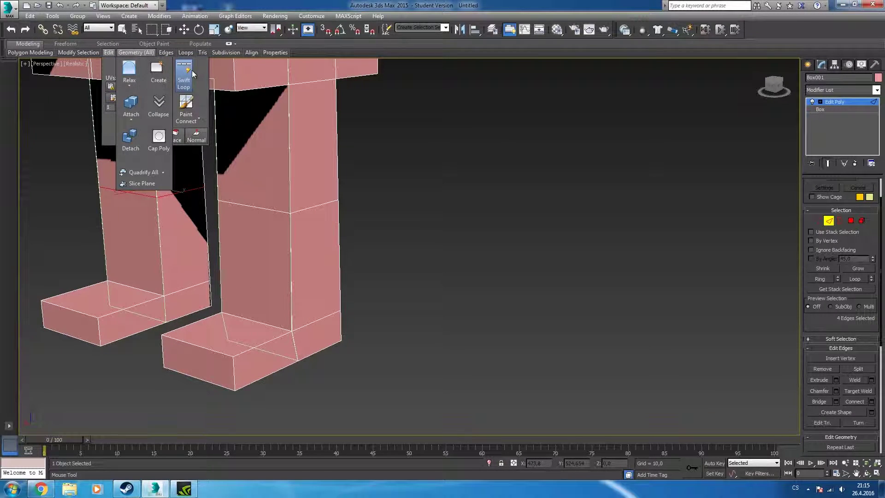
pyautogui.click(192, 73)
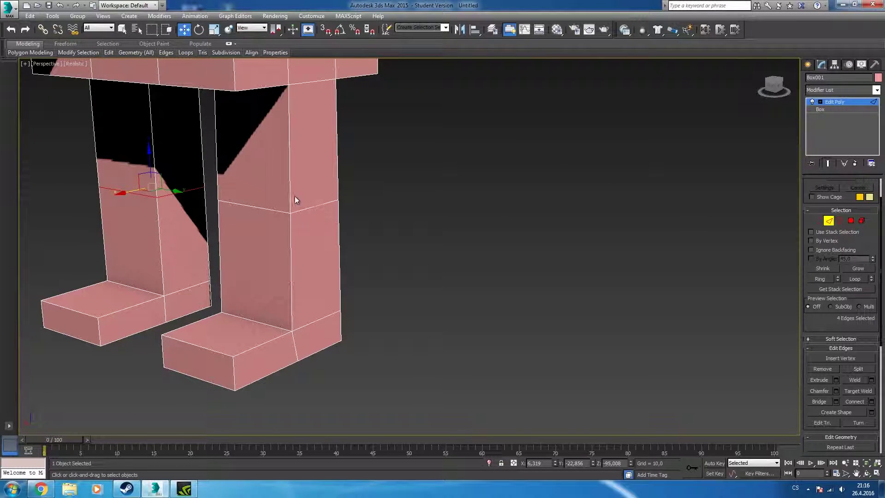
# Slide knee-loop edges along X to slant the legs, cancelling one lower-edge move
pyautogui.click(264, 211)
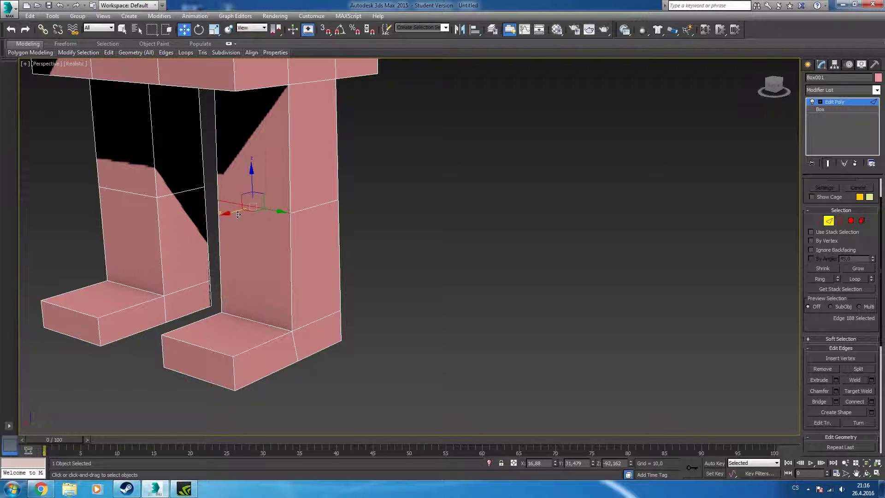
pyautogui.moveTo(238, 215)
pyautogui.mouseDown()
pyautogui.moveTo(225, 216)
pyautogui.moveTo(232, 215)
pyautogui.mouseUp()
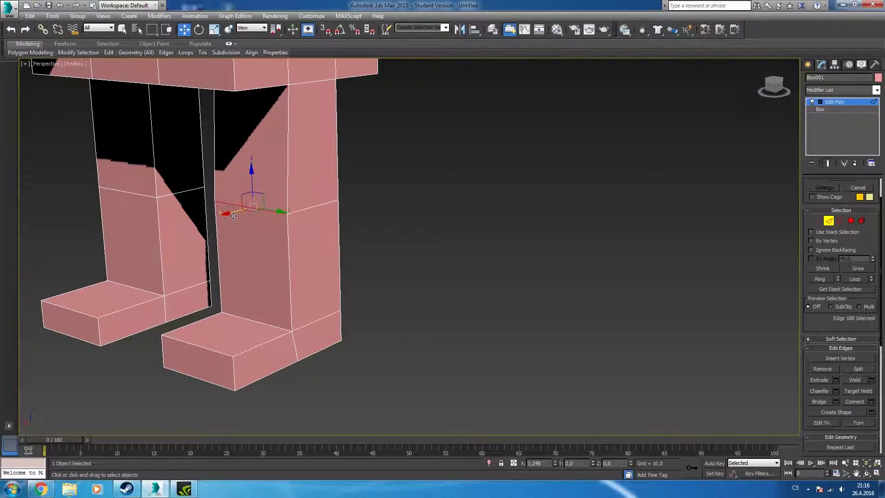
pyautogui.click(264, 320)
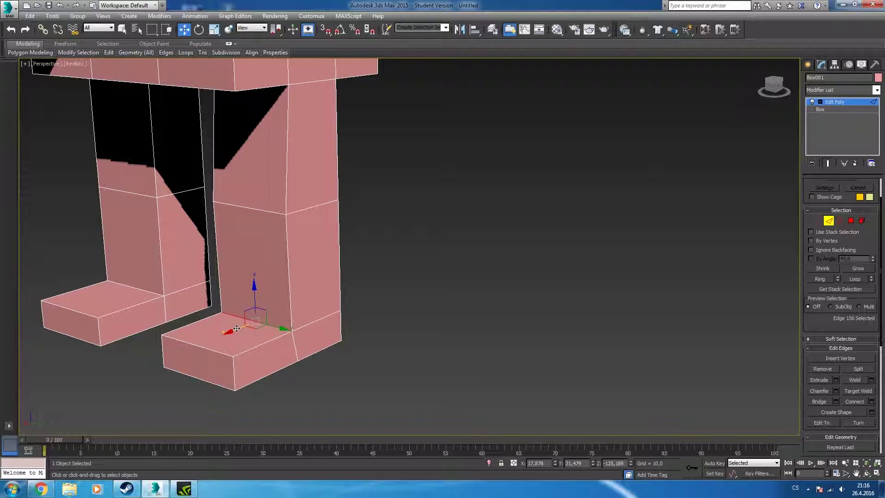
pyautogui.moveTo(264, 321); pyautogui.dragTo(245, 325)
pyautogui.rightClick(246, 325)
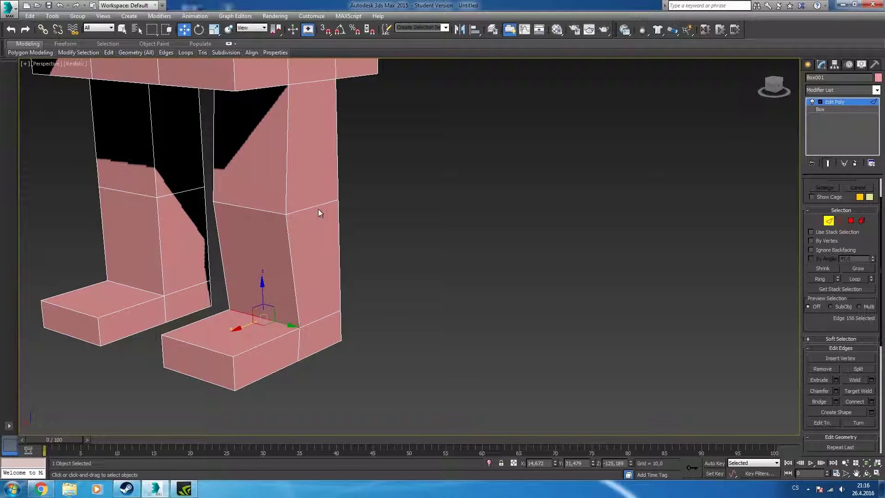
pyautogui.moveTo(318, 209)
pyautogui.keyDown('alt'); pyautogui.mouseDown(button='middle')
pyautogui.moveTo(271, 207)
pyautogui.moveTo(284, 208)
pyautogui.moveTo(278, 214)
pyautogui.moveTo(304, 210)
pyautogui.mouseUp(button='middle'); pyautogui.keyUp('alt')
pyautogui.click(307, 210)
pyautogui.moveTo(292, 214); pyautogui.dragTo(272, 212)
pyautogui.moveTo(272, 211)
pyautogui.keyDown('alt'); pyautogui.mouseDown(button='middle')
pyautogui.moveTo(293, 220)
pyautogui.moveTo(250, 223)
pyautogui.moveTo(264, 231)
pyautogui.mouseUp(button='middle'); pyautogui.keyUp('alt')
pyautogui.scroll(3, 293, 220)
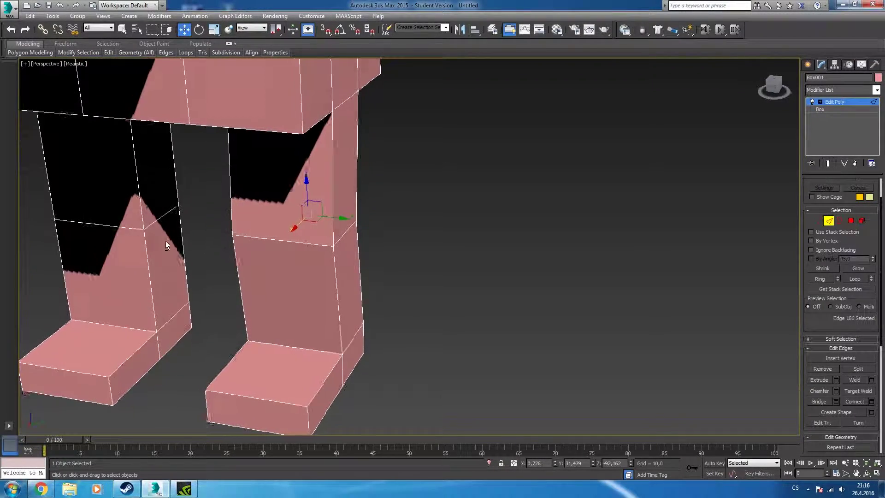
# Move the knee edge and diagonal leg edge outward to widen the legs, then zoom out
pyautogui.moveTo(166, 244)
pyautogui.keyDown('alt'); pyautogui.mouseDown(button='middle')
pyautogui.moveTo(272, 236)
pyautogui.moveTo(364, 277)
pyautogui.mouseUp(button='middle'); pyautogui.keyUp('alt')
pyautogui.click(375, 282)
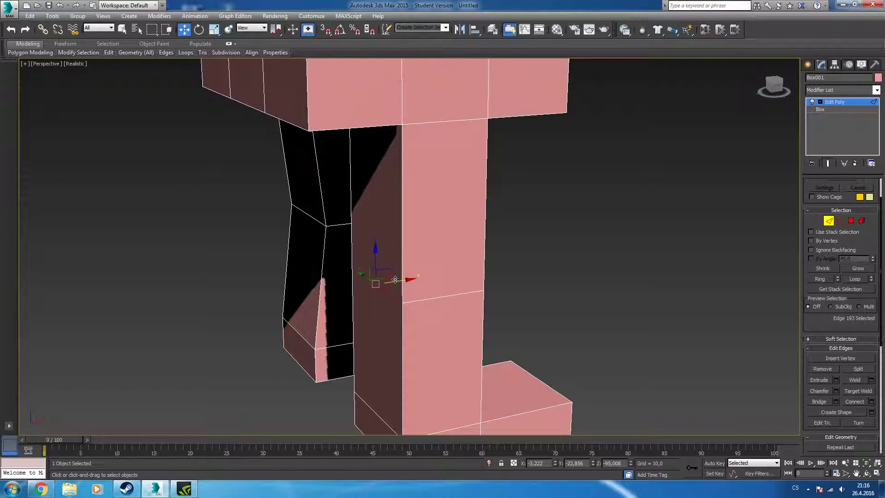
pyautogui.moveTo(395, 279); pyautogui.dragTo(417, 279)
pyautogui.keyDown('alt'); pyautogui.moveTo(450, 290); pyautogui.dragTo(445, 300, button='middle'); pyautogui.keyUp('alt')
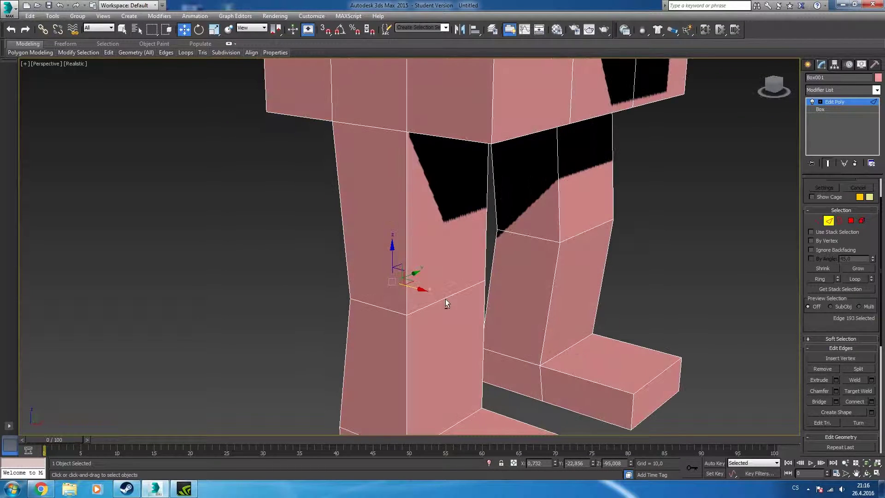
pyautogui.click(444, 296)
pyautogui.moveTo(481, 305); pyautogui.dragTo(489, 310)
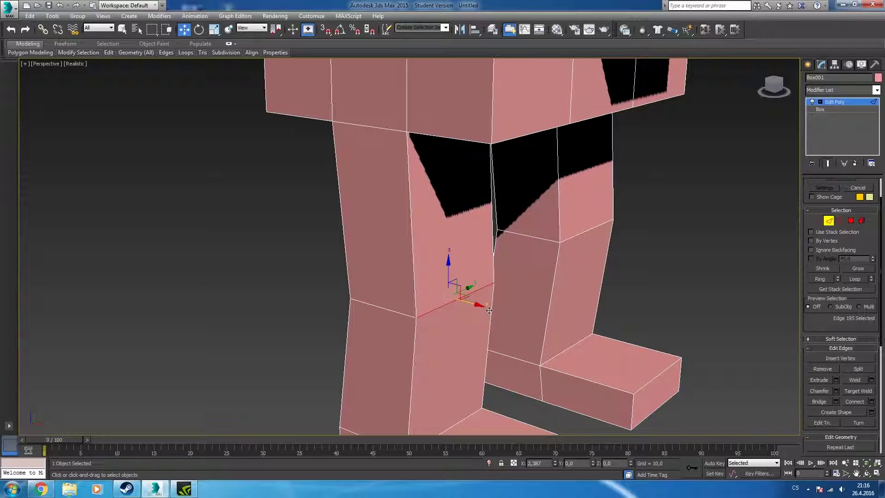
pyautogui.scroll(-3, 411, 300)
pyautogui.scroll(-5, 563, 270)
pyautogui.moveTo(563, 271)
pyautogui.keyDown('alt'); pyautogui.mouseDown(button='middle')
pyautogui.moveTo(511, 267)
pyautogui.moveTo(447, 243)
pyautogui.moveTo(442, 270)
pyautogui.moveTo(542, 214)
pyautogui.moveTo(502, 188)
pyautogui.moveTo(496, 210)
pyautogui.moveTo(552, 204)
pyautogui.moveTo(513, 216)
pyautogui.mouseUp(button='middle'); pyautogui.keyUp('alt')
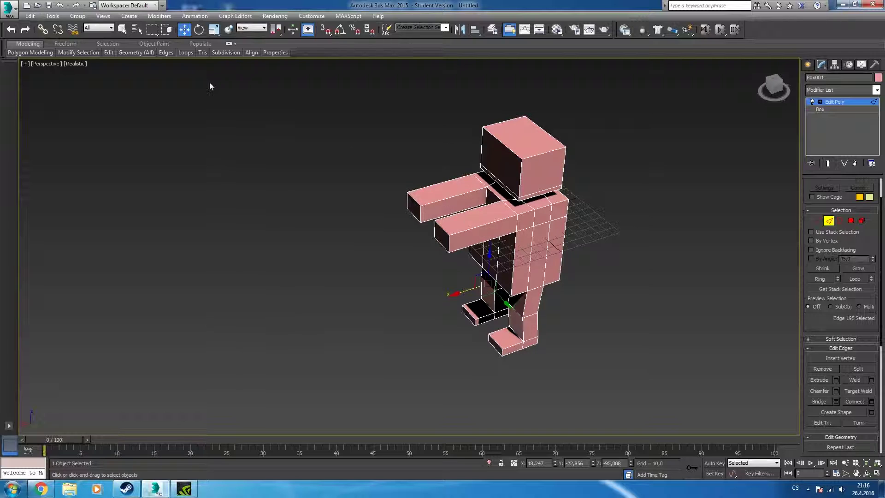
pyautogui.moveTo(108, 52)
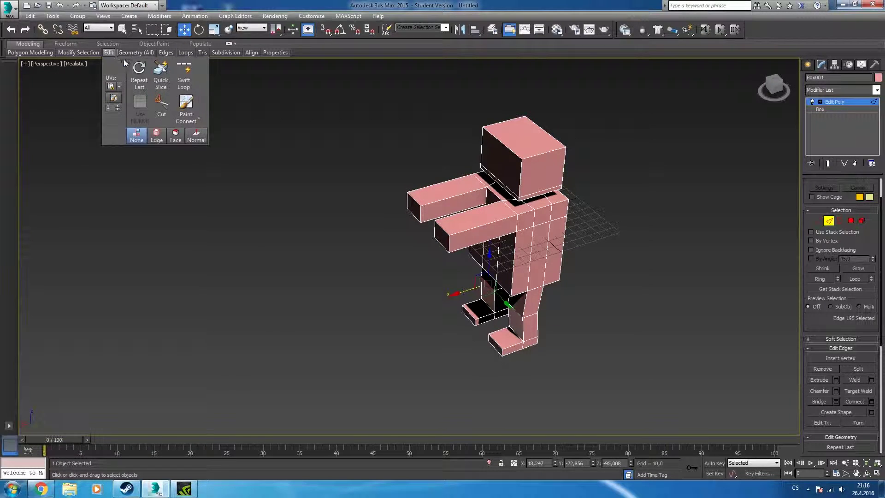
# Swift Loop a new edge loop around the front arm and the back arm
pyautogui.click(179, 77)
pyautogui.click(478, 224)
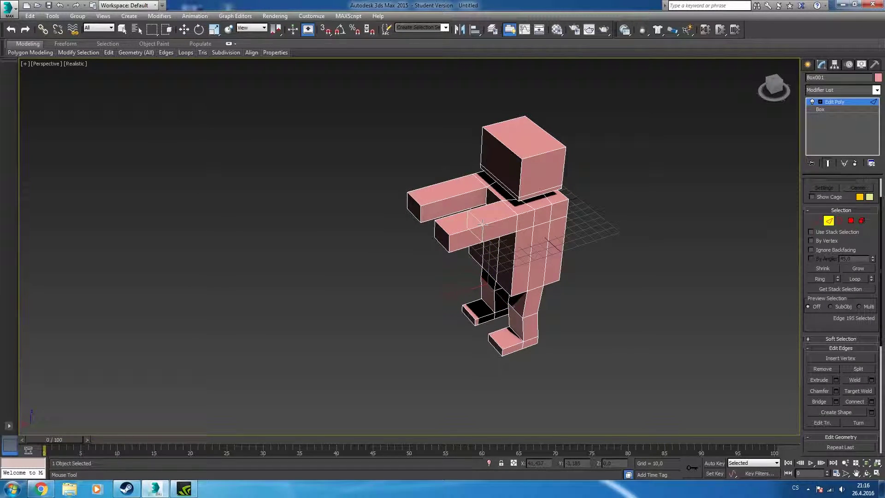
pyautogui.click(454, 196)
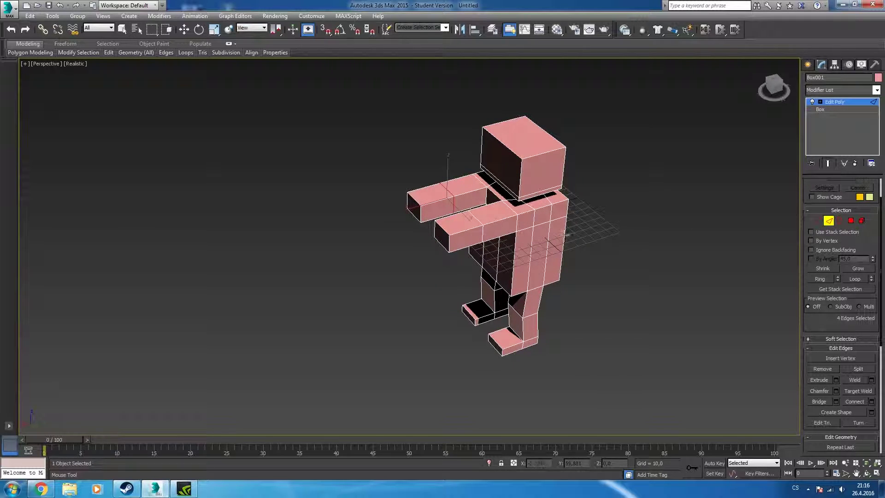
pyautogui.press('alt')
pyautogui.click(184, 30)
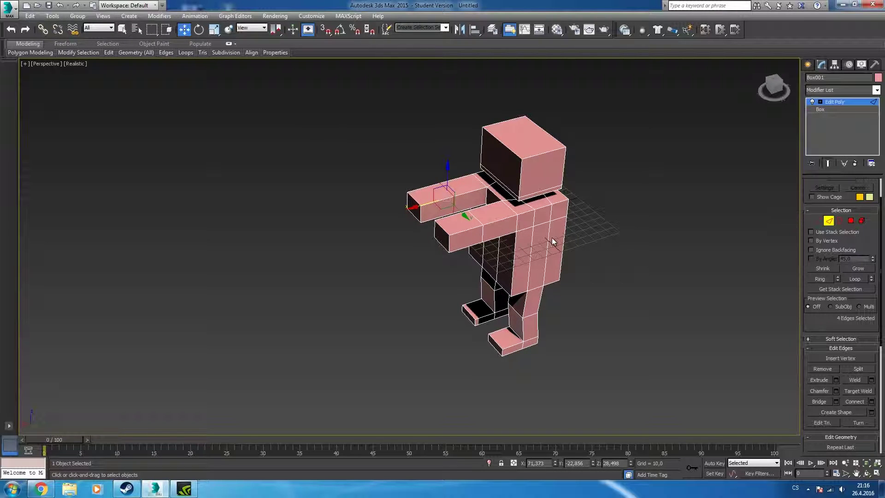
# Select two arm edges and test lowering them to slope the arm, then undo it
pyautogui.scroll(4, 498, 212)
pyautogui.moveTo(397, 167)
pyautogui.keyDown('alt'); pyautogui.mouseDown(button='middle')
pyautogui.moveTo(425, 215)
pyautogui.moveTo(455, 189)
pyautogui.moveTo(404, 173)
pyautogui.moveTo(360, 183)
pyautogui.mouseUp(button='middle'); pyautogui.keyUp('alt')
pyautogui.click(409, 170)
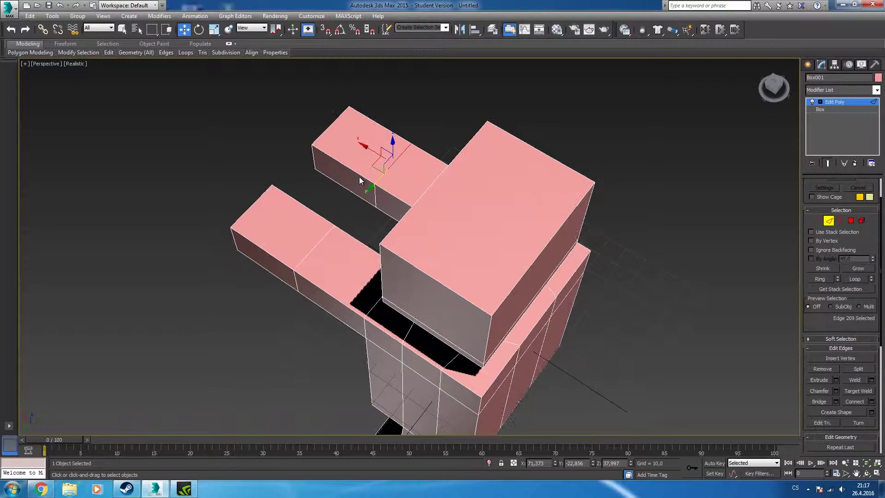
pyautogui.click(378, 181)
pyautogui.scroll(2, 381, 187)
pyautogui.scroll(3, 371, 191)
pyautogui.moveTo(401, 174)
pyautogui.keyDown('alt'); pyautogui.mouseDown(button='middle')
pyautogui.moveTo(375, 198)
pyautogui.moveTo(472, 131)
pyautogui.moveTo(446, 174)
pyautogui.moveTo(444, 216)
pyautogui.moveTo(430, 120)
pyautogui.mouseUp(button='middle'); pyautogui.keyUp('alt')
pyautogui.keyDown('ctrl'); pyautogui.click(452, 204); pyautogui.keyUp('ctrl')
pyautogui.moveTo(423, 96); pyautogui.dragTo(445, 136)
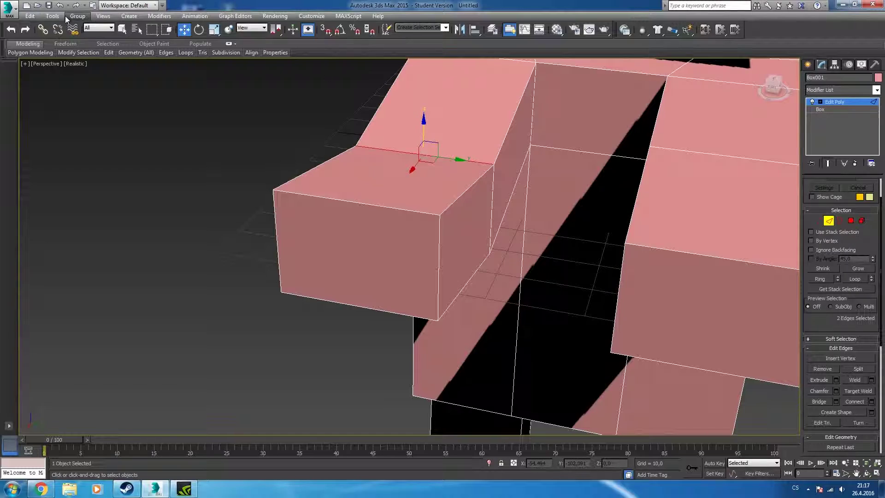
pyautogui.click(59, 5)
# Clear the selection, view the whole figure, and select an edge on the head
pyautogui.click(184, 212)
pyautogui.keyDown('alt'); pyautogui.moveTo(183, 212); pyautogui.dragTo(161, 244, button='middle'); pyautogui.keyUp('alt')
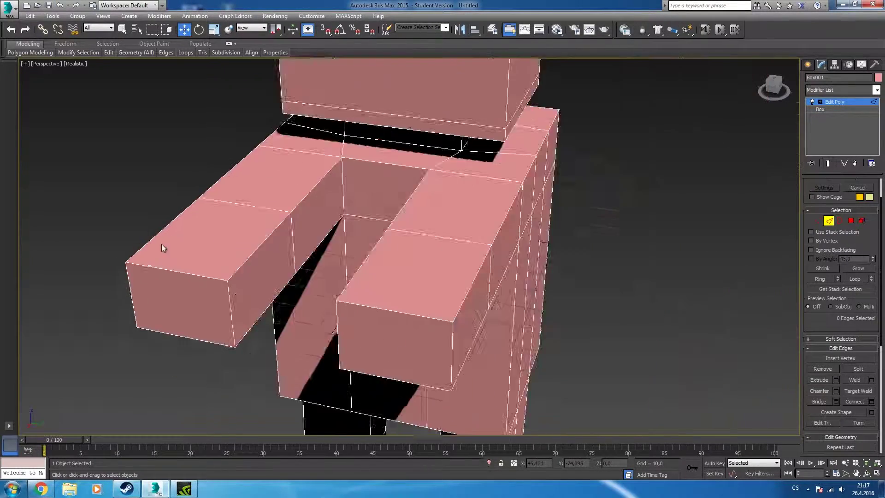
pyautogui.scroll(-3, 161, 244)
pyautogui.moveTo(284, 221)
pyautogui.keyDown('alt'); pyautogui.mouseDown(button='middle')
pyautogui.moveTo(194, 193)
pyautogui.moveTo(198, 172)
pyautogui.moveTo(191, 182)
pyautogui.mouseUp(button='middle'); pyautogui.keyUp('alt')
pyautogui.click(191, 183)
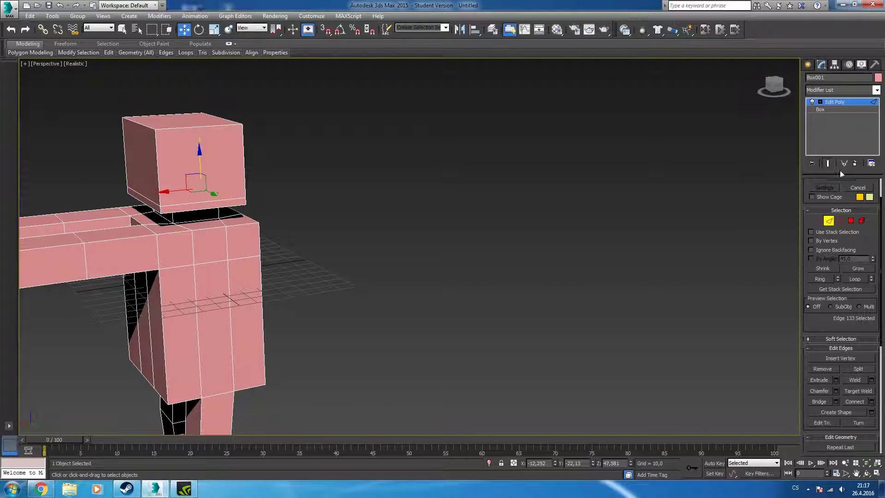
# Select two head faces, undo a trial move, and enter a Y position of 4
pyautogui.click(851, 221)
pyautogui.click(229, 170)
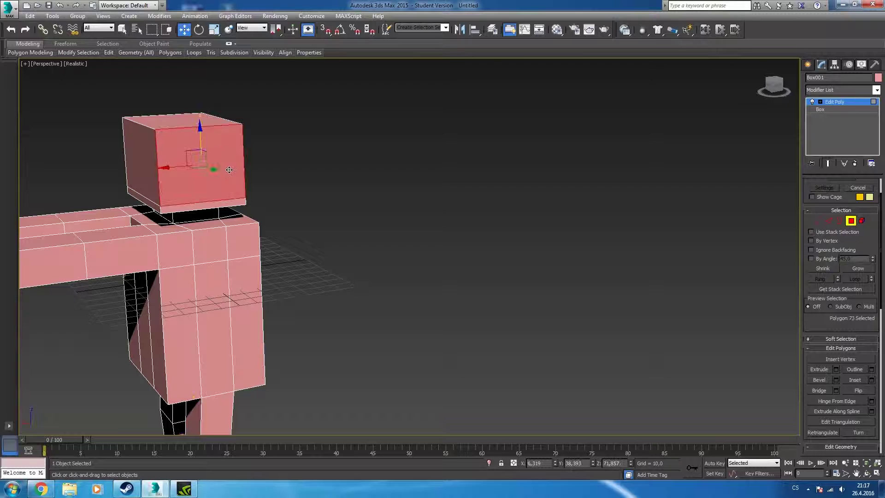
pyautogui.keyDown('ctrl'); pyautogui.click(219, 206); pyautogui.keyUp('ctrl')
pyautogui.moveTo(244, 253)
pyautogui.keyDown('alt'); pyautogui.mouseDown(button='middle')
pyautogui.moveTo(382, 247)
pyautogui.moveTo(360, 253)
pyautogui.mouseUp(button='middle'); pyautogui.keyUp('alt')
pyautogui.moveTo(382, 215); pyautogui.dragTo(369, 215)
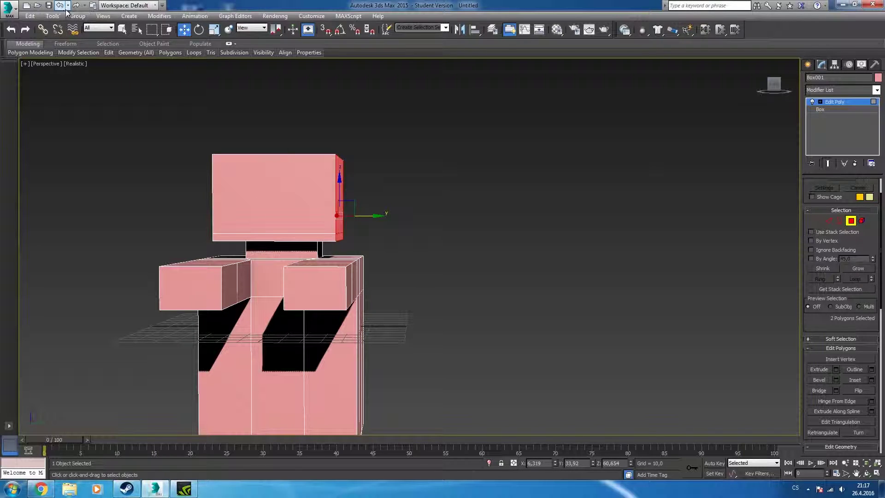
pyautogui.hotkey('shift', 'z')
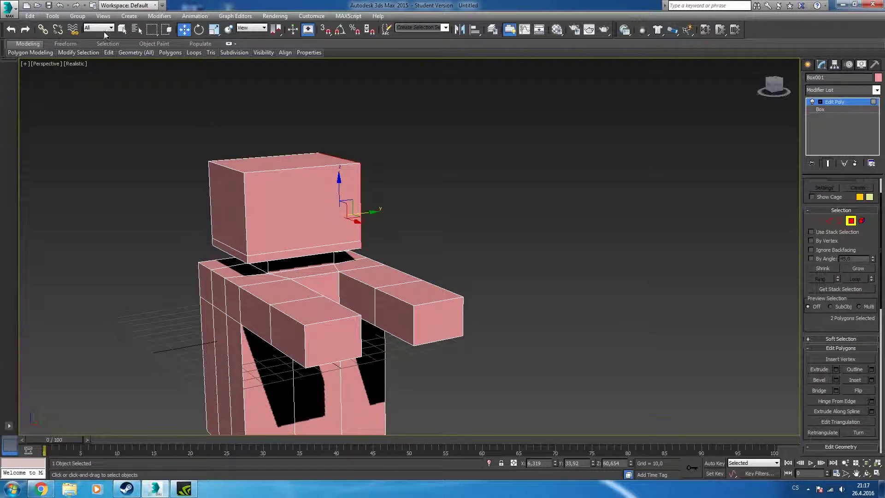
pyautogui.click(60, 7)
pyautogui.write('38,393')
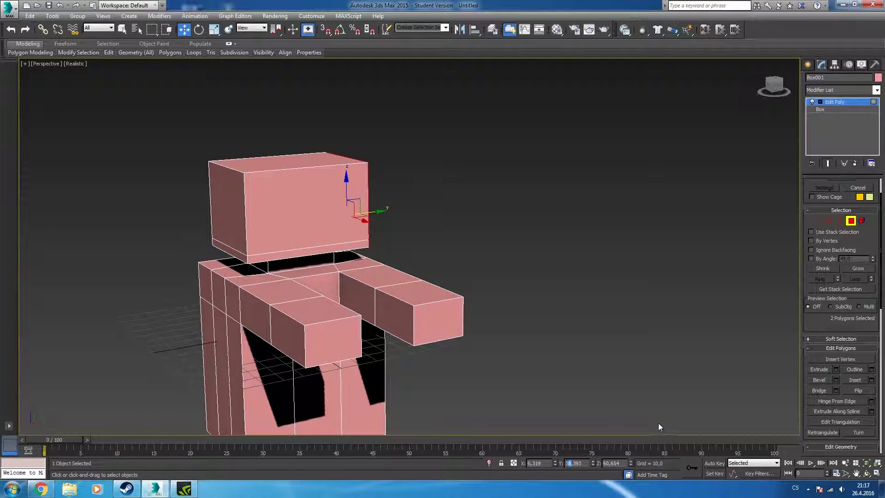
pyautogui.write('4')
pyautogui.press('Return')
# Select the head's left and bottom faces, commit their new Y position, then deselect
pyautogui.click(234, 227)
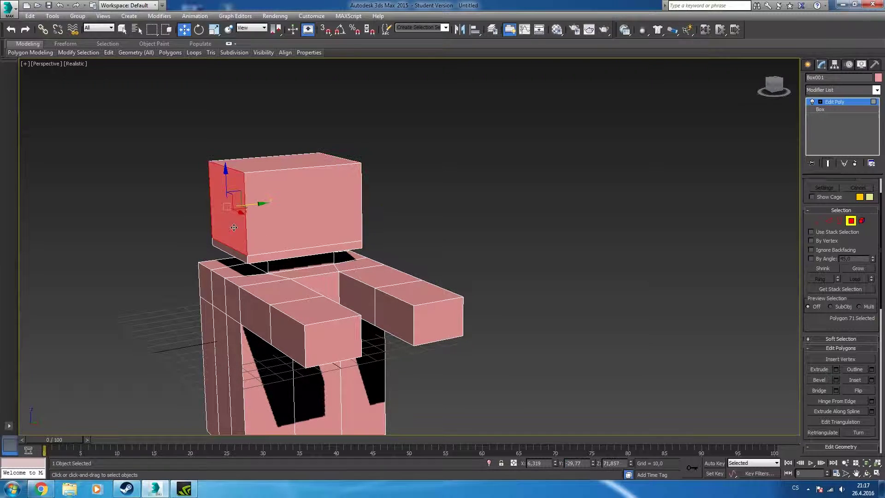
pyautogui.keyDown('ctrl'); pyautogui.click(231, 250); pyautogui.keyUp('ctrl')
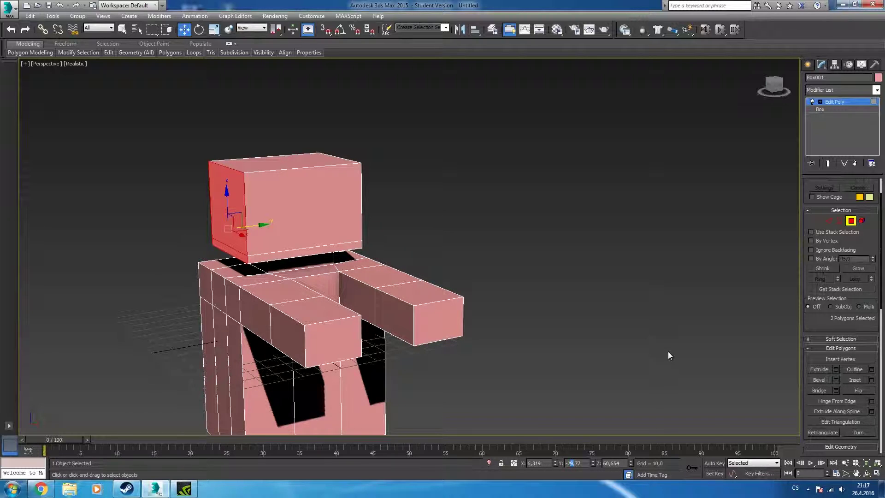
pyautogui.press('Return')
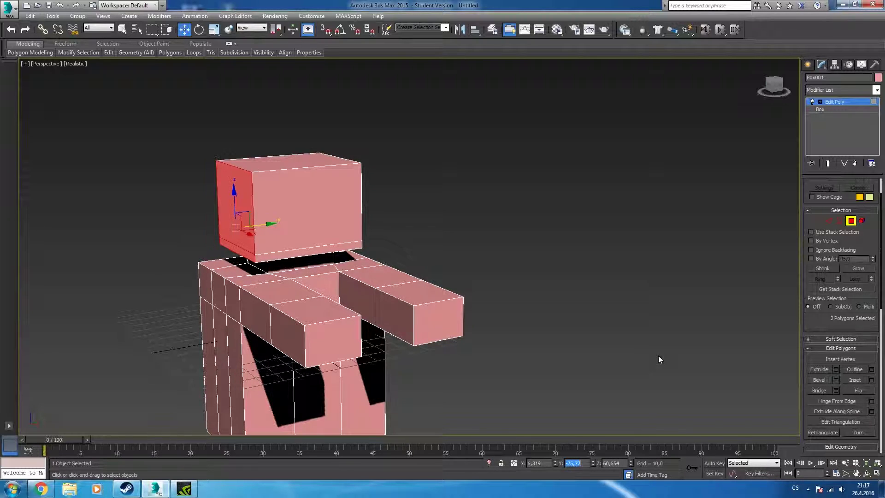
pyautogui.moveTo(528, 289)
pyautogui.keyDown('alt'); pyautogui.mouseDown(button='middle')
pyautogui.moveTo(514, 301)
pyautogui.moveTo(531, 287)
pyautogui.moveTo(517, 275)
pyautogui.moveTo(494, 270)
pyautogui.moveTo(483, 288)
pyautogui.moveTo(396, 249)
pyautogui.mouseUp(button='middle'); pyautogui.keyUp('alt')
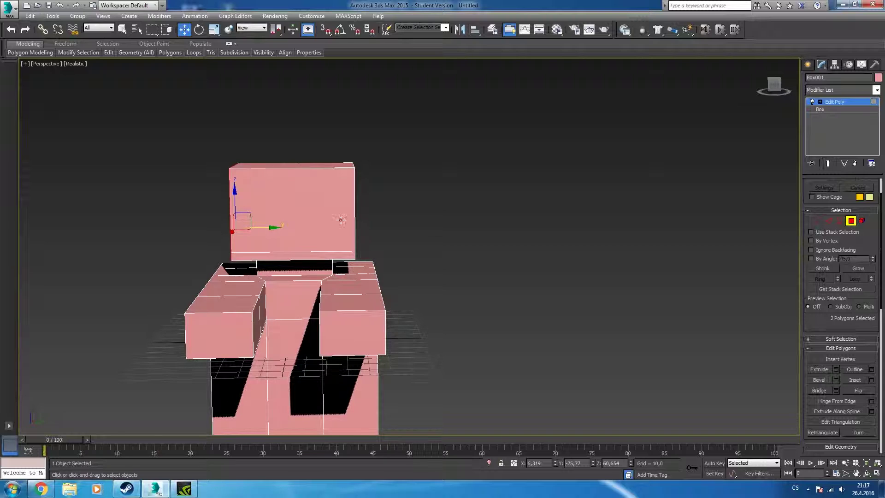
pyautogui.click(334, 218)
pyautogui.click(600, 258)
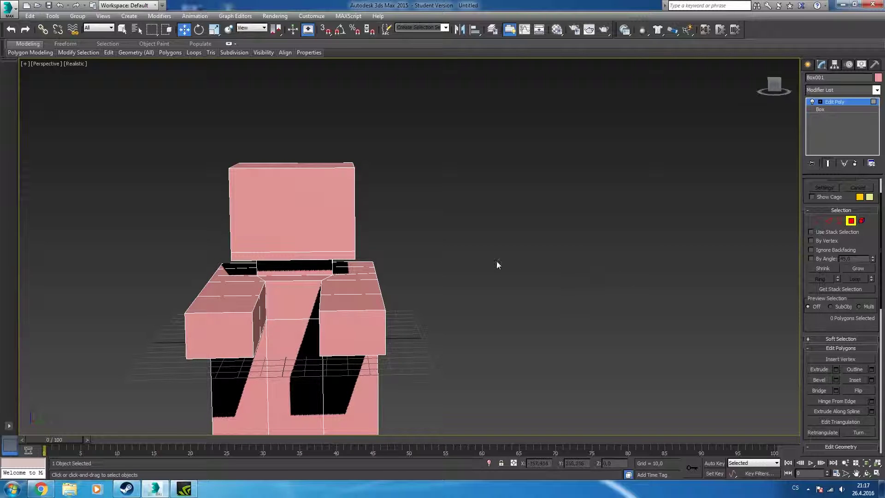
# Draw a new box primitive beside the figure's head
pyautogui.click(808, 65)
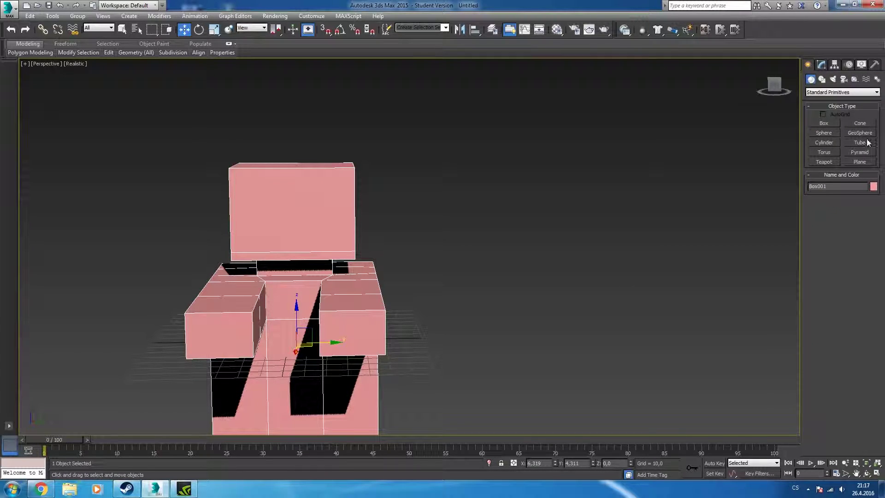
pyautogui.moveTo(609, 184)
pyautogui.keyDown('alt'); pyautogui.mouseDown(button='middle')
pyautogui.moveTo(534, 191)
pyautogui.moveTo(553, 189)
pyautogui.mouseUp(button='middle'); pyautogui.keyUp('alt')
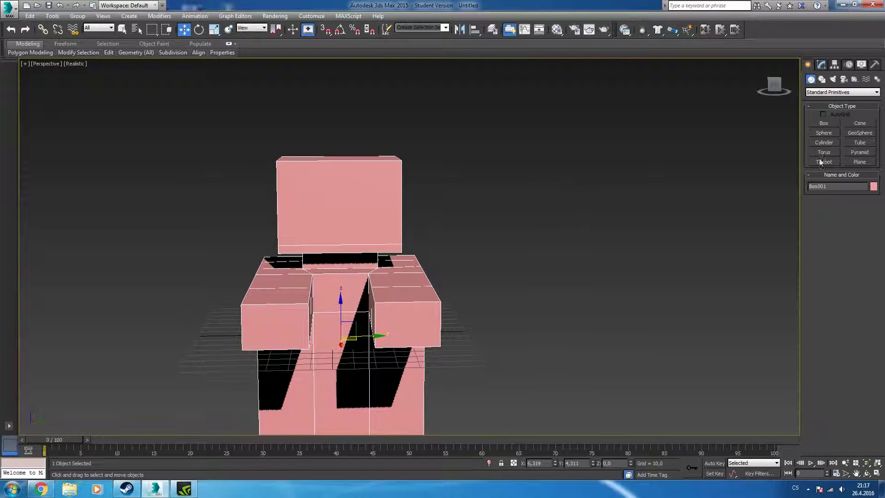
pyautogui.click(828, 123)
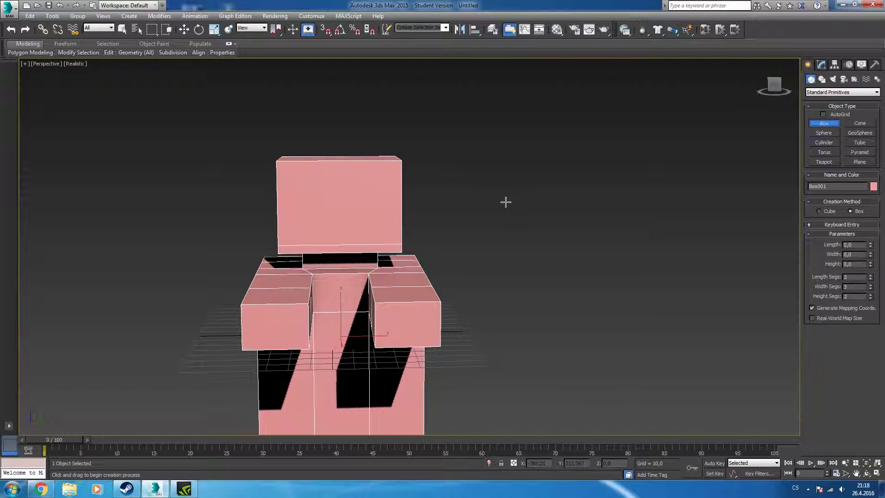
pyautogui.moveTo(495, 199)
pyautogui.mouseDown()
pyautogui.moveTo(560, 224)
pyautogui.moveTo(561, 214)
pyautogui.mouseUp()
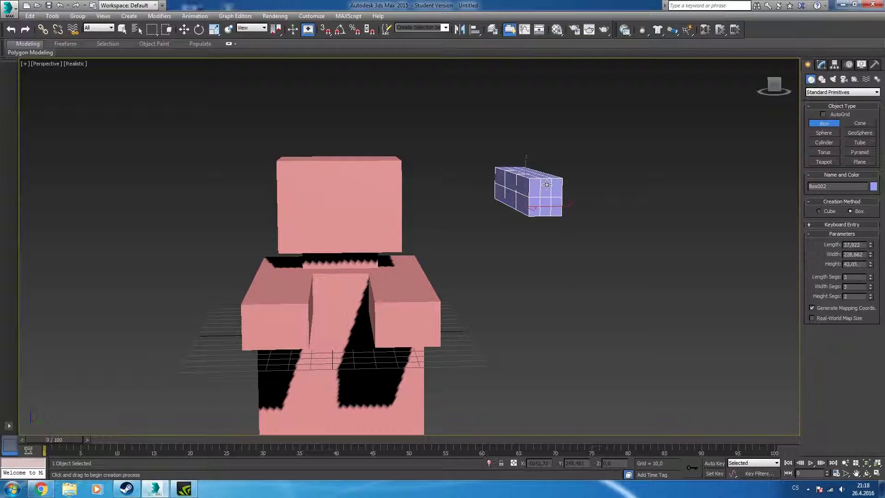
pyautogui.click(557, 186)
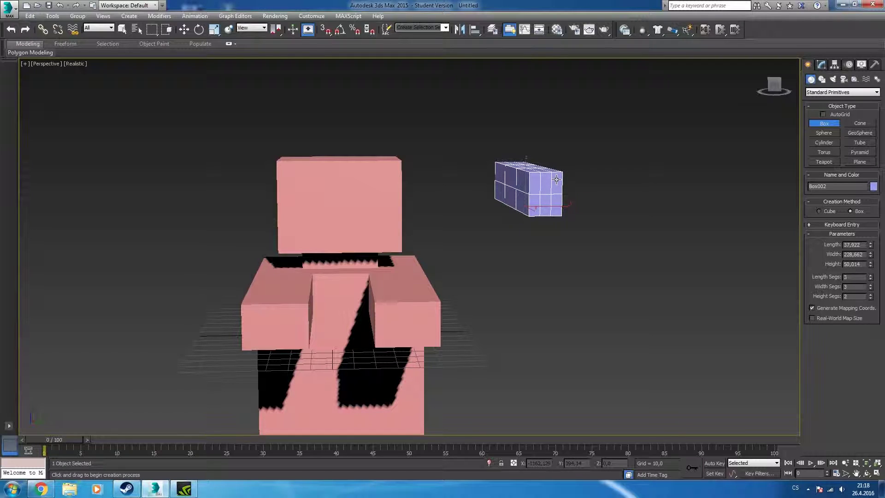
pyautogui.click(182, 31)
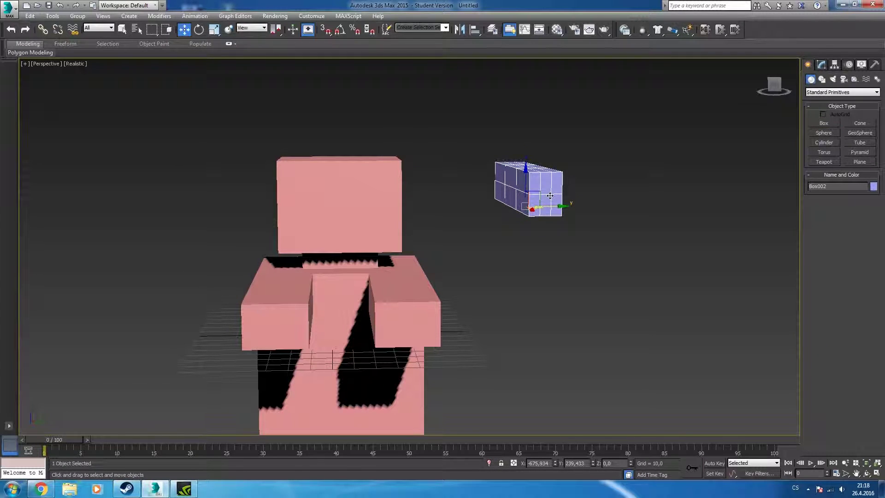
# Give the box 1 length and width segment and 40 × 40 × 40 dimensions
pyautogui.click(821, 65)
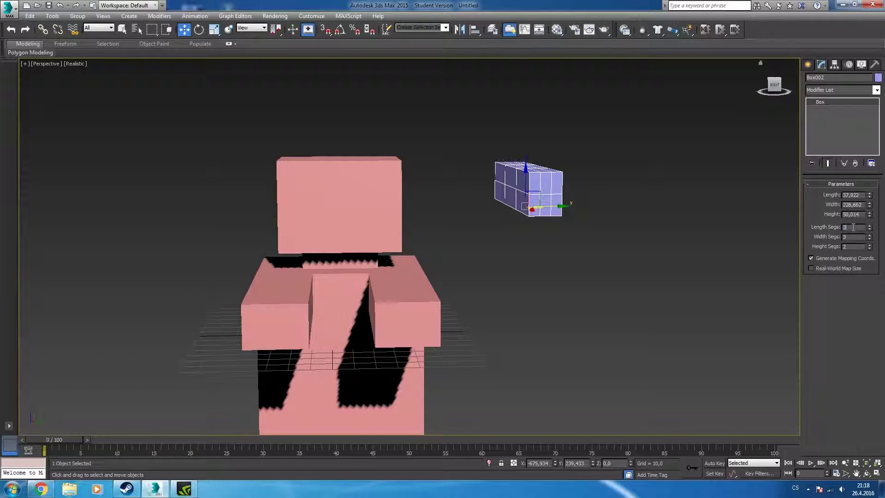
pyautogui.press('Tab')
pyautogui.write('1')
pyautogui.press('Tab')
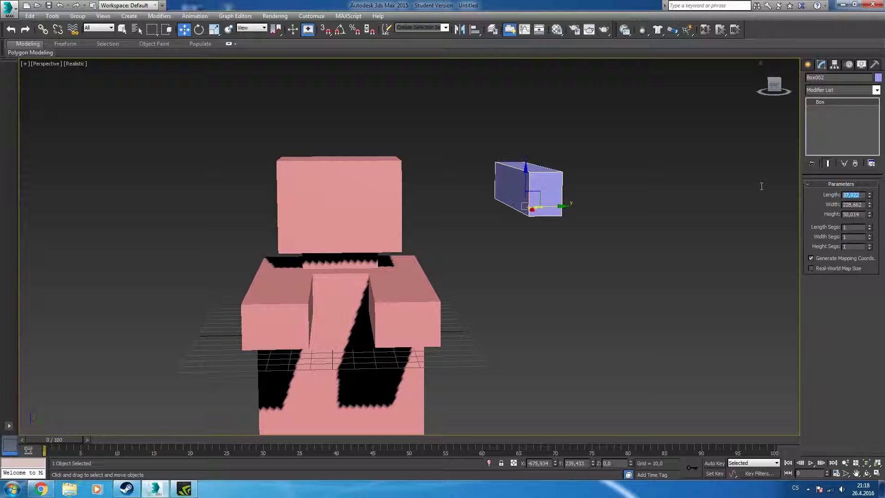
pyautogui.write('40')
pyautogui.press('Tab')
pyautogui.write('4')
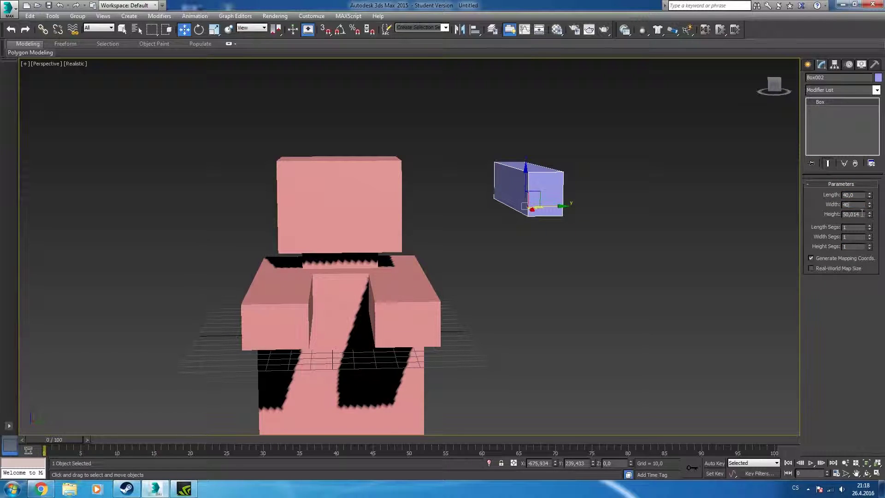
pyautogui.press('Tab')
pyautogui.write('4')
pyautogui.press('Return')
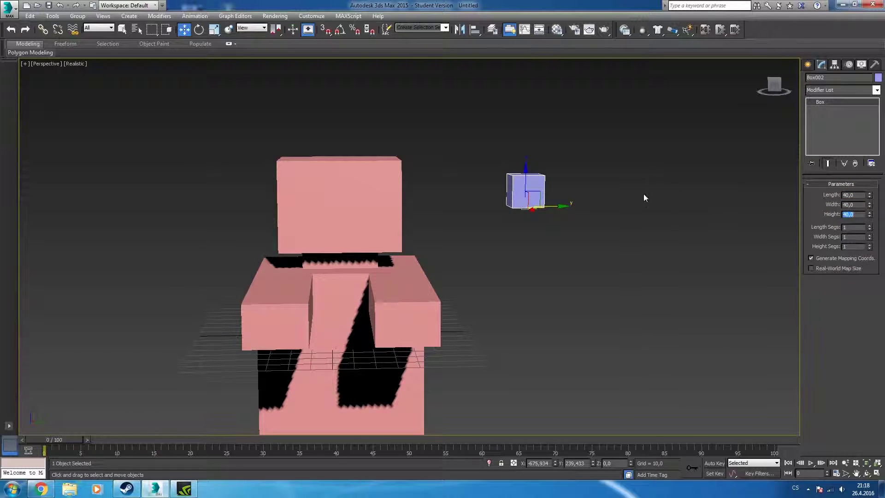
# Move the cube up beside the figure's head, briefly isolating it to check
pyautogui.moveTo(552, 206); pyautogui.dragTo(349, 231)
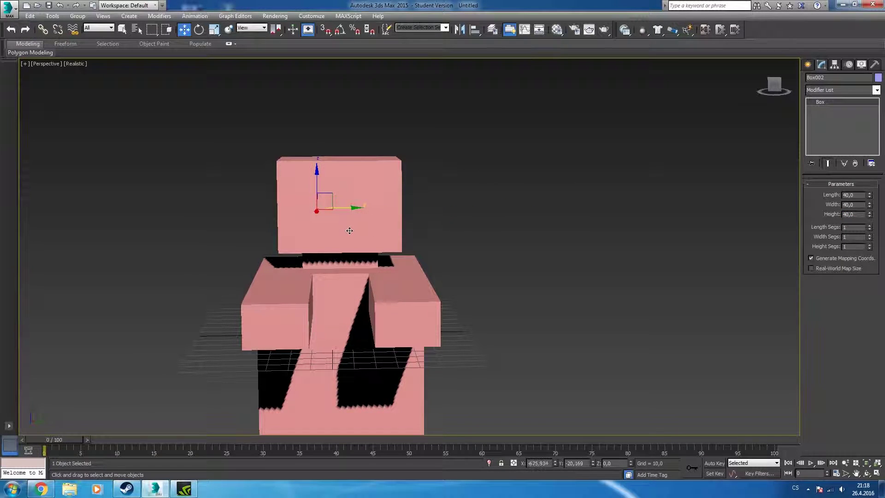
pyautogui.hotkey('alt', 'q')
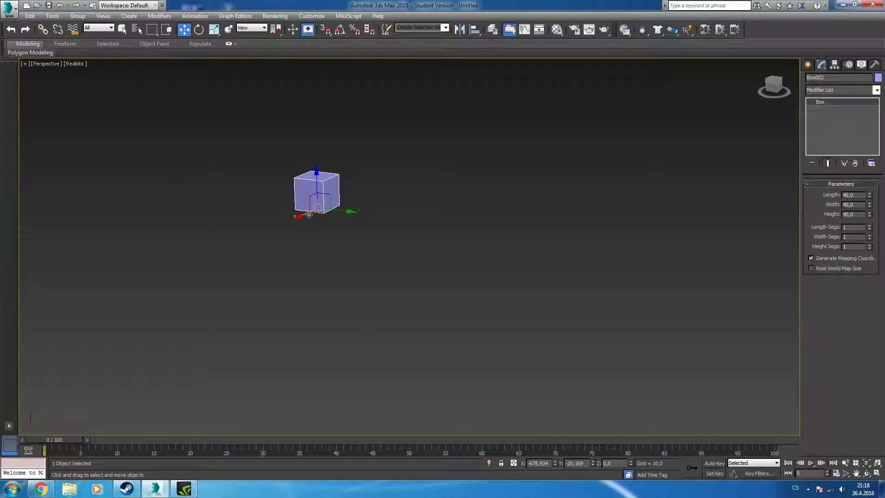
pyautogui.moveTo(309, 214); pyautogui.dragTo(302, 239)
pyautogui.hotkey('alt', 'q')
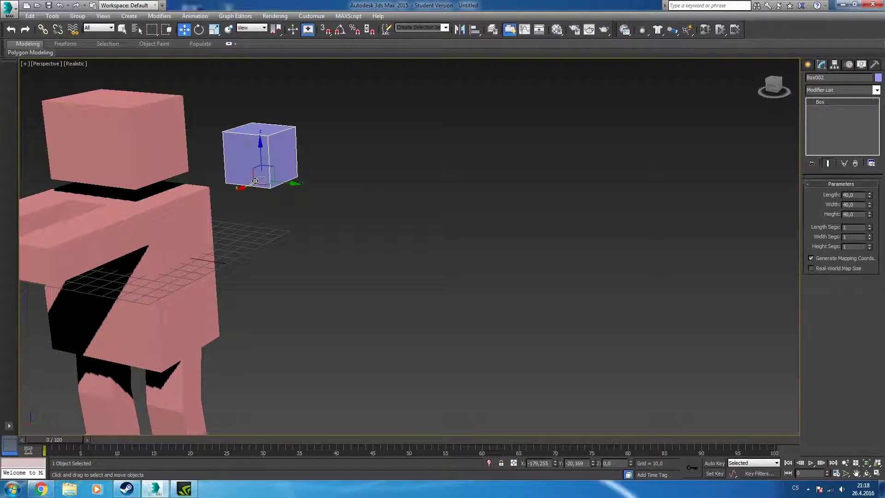
pyautogui.moveTo(254, 181)
pyautogui.mouseDown()
pyautogui.moveTo(154, 159)
pyautogui.moveTo(165, 131)
pyautogui.mouseUp()
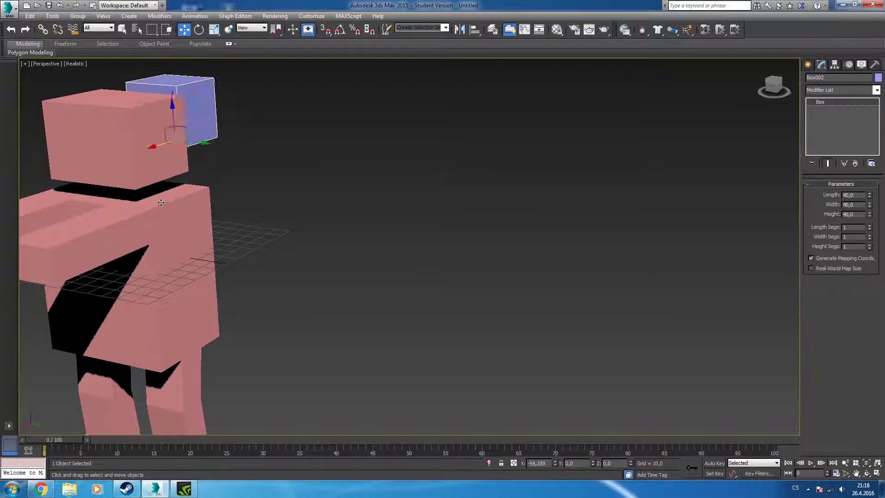
pyautogui.moveTo(134, 158); pyautogui.dragTo(65, 173)
pyautogui.moveTo(189, 197)
pyautogui.mouseDown(button='middle')
pyautogui.moveTo(259, 238)
pyautogui.moveTo(305, 234)
pyautogui.mouseUp(button='middle')
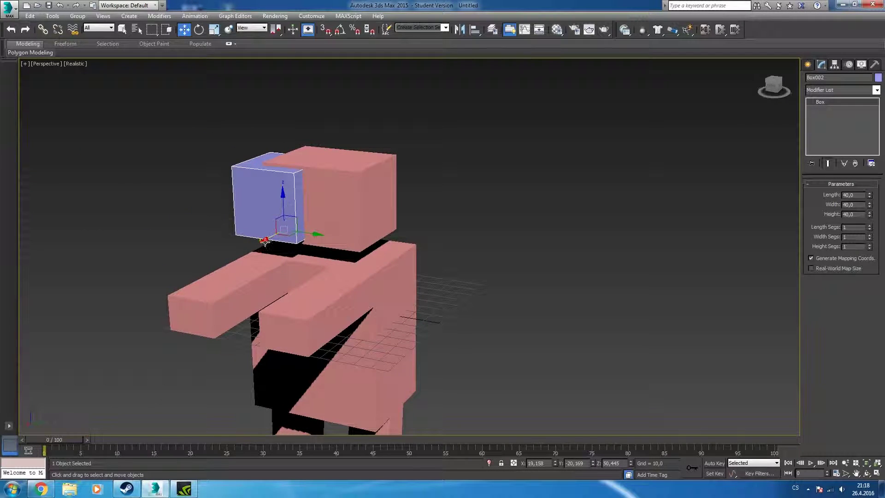
pyautogui.moveTo(265, 238); pyautogui.dragTo(263, 260)
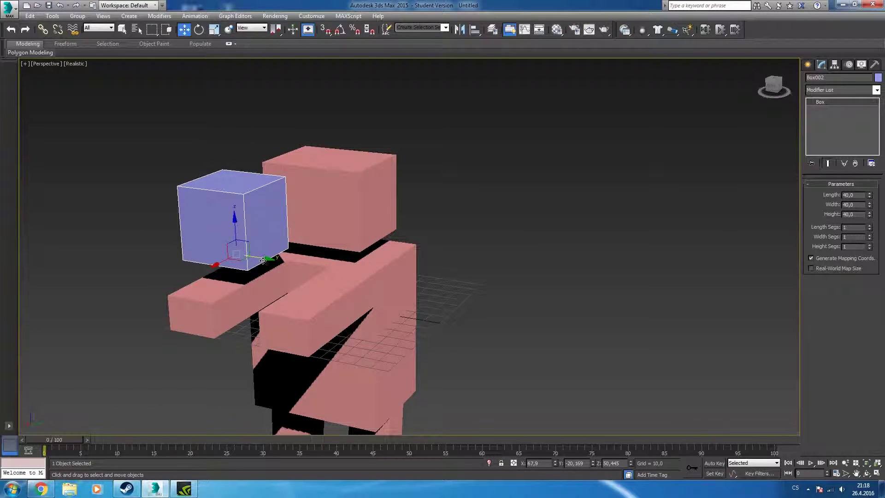
# Shrink the cube with Uniform Scale and raise it onto the head
pyautogui.click(214, 29)
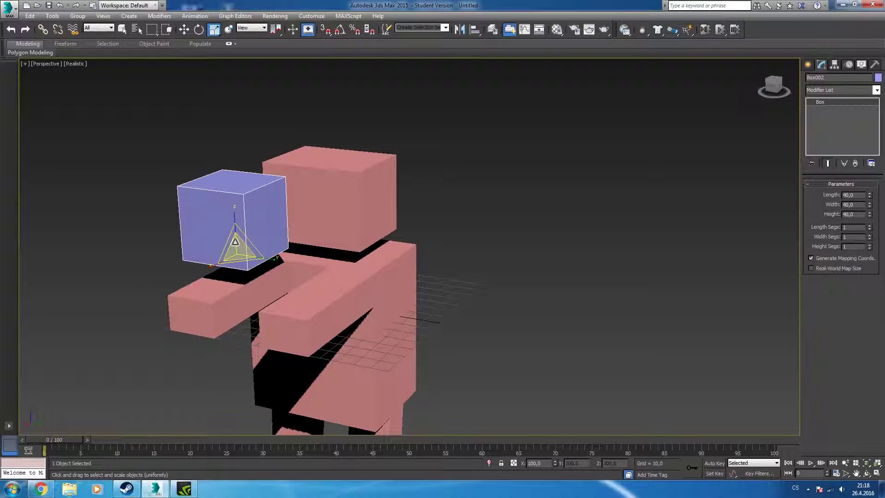
pyautogui.moveTo(236, 249)
pyautogui.mouseDown()
pyautogui.moveTo(262, 325)
pyautogui.moveTo(260, 387)
pyautogui.mouseUp()
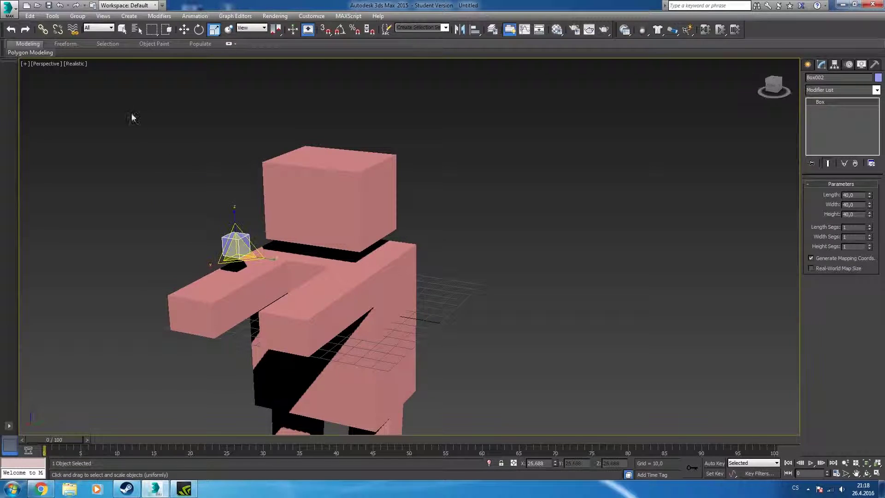
pyautogui.press('w')
pyautogui.moveTo(239, 260); pyautogui.dragTo(313, 243)
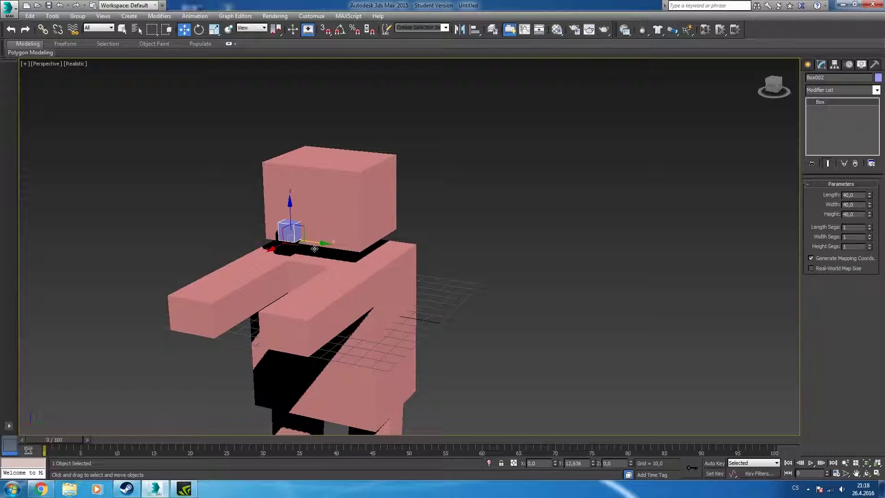
pyautogui.moveTo(288, 213); pyautogui.dragTo(288, 172)
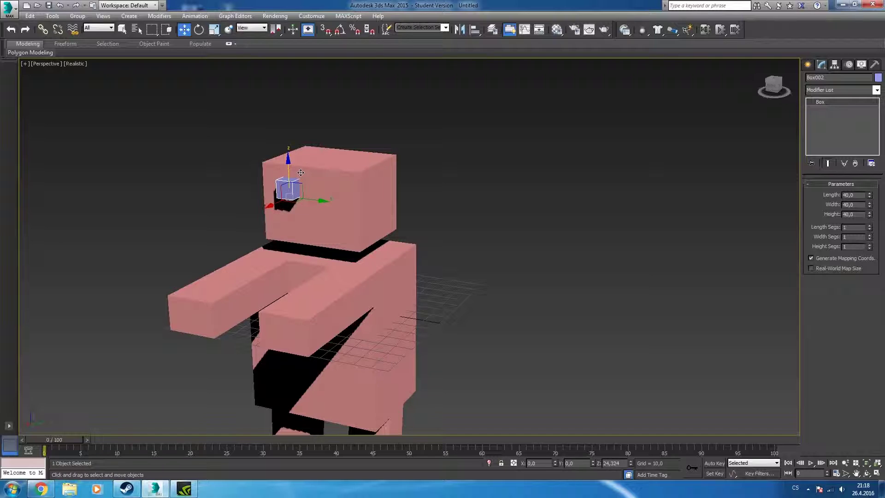
# Position the small cube on the face as an eye and Shift-drag a copy
pyautogui.moveTo(323, 184)
pyautogui.keyDown('alt'); pyautogui.mouseDown(button='middle')
pyautogui.moveTo(351, 181)
pyautogui.moveTo(291, 193)
pyautogui.mouseUp(button='middle'); pyautogui.keyUp('alt')
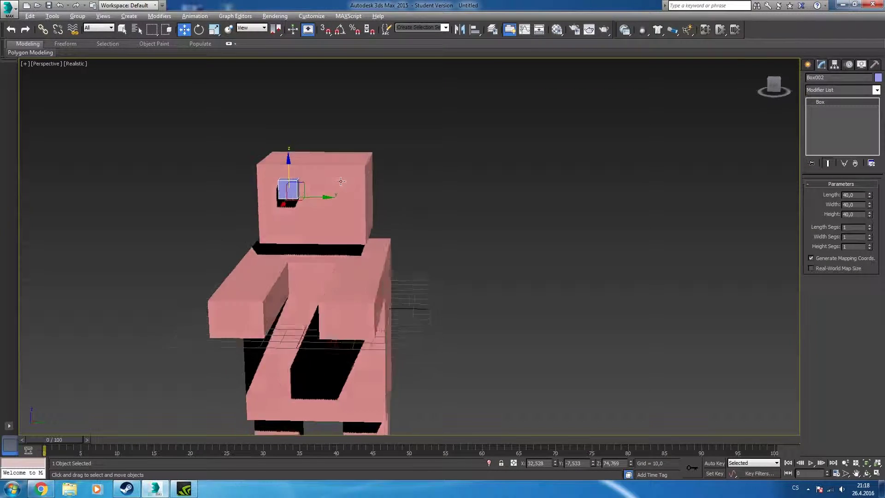
pyautogui.moveTo(262, 203); pyautogui.dragTo(268, 202)
pyautogui.moveTo(267, 202)
pyautogui.keyDown('alt'); pyautogui.mouseDown(button='middle')
pyautogui.moveTo(336, 183)
pyautogui.moveTo(354, 189)
pyautogui.mouseUp(button='middle'); pyautogui.keyUp('alt')
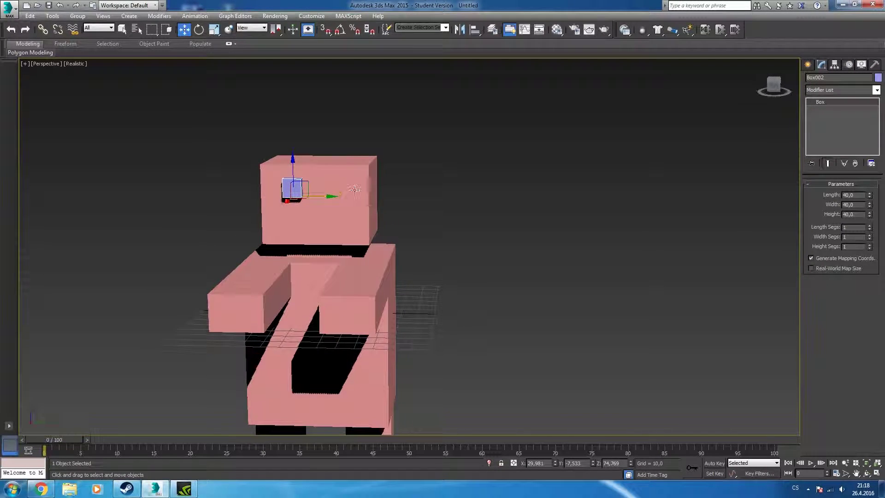
pyautogui.moveTo(329, 197); pyautogui.dragTo(321, 197)
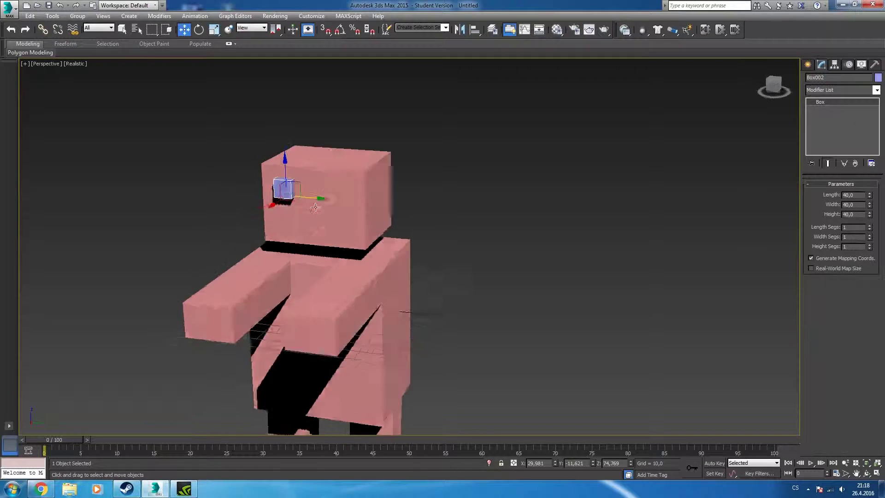
pyautogui.keyDown('alt'); pyautogui.moveTo(282, 193); pyautogui.dragTo(253, 221, button='middle'); pyautogui.keyUp('alt')
pyautogui.moveTo(256, 208); pyautogui.dragTo(223, 227)
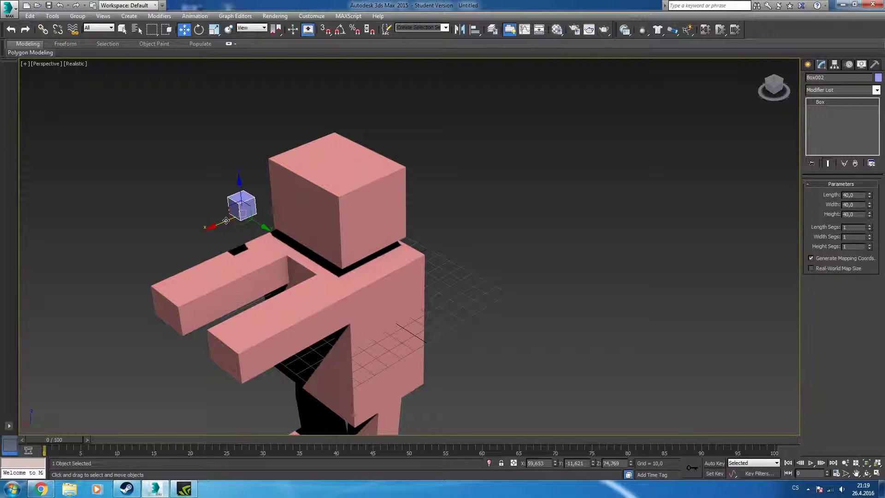
pyautogui.keyDown('shift'); pyautogui.moveTo(225, 221); pyautogui.dragTo(212, 227); pyautogui.keyUp('shift')
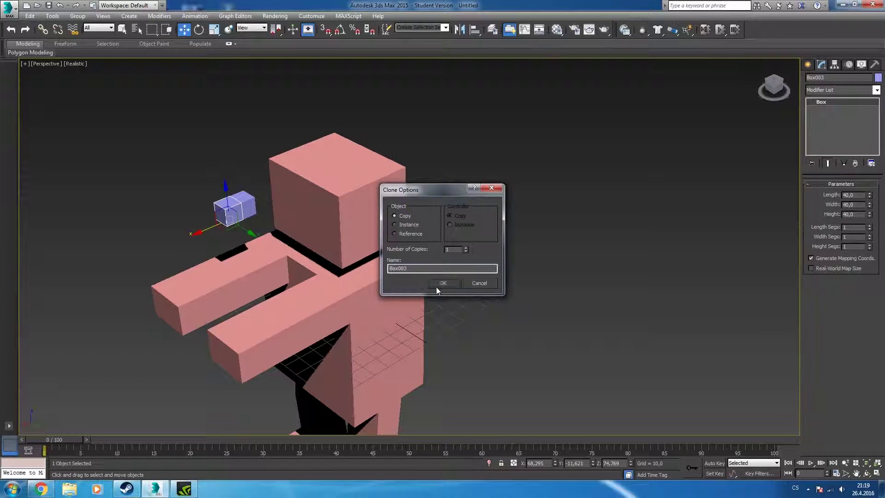
# Accept the cube clone and uniformly scale the copy down to 46%
pyautogui.click(442, 283)
pyautogui.moveTo(246, 237); pyautogui.dragTo(310, 237, button='middle')
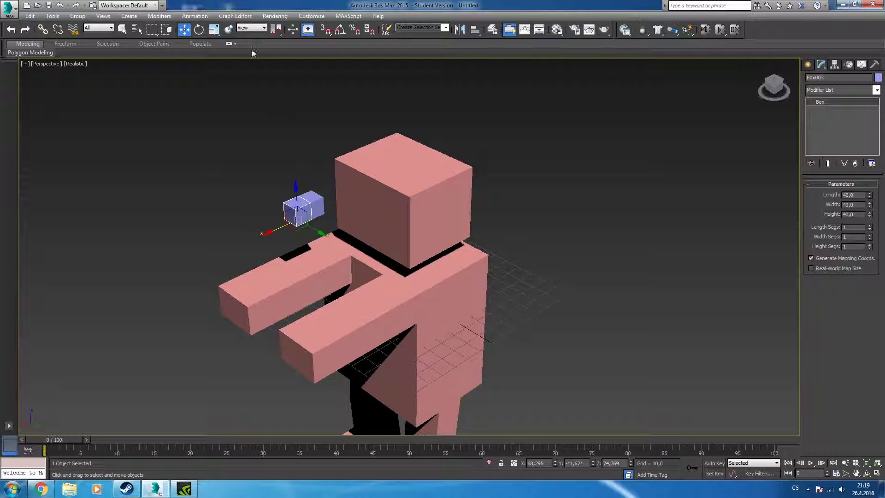
pyautogui.click(214, 29)
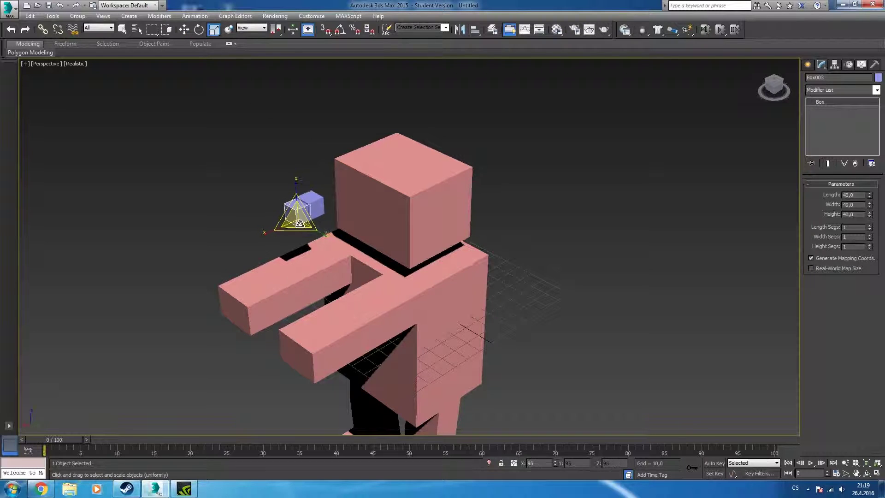
pyautogui.moveTo(300, 224); pyautogui.dragTo(307, 299)
# Move the half-size copy into place within the eye cube and show the Create object categories
pyautogui.click(184, 30)
pyautogui.keyDown('alt'); pyautogui.moveTo(312, 131); pyautogui.dragTo(411, 194, button='middle'); pyautogui.keyUp('alt')
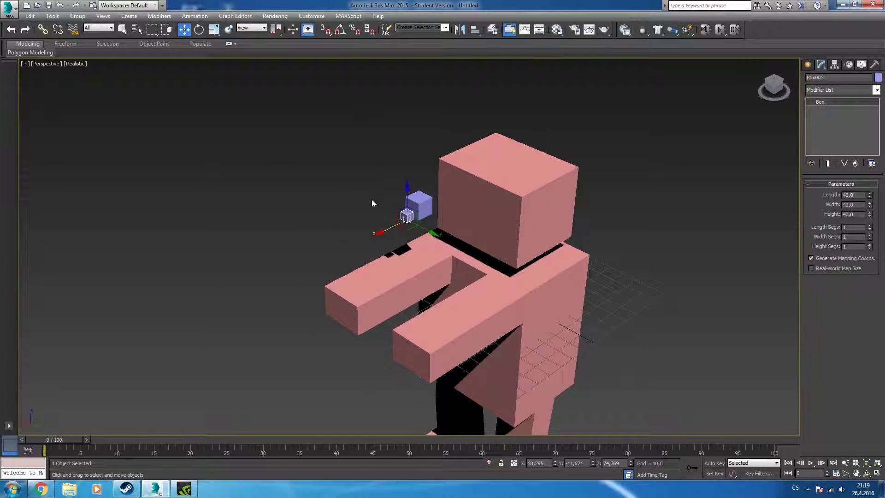
pyautogui.moveTo(408, 192); pyautogui.dragTo(407, 184)
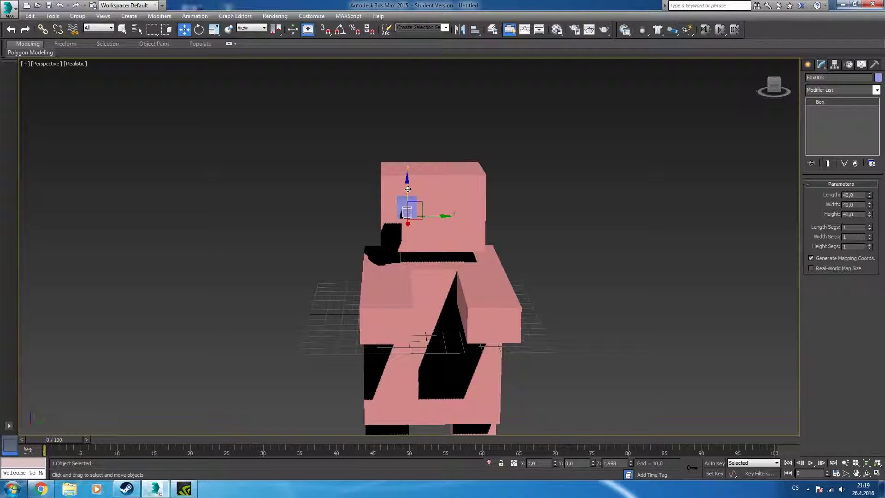
pyautogui.keyDown('alt'); pyautogui.moveTo(407, 185); pyautogui.dragTo(411, 213, button='middle'); pyautogui.keyUp('alt')
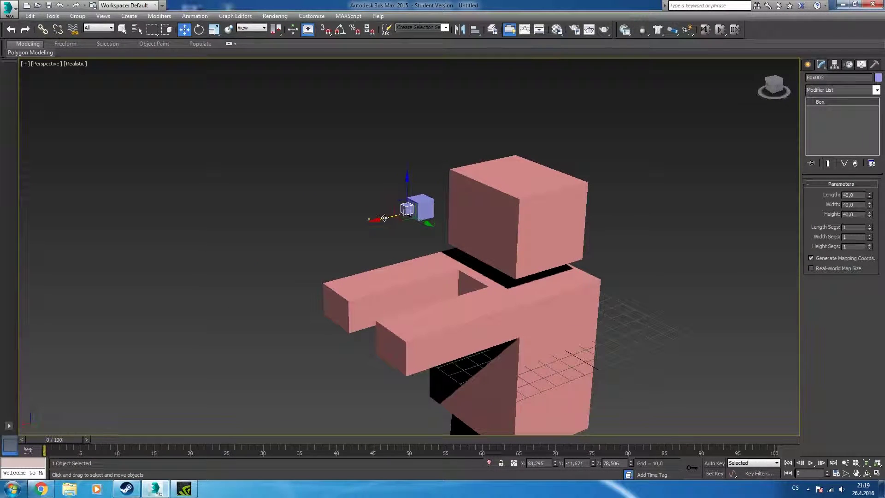
pyautogui.moveTo(385, 218); pyautogui.dragTo(399, 215)
pyautogui.keyDown('alt'); pyautogui.moveTo(398, 216); pyautogui.dragTo(429, 213, button='middle'); pyautogui.keyUp('alt')
pyautogui.scroll(5, 430, 214)
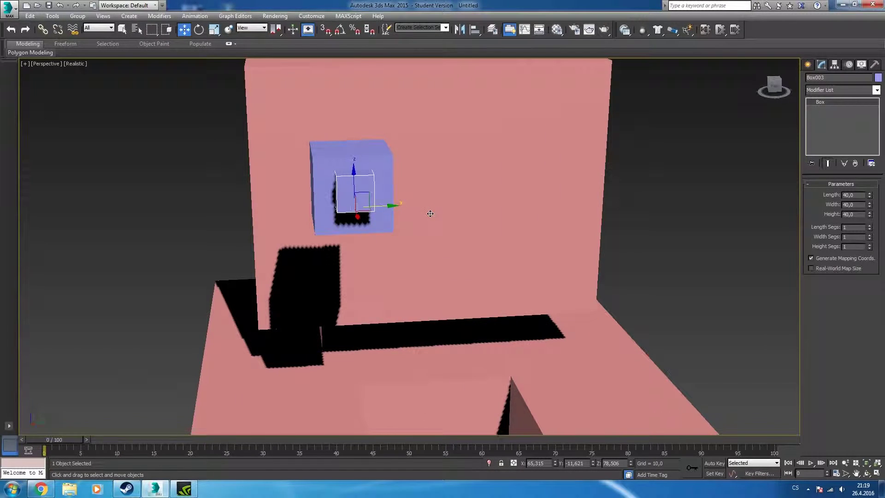
pyautogui.click(808, 65)
pyautogui.click(828, 93)
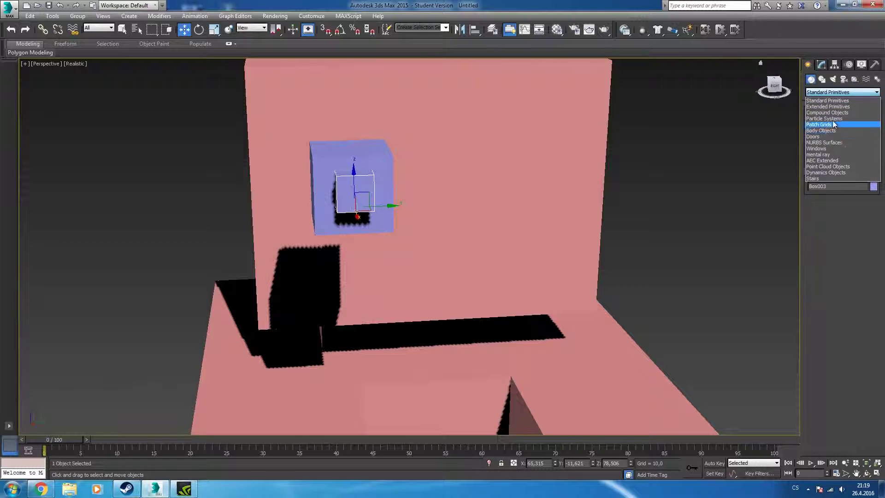
# Merge Box003 with Box002 as operand B into a Union Boolean compound object
pyautogui.click(833, 113)
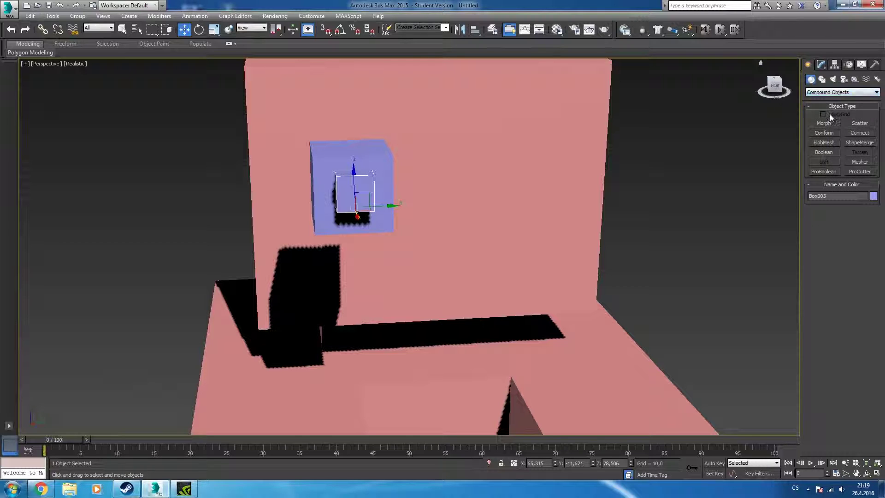
pyautogui.click(823, 152)
pyautogui.click(842, 225)
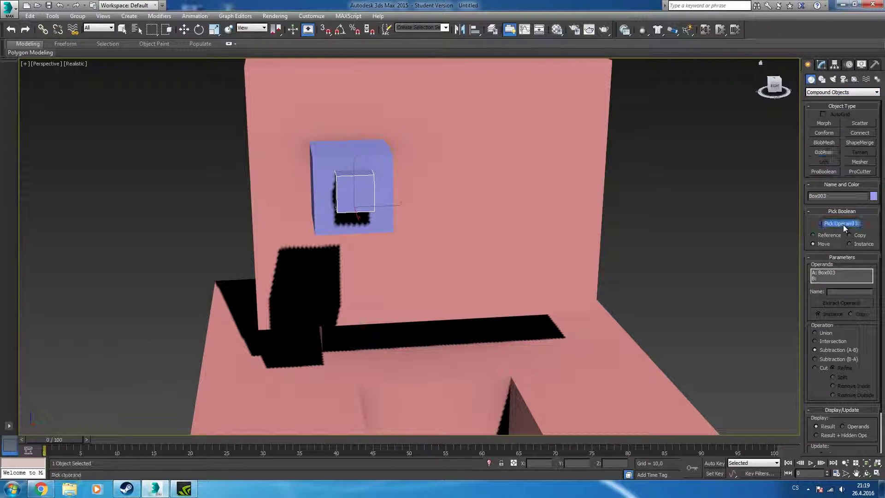
pyautogui.click(408, 213)
pyautogui.keyDown('alt'); pyautogui.moveTo(407, 213); pyautogui.dragTo(347, 301, button='middle'); pyautogui.keyUp('alt')
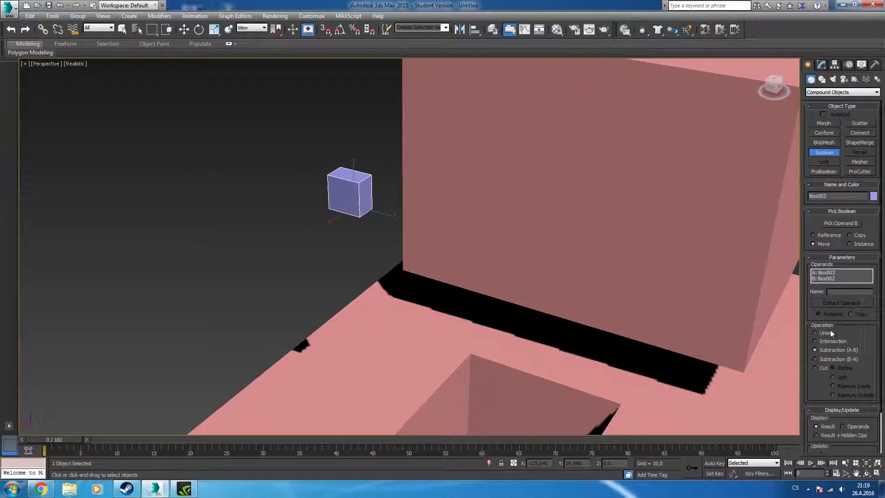
pyautogui.click(815, 332)
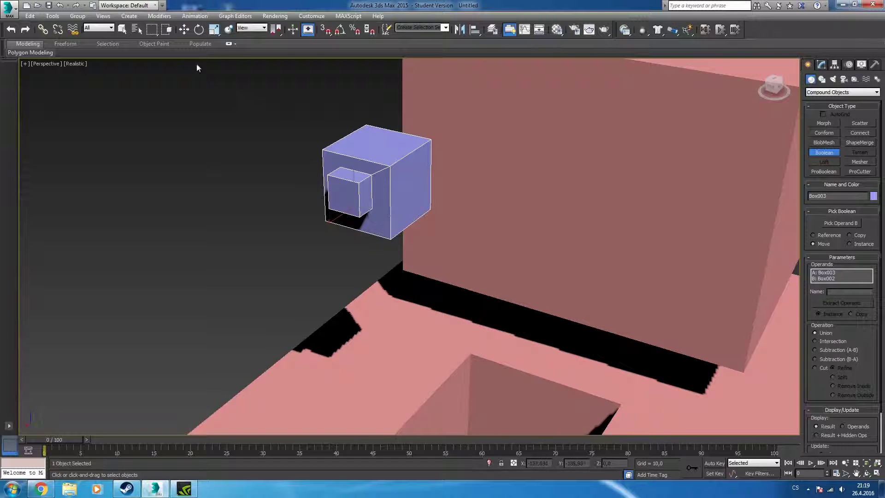
pyautogui.keyDown('alt'); pyautogui.moveTo(343, 150); pyautogui.dragTo(387, 128, button='middle'); pyautogui.keyUp('alt')
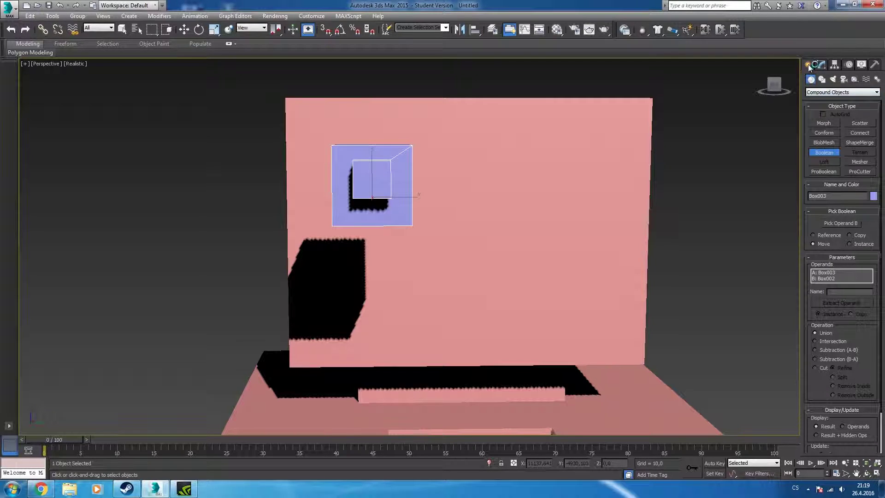
pyautogui.keyDown('alt'); pyautogui.moveTo(639, 145); pyautogui.dragTo(608, 158, button='middle'); pyautogui.keyUp('alt')
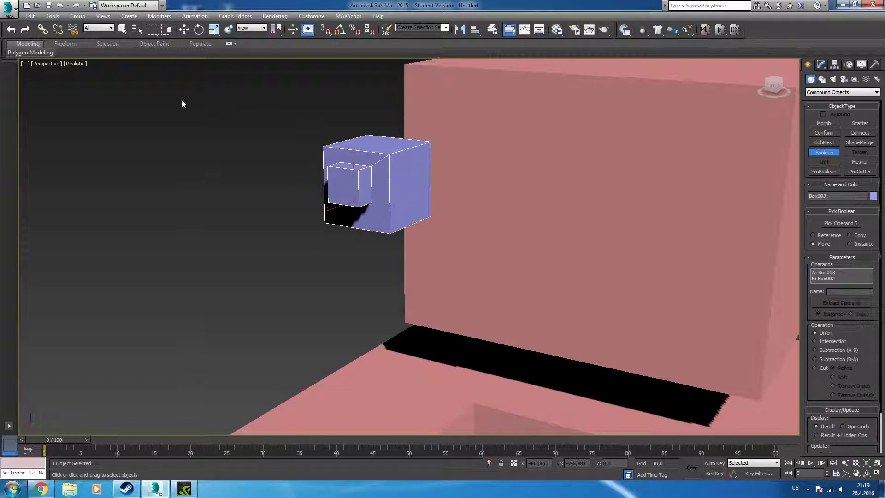
pyautogui.click(183, 29)
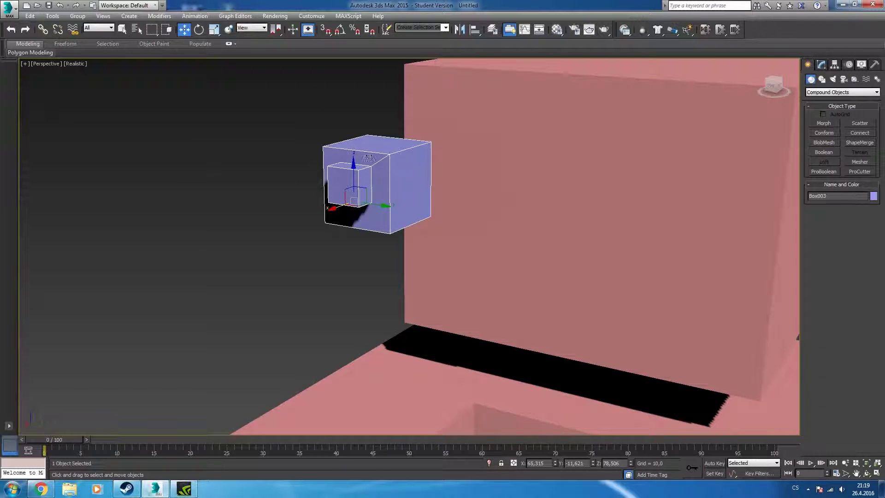
# Give the eye cube a material with a pure white diffuse colour
pyautogui.press('m')
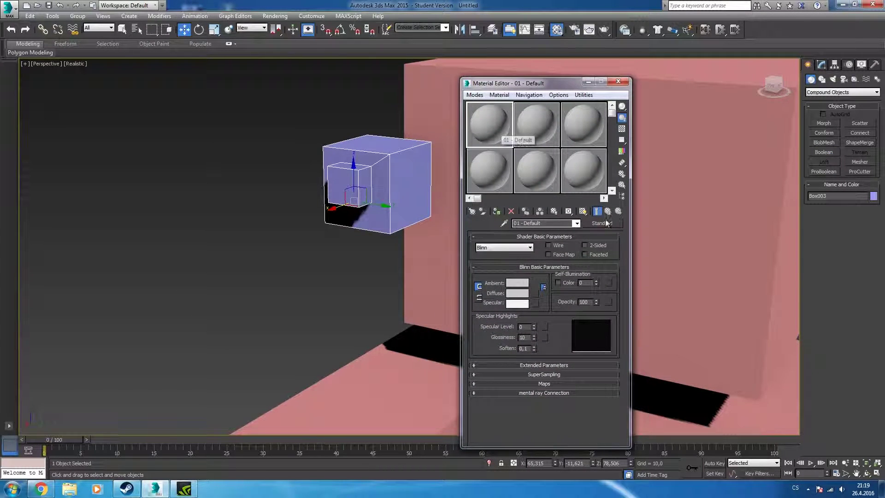
pyautogui.doubleClick(487, 134)
pyautogui.click(142, 50)
pyautogui.click(517, 292)
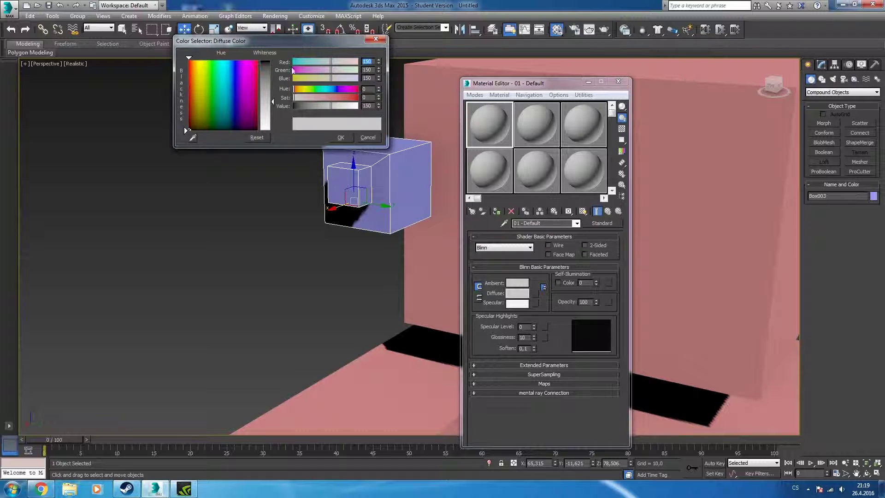
pyautogui.click(266, 131)
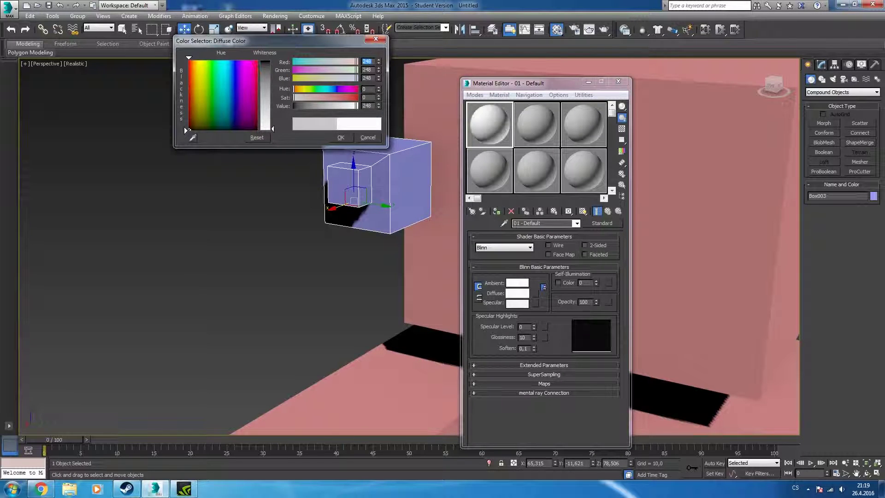
pyautogui.click(341, 138)
pyautogui.moveTo(503, 133); pyautogui.dragTo(426, 155)
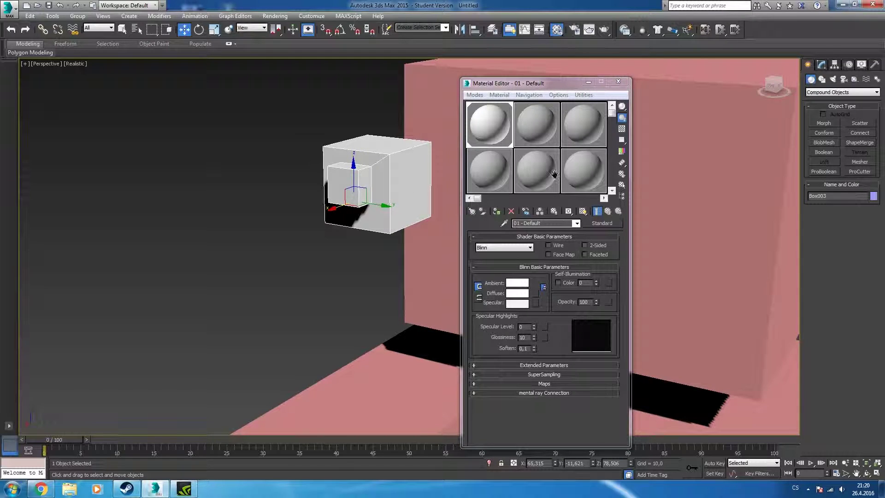
# Convert the eye to Editable Poly and select the inner small cube's polygons
pyautogui.rightClick(391, 178)
pyautogui.moveTo(415, 270)
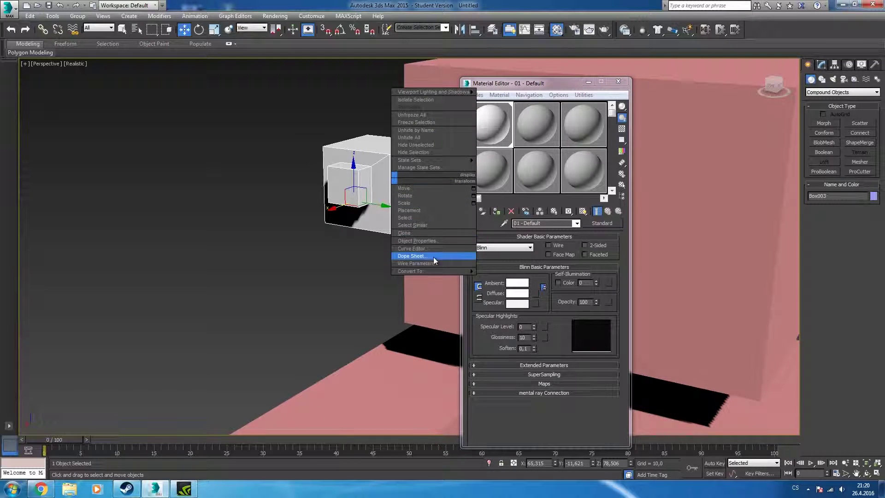
pyautogui.click(509, 279)
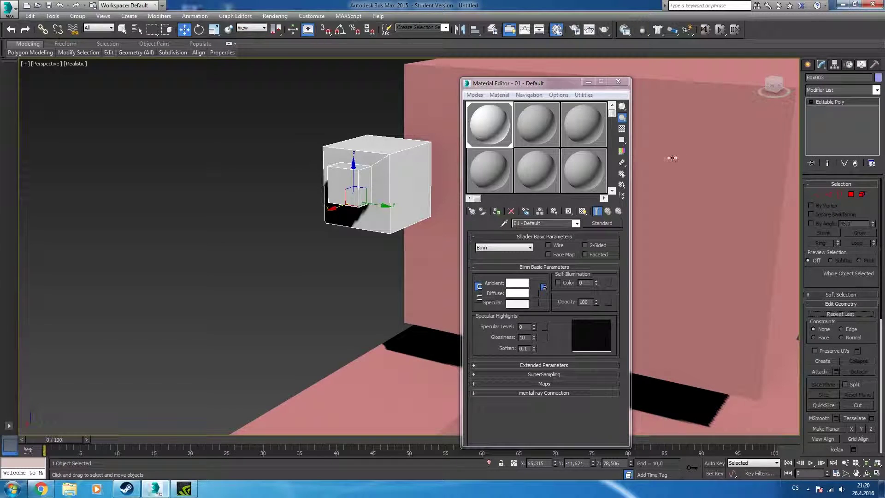
pyautogui.click(851, 194)
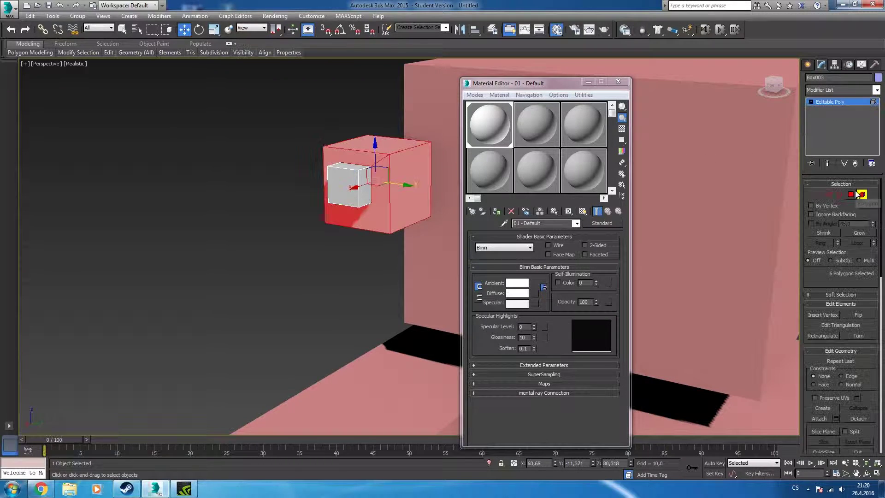
pyautogui.keyDown('ctrl'); pyautogui.click(358, 184); pyautogui.keyUp('ctrl')
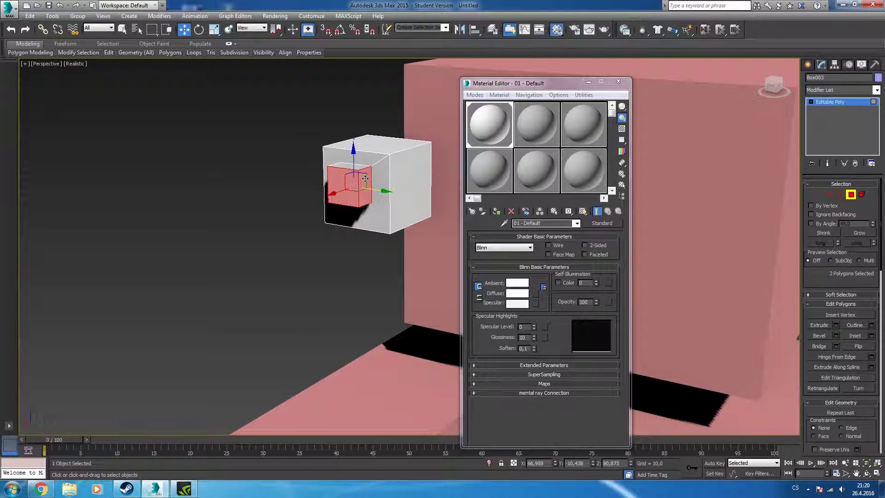
pyautogui.moveTo(353, 178)
pyautogui.keyDown('alt'); pyautogui.mouseDown(button='middle')
pyautogui.moveTo(346, 194)
pyautogui.moveTo(362, 208)
pyautogui.moveTo(382, 199)
pyautogui.mouseUp(button='middle'); pyautogui.keyUp('alt')
pyautogui.keyDown('ctrl'); pyautogui.click(343, 205); pyautogui.keyUp('ctrl')
pyautogui.keyDown('ctrl'); pyautogui.click(328, 184); pyautogui.keyUp('ctrl')
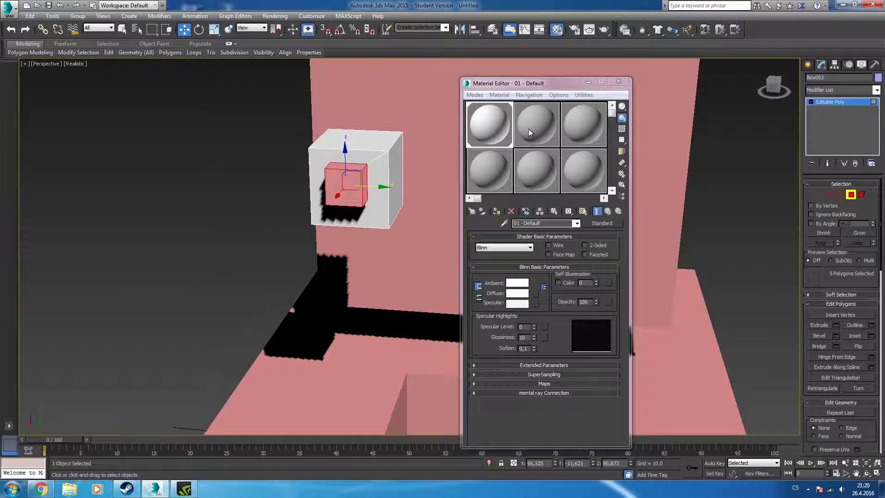
# Apply a new black-diffuse material to the selected inner faces to form the pupil
pyautogui.click(528, 128)
pyautogui.click(517, 293)
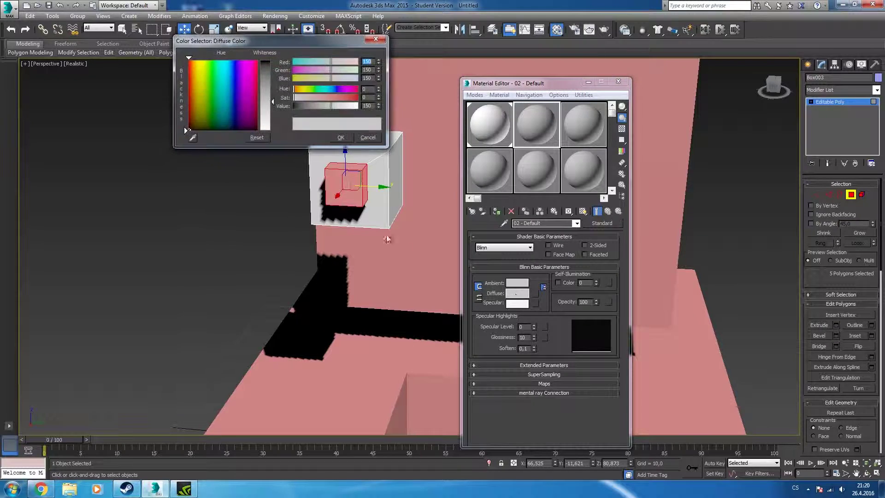
pyautogui.moveTo(268, 92); pyautogui.dragTo(351, 151)
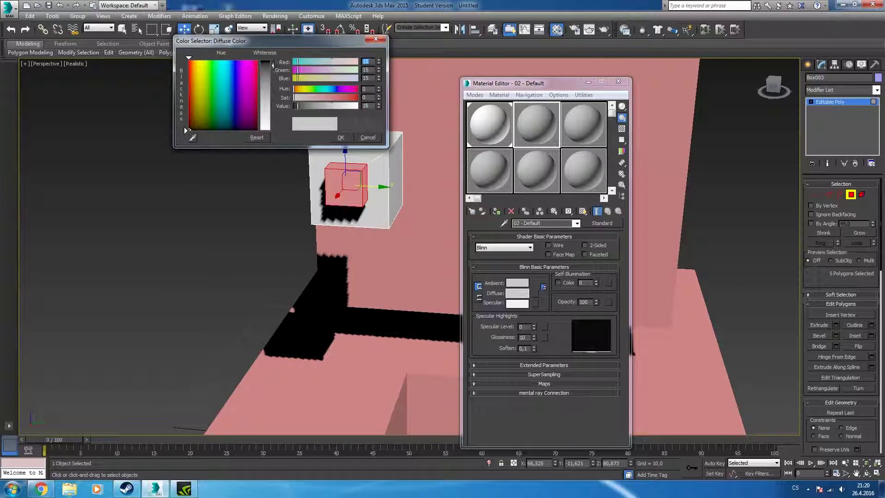
pyautogui.click(341, 137)
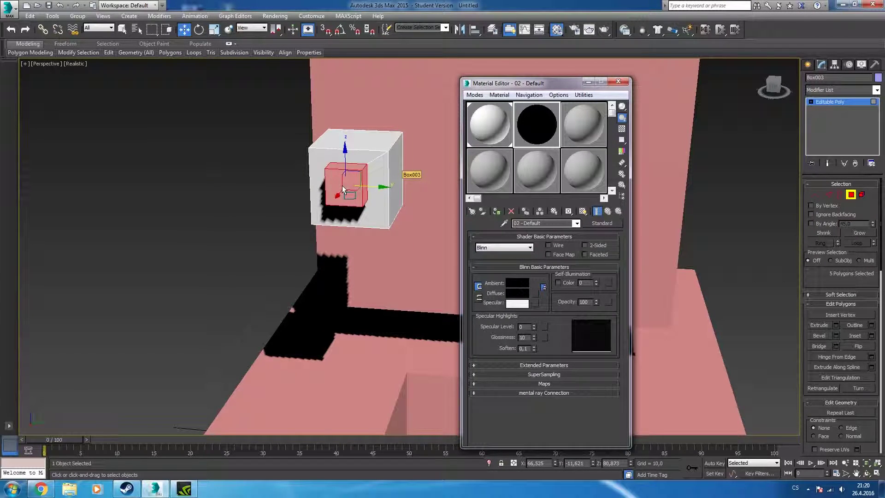
pyautogui.moveTo(540, 149); pyautogui.dragTo(342, 186)
pyautogui.click(618, 81)
pyautogui.click(416, 274)
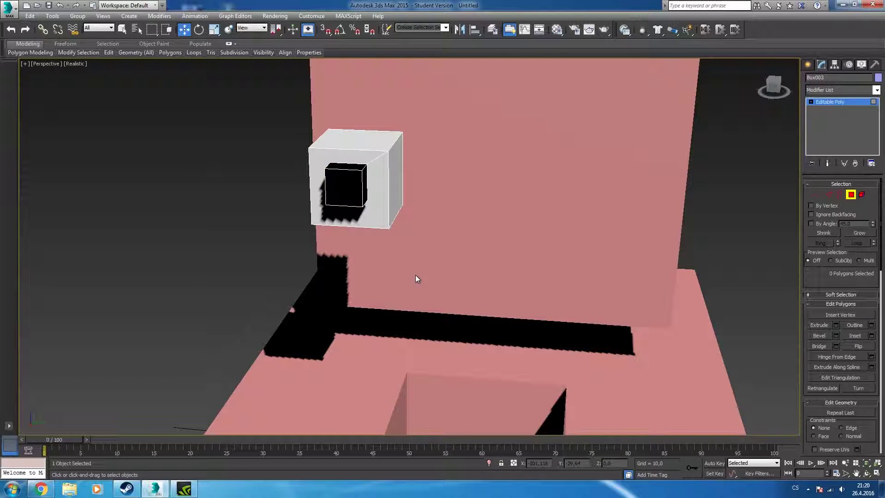
pyautogui.moveTo(416, 275)
pyautogui.keyDown('alt'); pyautogui.mouseDown(button='middle')
pyautogui.moveTo(485, 213)
pyautogui.moveTo(443, 207)
pyautogui.mouseUp(button='middle'); pyautogui.keyUp('alt')
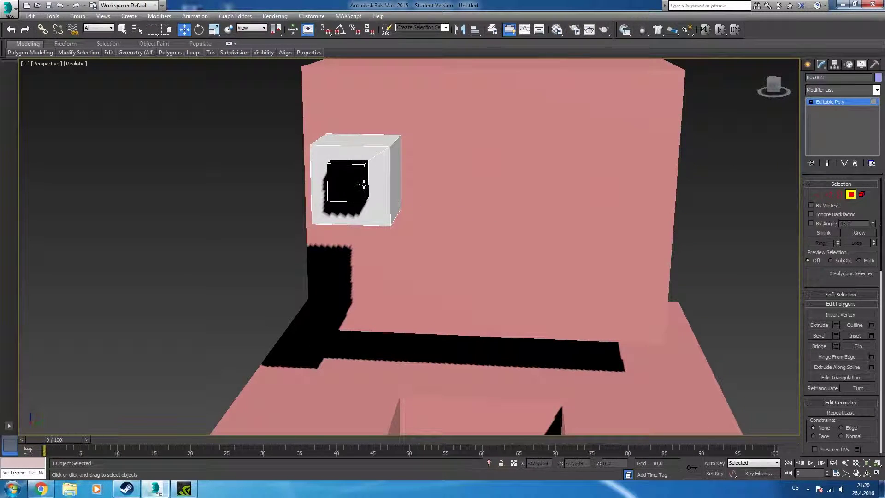
pyautogui.click(346, 182)
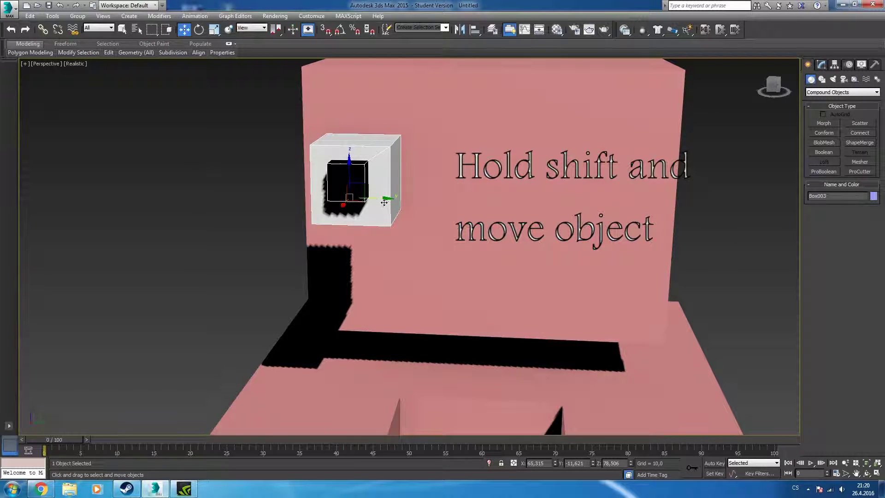
# Clone the eye to the right as a copy named 'eys'
pyautogui.keyDown('shift'); pyautogui.moveTo(385, 200); pyautogui.dragTo(633, 211); pyautogui.keyUp('shift')
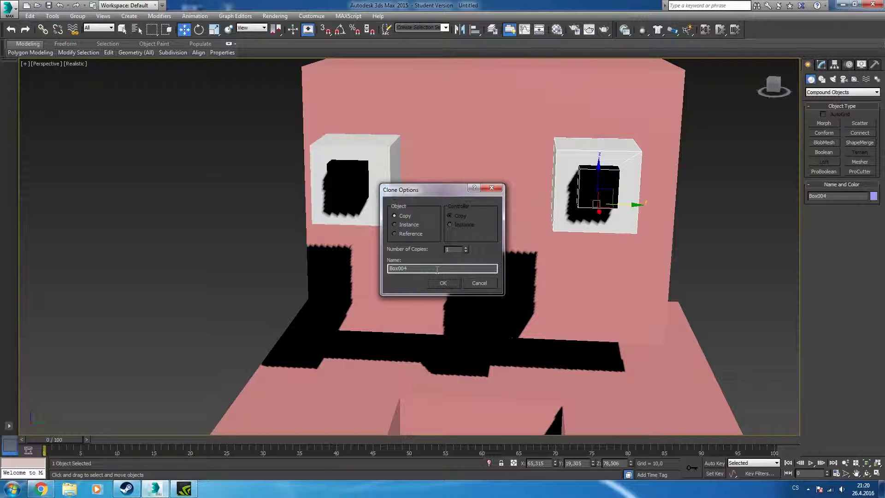
pyautogui.doubleClick(436, 270)
pyautogui.write('ey')
pyautogui.write('s')
pyautogui.press('Return')
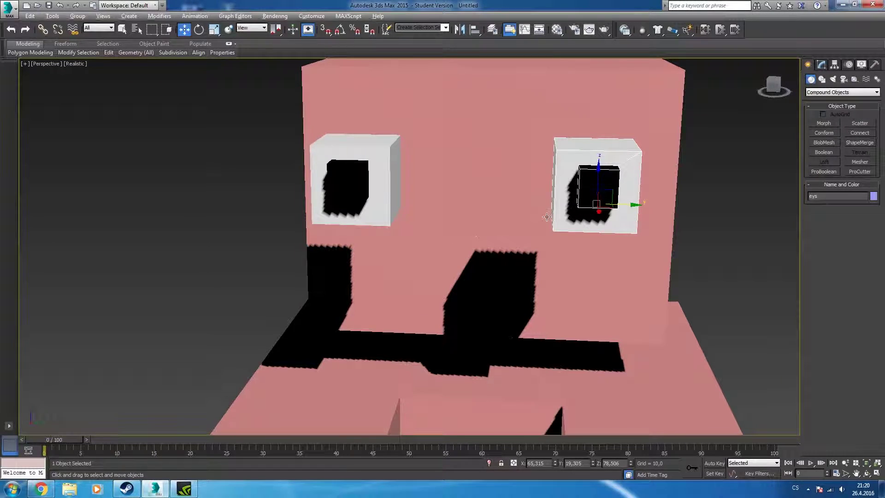
# Select both eyes and push them into the front of the pink head
pyautogui.keyDown('alt'); pyautogui.moveTo(289, 264); pyautogui.dragTo(521, 216, button='middle'); pyautogui.keyUp('alt')
pyautogui.moveTo(579, 156); pyautogui.dragTo(556, 178, button='middle')
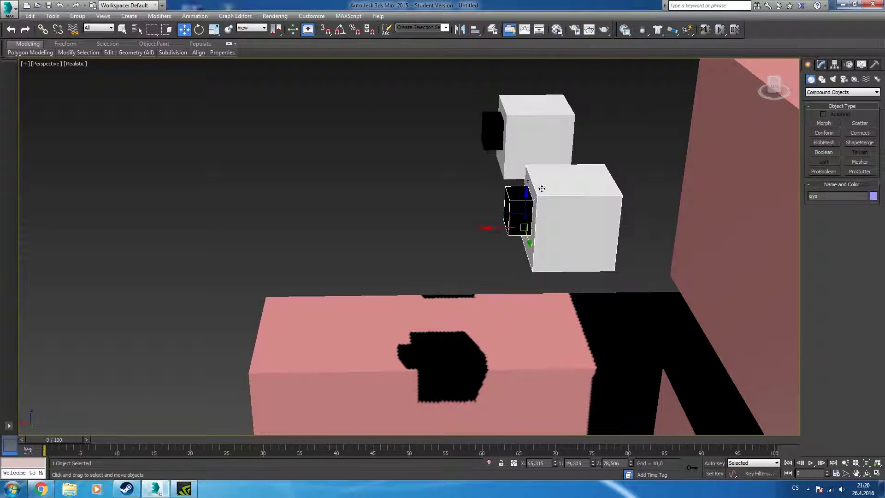
pyautogui.hotkey('ctrl', 'z')
pyautogui.keyDown('ctrl'); pyautogui.click(578, 230); pyautogui.keyUp('ctrl')
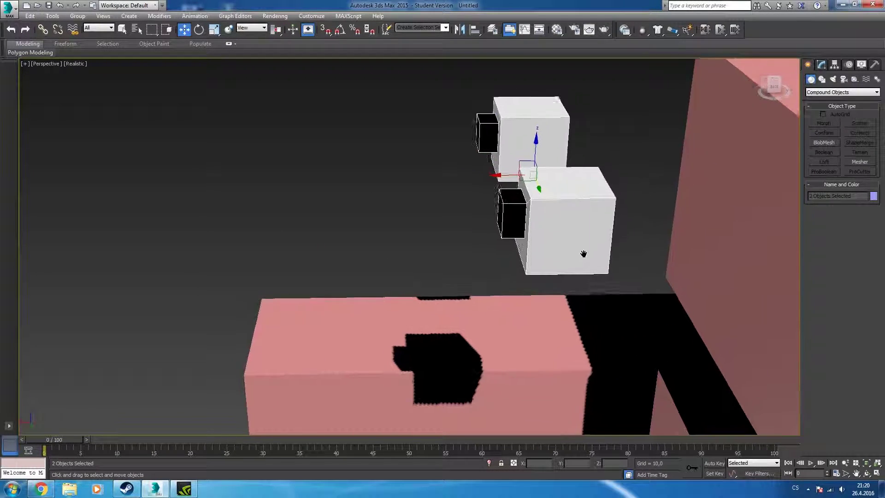
pyautogui.keyDown('alt'); pyautogui.moveTo(583, 257); pyautogui.dragTo(541, 261, button='middle'); pyautogui.keyUp('alt')
pyautogui.moveTo(509, 221); pyautogui.dragTo(654, 219)
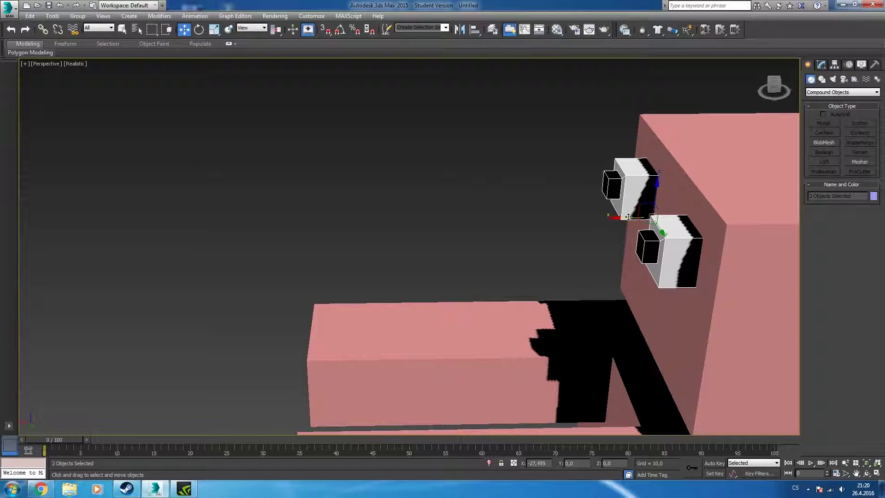
pyautogui.moveTo(654, 219)
pyautogui.keyDown('alt'); pyautogui.mouseDown(button='middle')
pyautogui.moveTo(675, 216)
pyautogui.moveTo(717, 316)
pyautogui.mouseUp(button='middle'); pyautogui.keyUp('alt')
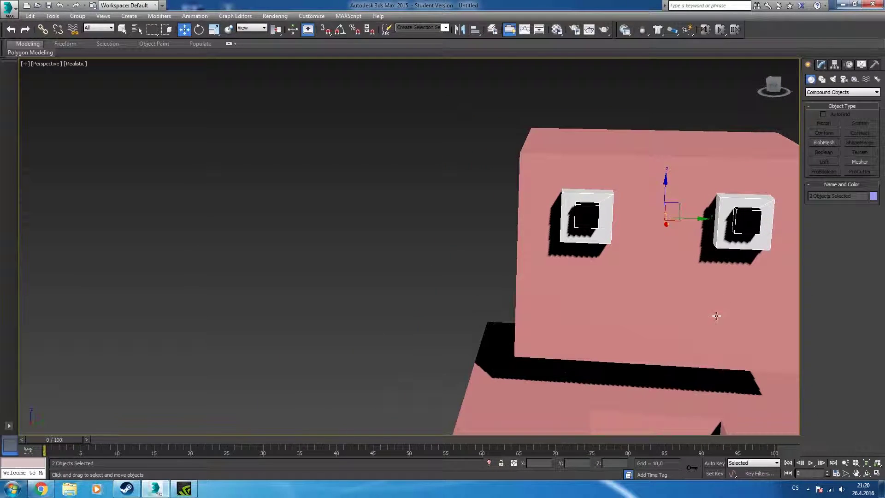
pyautogui.moveTo(704, 219); pyautogui.dragTo(691, 240)
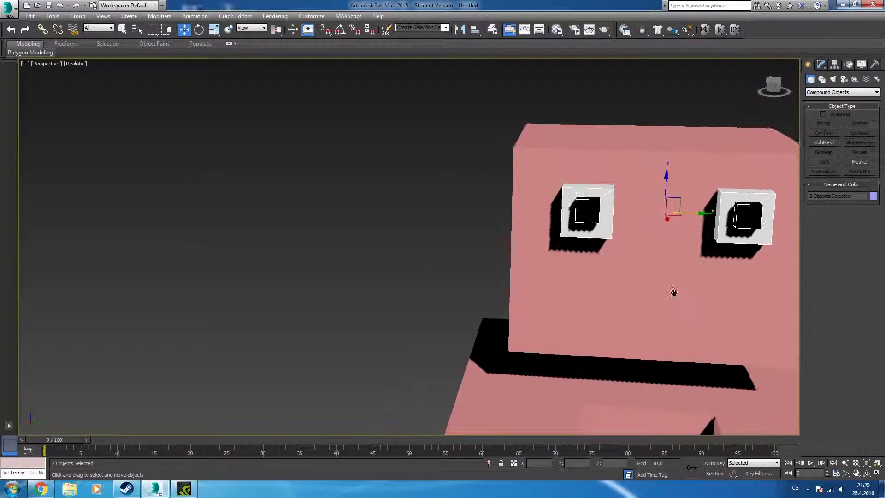
pyautogui.moveTo(673, 292)
pyautogui.keyDown('alt'); pyautogui.mouseDown(button='middle')
pyautogui.moveTo(686, 296)
pyautogui.moveTo(619, 333)
pyautogui.mouseUp(button='middle'); pyautogui.keyUp('alt')
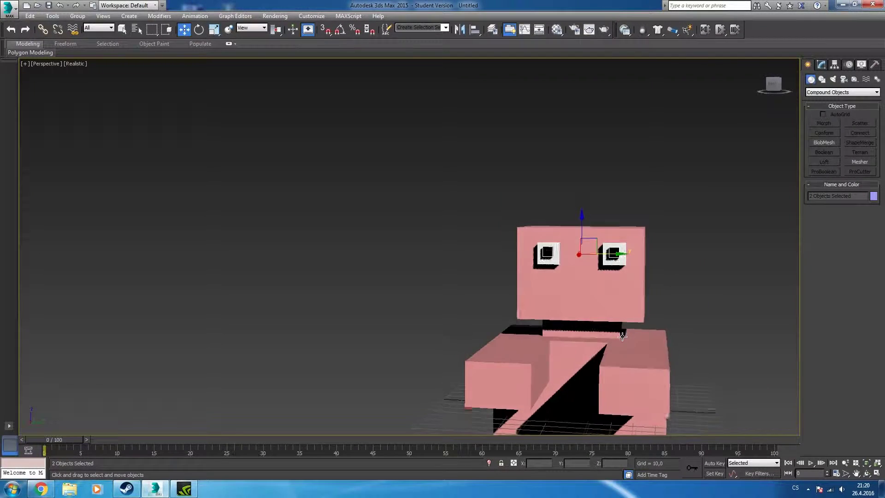
pyautogui.moveTo(620, 333)
pyautogui.keyDown('alt'); pyautogui.mouseDown(button='middle')
pyautogui.moveTo(677, 330)
pyautogui.moveTo(618, 341)
pyautogui.moveTo(736, 298)
pyautogui.mouseUp(button='middle'); pyautogui.keyUp('alt')
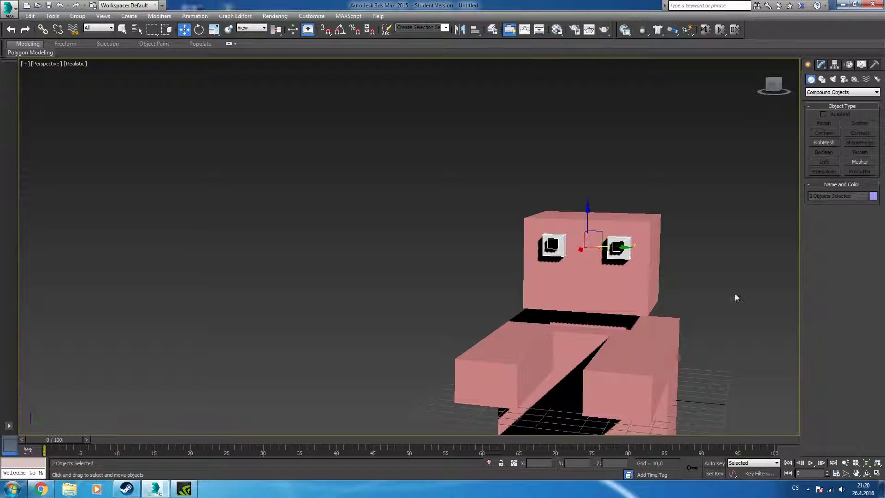
# Draw a new flat box and move it next to the pink character
pyautogui.click(822, 66)
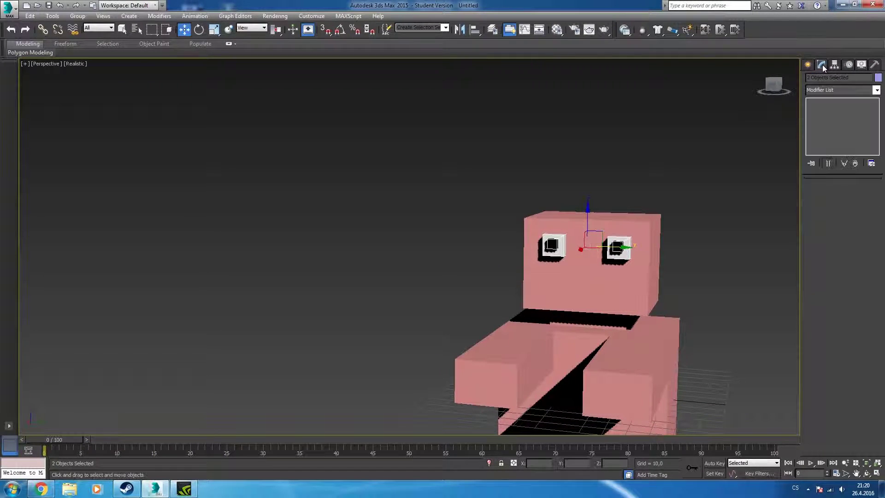
pyautogui.click(810, 65)
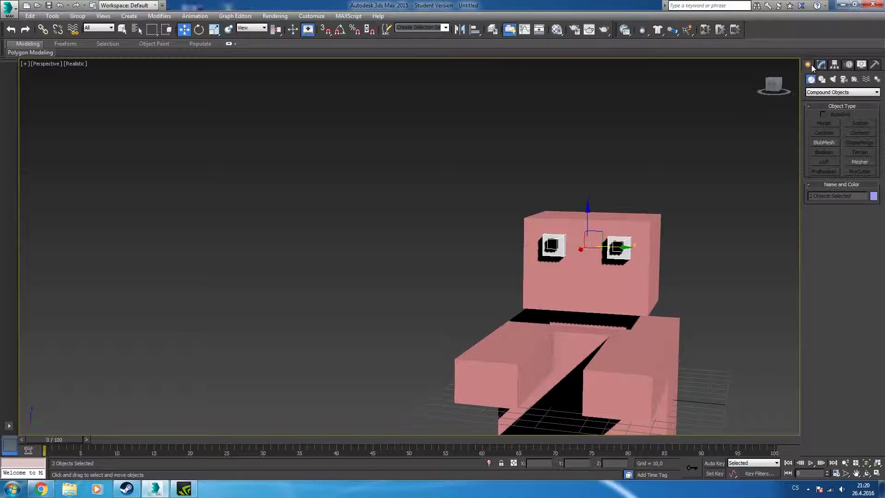
pyautogui.click(828, 92)
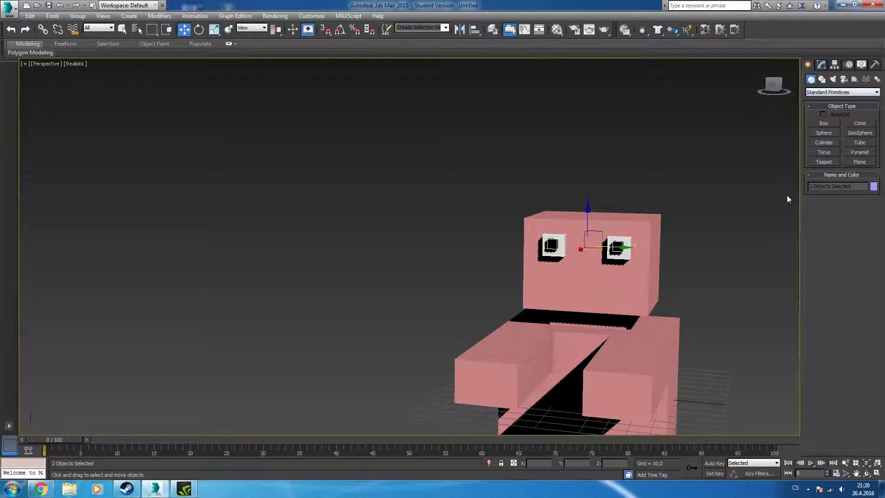
pyautogui.click(824, 123)
pyautogui.moveTo(597, 357); pyautogui.dragTo(512, 308, button='middle')
pyautogui.moveTo(481, 247)
pyautogui.mouseDown()
pyautogui.moveTo(364, 255)
pyautogui.moveTo(371, 260)
pyautogui.mouseUp()
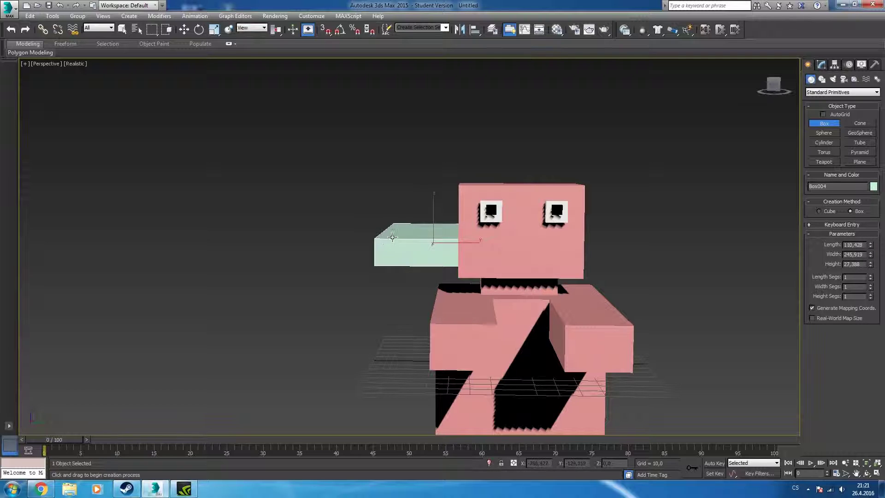
pyautogui.click(392, 237)
pyautogui.press('w')
pyautogui.hotkey('alt', 'q')
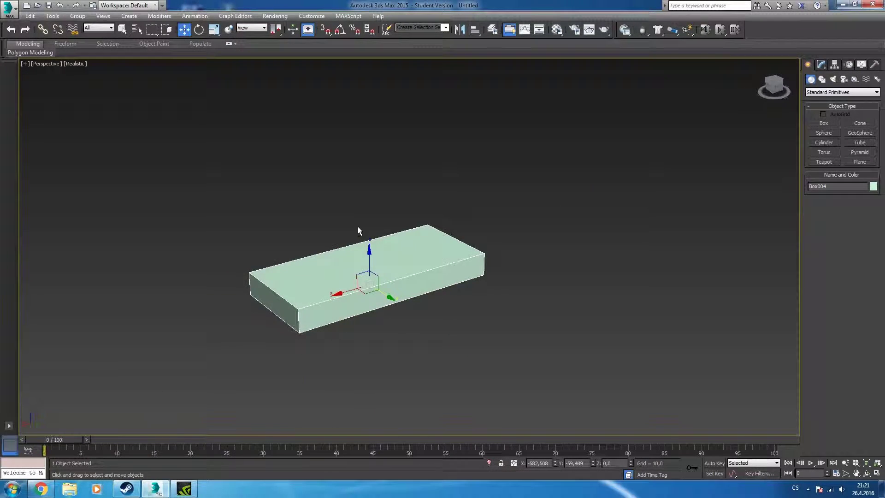
pyautogui.moveTo(347, 293); pyautogui.dragTo(143, 367)
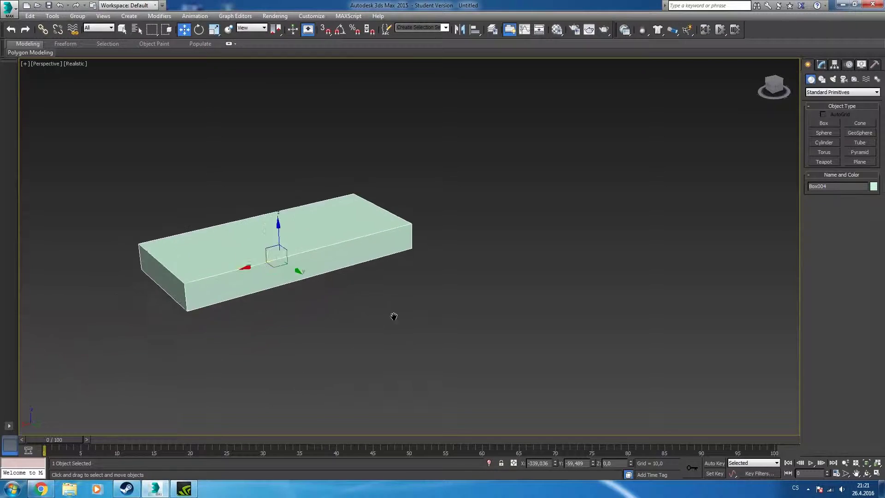
pyautogui.hotkey('alt', 'q')
pyautogui.moveTo(458, 231); pyautogui.dragTo(272, 276)
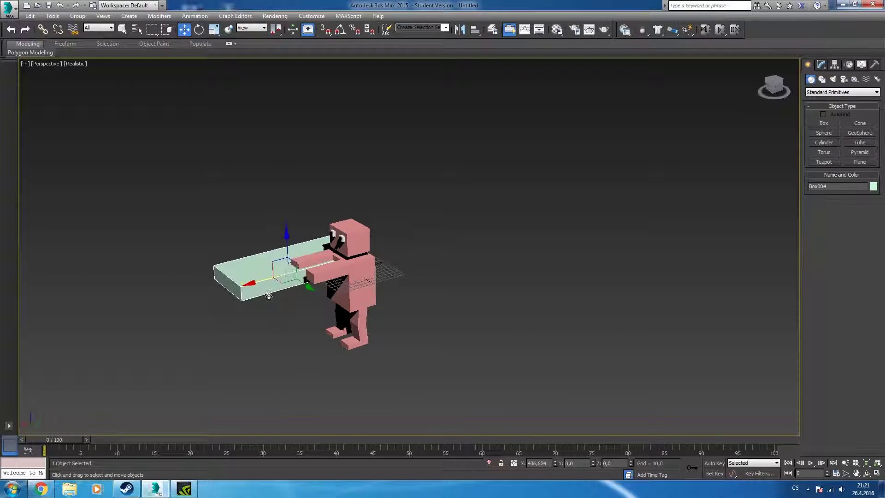
pyautogui.keyDown('alt'); pyautogui.moveTo(369, 266); pyautogui.dragTo(433, 261, button='middle'); pyautogui.keyUp('alt')
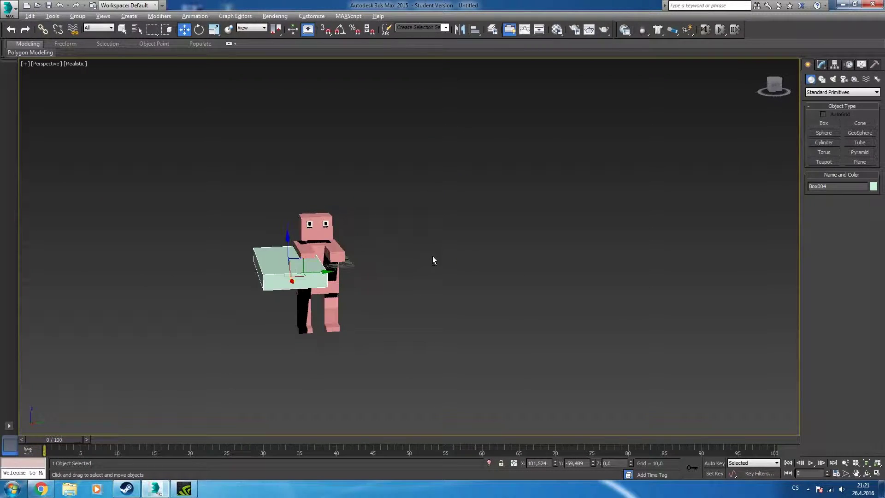
# Set the box's Width to 10 and Length to 40
pyautogui.click(823, 66)
pyautogui.doubleClick(865, 196)
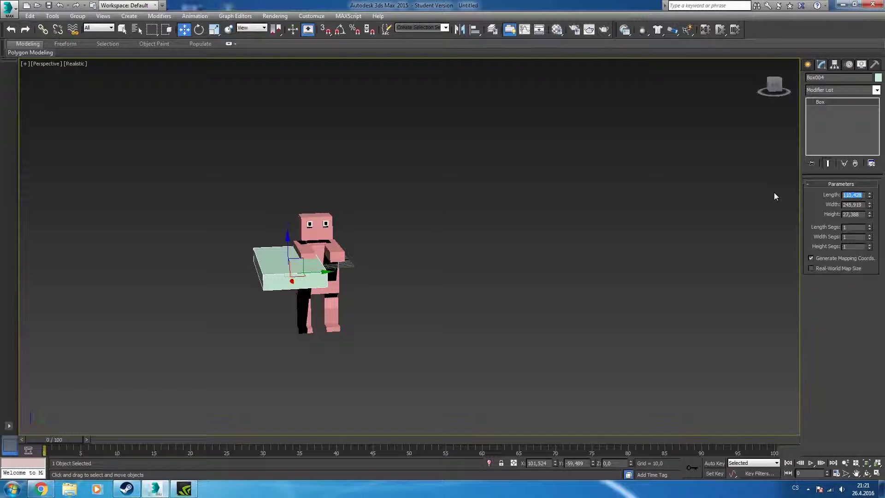
pyautogui.doubleClick(853, 204)
pyautogui.write('10')
pyautogui.press('Return')
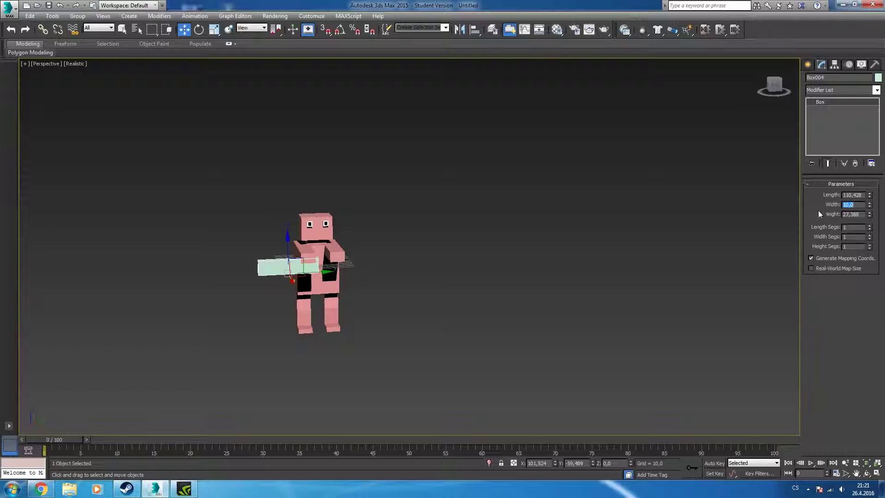
pyautogui.doubleClick(857, 195)
pyautogui.write('40')
pyautogui.doubleClick(852, 214)
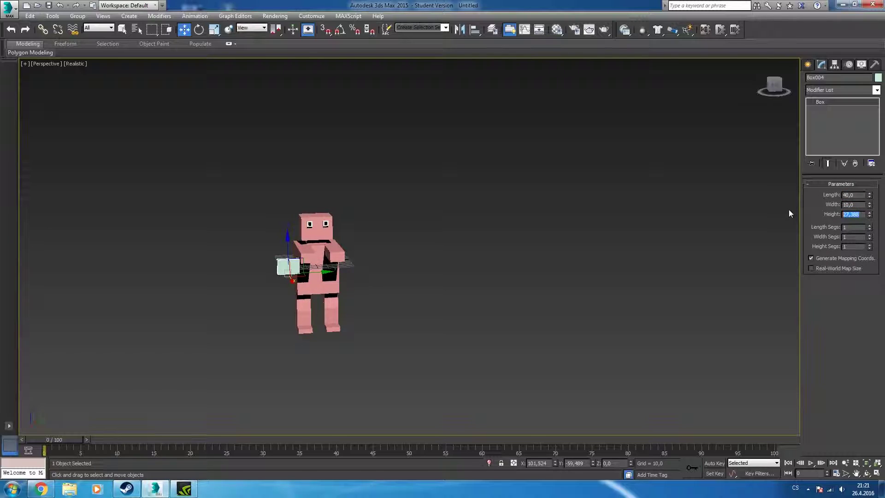
# Move the green box forward onto the character's face, centred across it
pyautogui.click(708, 237)
pyautogui.click(283, 269)
pyautogui.scroll(10, 289, 269)
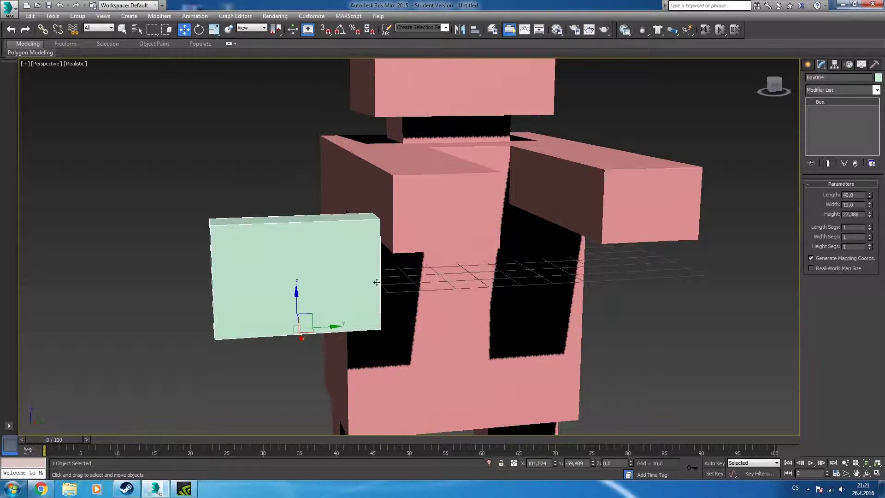
pyautogui.scroll(-6, 343, 276)
pyautogui.moveTo(368, 289)
pyautogui.mouseDown()
pyautogui.moveTo(453, 291)
pyautogui.moveTo(468, 199)
pyautogui.mouseUp()
pyautogui.keyDown('alt'); pyautogui.moveTo(468, 199); pyautogui.dragTo(439, 228, button='middle'); pyautogui.keyUp('alt')
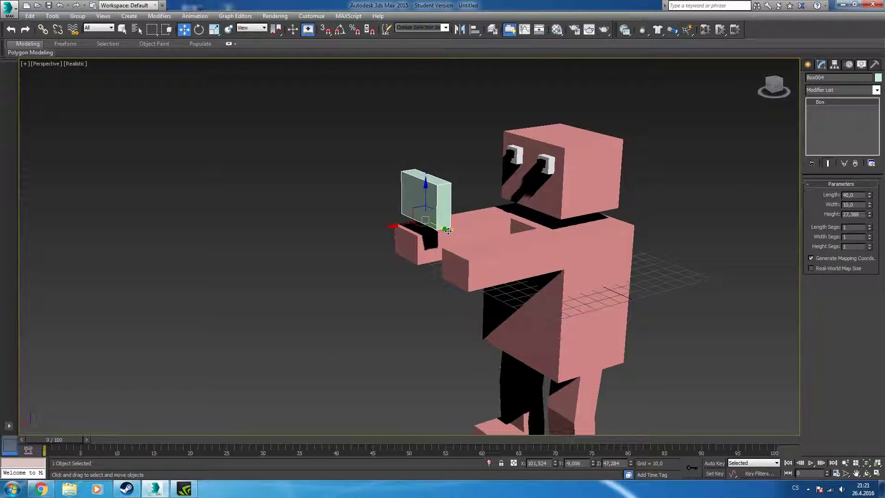
pyautogui.moveTo(440, 229)
pyautogui.mouseDown()
pyautogui.moveTo(473, 240)
pyautogui.moveTo(500, 230)
pyautogui.mouseUp()
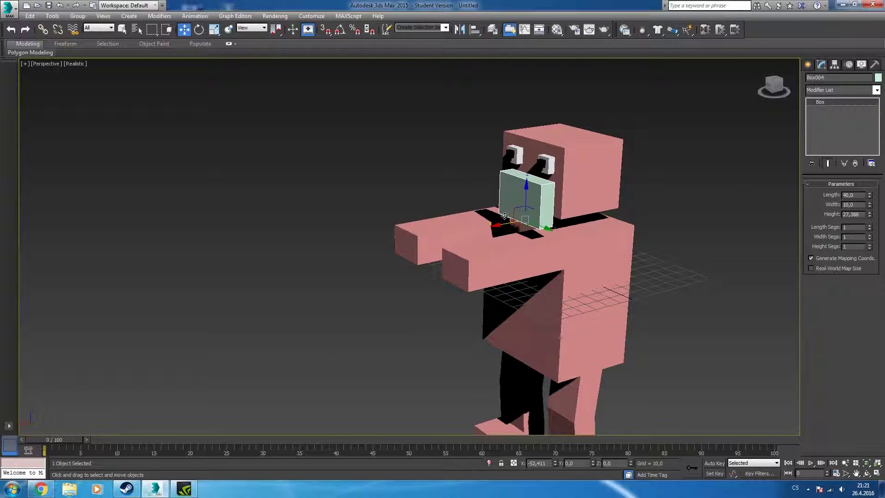
pyautogui.keyDown('alt'); pyautogui.moveTo(501, 230); pyautogui.dragTo(567, 215, button='middle'); pyautogui.keyUp('alt')
pyautogui.moveTo(567, 215); pyautogui.dragTo(544, 216)
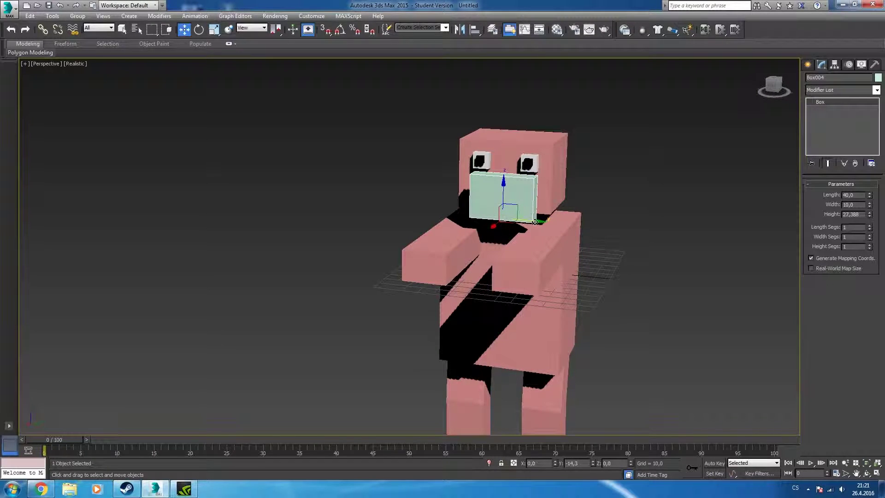
# Shrink the box to about 60%, raise it below the eyes, and enter 3 length segments
pyautogui.click(214, 29)
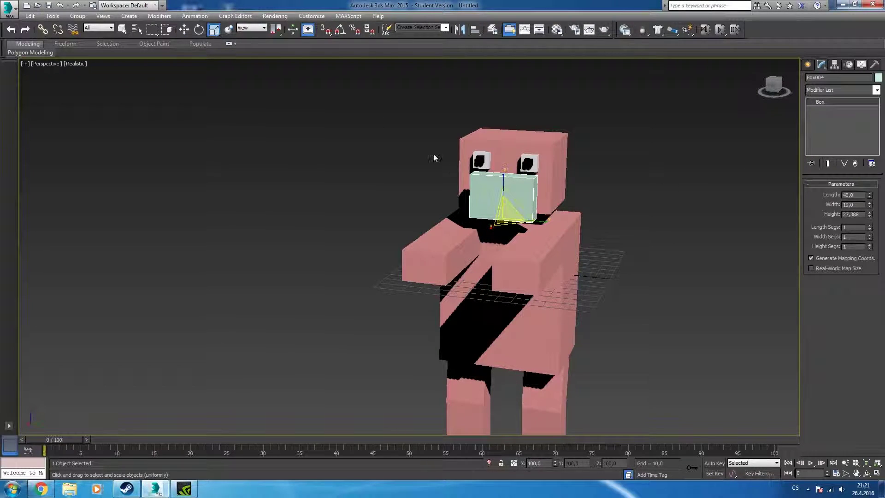
pyautogui.moveTo(506, 215); pyautogui.dragTo(482, 247)
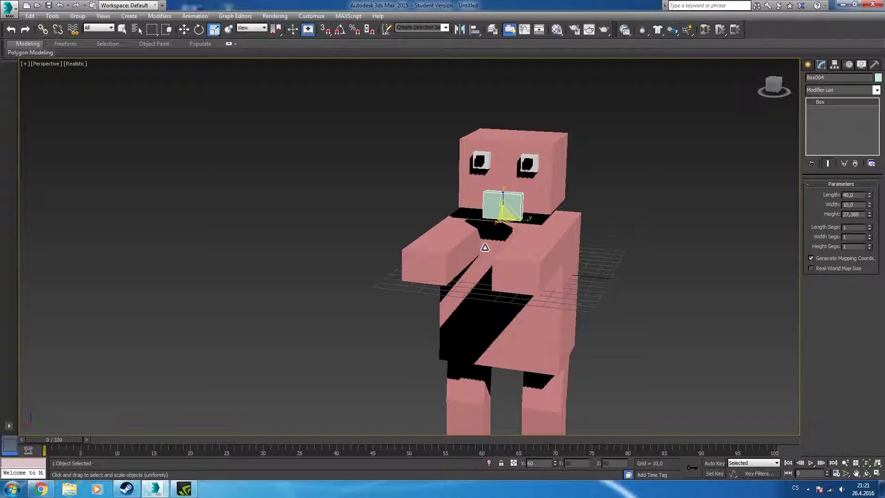
pyautogui.keyDown('alt'); pyautogui.moveTo(571, 201); pyautogui.dragTo(520, 203, button='middle'); pyautogui.keyUp('alt')
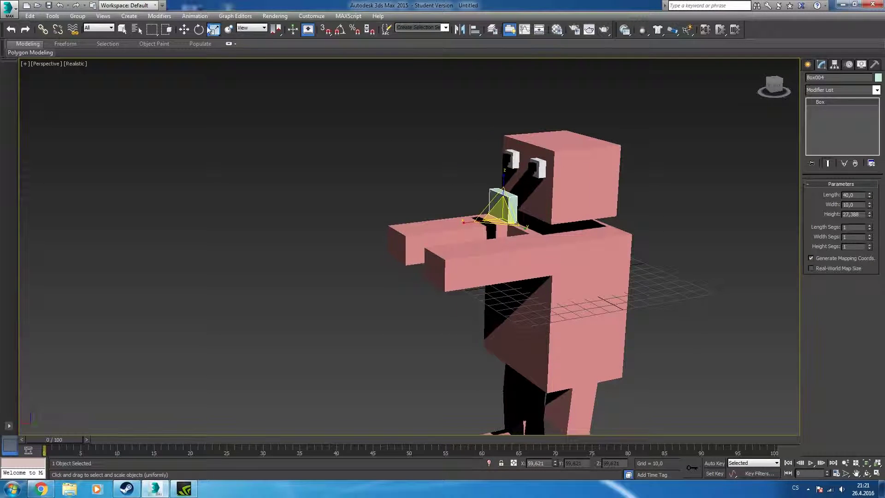
pyautogui.click(183, 29)
pyautogui.moveTo(482, 220); pyautogui.dragTo(516, 219)
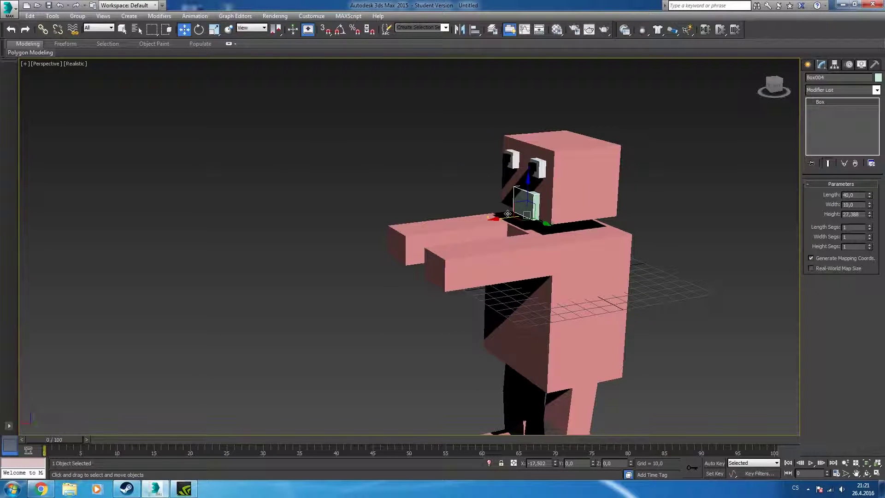
pyautogui.moveTo(517, 219)
pyautogui.keyDown('alt'); pyautogui.mouseDown(button='middle')
pyautogui.moveTo(611, 216)
pyautogui.moveTo(594, 215)
pyautogui.mouseUp(button='middle'); pyautogui.keyUp('alt')
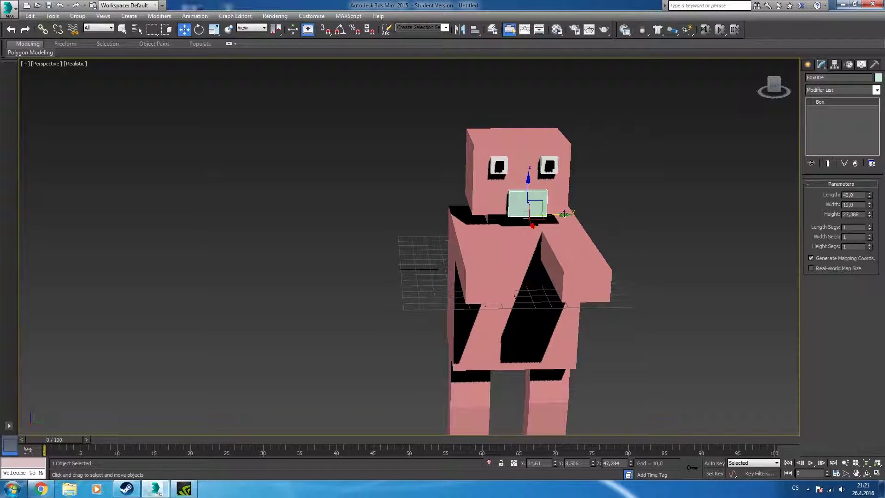
pyautogui.moveTo(528, 183); pyautogui.dragTo(522, 175)
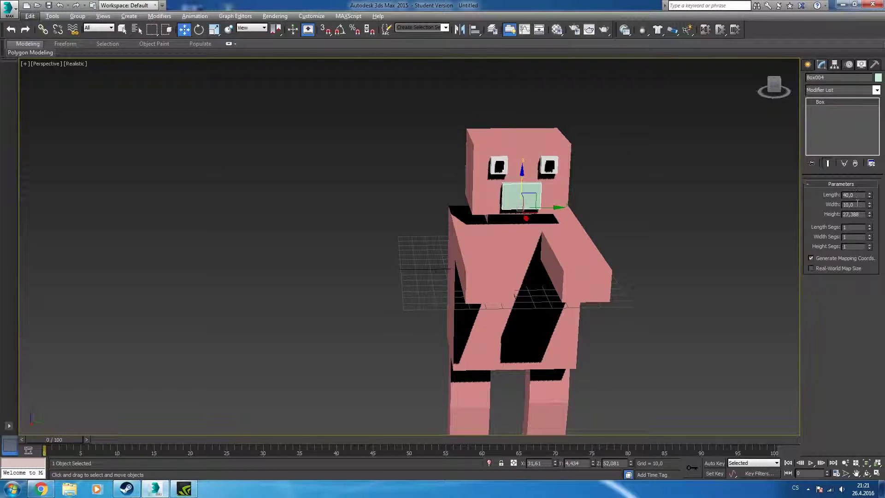
pyautogui.doubleClick(850, 227)
pyautogui.write('3')
# Give the mouth box 3 width and height segments and stretch it wider along X
pyautogui.click(862, 246)
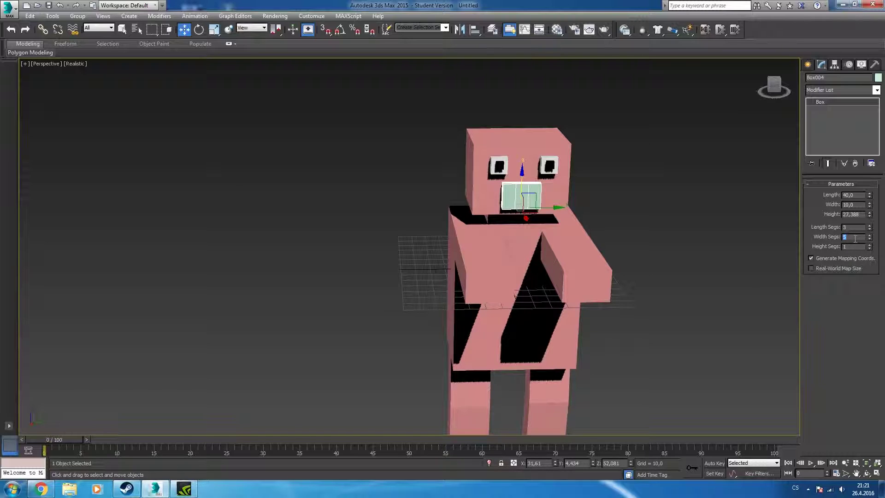
pyautogui.press('Tab')
pyautogui.press('Return')
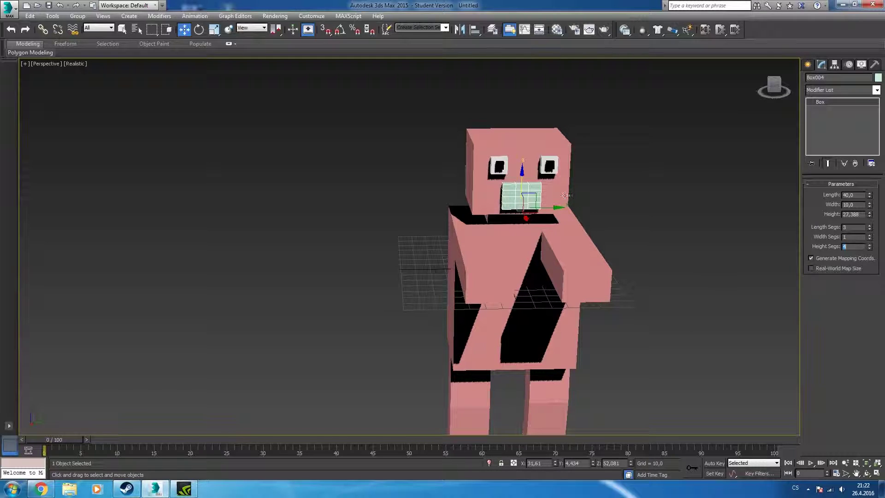
pyautogui.scroll(5, 565, 195)
pyautogui.scroll(3, 497, 194)
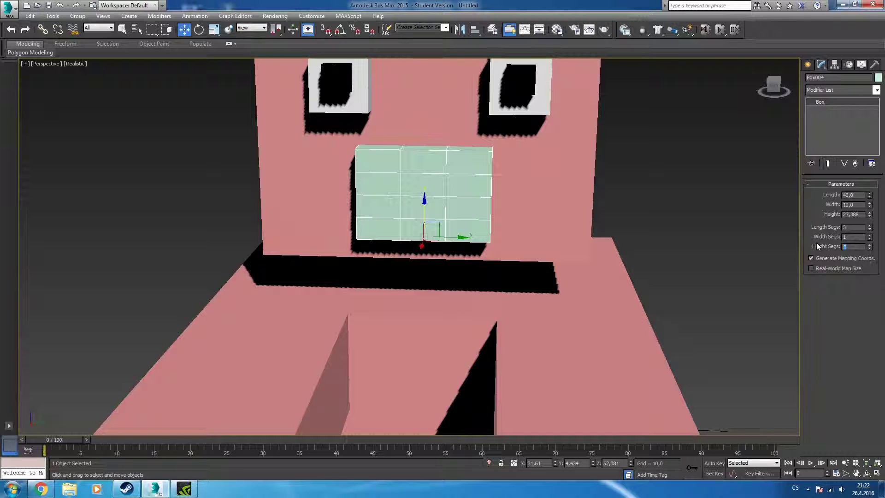
pyautogui.write('3')
pyautogui.press('Return')
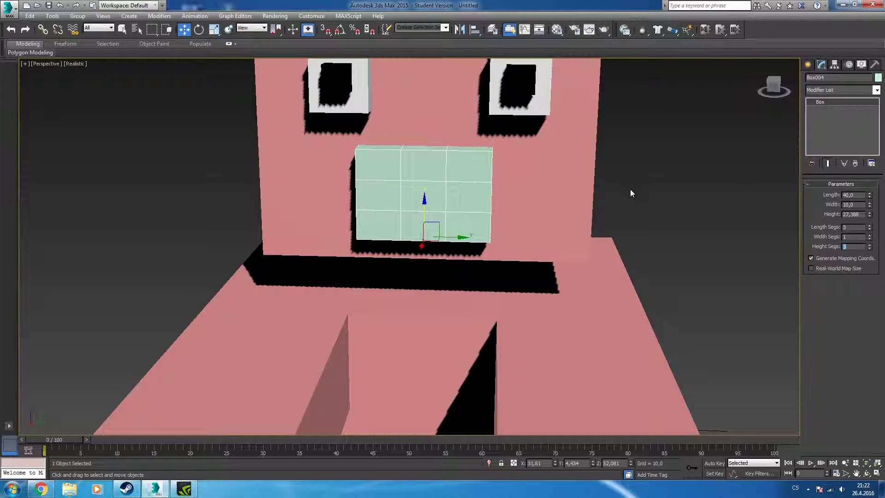
pyautogui.moveTo(456, 239); pyautogui.dragTo(455, 240)
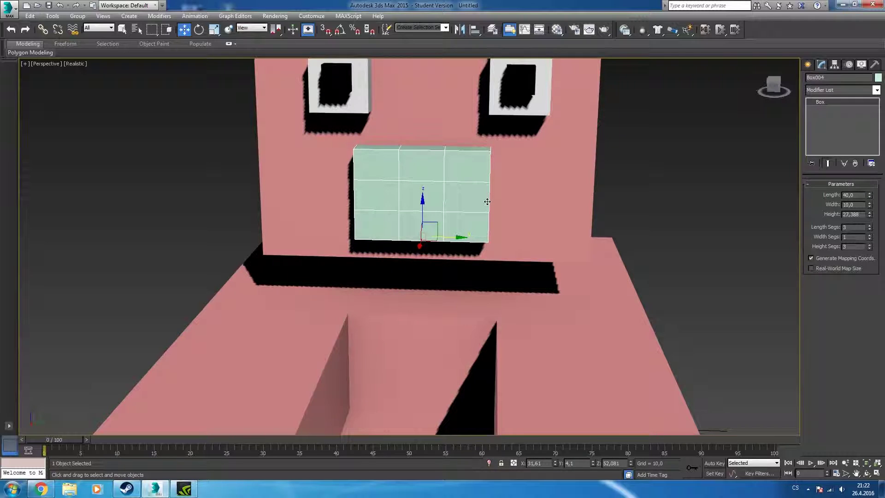
pyautogui.click(214, 29)
pyautogui.moveTo(464, 238); pyautogui.dragTo(480, 240)
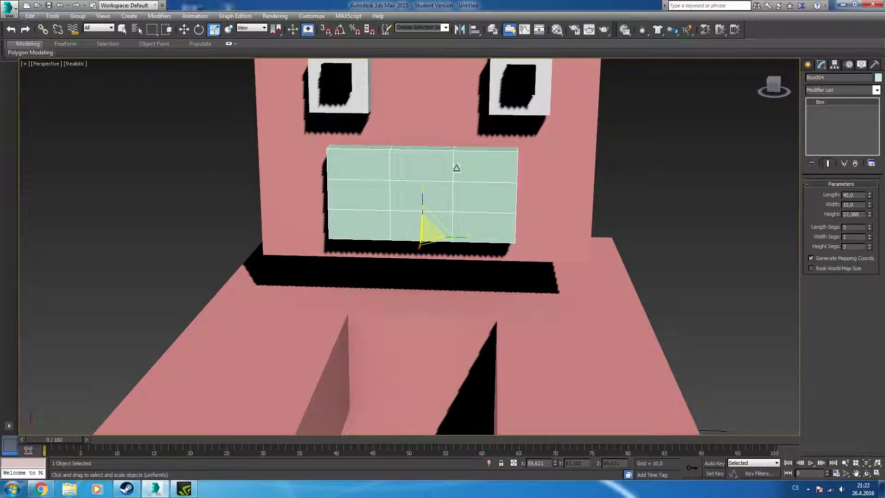
pyautogui.click(807, 67)
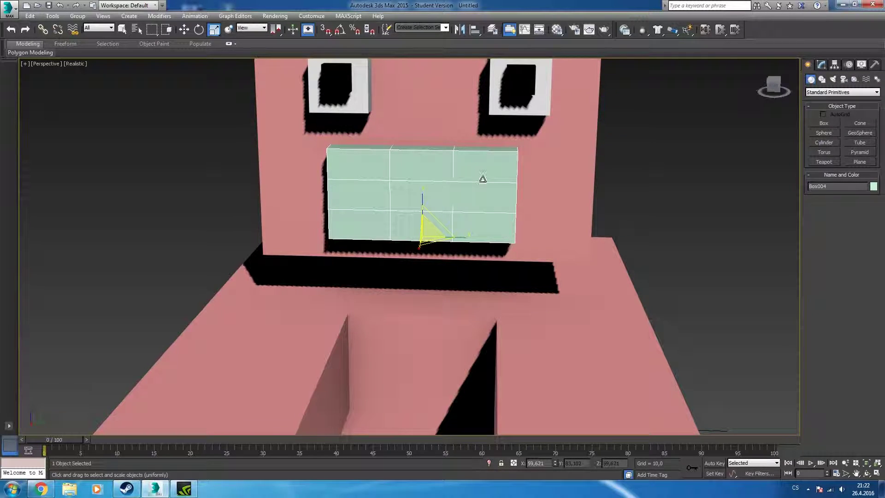
# Add an Edit Poly modifier to the mouth box
pyautogui.click(821, 65)
pyautogui.click(868, 92)
pyautogui.press('e')
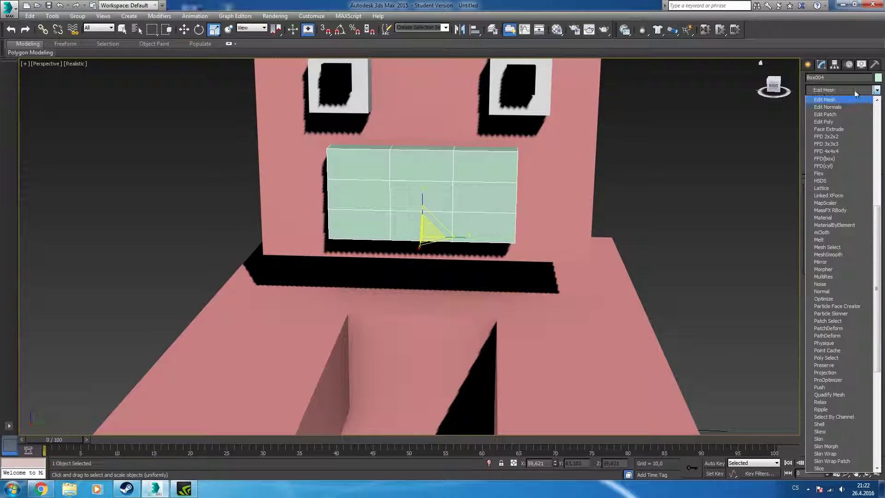
pyautogui.press('Down')
pyautogui.press('Down')
pyautogui.press('Return')
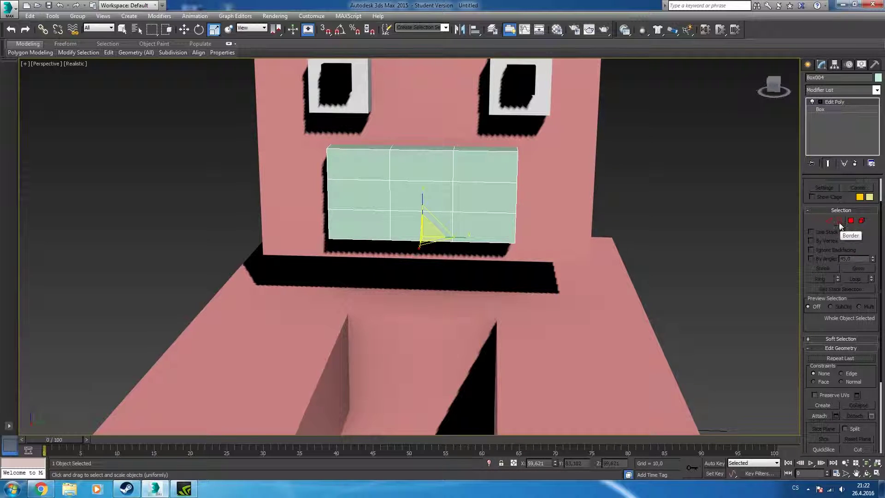
# Select the mouth box's right, top and left border edges
pyautogui.click(830, 222)
pyautogui.click(517, 165)
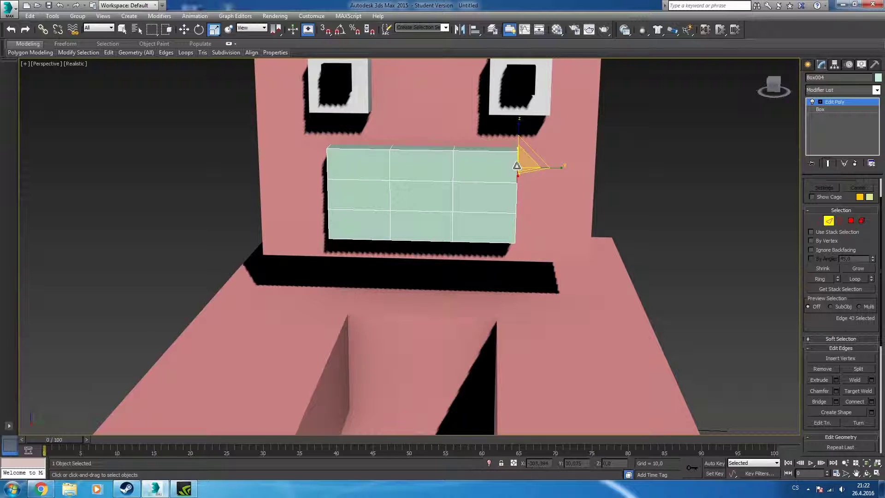
pyautogui.keyDown('ctrl'); pyautogui.click(484, 149); pyautogui.keyUp('ctrl')
pyautogui.keyDown('ctrl'); pyautogui.click(420, 148); pyautogui.keyUp('ctrl')
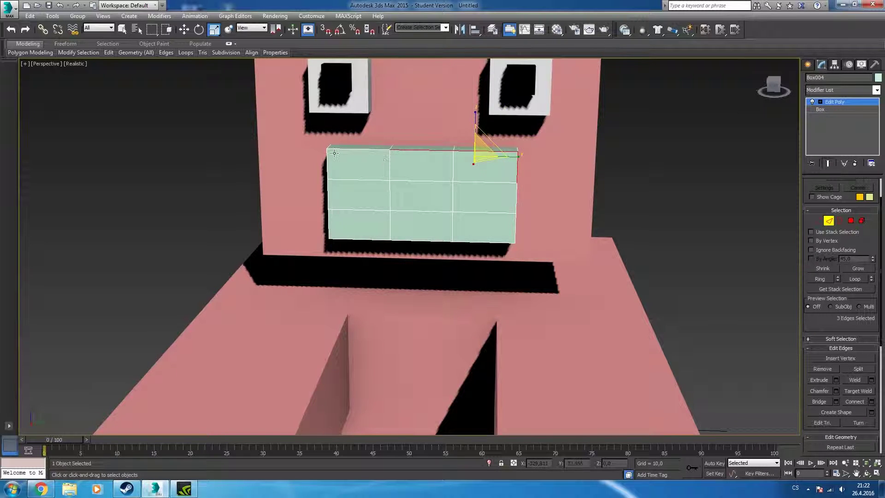
pyautogui.keyDown('ctrl'); pyautogui.click(336, 148); pyautogui.keyUp('ctrl')
pyautogui.keyDown('alt'); pyautogui.moveTo(311, 167); pyautogui.dragTo(362, 189, button='middle'); pyautogui.keyUp('alt')
pyautogui.keyDown('ctrl'); pyautogui.click(361, 185); pyautogui.keyUp('ctrl')
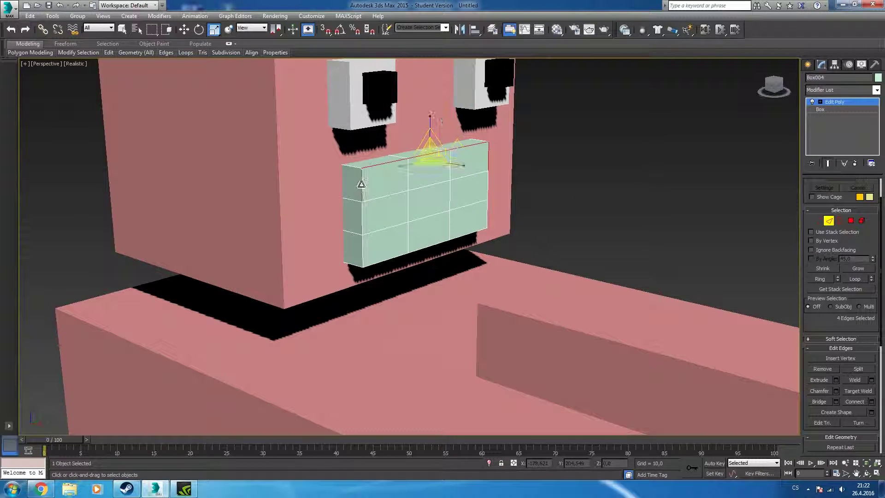
pyautogui.keyDown('ctrl'); pyautogui.click(360, 218); pyautogui.keyUp('ctrl')
pyautogui.keyDown('ctrl'); pyautogui.click(359, 243); pyautogui.keyUp('ctrl')
# Add the bottom and right border edges to the selection and start a Chamfer on them
pyautogui.keyDown('alt'); pyautogui.moveTo(362, 253); pyautogui.dragTo(380, 248, button='middle'); pyautogui.keyUp('alt')
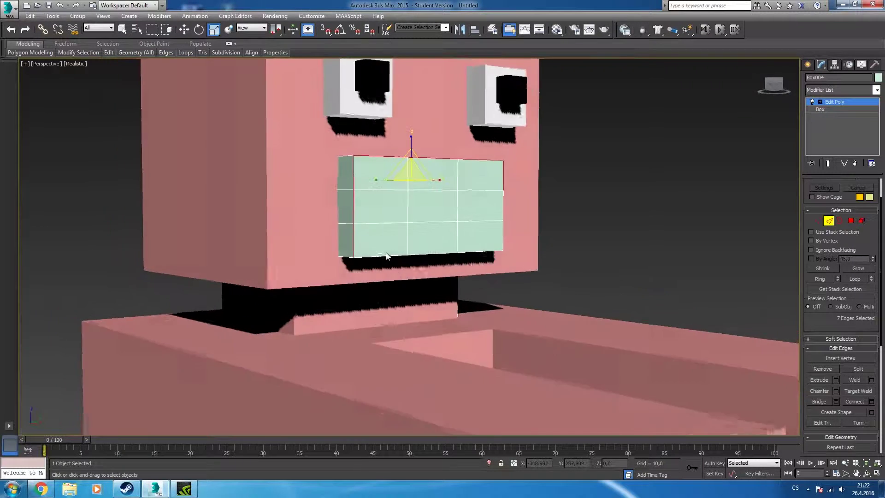
pyautogui.keyDown('ctrl'); pyautogui.click(387, 252); pyautogui.keyUp('ctrl')
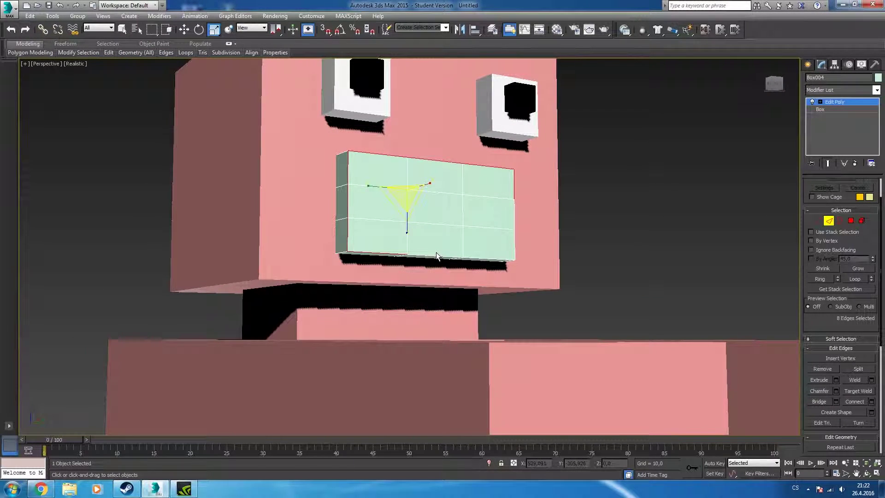
pyautogui.keyDown('ctrl'); pyautogui.click(434, 254); pyautogui.keyUp('ctrl')
pyautogui.keyDown('ctrl'); pyautogui.click(489, 256); pyautogui.keyUp('ctrl')
pyautogui.moveTo(548, 224)
pyautogui.keyDown('alt'); pyautogui.mouseDown(button='middle')
pyautogui.moveTo(495, 237)
pyautogui.moveTo(493, 260)
pyautogui.mouseUp(button='middle'); pyautogui.keyUp('alt')
pyautogui.keyDown('ctrl'); pyautogui.click(494, 261); pyautogui.keyUp('ctrl')
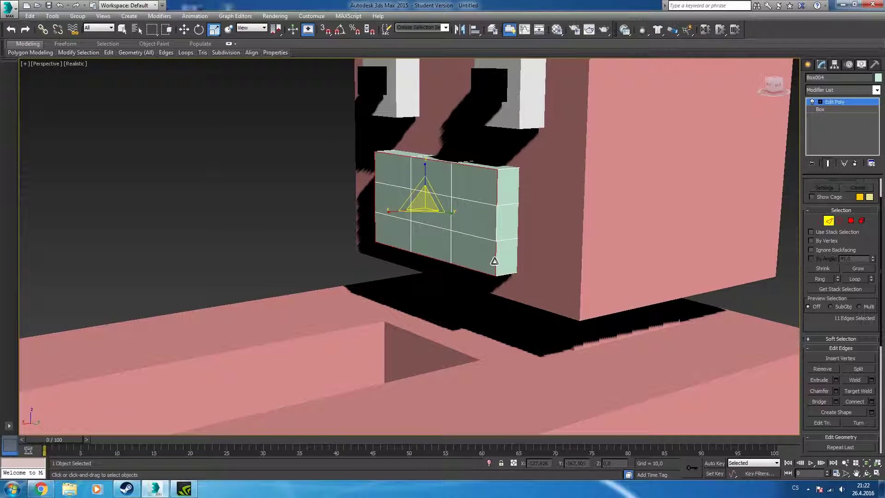
pyautogui.keyDown('ctrl'); pyautogui.click(494, 227); pyautogui.keyUp('ctrl')
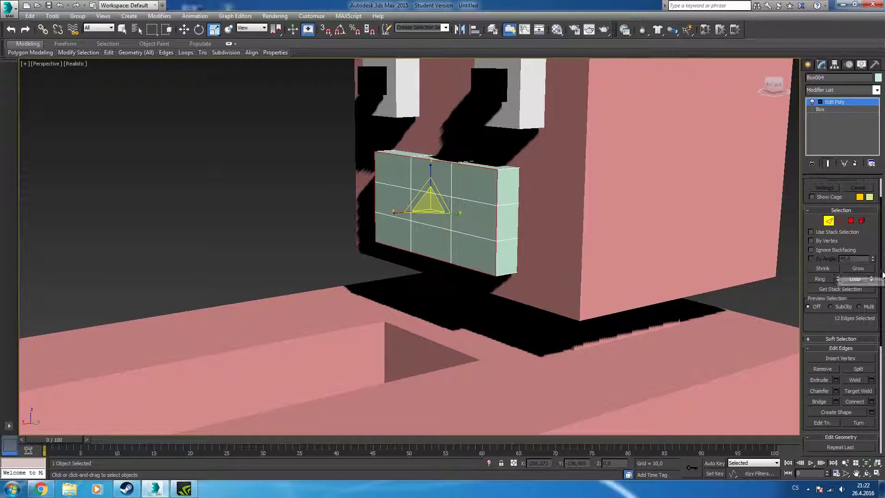
pyautogui.scroll(-3, 882, 348)
pyautogui.scroll(-2, 882, 348)
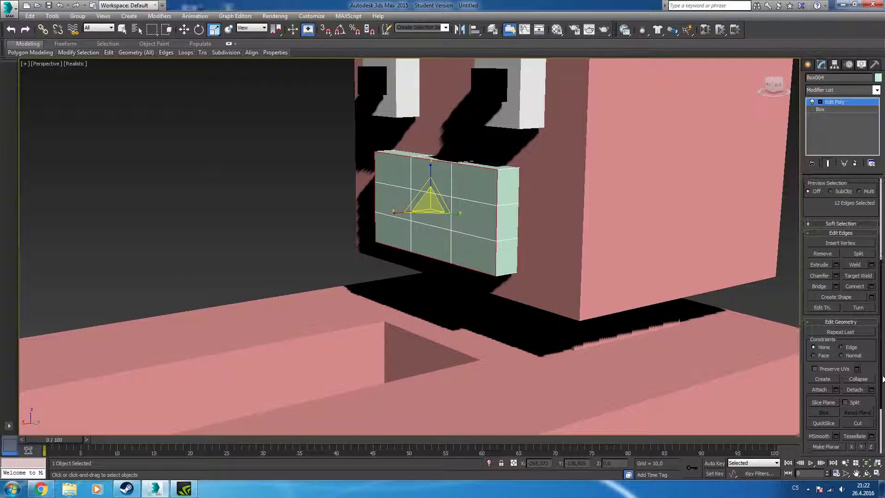
pyautogui.click(823, 274)
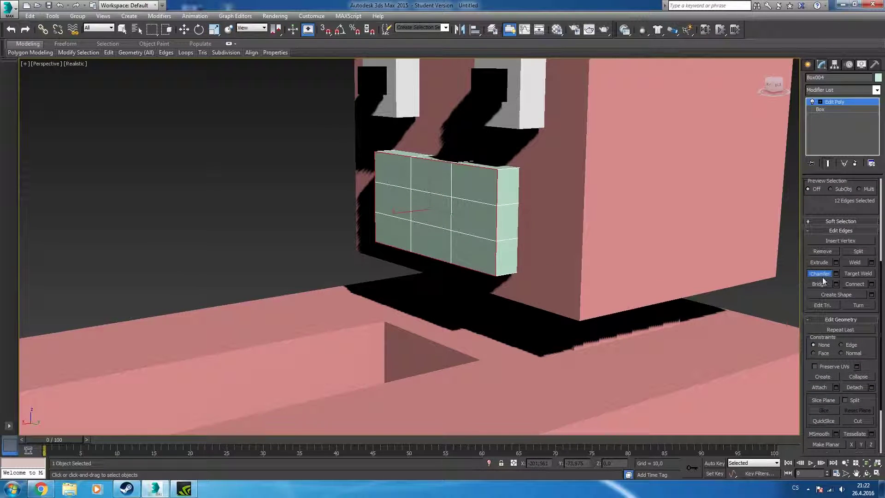
# Chamfer the mouth box's selected outer edges, widening the amount to bevel the rim
pyautogui.click(831, 275)
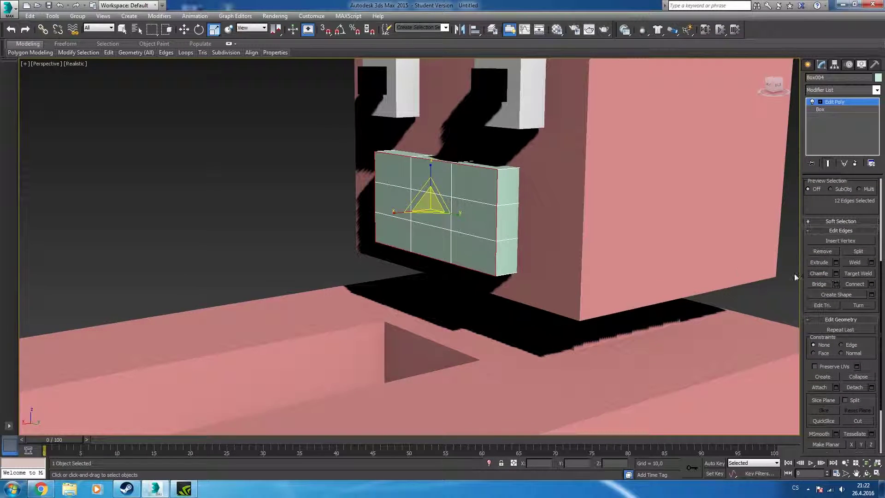
pyautogui.click(836, 274)
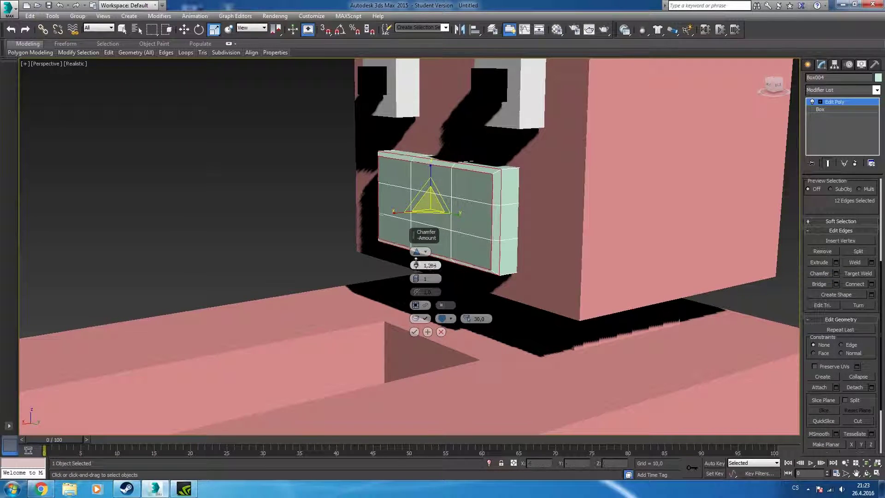
pyautogui.moveTo(416, 265); pyautogui.dragTo(418, 256)
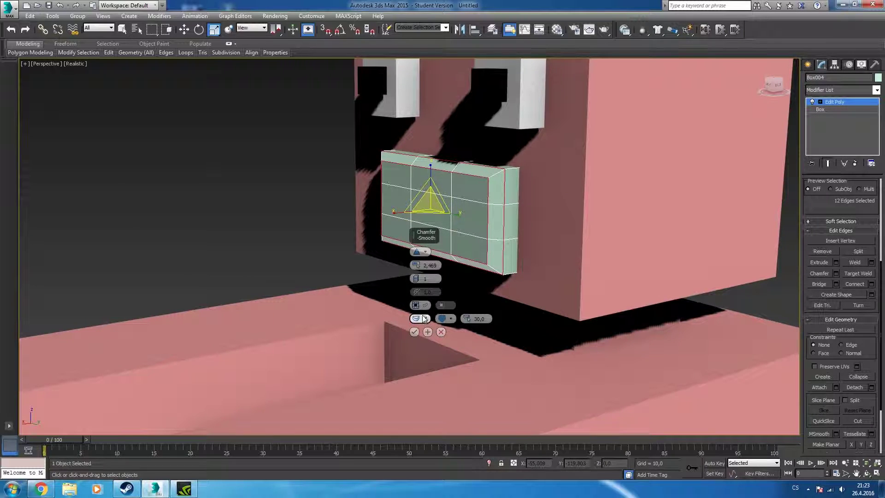
pyautogui.click(415, 332)
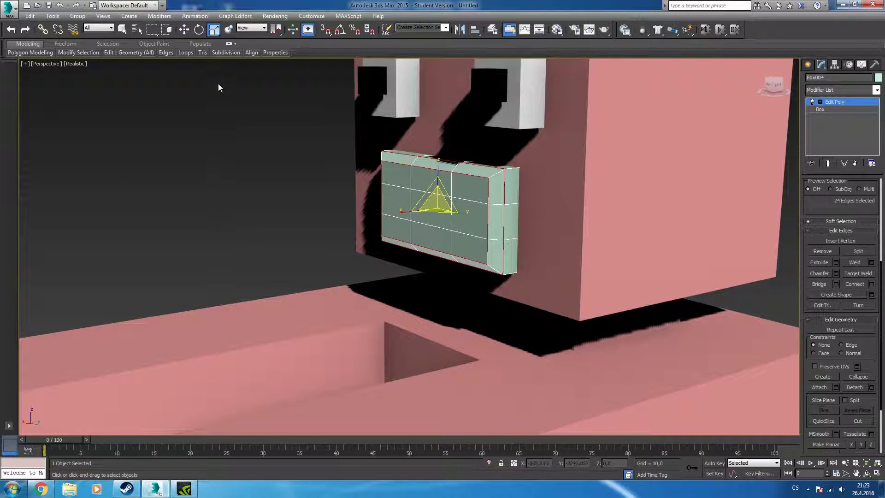
# Leave Edge mode and shift the mouth box slightly along X on the face
pyautogui.press('w')
pyautogui.keyDown('alt'); pyautogui.moveTo(502, 206); pyautogui.dragTo(477, 207, button='middle'); pyautogui.keyUp('alt')
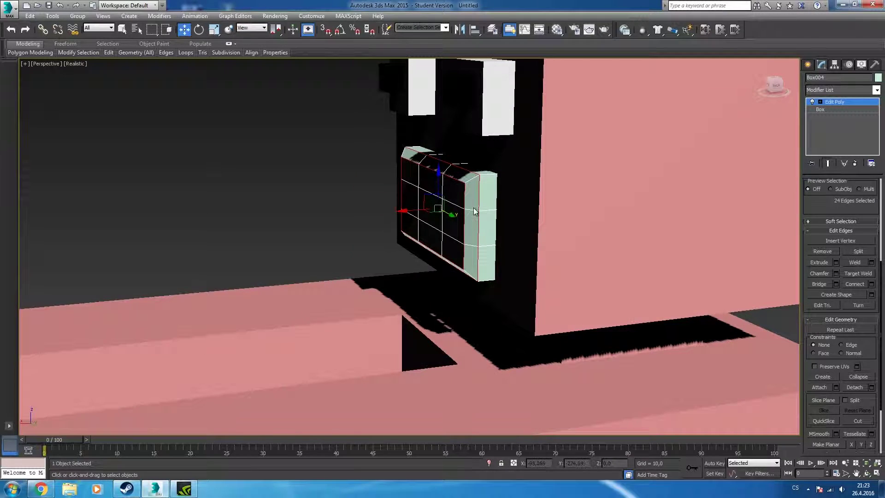
pyautogui.click(476, 207)
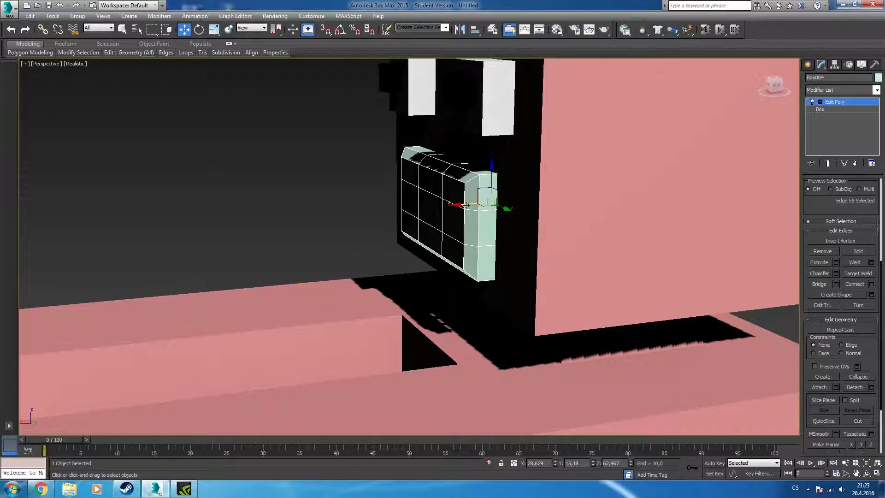
pyautogui.moveTo(476, 206); pyautogui.dragTo(486, 207)
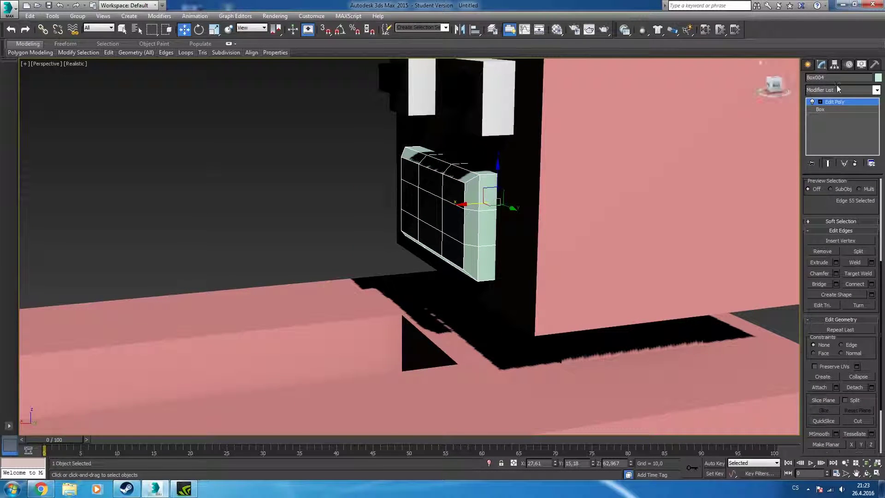
pyautogui.click(808, 64)
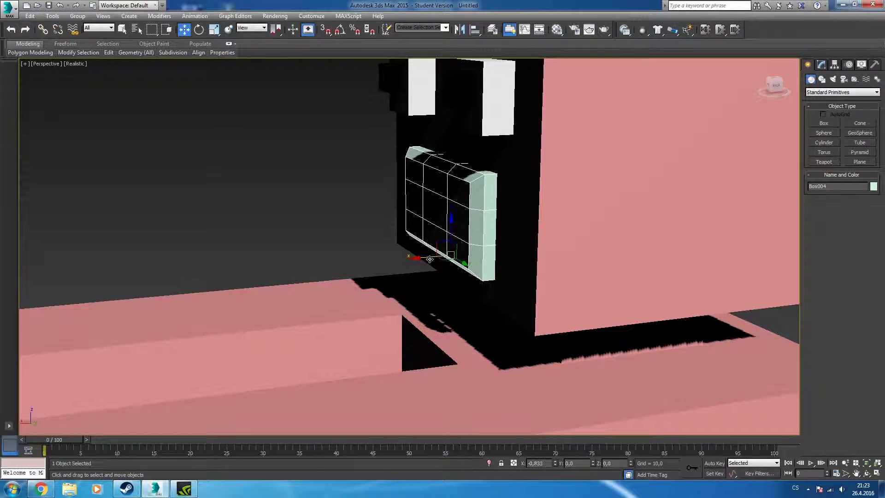
pyautogui.moveTo(425, 259)
pyautogui.keyDown('alt'); pyautogui.mouseDown(button='middle')
pyautogui.moveTo(392, 189)
pyautogui.moveTo(450, 189)
pyautogui.moveTo(430, 178)
pyautogui.moveTo(406, 190)
pyautogui.mouseUp(button='middle'); pyautogui.keyUp('alt')
pyautogui.moveTo(438, 262); pyautogui.dragTo(443, 260)
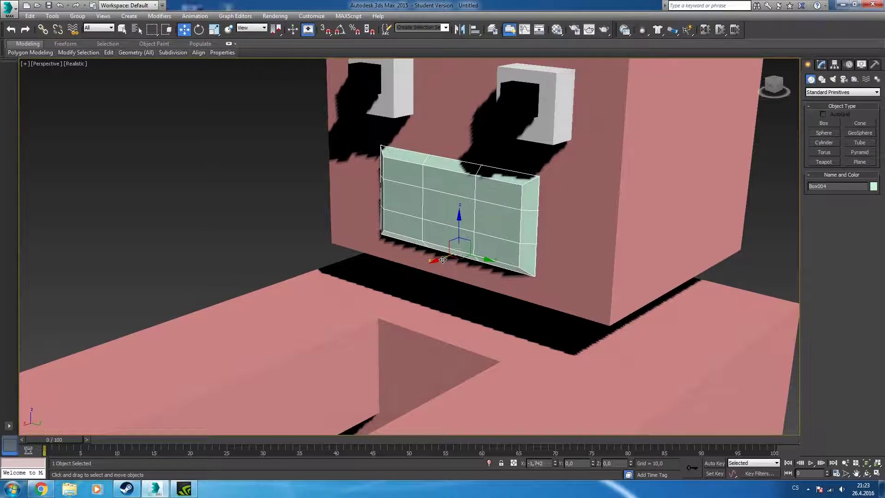
pyautogui.moveTo(442, 260)
pyautogui.keyDown('alt'); pyautogui.mouseDown(button='middle')
pyautogui.moveTo(460, 144)
pyautogui.moveTo(493, 176)
pyautogui.mouseUp(button='middle'); pyautogui.keyUp('alt')
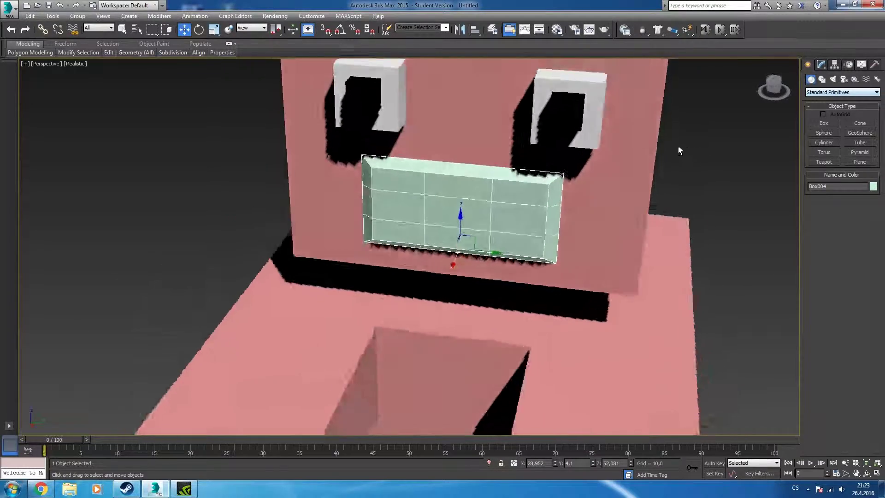
pyautogui.moveTo(679, 145)
pyautogui.keyDown('alt'); pyautogui.mouseDown(button='middle')
pyautogui.moveTo(646, 129)
pyautogui.moveTo(662, 131)
pyautogui.moveTo(659, 138)
pyautogui.mouseUp(button='middle'); pyautogui.keyUp('alt')
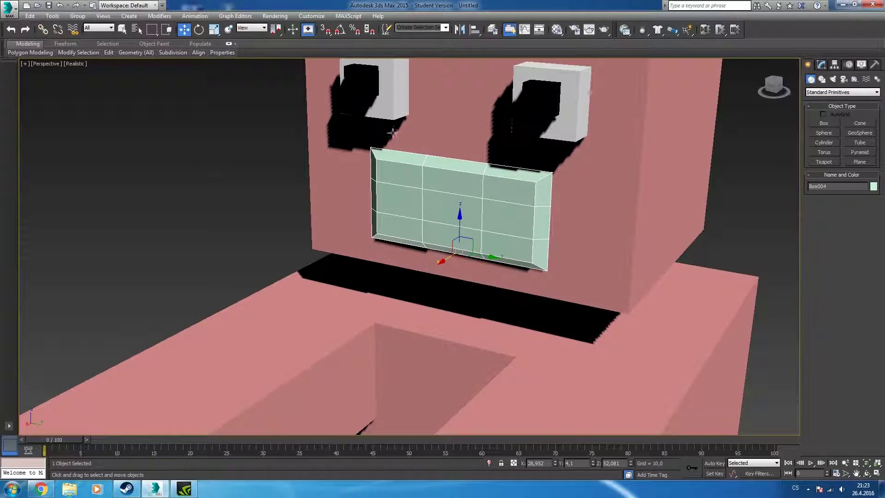
# Put the mouth box's Edit Poly into Polygon sub-object mode
pyautogui.press('m')
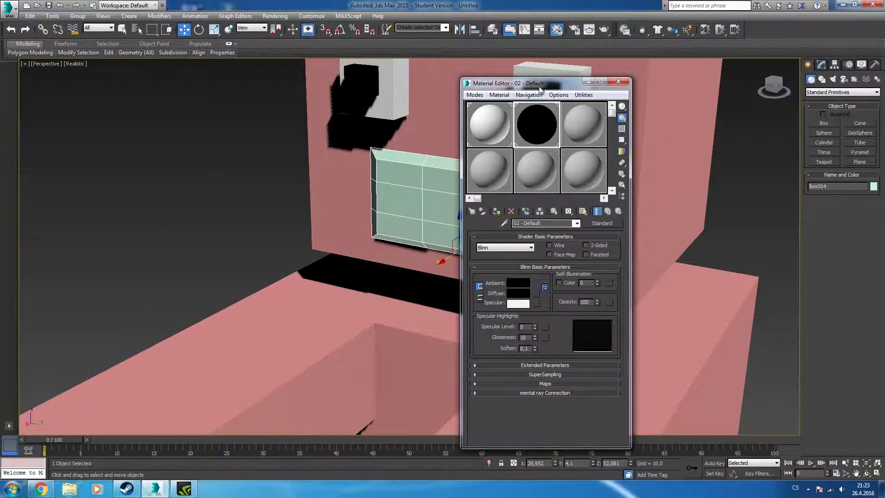
pyautogui.moveTo(539, 85); pyautogui.dragTo(659, 89)
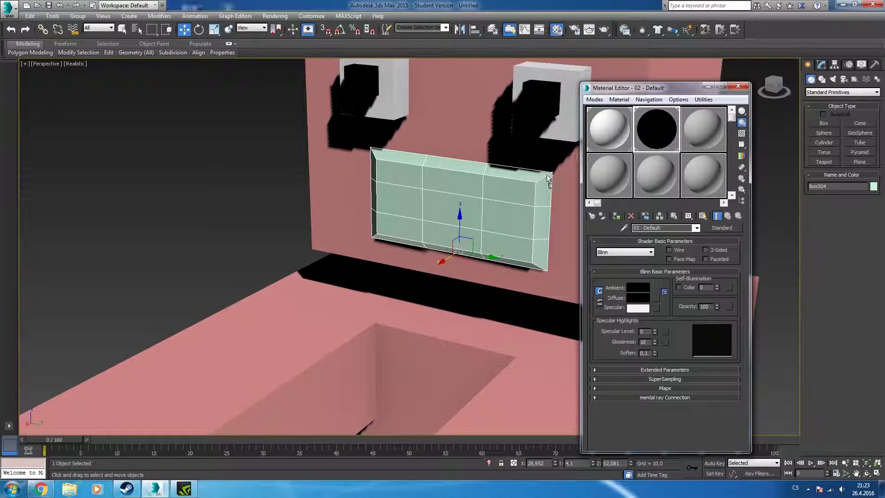
pyautogui.press('m')
pyautogui.click(822, 66)
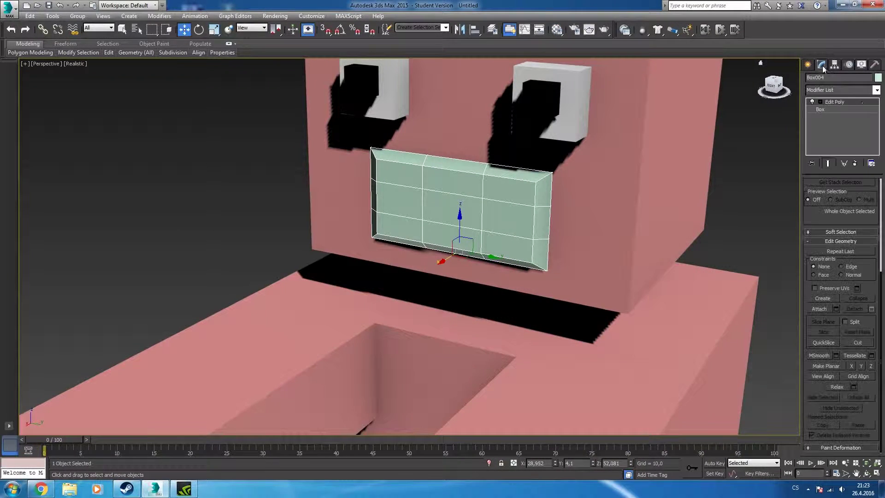
pyautogui.click(834, 102)
pyautogui.press('1')
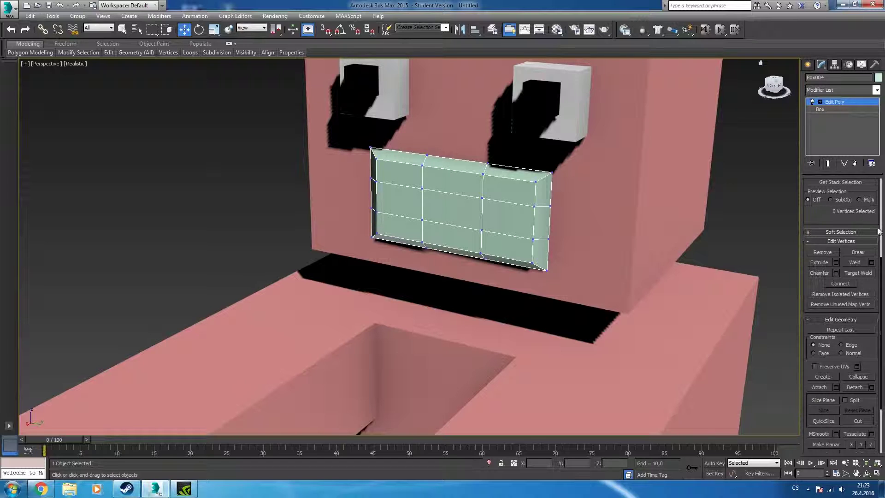
pyautogui.click(851, 234)
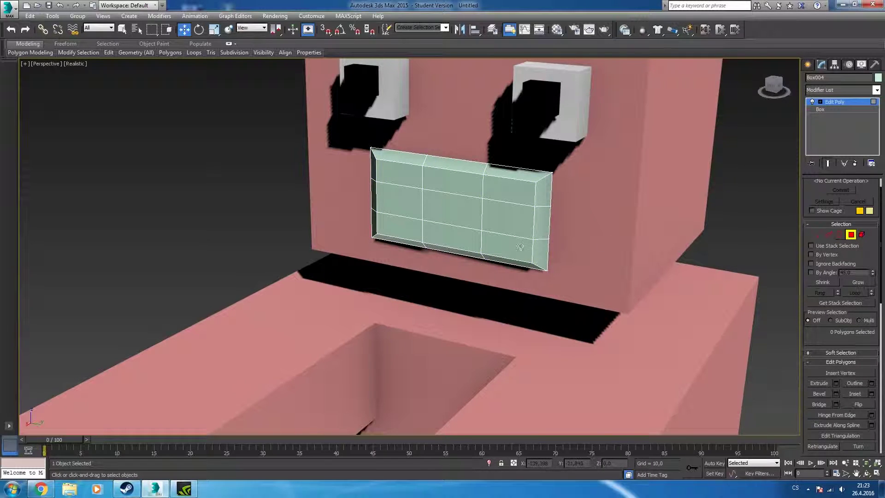
# Select the nine front polygons and drag the black 02 - Default material onto them
pyautogui.click(510, 225)
pyautogui.keyDown('ctrl'); pyautogui.click(509, 184); pyautogui.keyUp('ctrl')
pyautogui.keyDown('ctrl'); pyautogui.click(454, 178); pyautogui.keyUp('ctrl')
pyautogui.keyDown('ctrl'); pyautogui.click(399, 171); pyautogui.keyUp('ctrl')
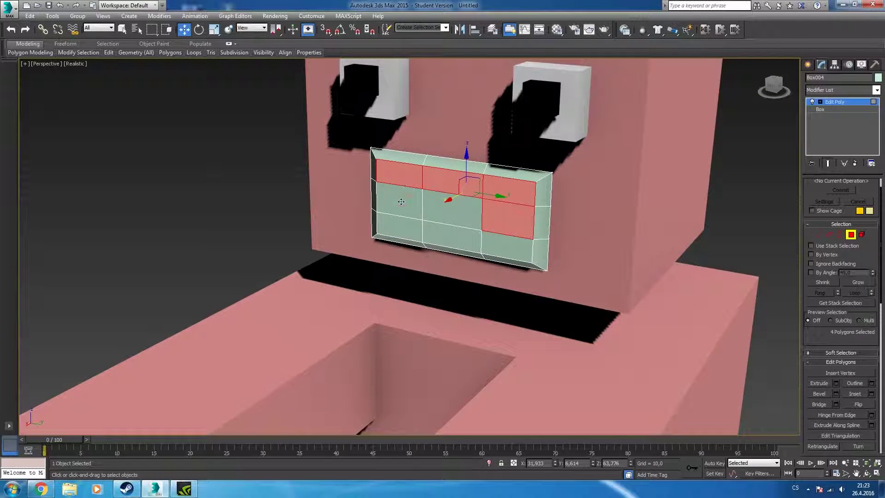
pyautogui.keyDown('ctrl'); pyautogui.click(399, 201); pyautogui.keyUp('ctrl')
pyautogui.keyDown('ctrl'); pyautogui.click(452, 207); pyautogui.keyUp('ctrl')
pyautogui.keyDown('ctrl'); pyautogui.click(401, 239); pyautogui.keyUp('ctrl')
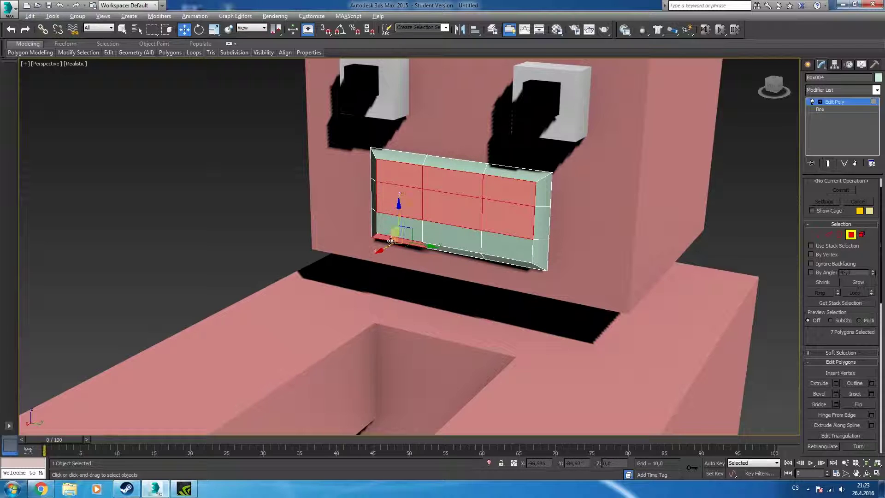
pyautogui.keyDown('ctrl'); pyautogui.click(399, 226); pyautogui.keyUp('ctrl')
pyautogui.keyDown('ctrl'); pyautogui.click(446, 225); pyautogui.keyUp('ctrl')
pyautogui.keyDown('ctrl'); pyautogui.click(502, 240); pyautogui.keyUp('ctrl')
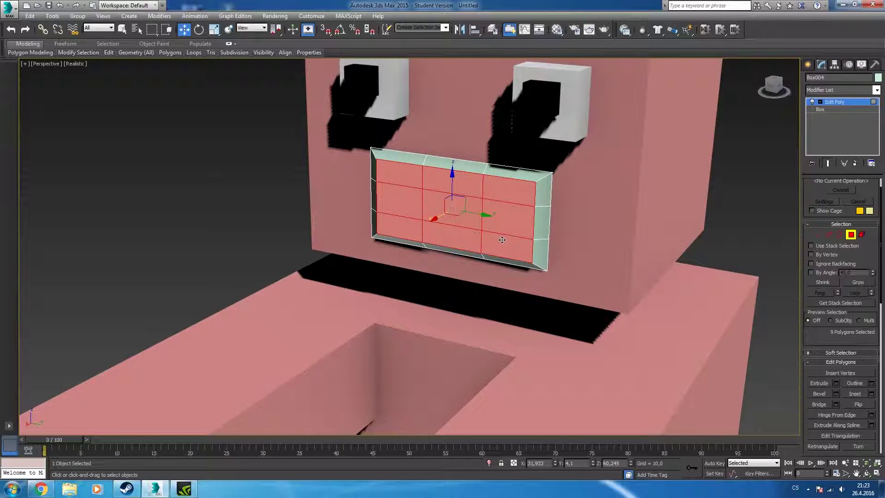
pyautogui.press('m')
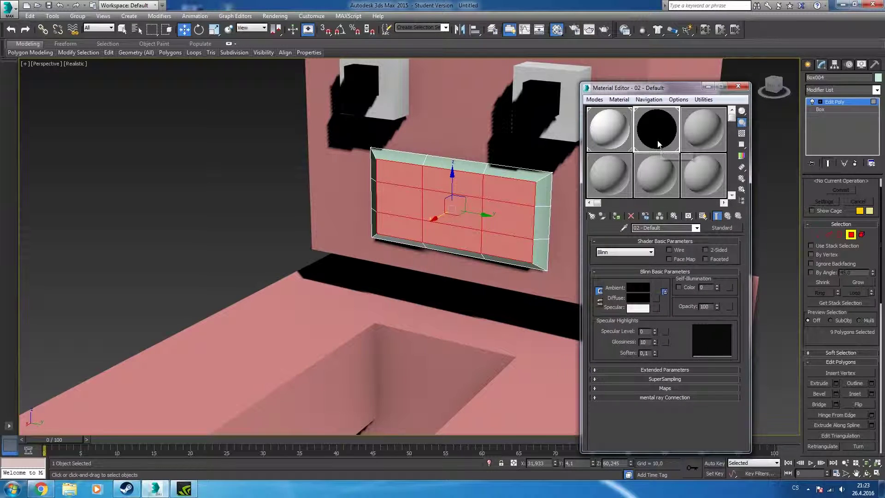
pyautogui.moveTo(657, 127); pyautogui.dragTo(485, 208)
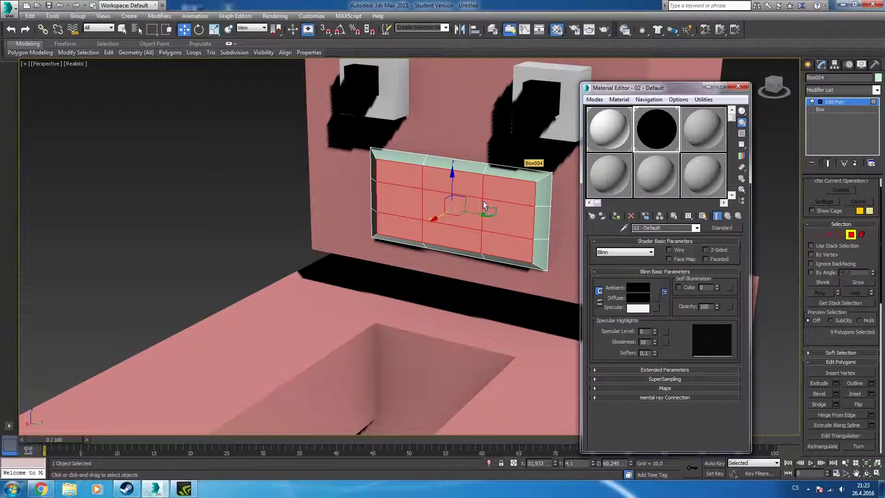
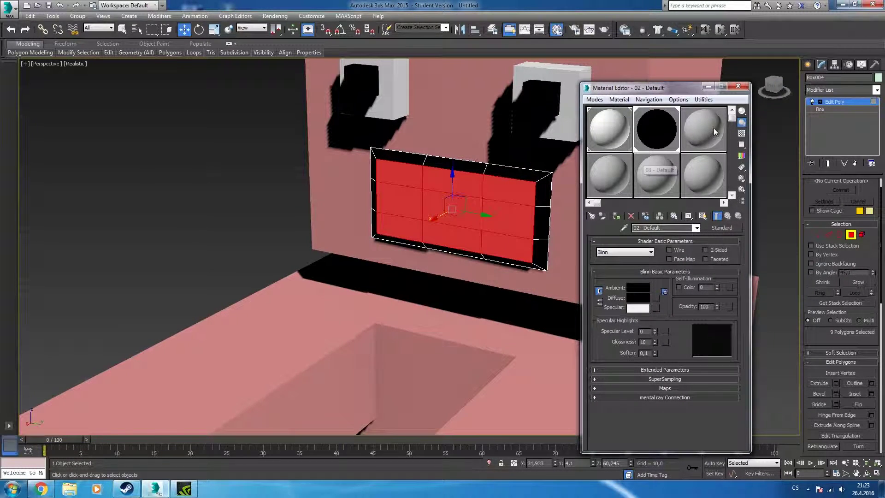
# Convert the black mouth block Box004 to Editable Poly
pyautogui.click(737, 87)
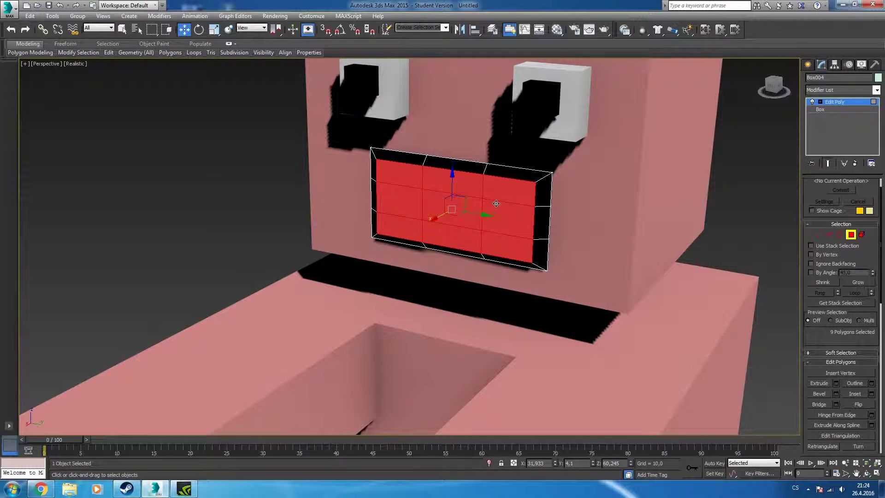
pyautogui.rightClick(496, 203)
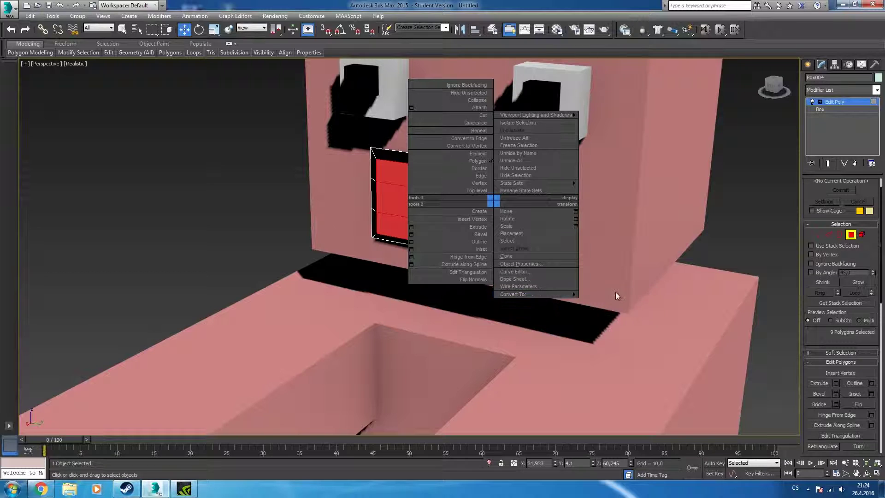
pyautogui.click(601, 301)
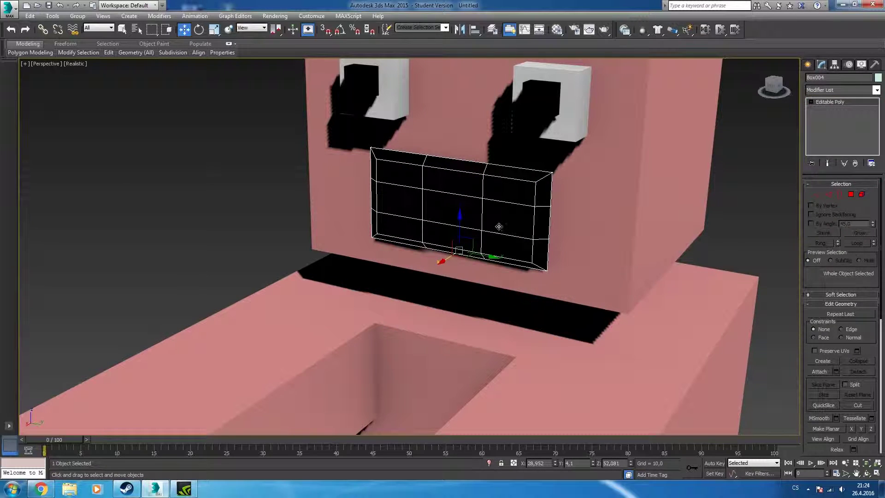
# Start a Compound Objects Boolean on the mouth block, then undo it
pyautogui.click(808, 65)
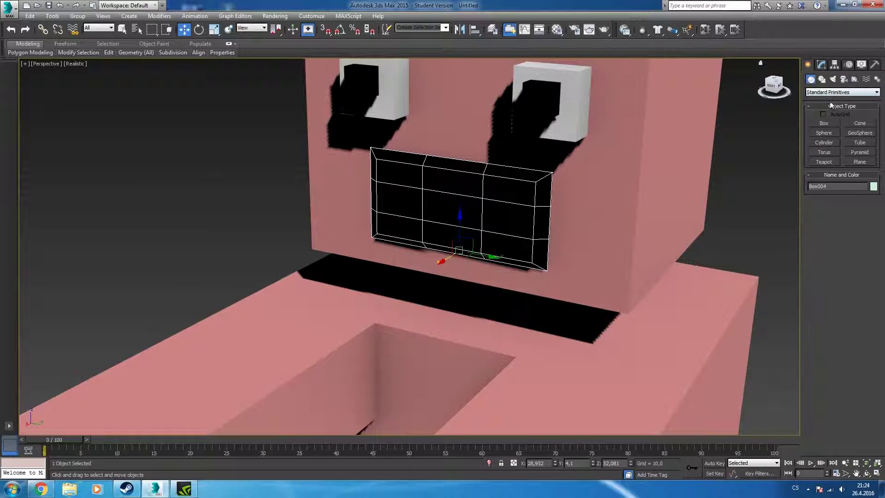
pyautogui.click(839, 93)
pyautogui.click(825, 121)
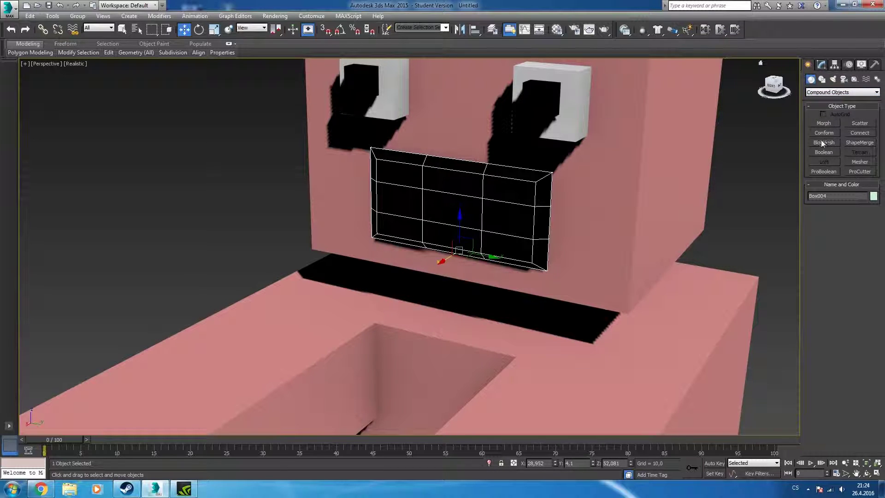
pyautogui.click(824, 152)
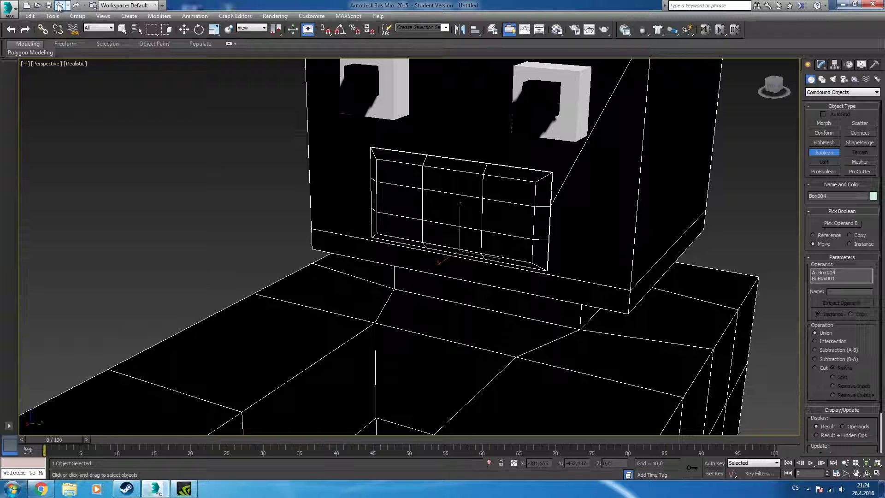
pyautogui.click(59, 6)
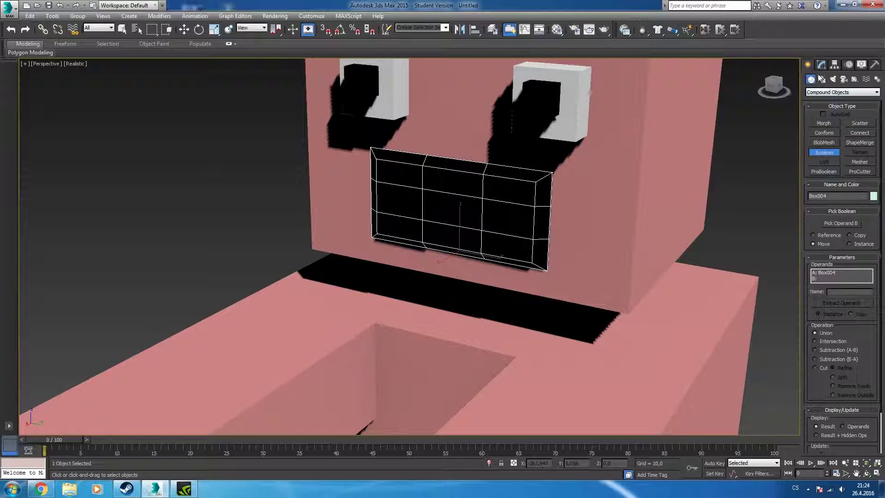
# Boolean-union the pink body Box001 with operand Box004, inheriting the mouth's material
pyautogui.press('w')
pyautogui.click(526, 190)
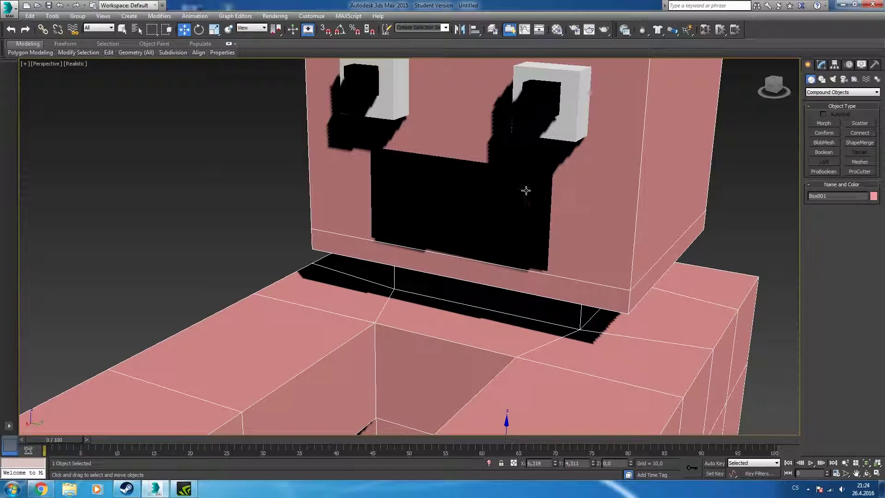
pyautogui.click(820, 94)
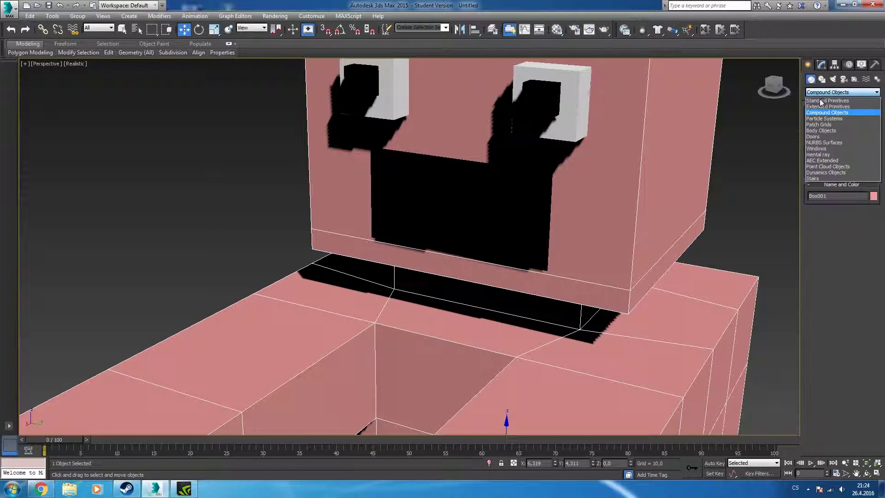
pyautogui.click(822, 111)
pyautogui.click(822, 152)
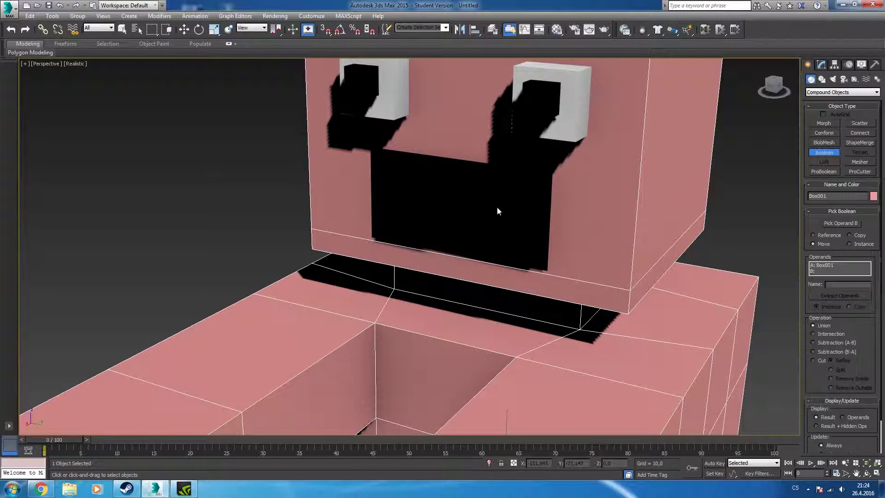
pyautogui.click(849, 226)
pyautogui.click(488, 212)
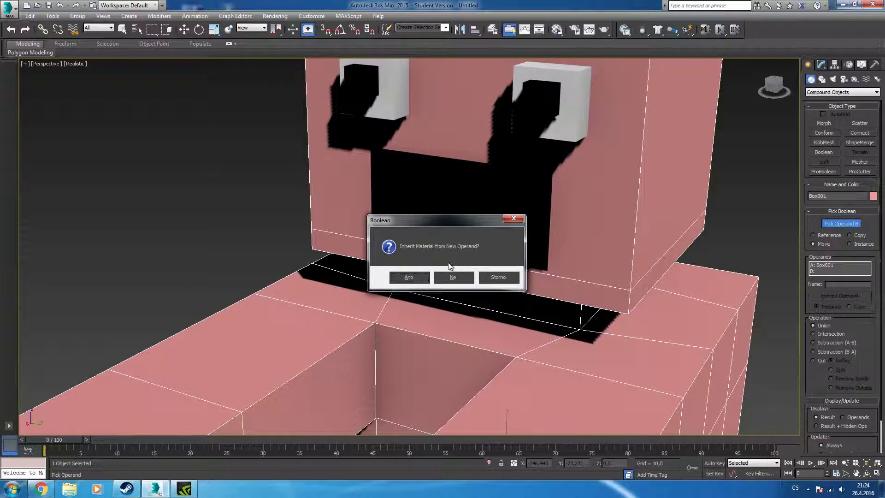
pyautogui.click(410, 278)
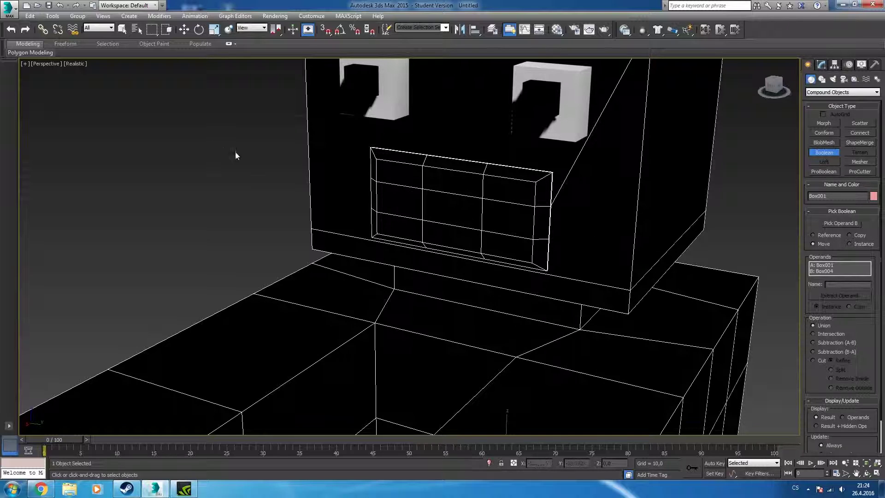
# Convert the combined body Box001 back to Editable Poly
pyautogui.press('m')
pyautogui.press('m')
pyautogui.press('w')
pyautogui.rightClick(609, 236)
pyautogui.moveTo(627, 330)
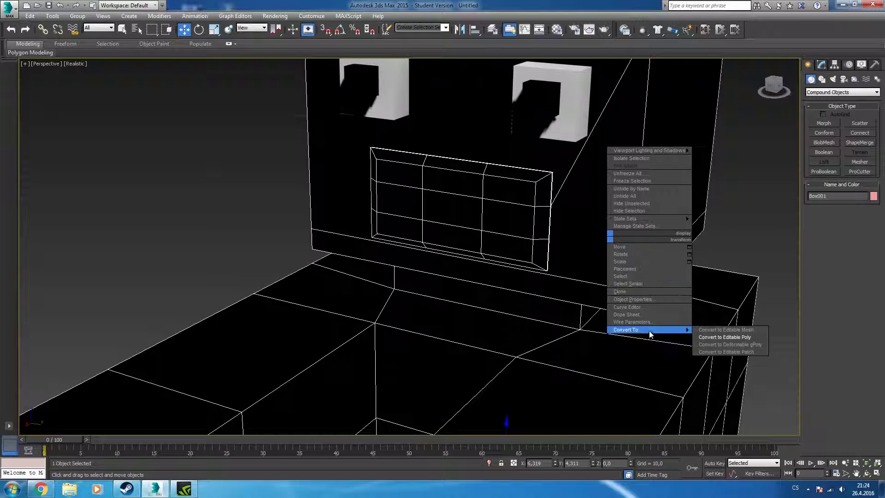
pyautogui.click(727, 337)
# In Polygon mode, select the 12 border polygons framing the mouth
pyautogui.click(851, 194)
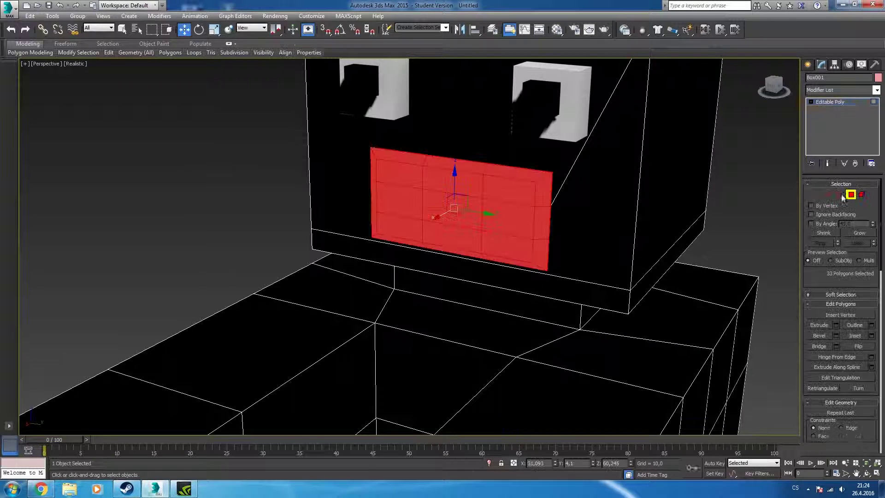
pyautogui.moveTo(528, 208)
pyautogui.keyDown('alt'); pyautogui.mouseDown(button='middle')
pyautogui.moveTo(553, 216)
pyautogui.moveTo(531, 211)
pyautogui.mouseUp(button='middle'); pyautogui.keyUp('alt')
pyautogui.click(532, 211)
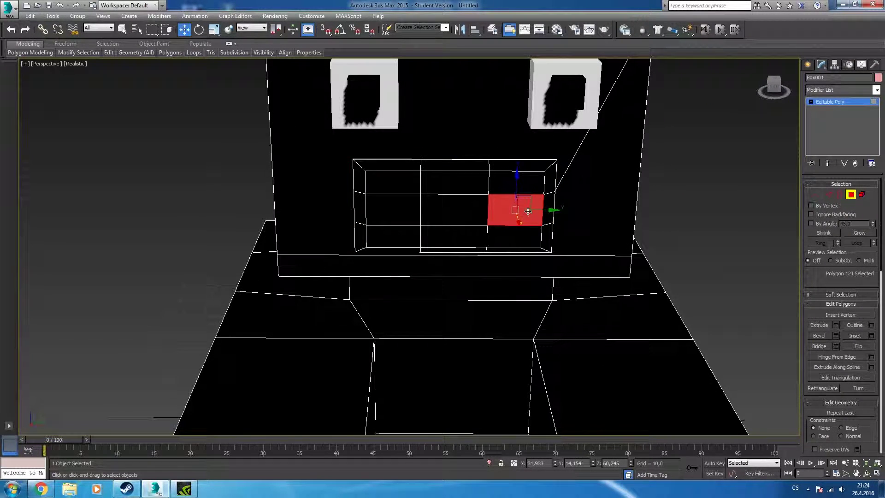
pyautogui.keyDown('ctrl'); pyautogui.click(530, 183); pyautogui.keyUp('ctrl')
pyautogui.keyDown('ctrl'); pyautogui.click(454, 182); pyautogui.keyUp('ctrl')
pyautogui.keyDown('ctrl'); pyautogui.click(396, 182); pyautogui.keyUp('ctrl')
pyautogui.click(390, 165)
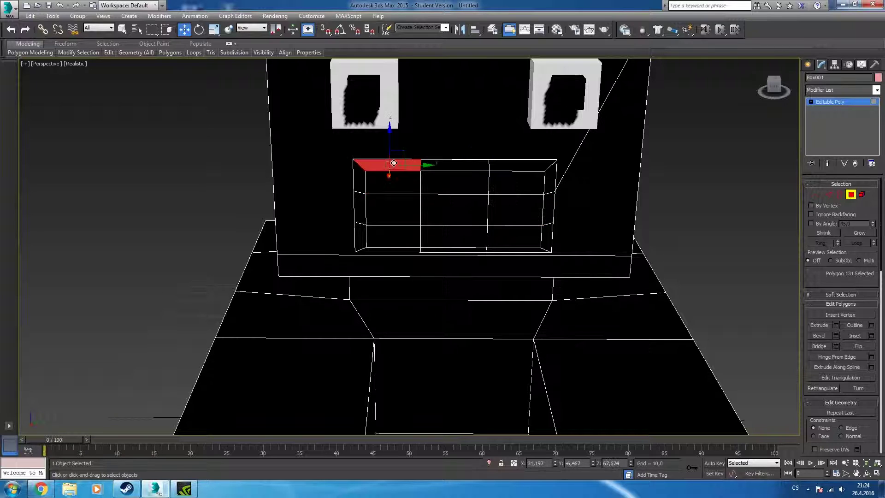
pyautogui.keyDown('ctrl'); pyautogui.click(359, 180); pyautogui.keyUp('ctrl')
pyautogui.keyDown('ctrl'); pyautogui.click(356, 208); pyautogui.keyUp('ctrl')
pyautogui.keyDown('ctrl'); pyautogui.click(358, 236); pyautogui.keyUp('ctrl')
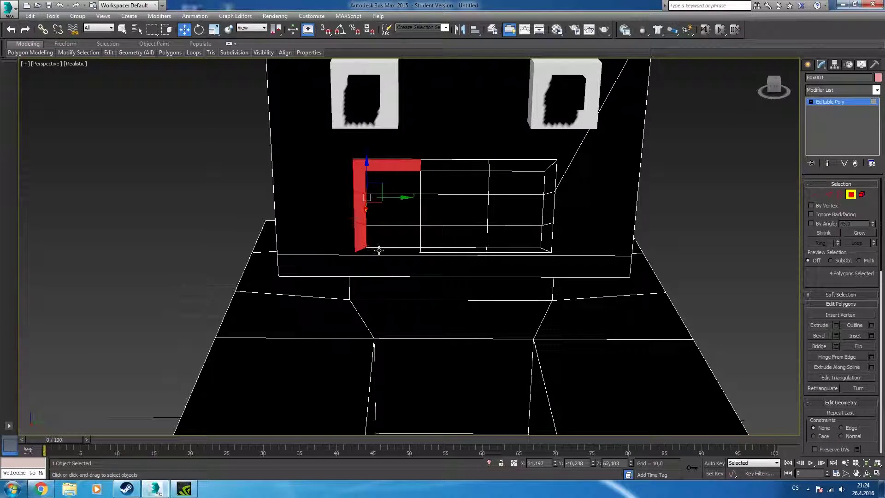
pyautogui.keyDown('ctrl'); pyautogui.click(390, 250); pyautogui.keyUp('ctrl')
pyautogui.keyDown('ctrl'); pyautogui.click(444, 250); pyautogui.keyUp('ctrl')
pyautogui.keyDown('ctrl'); pyautogui.click(532, 246); pyautogui.keyUp('ctrl')
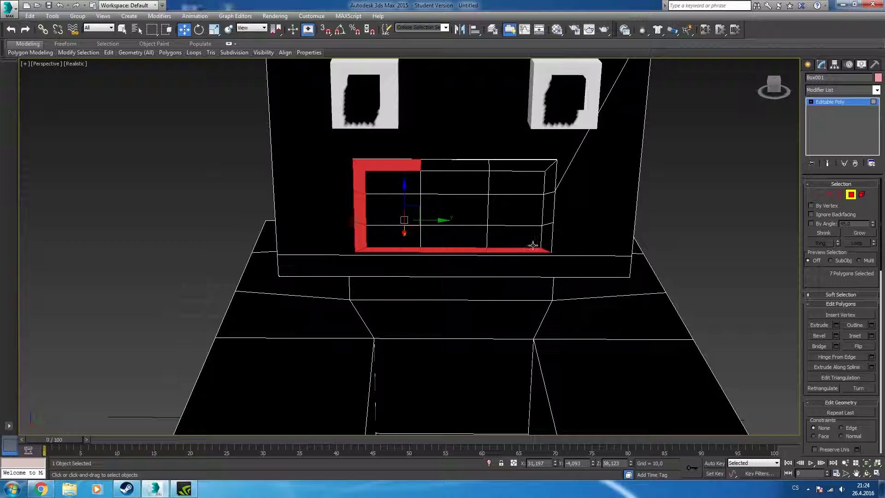
pyautogui.keyDown('ctrl'); pyautogui.click(549, 210); pyautogui.keyUp('ctrl')
pyautogui.keyDown('ctrl'); pyautogui.click(550, 182); pyautogui.keyUp('ctrl')
pyautogui.keyDown('ctrl'); pyautogui.click(520, 165); pyautogui.keyUp('ctrl')
pyautogui.keyDown('ctrl'); pyautogui.click(469, 166); pyautogui.keyUp('ctrl')
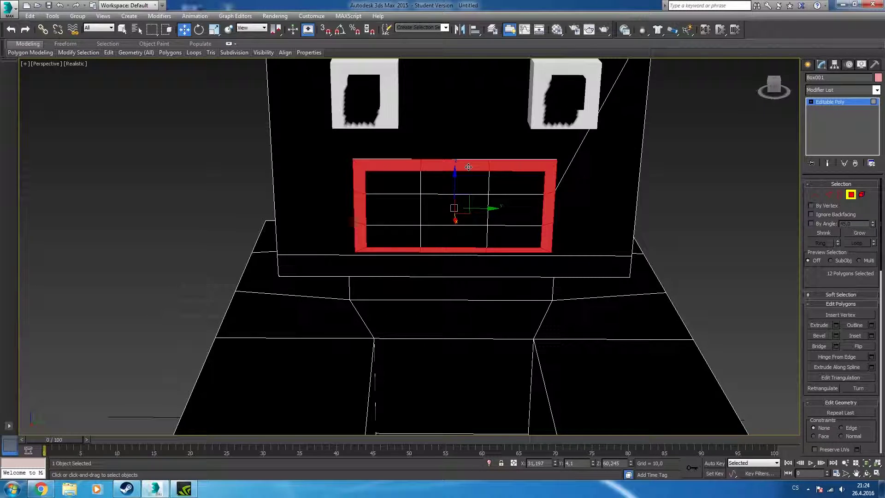
# Give unused material 03 - Default a salmon-red Diffuse and apply it to the mouth border
pyautogui.press('m')
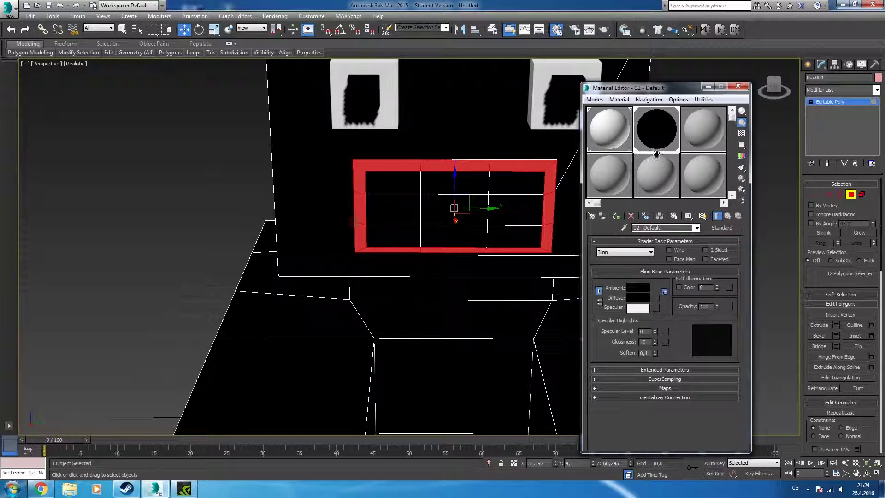
pyautogui.click(693, 137)
pyautogui.click(644, 303)
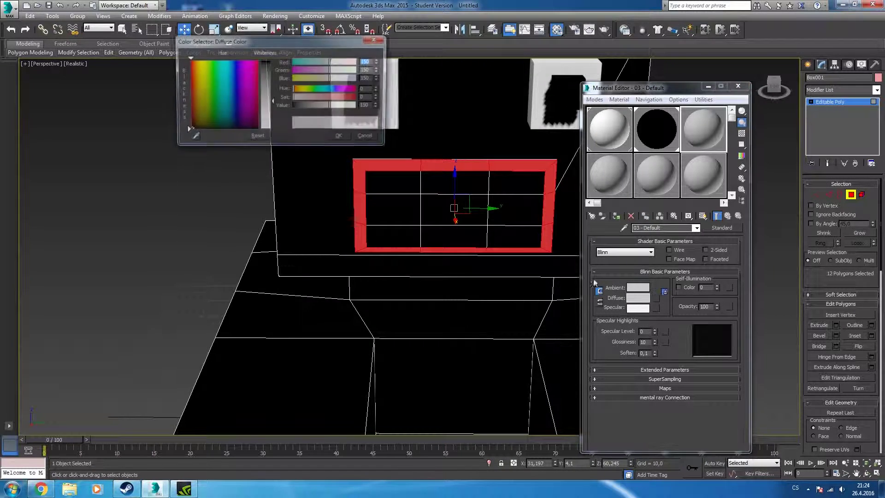
pyautogui.click(253, 69)
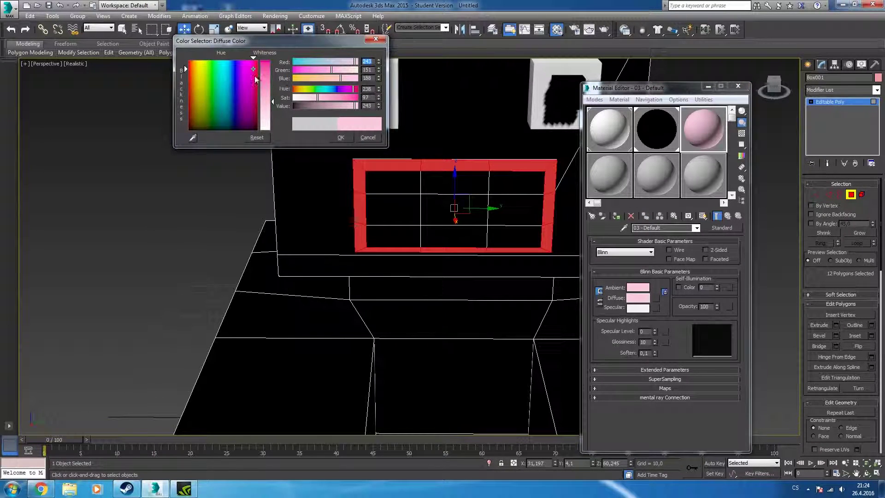
pyautogui.moveTo(255, 70)
pyautogui.mouseDown()
pyautogui.moveTo(191, 106)
pyautogui.moveTo(189, 95)
pyautogui.mouseUp()
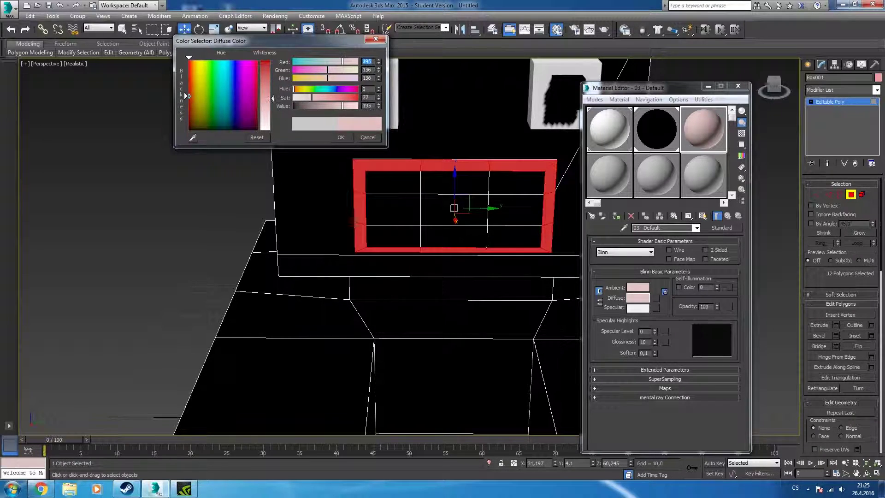
pyautogui.moveTo(274, 101); pyautogui.dragTo(273, 78)
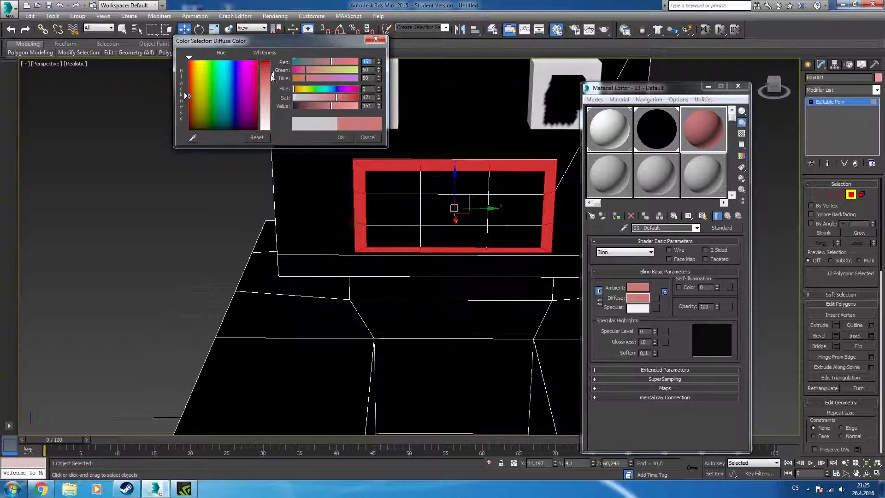
pyautogui.click(340, 137)
pyautogui.moveTo(710, 122); pyautogui.dragTo(525, 166)
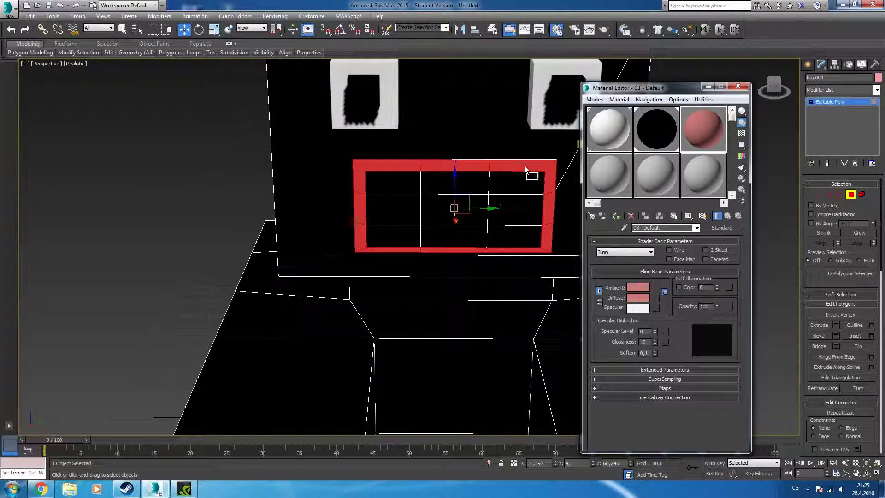
pyautogui.scroll(-1, 535, 162)
pyautogui.scroll(-4, 535, 162)
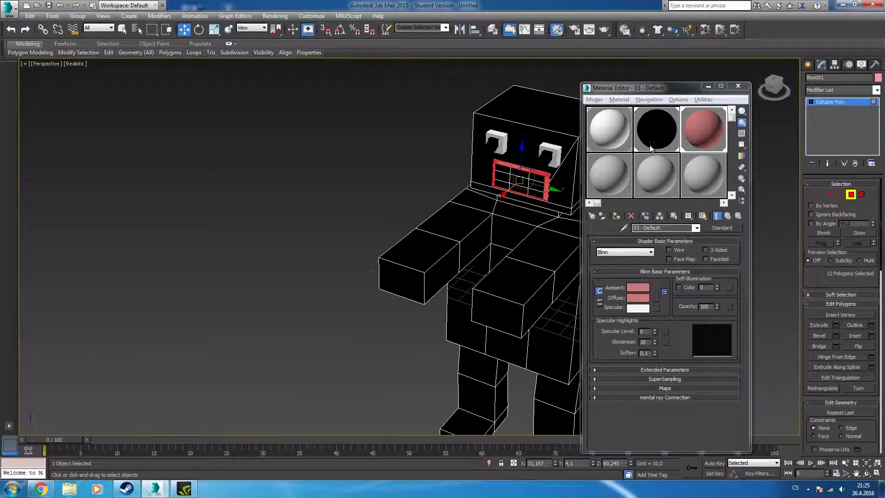
pyautogui.click(738, 85)
pyautogui.click(679, 243)
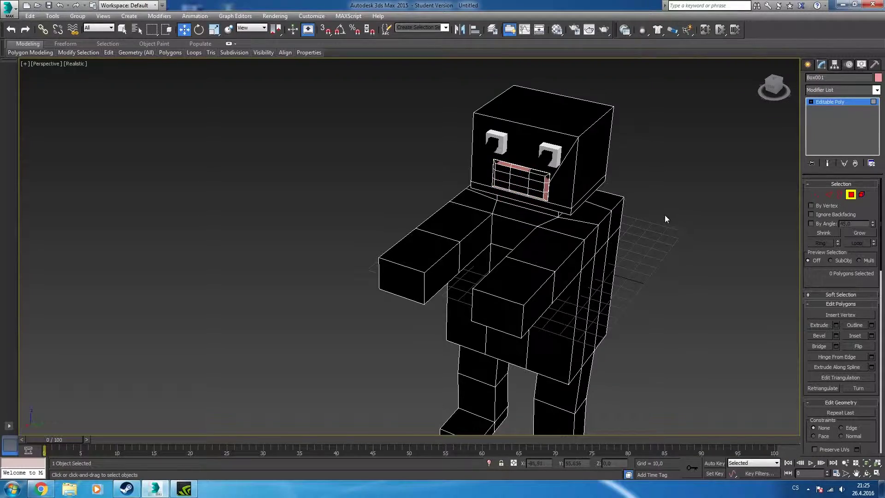
# Frame the face head-on and render a test image
pyautogui.moveTo(664, 218)
pyautogui.keyDown('alt'); pyautogui.mouseDown(button='middle')
pyautogui.moveTo(622, 208)
pyautogui.moveTo(688, 190)
pyautogui.mouseUp(button='middle'); pyautogui.keyUp('alt')
pyautogui.scroll(3, 543, 183)
pyautogui.scroll(3, 484, 174)
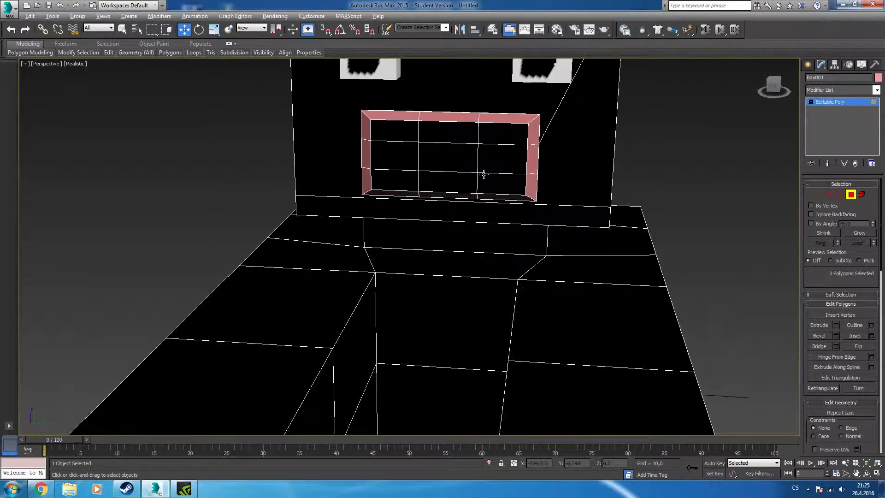
pyautogui.hotkey('shift', 'q')
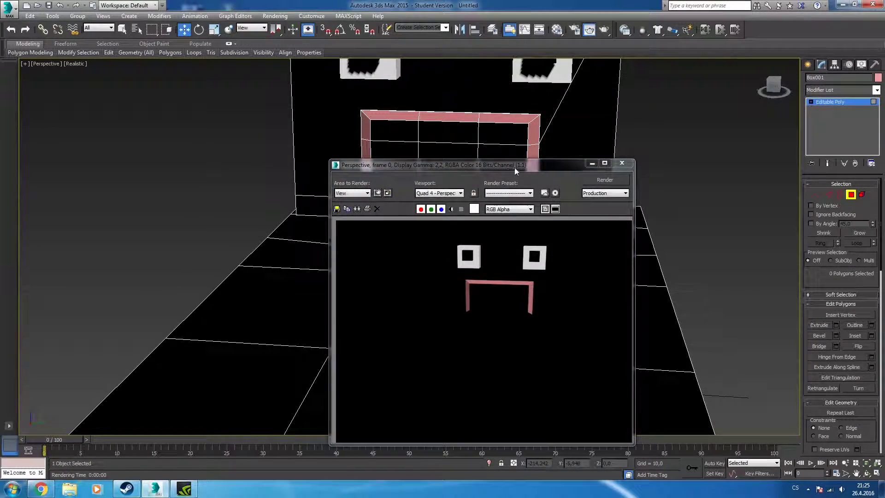
# Close the render, bring the whole character into view and select a head polygon
pyautogui.click(623, 165)
pyautogui.keyDown('alt'); pyautogui.moveTo(639, 136); pyautogui.dragTo(577, 149, button='middle'); pyautogui.keyUp('alt')
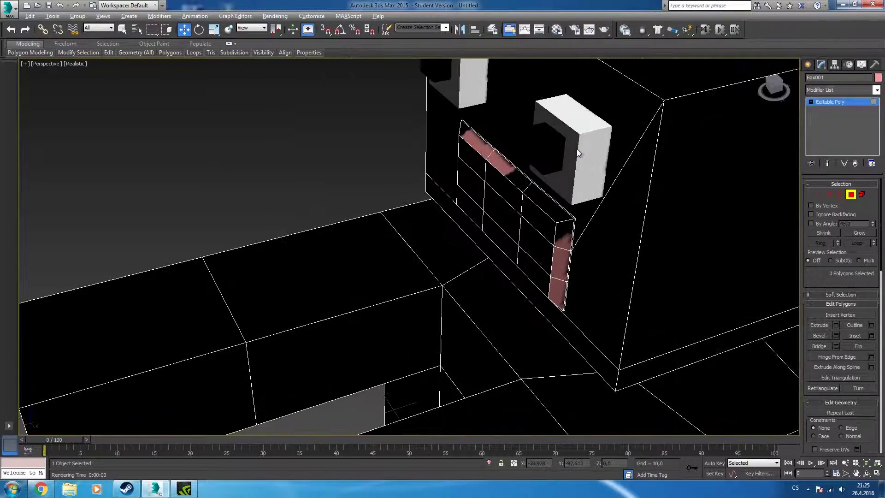
pyautogui.scroll(-4, 599, 150)
pyautogui.click(644, 160)
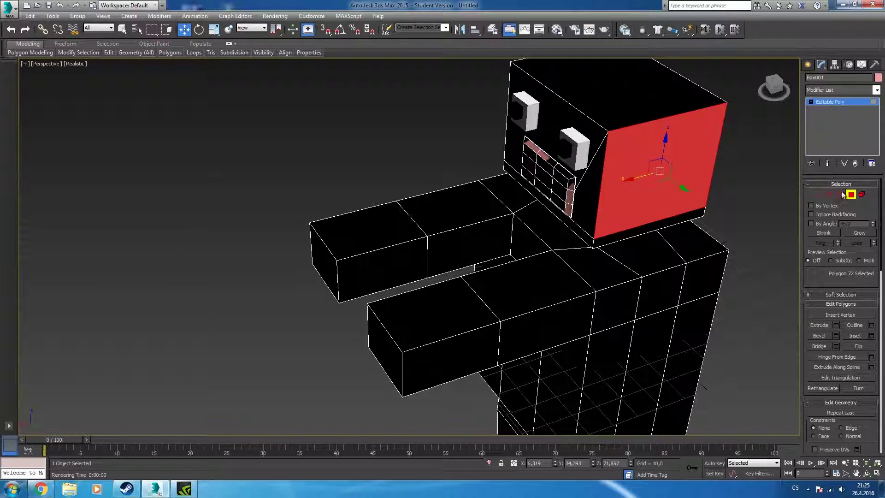
# Select the entire character mesh as an element, then return to Polygon mode
pyautogui.click(861, 194)
pyautogui.click(624, 230)
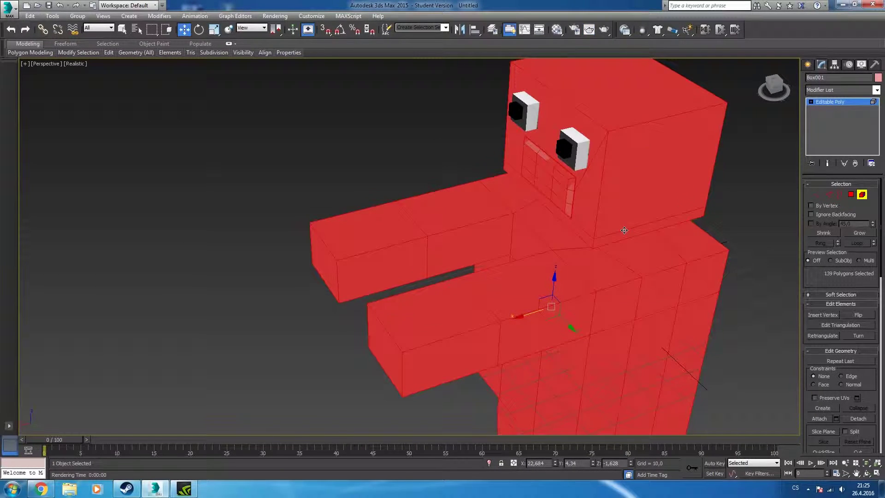
pyautogui.click(851, 194)
pyautogui.keyDown('alt'); pyautogui.moveTo(530, 177); pyautogui.dragTo(597, 177, button='middle'); pyautogui.keyUp('alt')
pyautogui.scroll(5, 598, 179)
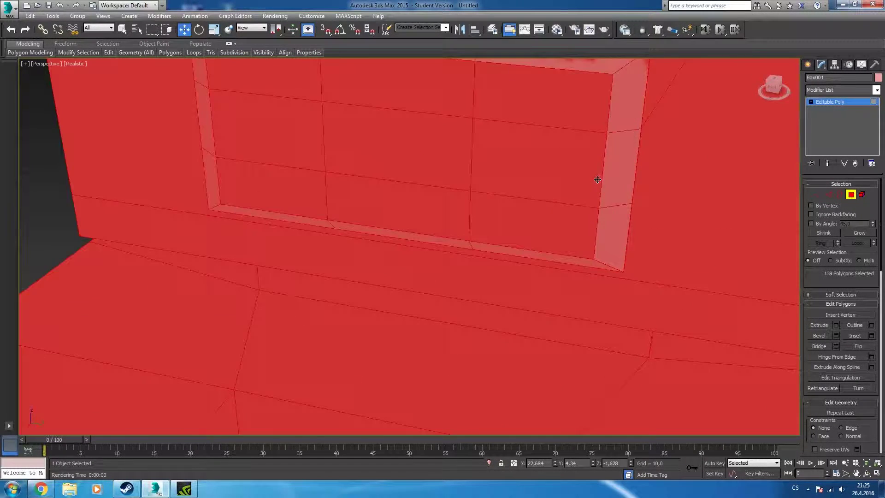
pyautogui.scroll(-2, 610, 165)
# Deselect the faces inside the mouth from the character selection
pyautogui.keyDown('alt'); pyautogui.click(619, 140); pyautogui.keyUp('alt')
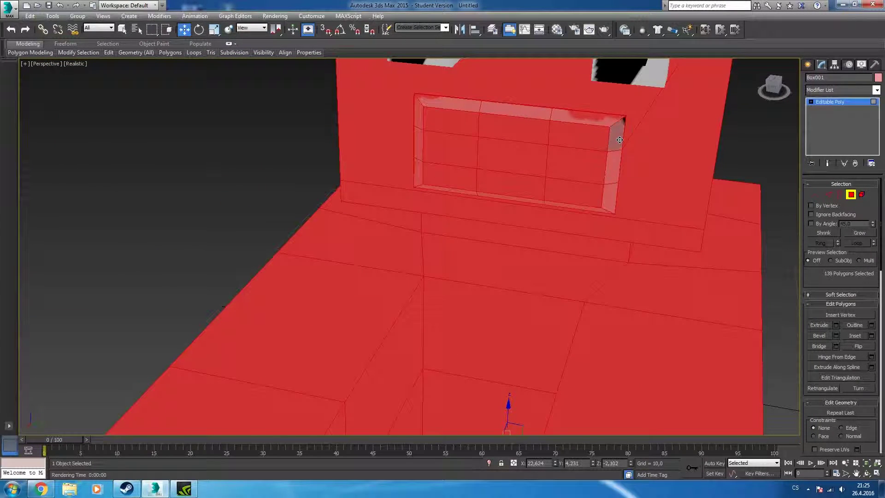
pyautogui.keyDown('ctrl'); pyautogui.click(615, 139); pyautogui.keyUp('ctrl')
pyautogui.keyDown('alt'); pyautogui.click(582, 133); pyautogui.keyUp('alt')
pyautogui.keyDown('alt'); pyautogui.click(576, 163); pyautogui.keyUp('alt')
pyautogui.keyDown('alt'); pyautogui.click(573, 191); pyautogui.keyUp('alt')
pyautogui.keyDown('alt'); pyautogui.click(512, 187); pyautogui.keyUp('alt')
pyautogui.keyDown('alt'); pyautogui.click(516, 156); pyautogui.keyUp('alt')
pyautogui.keyDown('alt'); pyautogui.click(511, 127); pyautogui.keyUp('alt')
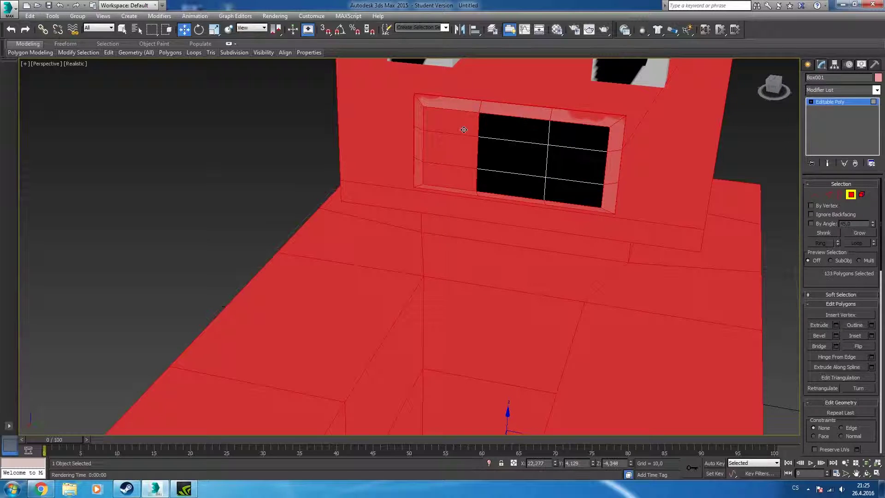
pyautogui.keyDown('alt'); pyautogui.click(464, 130); pyautogui.keyUp('alt')
pyautogui.keyDown('alt'); pyautogui.click(452, 147); pyautogui.keyUp('alt')
pyautogui.keyDown('alt'); pyautogui.click(445, 174); pyautogui.keyUp('alt')
# Deselect the mouth's rim faces and pick unused material slot 07 - Default
pyautogui.keyDown('alt'); pyautogui.click(417, 169); pyautogui.keyUp('alt')
pyautogui.keyDown('alt'); pyautogui.click(417, 143); pyautogui.keyUp('alt')
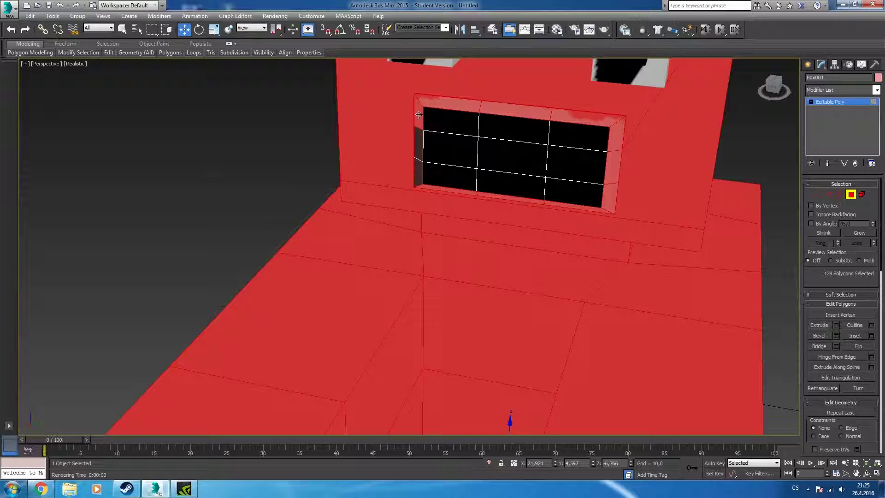
pyautogui.keyDown('alt'); pyautogui.click(419, 115); pyautogui.keyUp('alt')
pyautogui.keyDown('alt'); pyautogui.click(447, 100); pyautogui.keyUp('alt')
pyautogui.keyDown('alt'); pyautogui.click(515, 107); pyautogui.keyUp('alt')
pyautogui.keyDown('alt'); pyautogui.click(586, 115); pyautogui.keyUp('alt')
pyautogui.keyDown('alt'); pyautogui.click(616, 138); pyautogui.keyUp('alt')
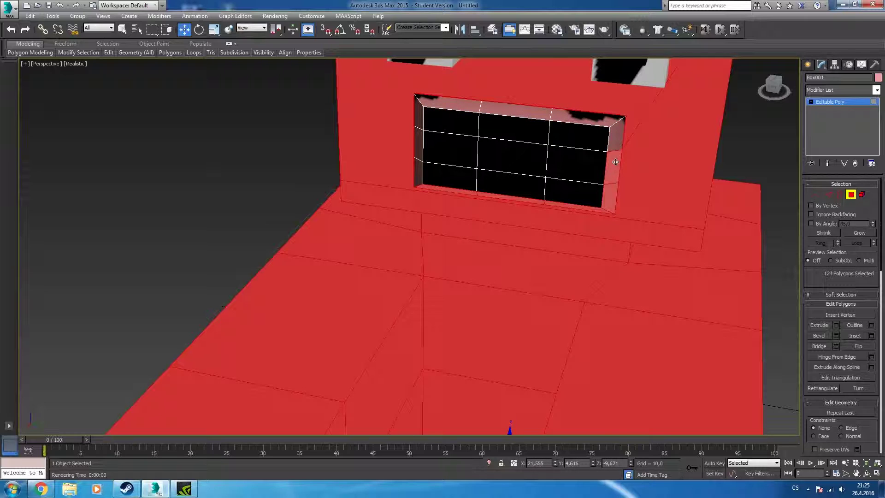
pyautogui.keyDown('alt'); pyautogui.click(615, 162); pyautogui.keyUp('alt')
pyautogui.keyDown('alt'); pyautogui.click(607, 198); pyautogui.keyUp('alt')
pyautogui.keyDown('alt'); pyautogui.click(583, 206); pyautogui.keyUp('alt')
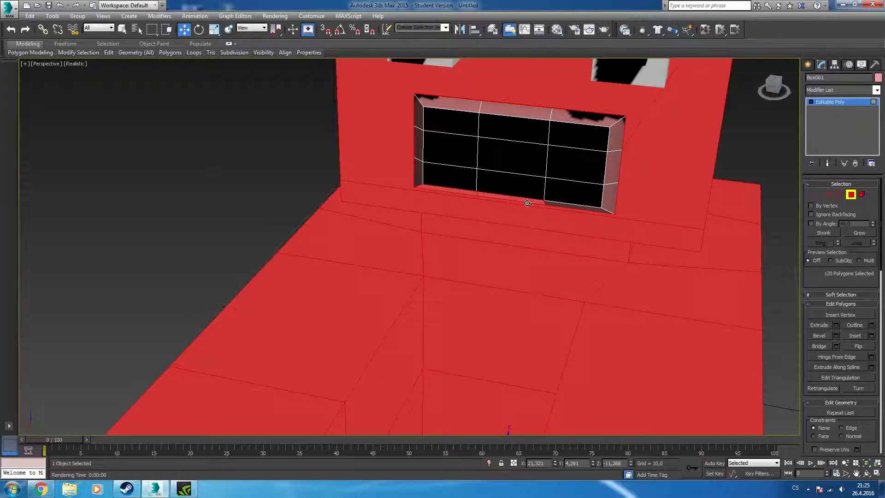
pyautogui.keyDown('alt'); pyautogui.click(525, 203); pyautogui.keyUp('alt')
pyautogui.keyDown('alt'); pyautogui.click(462, 193); pyautogui.keyUp('alt')
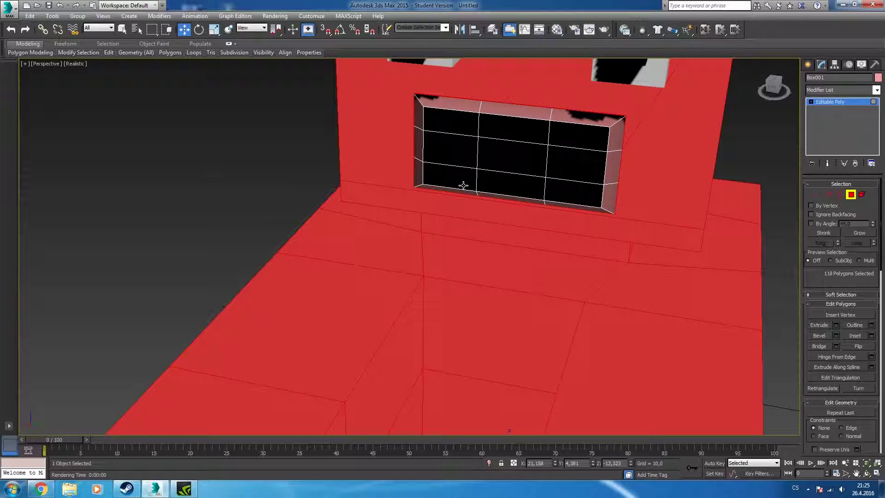
pyautogui.press('m')
pyautogui.click(607, 185)
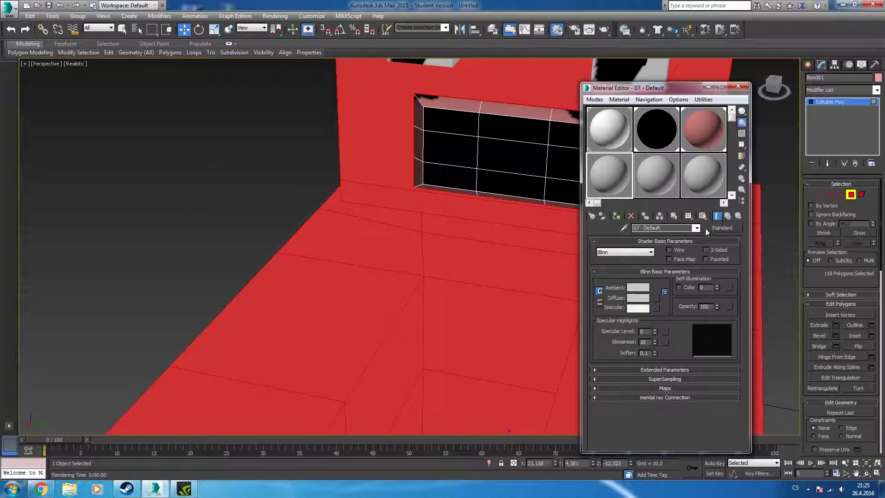
# Set material 07 - Default's Diffuse colour to green (56,141,44)
pyautogui.click(638, 302)
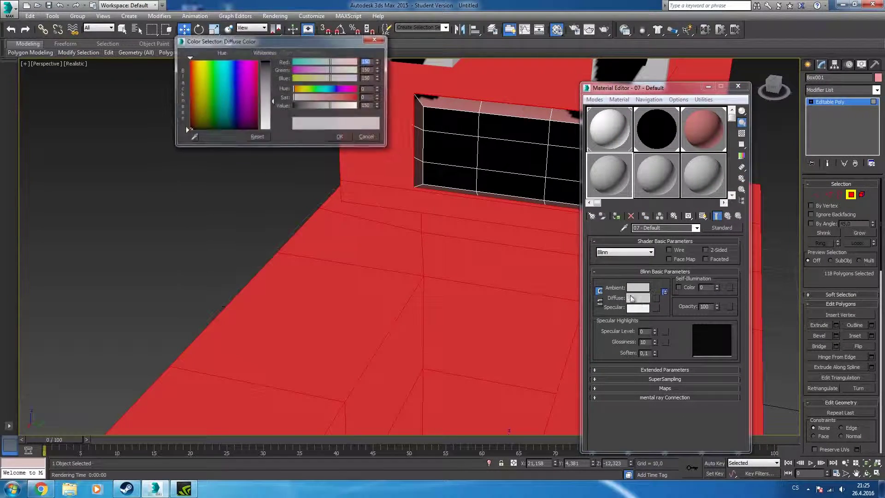
pyautogui.click(211, 98)
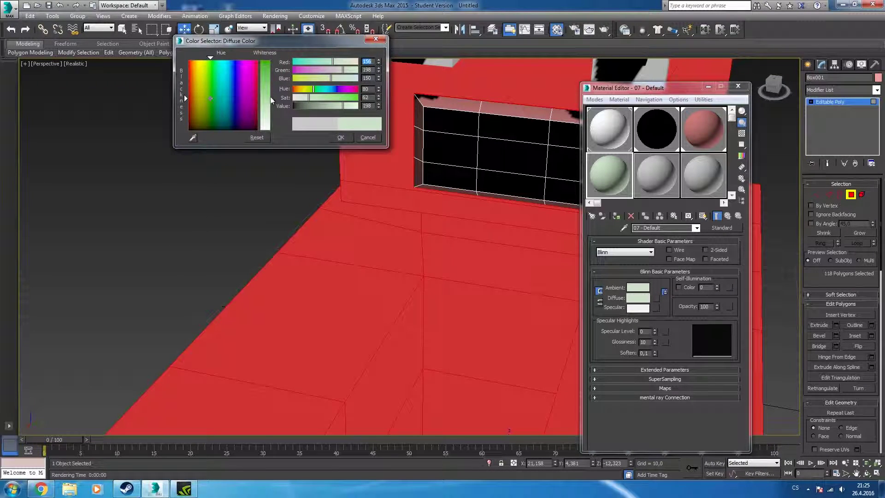
pyautogui.moveTo(270, 97); pyautogui.dragTo(270, 72)
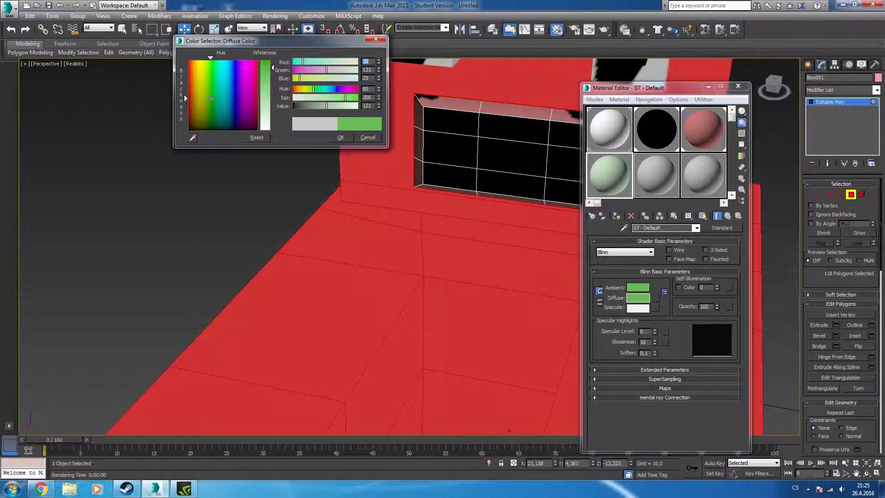
pyautogui.click(340, 138)
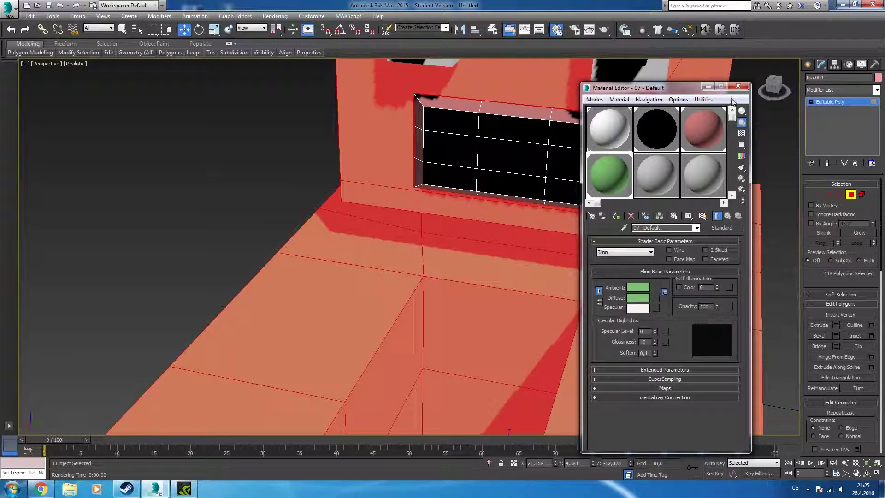
# Close the Material Editor and render a front test image of the green character
pyautogui.click(738, 86)
pyautogui.keyDown('alt'); pyautogui.moveTo(733, 89); pyautogui.dragTo(650, 119, button='middle'); pyautogui.keyUp('alt')
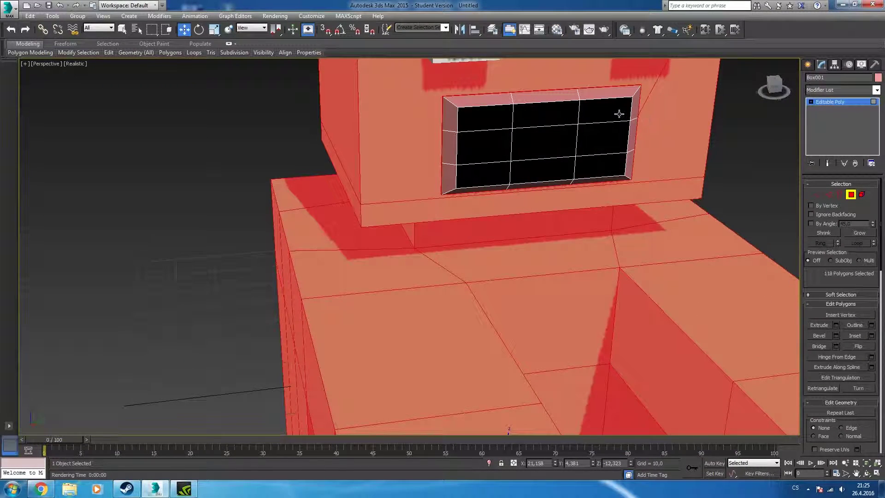
pyautogui.scroll(-5, 619, 113)
pyautogui.hotkey('shift', 'q')
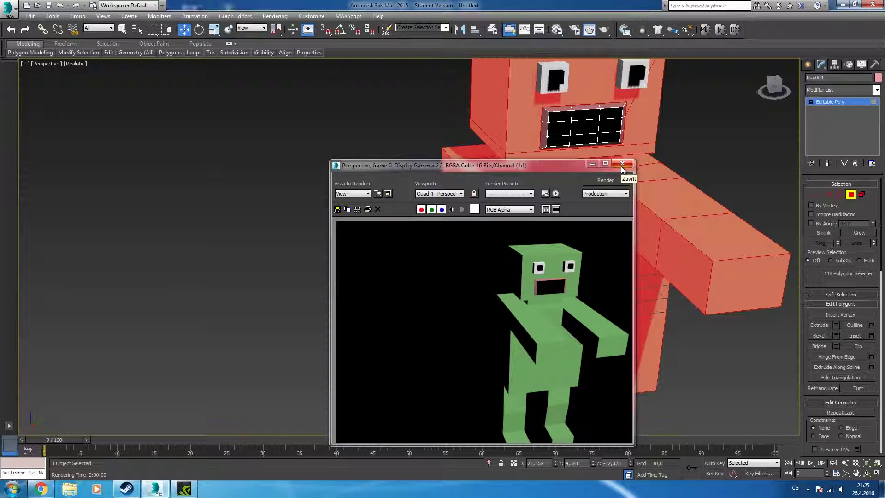
# Close the test render and clear the current face selection
pyautogui.click(622, 164)
pyautogui.scroll(3, 599, 277)
pyautogui.scroll(2, 616, 332)
pyautogui.click(630, 383)
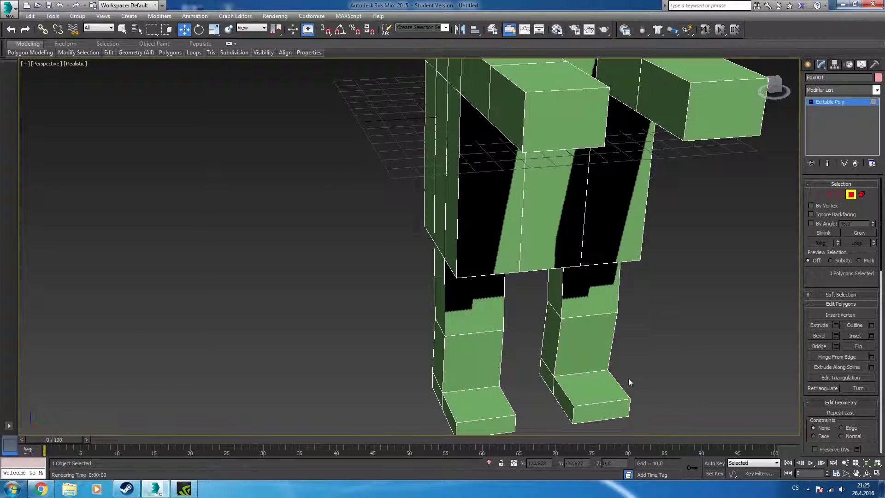
# Select the top and side faces of the right foot
pyautogui.click(596, 403)
pyautogui.keyDown('ctrl'); pyautogui.click(570, 410); pyautogui.keyUp('ctrl')
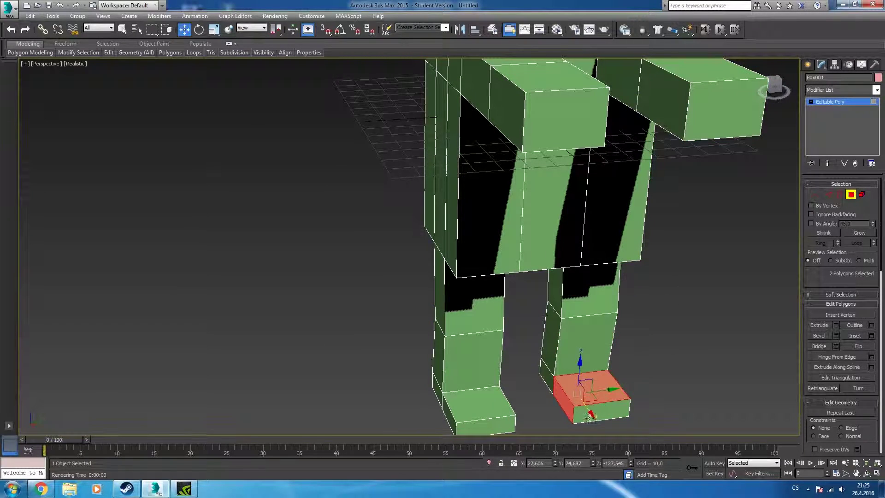
pyautogui.keyDown('ctrl'); pyautogui.click(620, 409); pyautogui.keyUp('ctrl')
pyautogui.keyDown('alt'); pyautogui.moveTo(620, 409); pyautogui.dragTo(626, 340, button='middle'); pyautogui.keyUp('alt')
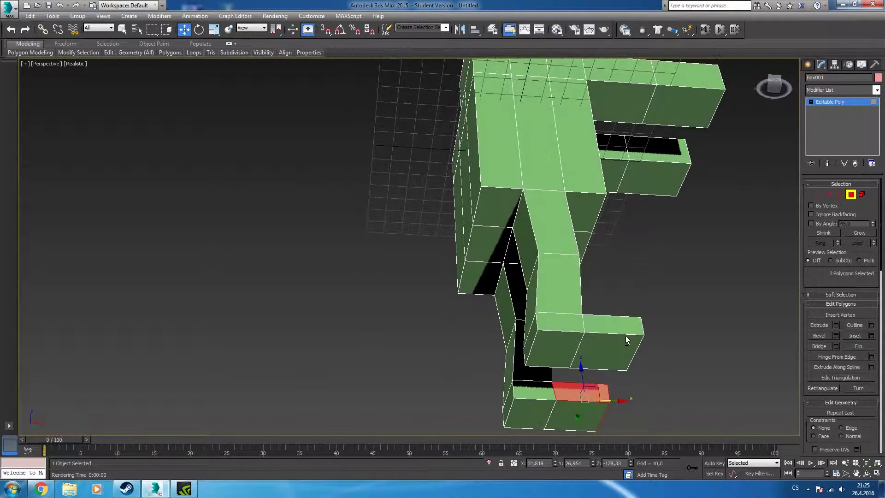
pyautogui.keyDown('ctrl'); pyautogui.click(577, 412); pyautogui.keyUp('ctrl')
pyautogui.keyDown('ctrl'); pyautogui.click(530, 415); pyautogui.keyUp('ctrl')
pyautogui.keyDown('ctrl'); pyautogui.click(528, 392); pyautogui.keyUp('ctrl')
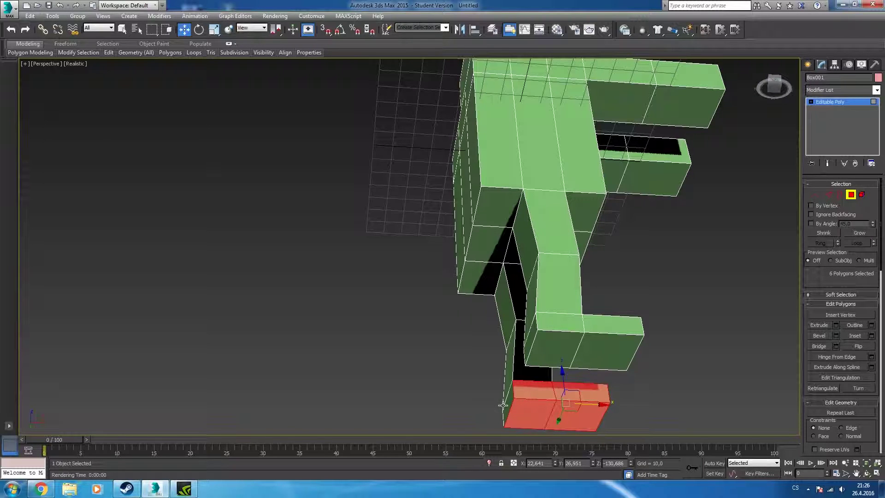
pyautogui.keyDown('ctrl'); pyautogui.click(508, 408); pyautogui.keyUp('ctrl')
pyautogui.keyDown('alt'); pyautogui.click(508, 375); pyautogui.keyUp('alt')
pyautogui.keyDown('alt'); pyautogui.moveTo(508, 375); pyautogui.dragTo(638, 441, button='middle'); pyautogui.keyUp('alt')
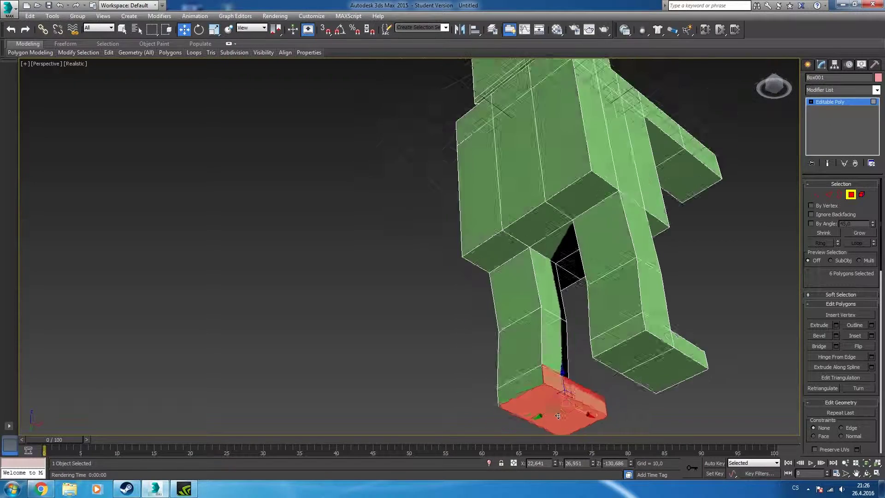
pyautogui.keyDown('ctrl'); pyautogui.click(605, 404); pyautogui.keyUp('ctrl')
pyautogui.keyDown('ctrl'); pyautogui.click(568, 400); pyautogui.keyUp('ctrl')
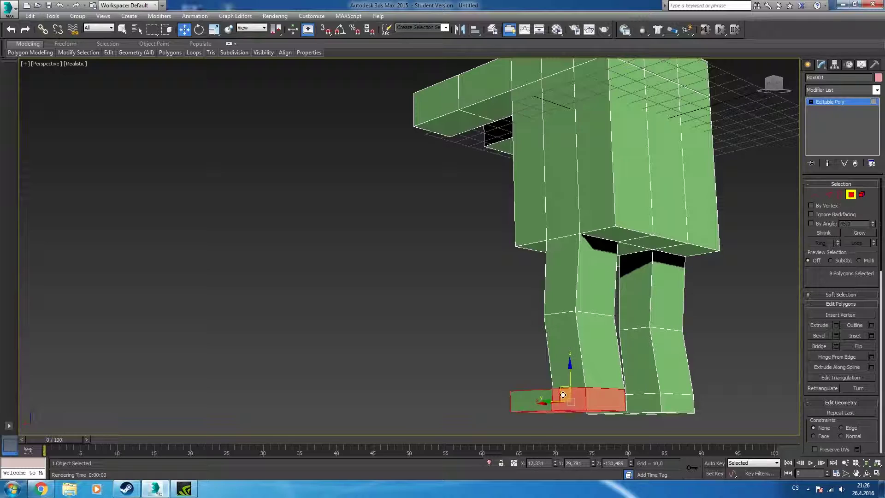
pyautogui.keyDown('ctrl'); pyautogui.click(530, 401); pyautogui.keyUp('ctrl')
# Add the left foot and remaining foot faces to the selection, then open the Material Editor
pyautogui.moveTo(530, 401)
pyautogui.keyDown('alt'); pyautogui.mouseDown(button='middle')
pyautogui.moveTo(584, 400)
pyautogui.moveTo(525, 409)
pyautogui.mouseUp(button='middle'); pyautogui.keyUp('alt')
pyautogui.keyDown('ctrl'); pyautogui.click(454, 402); pyautogui.keyUp('ctrl')
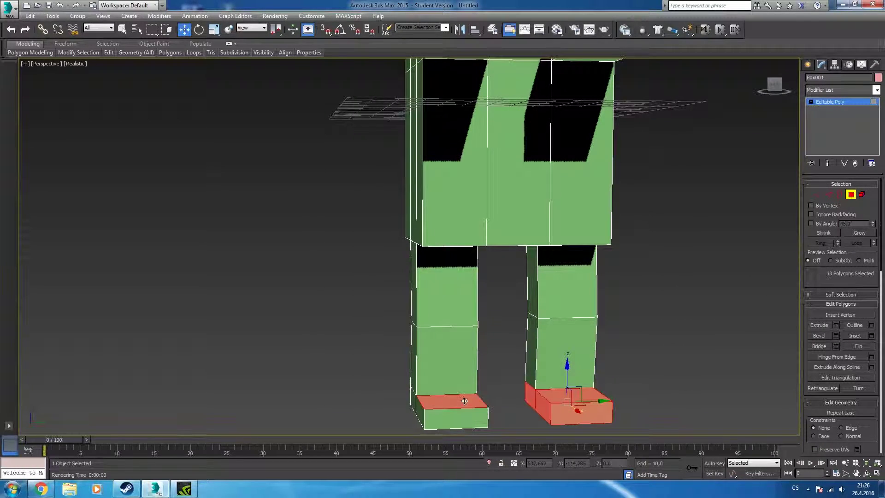
pyautogui.keyDown('ctrl'); pyautogui.click(454, 420); pyautogui.keyUp('ctrl')
pyautogui.keyDown('ctrl'); pyautogui.click(421, 410); pyautogui.keyUp('ctrl')
pyautogui.moveTo(439, 416)
pyautogui.keyDown('alt'); pyautogui.mouseDown(button='middle')
pyautogui.moveTo(498, 357)
pyautogui.moveTo(538, 409)
pyautogui.moveTo(592, 406)
pyautogui.mouseUp(button='middle'); pyautogui.keyUp('alt')
pyautogui.keyDown('ctrl'); pyautogui.click(498, 357); pyautogui.keyUp('ctrl')
pyautogui.keyDown('ctrl'); pyautogui.click(454, 373); pyautogui.keyUp('ctrl')
pyautogui.keyDown('ctrl'); pyautogui.click(501, 365); pyautogui.keyUp('ctrl')
pyautogui.keyDown('ctrl'); pyautogui.click(533, 359); pyautogui.keyUp('ctrl')
pyautogui.keyDown('ctrl'); pyautogui.click(538, 409); pyautogui.keyUp('ctrl')
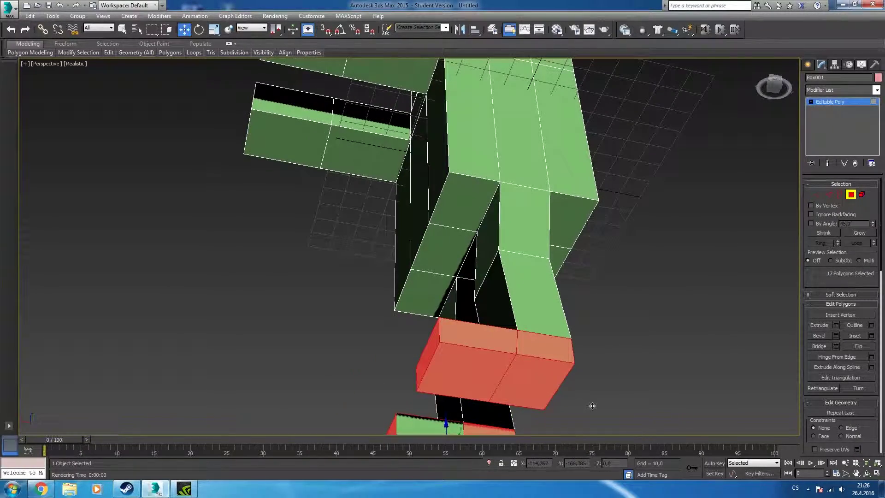
pyautogui.keyDown('ctrl'); pyautogui.click(418, 426); pyautogui.keyUp('ctrl')
pyautogui.moveTo(417, 426)
pyautogui.keyDown('alt'); pyautogui.mouseDown(button='middle')
pyautogui.moveTo(445, 383)
pyautogui.moveTo(546, 343)
pyautogui.mouseUp(button='middle'); pyautogui.keyUp('alt')
pyautogui.scroll(-3, 445, 383)
pyautogui.press('m')
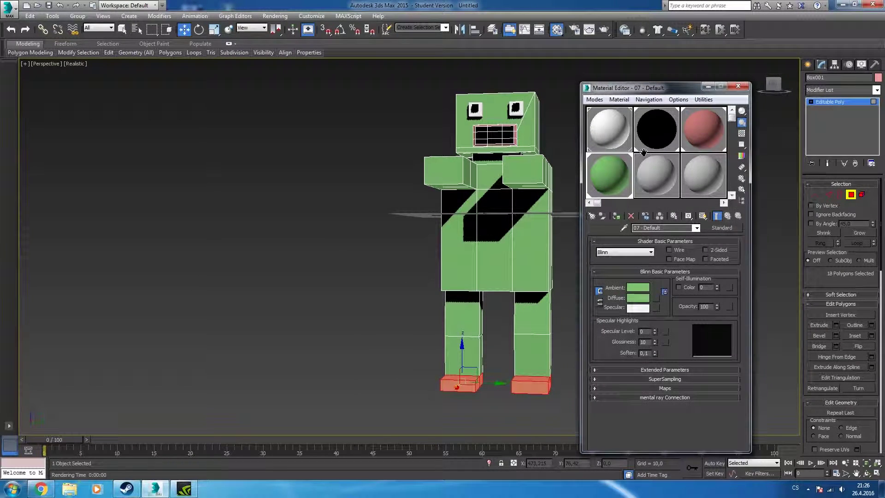
# Give material 08 - Default an orange-brown Diffuse colour
pyautogui.click(641, 300)
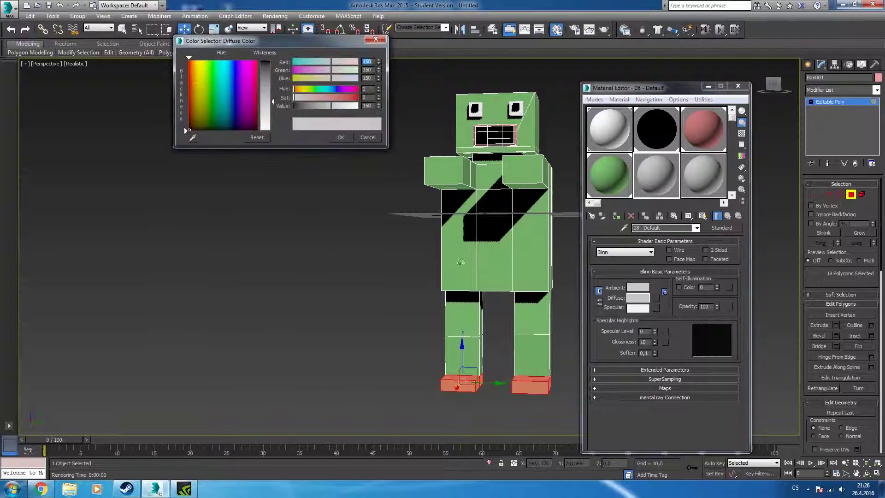
pyautogui.moveTo(244, 121); pyautogui.dragTo(191, 102)
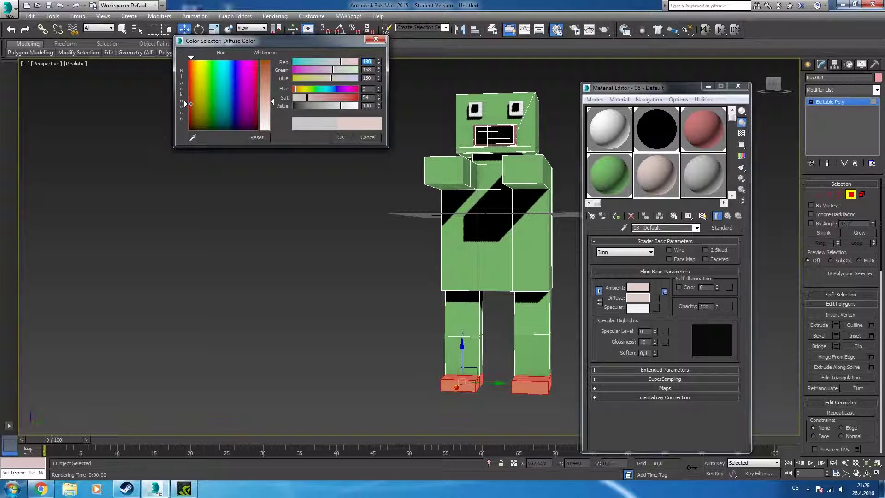
pyautogui.moveTo(275, 103); pyautogui.dragTo(273, 61)
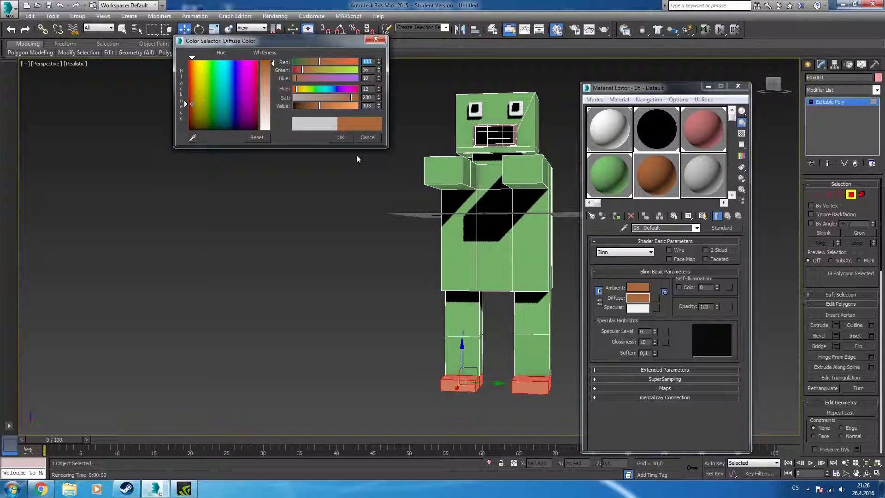
pyautogui.click(342, 137)
# Apply the brown material to the selected feet faces and check it in a test render
pyautogui.moveTo(673, 199); pyautogui.dragTo(536, 388)
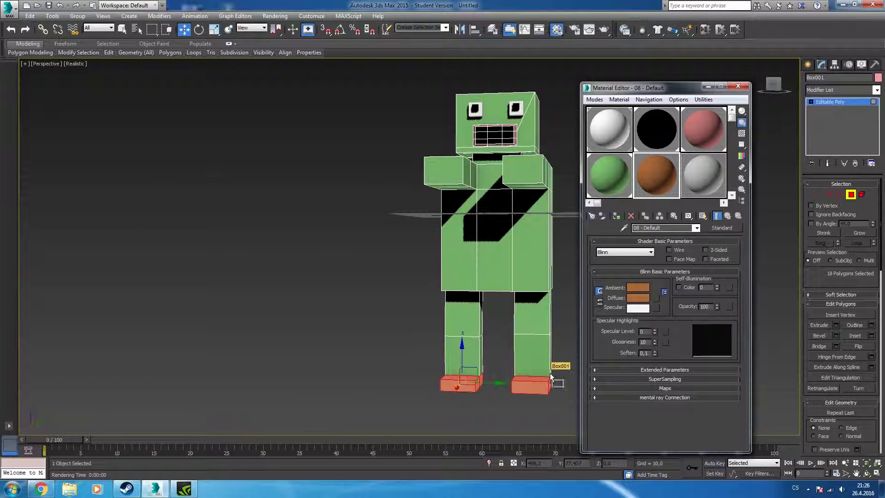
pyautogui.click(738, 86)
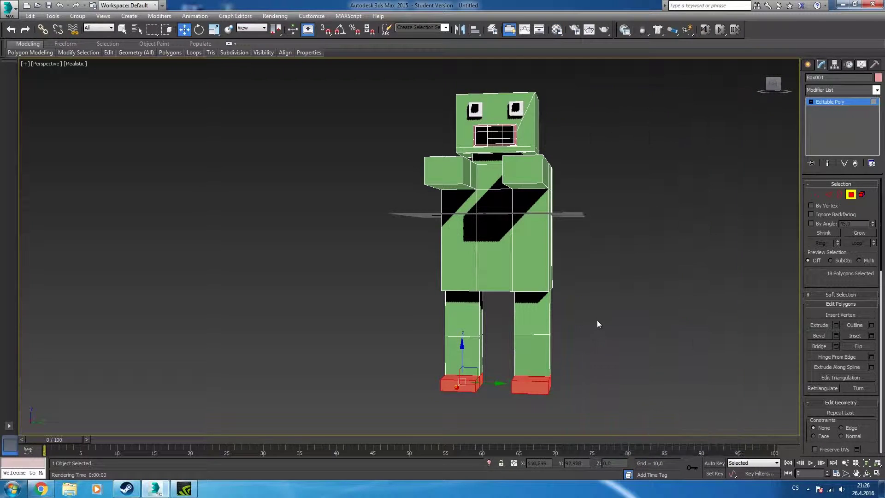
pyautogui.click(596, 324)
pyautogui.hotkey('shift', 'q')
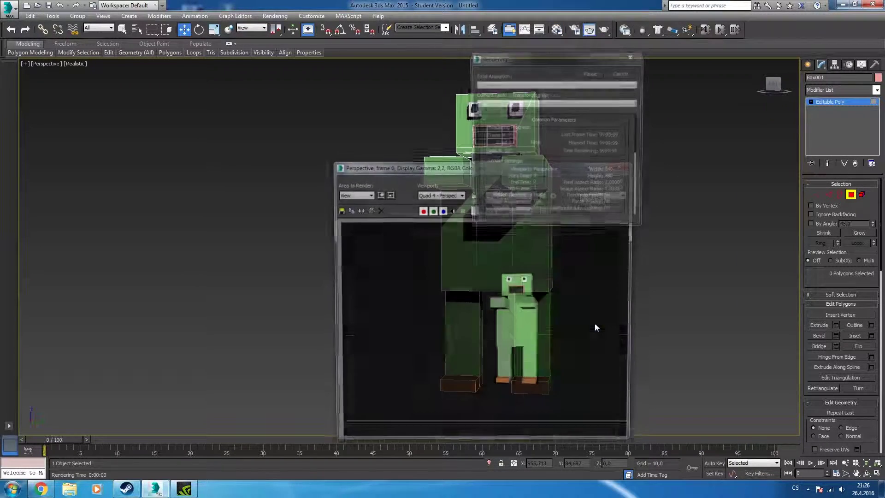
pyautogui.click(623, 164)
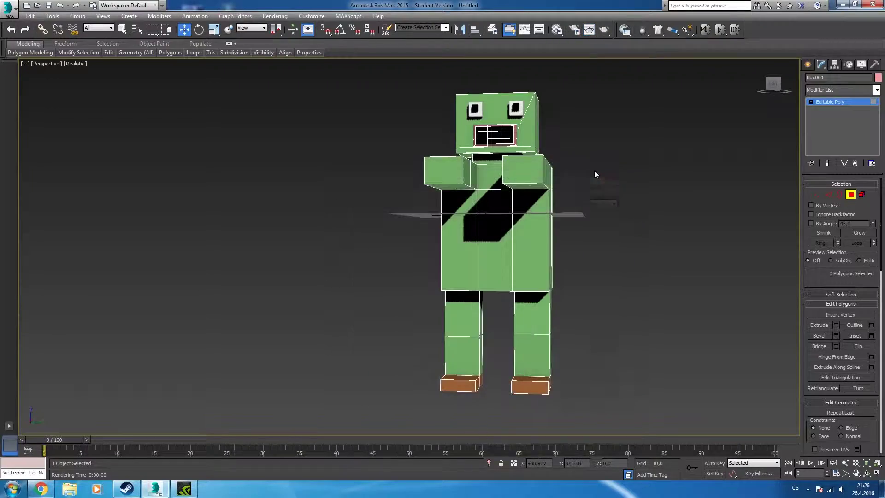
pyautogui.keyDown('alt'); pyautogui.moveTo(569, 318); pyautogui.dragTo(558, 276, button='middle'); pyautogui.keyUp('alt')
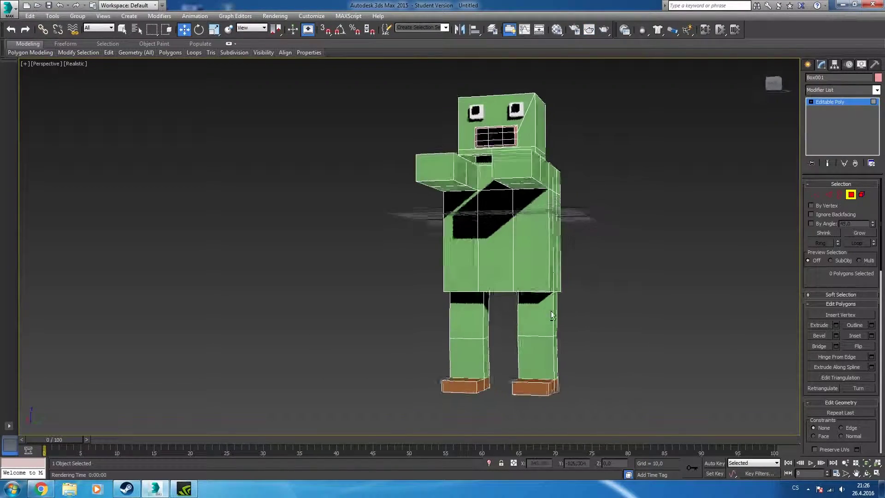
# Select the lower leg faces from the front, side and back views
pyautogui.click(534, 355)
pyautogui.keyDown('alt'); pyautogui.moveTo(598, 345); pyautogui.dragTo(548, 360, button='middle'); pyautogui.keyUp('alt')
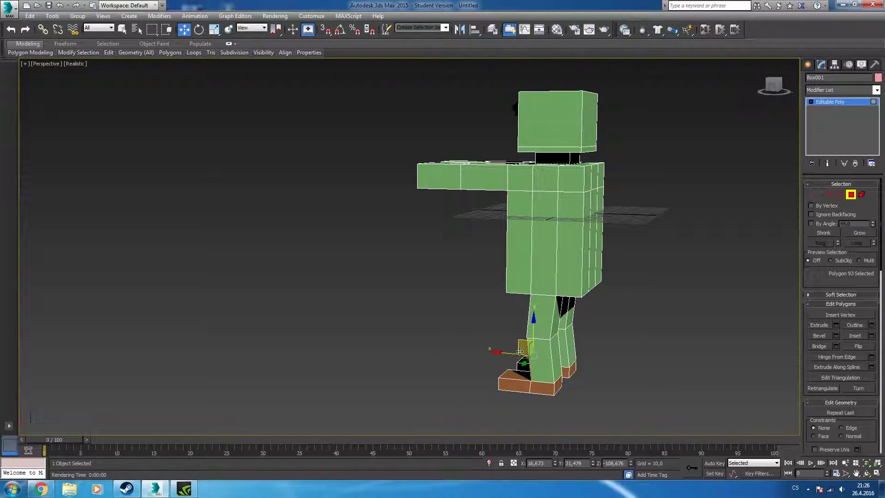
pyautogui.keyDown('ctrl'); pyautogui.click(542, 362); pyautogui.keyUp('ctrl')
pyautogui.keyDown('alt'); pyautogui.moveTo(502, 338); pyautogui.dragTo(648, 339, button='middle'); pyautogui.keyUp('alt')
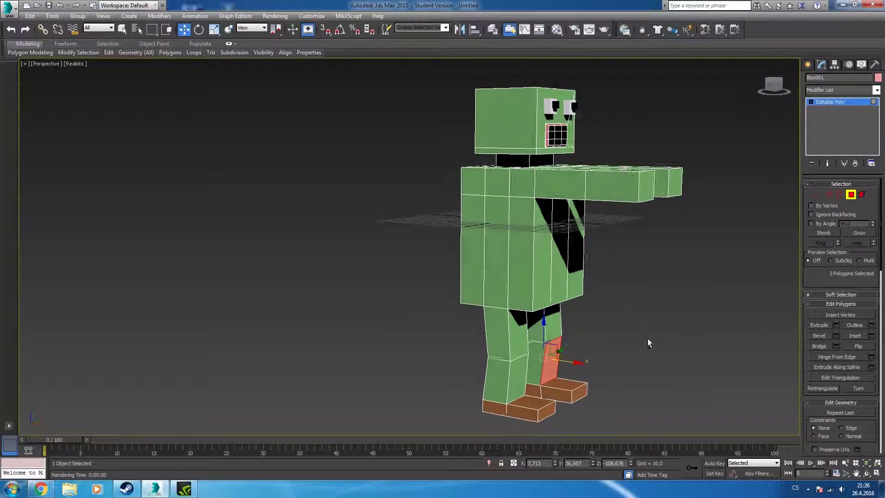
pyautogui.keyDown('ctrl'); pyautogui.click(535, 359); pyautogui.keyUp('ctrl')
pyautogui.keyDown('ctrl'); pyautogui.click(516, 378); pyautogui.keyUp('ctrl')
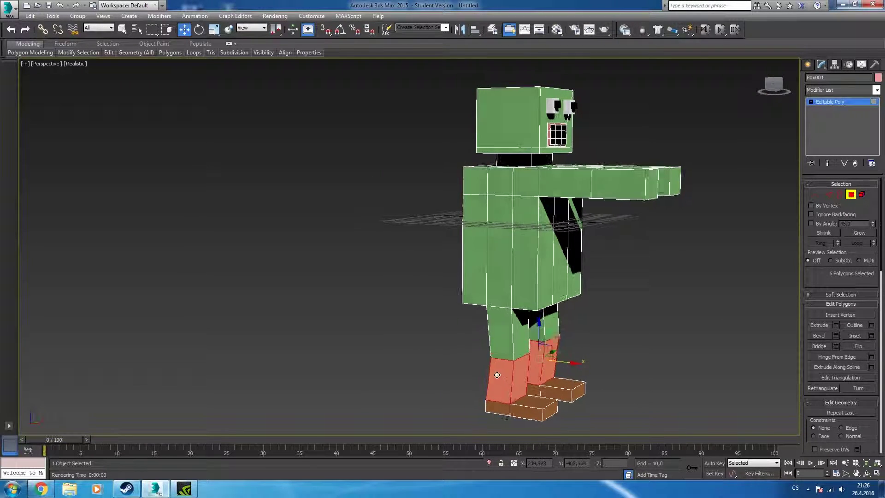
pyautogui.keyDown('alt'); pyautogui.moveTo(497, 379); pyautogui.dragTo(559, 370, button='middle'); pyautogui.keyUp('alt')
pyautogui.keyDown('ctrl'); pyautogui.click(546, 351); pyautogui.keyUp('ctrl')
pyautogui.keyDown('ctrl'); pyautogui.click(548, 322); pyautogui.keyUp('ctrl')
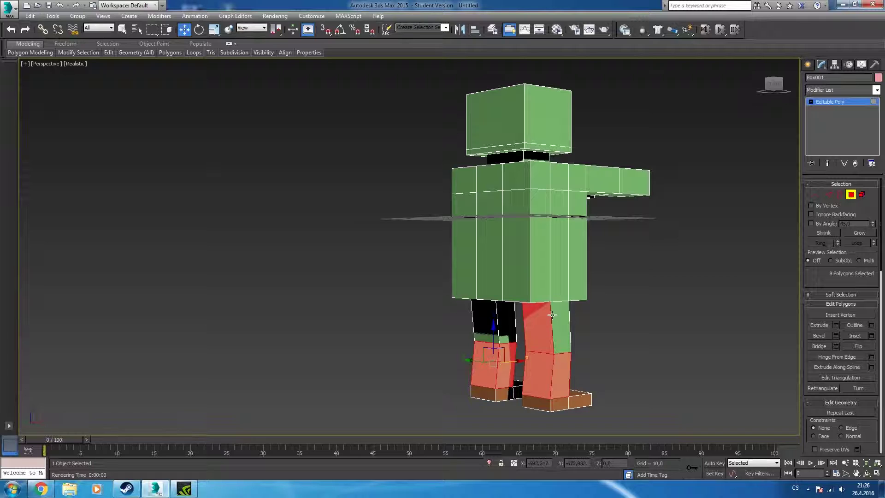
# Add the remaining side and back leg faces to the pants selection
pyautogui.moveTo(560, 323)
pyautogui.keyDown('alt'); pyautogui.mouseDown(button='middle')
pyautogui.moveTo(557, 330)
pyautogui.moveTo(460, 330)
pyautogui.mouseUp(button='middle'); pyautogui.keyUp('alt')
pyautogui.keyDown('ctrl'); pyautogui.click(505, 325); pyautogui.keyUp('ctrl')
pyautogui.keyDown('ctrl'); pyautogui.click(507, 326); pyautogui.keyUp('ctrl')
pyautogui.keyDown('ctrl'); pyautogui.click(514, 368); pyautogui.keyUp('ctrl')
pyautogui.keyDown('ctrl'); pyautogui.click(548, 322); pyautogui.keyUp('ctrl')
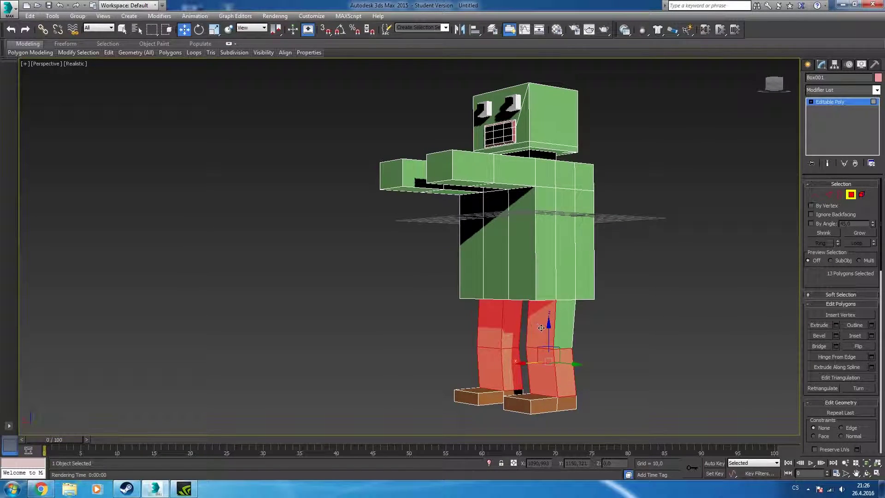
pyautogui.moveTo(547, 323)
pyautogui.keyDown('alt'); pyautogui.mouseDown(button='middle')
pyautogui.moveTo(487, 334)
pyautogui.moveTo(507, 323)
pyautogui.moveTo(574, 328)
pyautogui.moveTo(480, 302)
pyautogui.moveTo(458, 316)
pyautogui.moveTo(505, 308)
pyautogui.moveTo(495, 292)
pyautogui.mouseUp(button='middle'); pyautogui.keyUp('alt')
pyautogui.keyDown('ctrl'); pyautogui.click(486, 334); pyautogui.keyUp('ctrl')
pyautogui.keyDown('ctrl'); pyautogui.click(514, 325); pyautogui.keyUp('ctrl')
pyautogui.keyDown('ctrl'); pyautogui.click(507, 322); pyautogui.keyUp('ctrl')
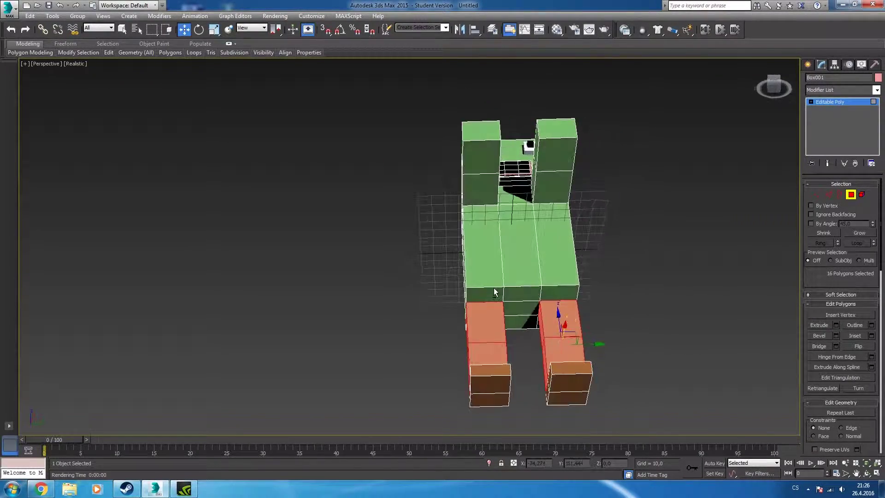
# Insert a horizontal Swift Loop edge loop across the lower torso
pyautogui.keyDown('alt'); pyautogui.moveTo(533, 243); pyautogui.dragTo(530, 258, button='middle'); pyautogui.keyUp('alt')
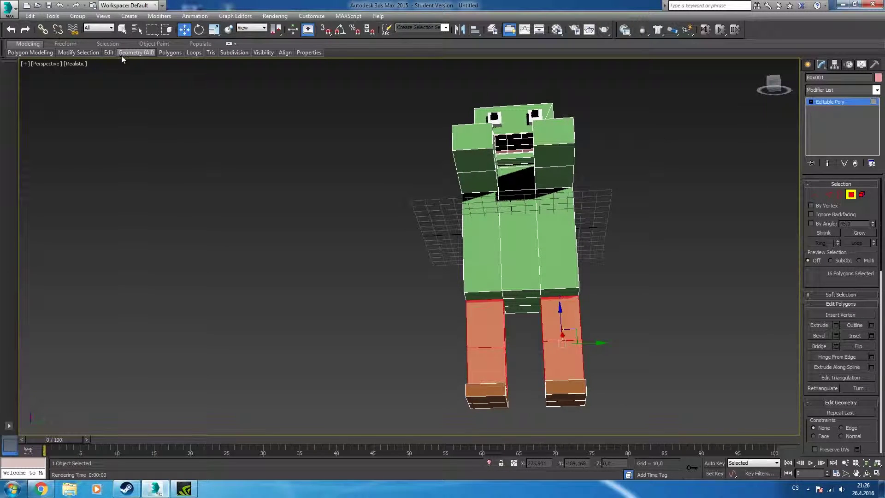
pyautogui.click(184, 75)
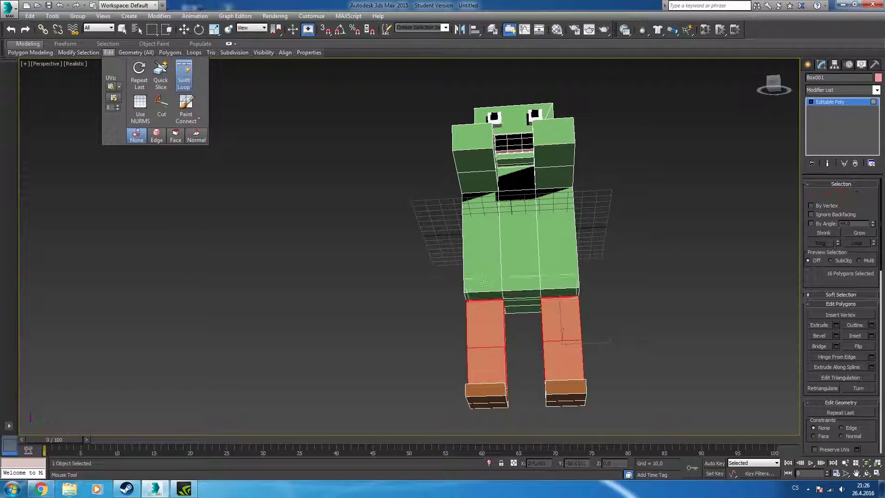
pyautogui.click(524, 262)
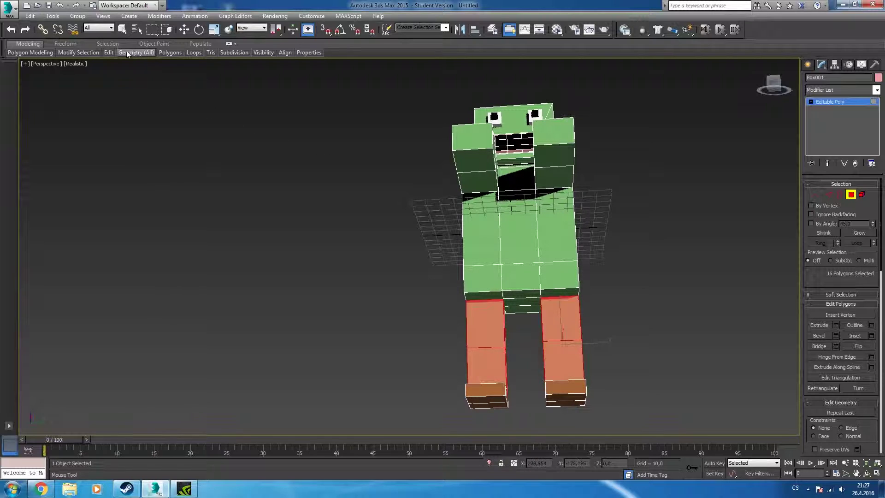
pyautogui.moveTo(135, 52)
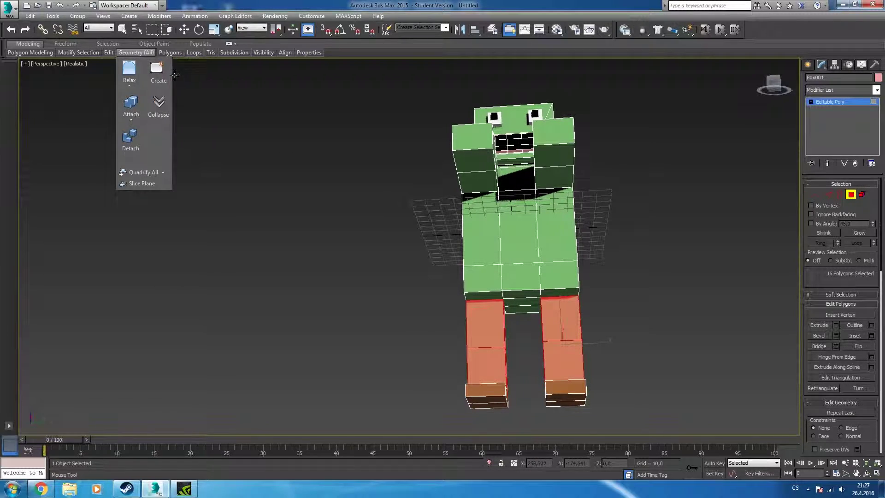
# Leave Swift Loop and add the front waist faces to the pants selection
pyautogui.click(185, 88)
pyautogui.press('w')
pyautogui.keyDown('alt'); pyautogui.moveTo(458, 221); pyautogui.dragTo(469, 256, button='middle'); pyautogui.keyUp('alt')
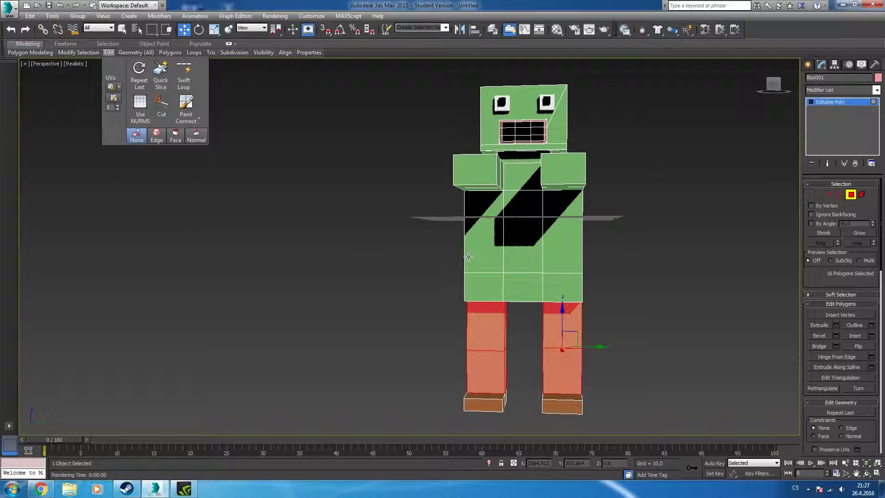
pyautogui.keyDown('ctrl'); pyautogui.click(521, 287); pyautogui.keyUp('ctrl')
pyautogui.keyDown('ctrl'); pyautogui.click(563, 286); pyautogui.keyUp('ctrl')
pyautogui.keyDown('ctrl'); pyautogui.click(484, 286); pyautogui.keyUp('ctrl')
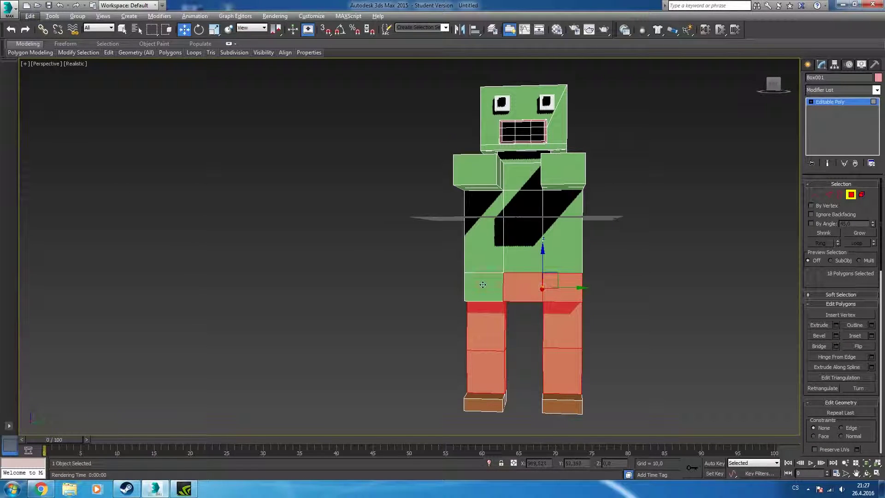
# Add the side and rear waist faces around the lower torso
pyautogui.moveTo(399, 288)
pyautogui.keyDown('alt'); pyautogui.mouseDown(button='middle')
pyautogui.moveTo(494, 281)
pyautogui.moveTo(502, 303)
pyautogui.moveTo(471, 291)
pyautogui.moveTo(484, 277)
pyautogui.moveTo(509, 291)
pyautogui.moveTo(518, 323)
pyautogui.mouseUp(button='middle'); pyautogui.keyUp('alt')
pyautogui.keyDown('ctrl'); pyautogui.click(541, 284); pyautogui.keyUp('ctrl')
pyautogui.keyDown('ctrl'); pyautogui.click(490, 281); pyautogui.keyUp('ctrl')
pyautogui.keyDown('ctrl'); pyautogui.click(520, 278); pyautogui.keyUp('ctrl')
pyautogui.keyDown('ctrl'); pyautogui.click(492, 282); pyautogui.keyUp('ctrl')
pyautogui.keyDown('ctrl'); pyautogui.click(471, 290); pyautogui.keyUp('ctrl')
pyautogui.keyDown('ctrl'); pyautogui.click(507, 277); pyautogui.keyUp('ctrl')
pyautogui.keyDown('ctrl'); pyautogui.click(467, 276); pyautogui.keyUp('ctrl')
# Add the last hip faces, bringing the pants selection to 35 faces
pyautogui.keyDown('ctrl'); pyautogui.click(510, 291); pyautogui.keyUp('ctrl')
pyautogui.keyDown('ctrl'); pyautogui.click(493, 306); pyautogui.keyUp('ctrl')
pyautogui.keyDown('ctrl'); pyautogui.click(518, 323); pyautogui.keyUp('ctrl')
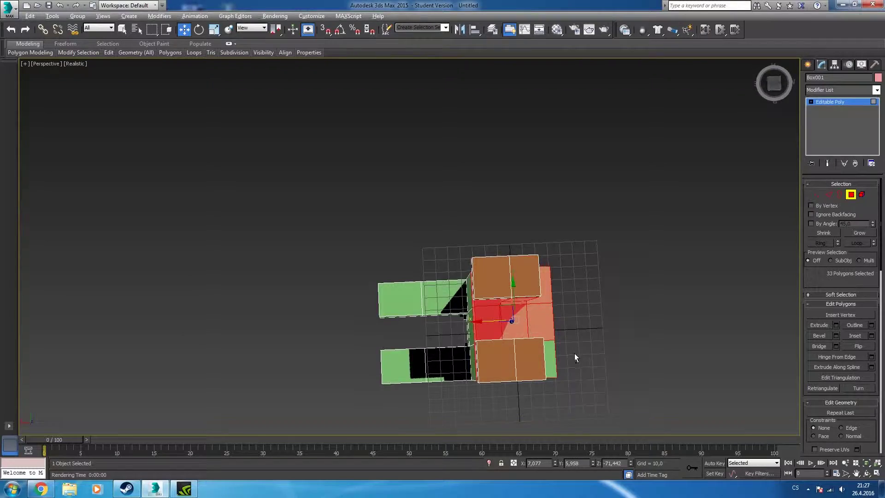
pyautogui.moveTo(574, 353)
pyautogui.keyDown('alt'); pyautogui.mouseDown(button='middle')
pyautogui.moveTo(546, 338)
pyautogui.moveTo(523, 379)
pyautogui.mouseUp(button='middle'); pyautogui.keyUp('alt')
pyautogui.keyDown('ctrl'); pyautogui.click(565, 312); pyautogui.keyUp('ctrl')
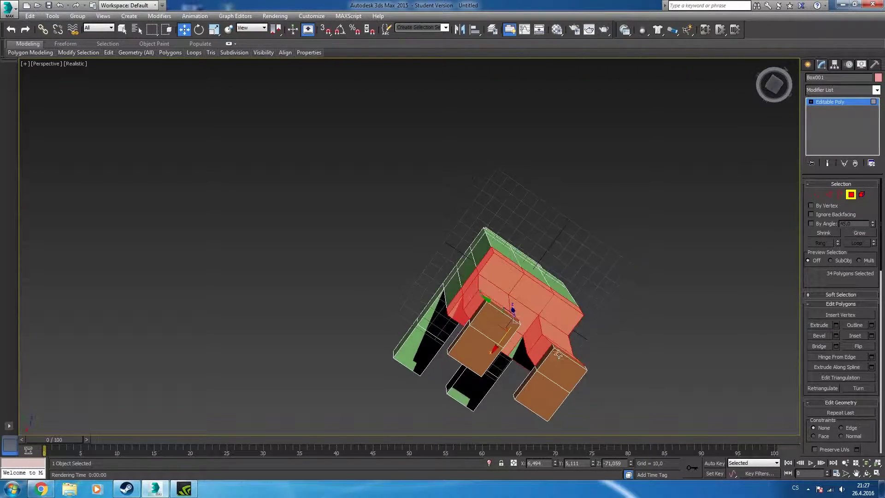
pyautogui.moveTo(566, 312)
pyautogui.keyDown('alt'); pyautogui.mouseDown(button='middle')
pyautogui.moveTo(601, 348)
pyautogui.moveTo(534, 352)
pyautogui.mouseUp(button='middle'); pyautogui.keyUp('alt')
pyautogui.keyDown('ctrl'); pyautogui.click(474, 291); pyautogui.keyUp('ctrl')
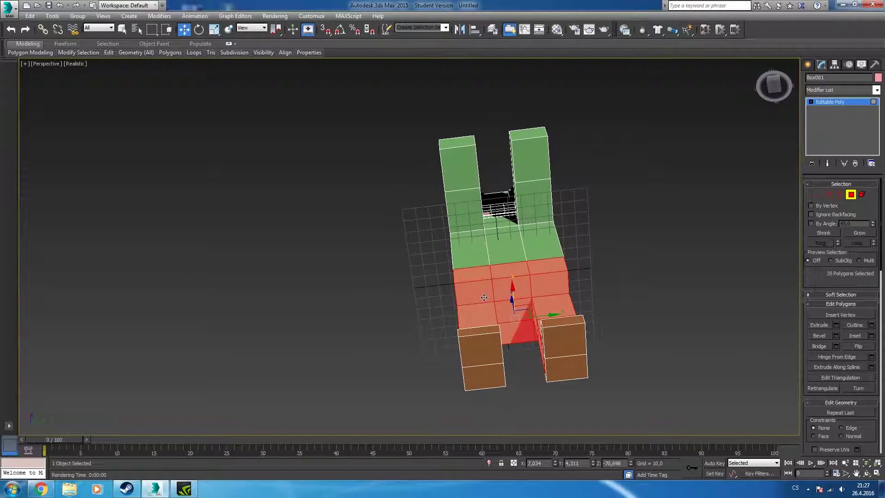
pyautogui.keyDown('alt'); pyautogui.moveTo(475, 291); pyautogui.dragTo(530, 326, button='middle'); pyautogui.keyUp('alt')
# Give an unused material slot a saturated blue diffuse colour
pyautogui.press('m')
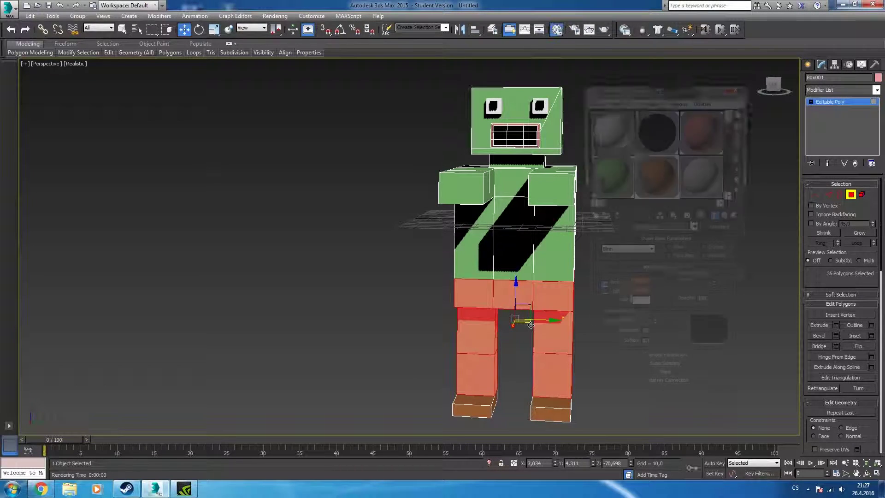
pyautogui.click(702, 192)
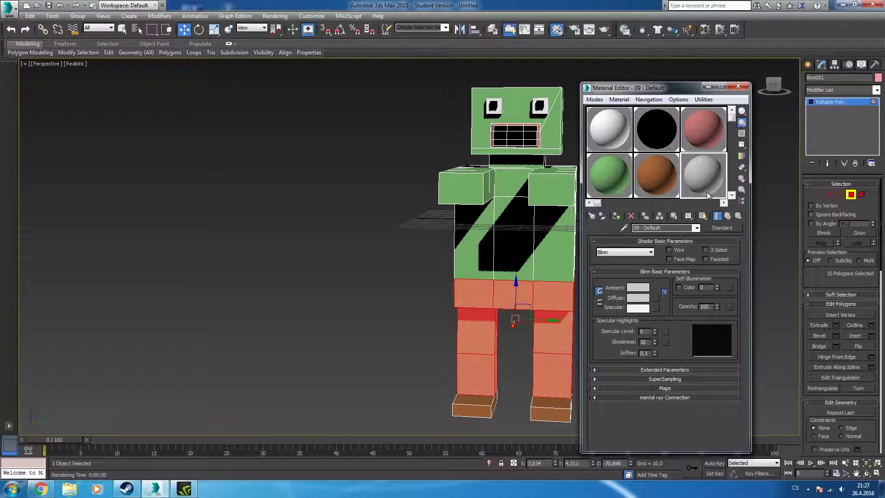
pyautogui.click(638, 298)
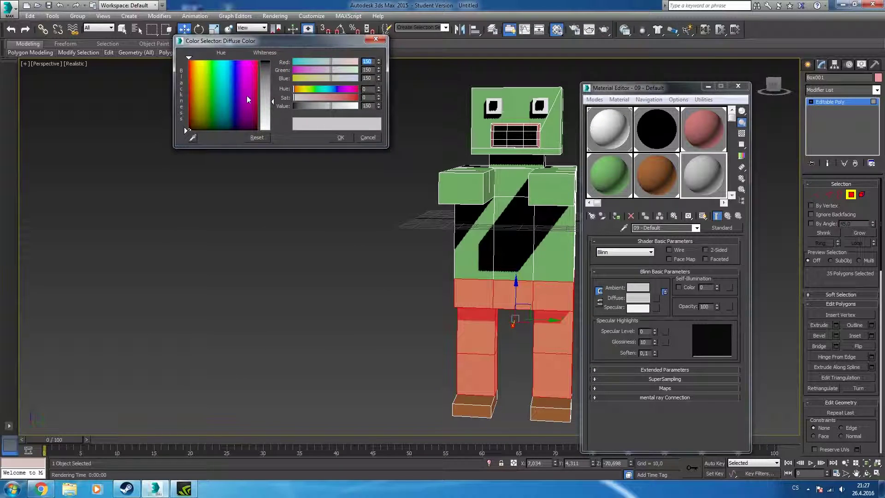
pyautogui.moveTo(239, 100); pyautogui.dragTo(234, 95)
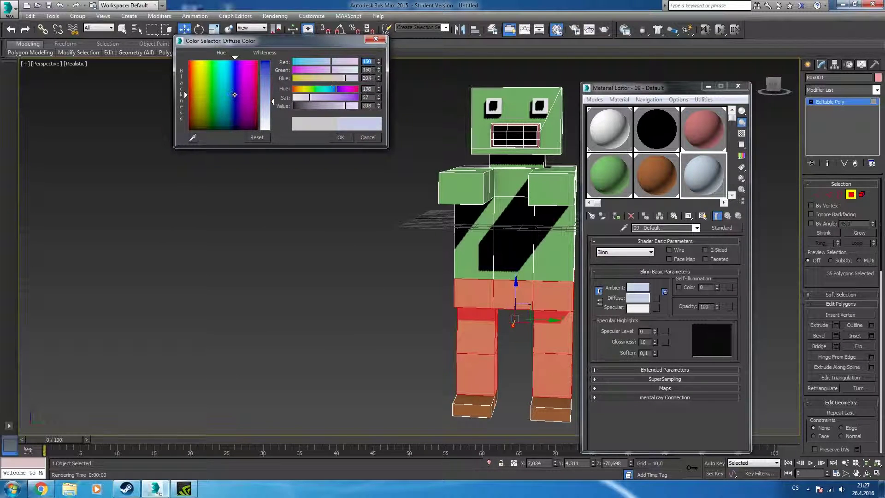
pyautogui.moveTo(239, 98)
pyautogui.mouseDown()
pyautogui.moveTo(188, 86)
pyautogui.moveTo(235, 84)
pyautogui.mouseUp()
pyautogui.moveTo(265, 72)
pyautogui.mouseDown()
pyautogui.moveTo(232, 92)
pyautogui.moveTo(231, 81)
pyautogui.mouseUp()
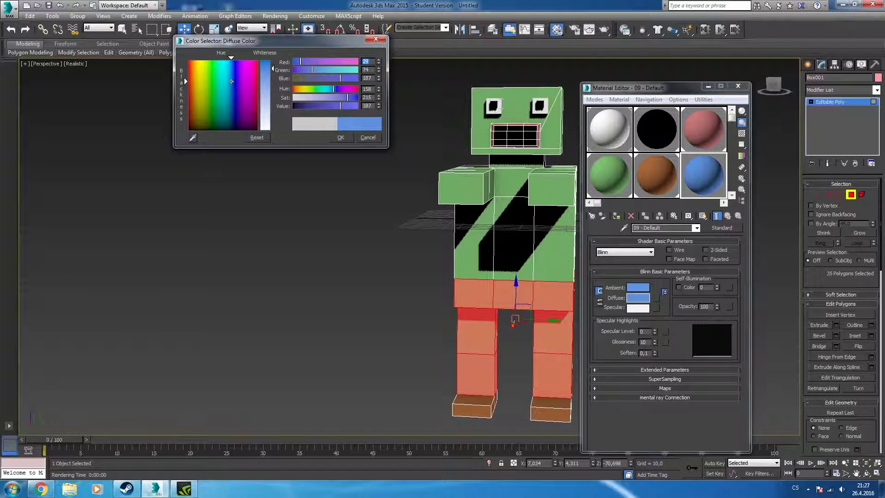
pyautogui.click(341, 138)
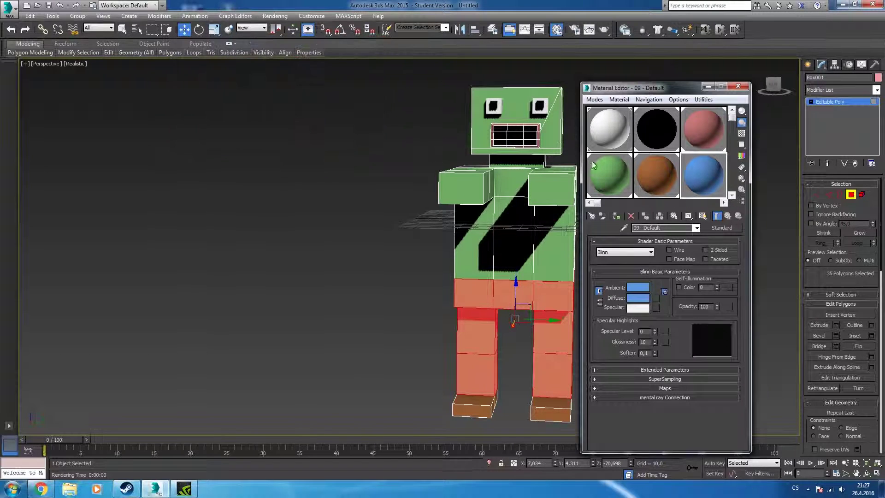
# Apply the blue 09 - Default material to the pants faces and test-render
pyautogui.moveTo(649, 201); pyautogui.dragTo(555, 295)
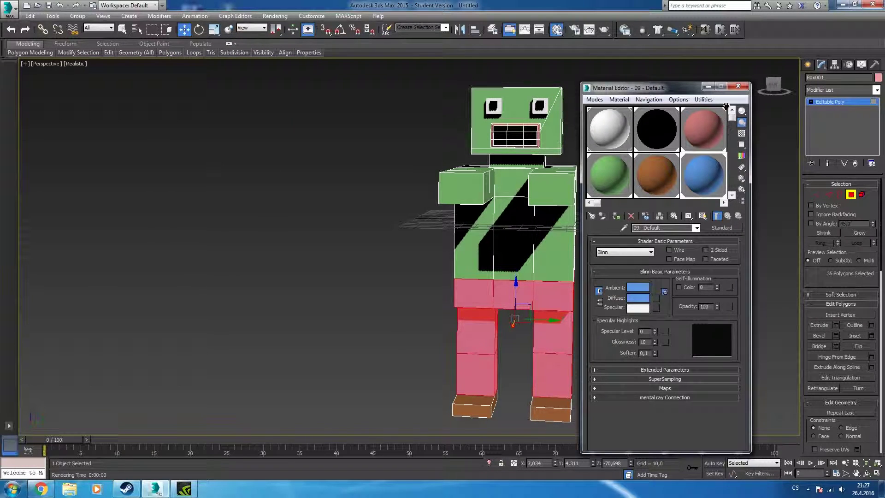
pyautogui.click(739, 86)
pyautogui.click(659, 302)
pyautogui.hotkey('shift', 'q')
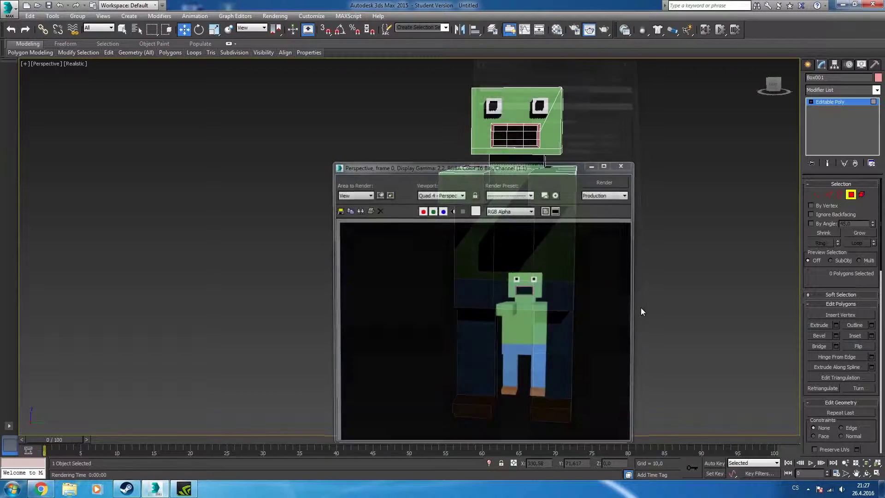
pyautogui.click(623, 165)
pyautogui.keyDown('alt'); pyautogui.moveTo(649, 157); pyautogui.dragTo(564, 203, button='middle'); pyautogui.keyUp('alt')
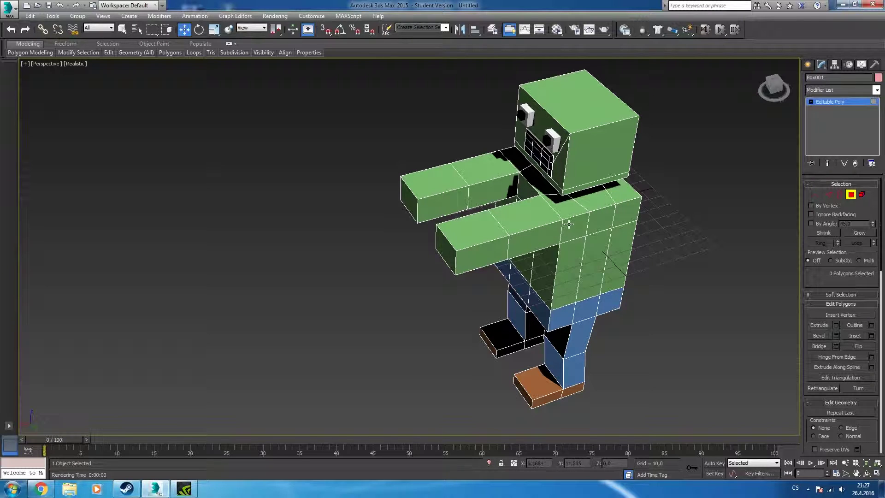
# Select chest polygons for the shirt, deselecting the wrongly picked ones
pyautogui.click(569, 224)
pyautogui.keyDown('ctrl'); pyautogui.click(544, 242); pyautogui.keyUp('ctrl')
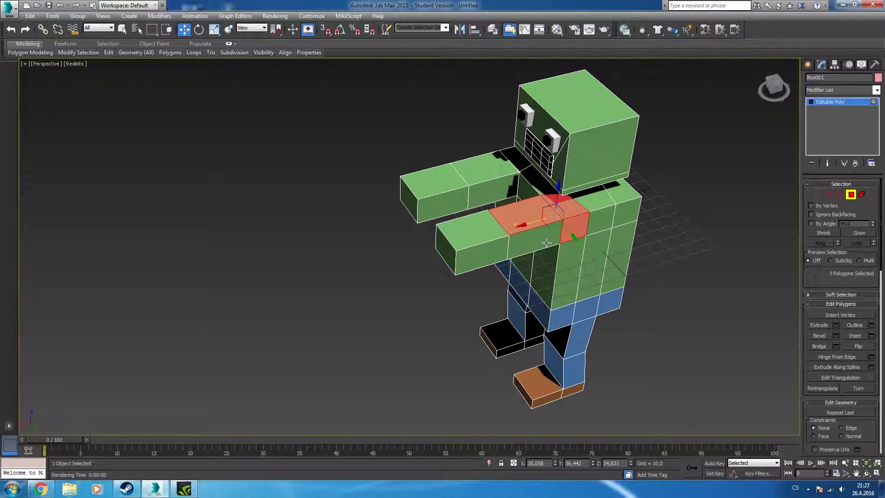
pyautogui.moveTo(544, 242)
pyautogui.keyDown('alt'); pyautogui.mouseDown(button='middle')
pyautogui.moveTo(553, 231)
pyautogui.moveTo(527, 247)
pyautogui.mouseUp(button='middle'); pyautogui.keyUp('alt')
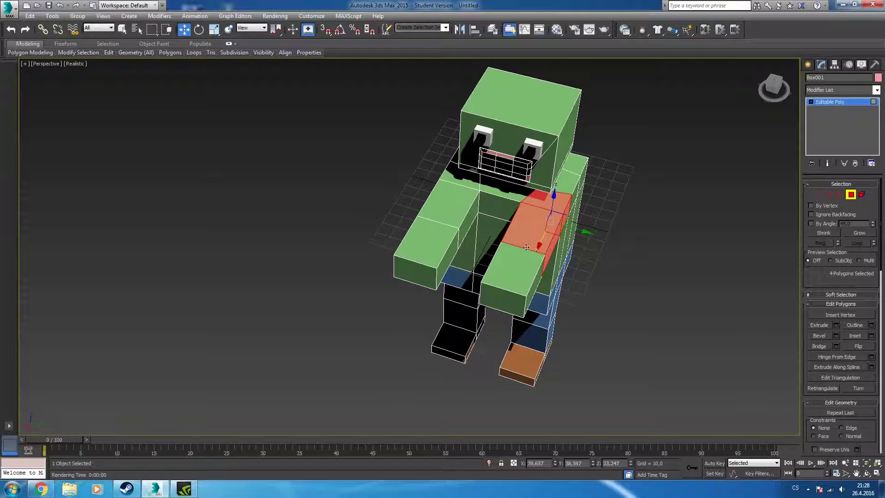
pyautogui.keyDown('alt'); pyautogui.click(526, 231); pyautogui.keyUp('alt')
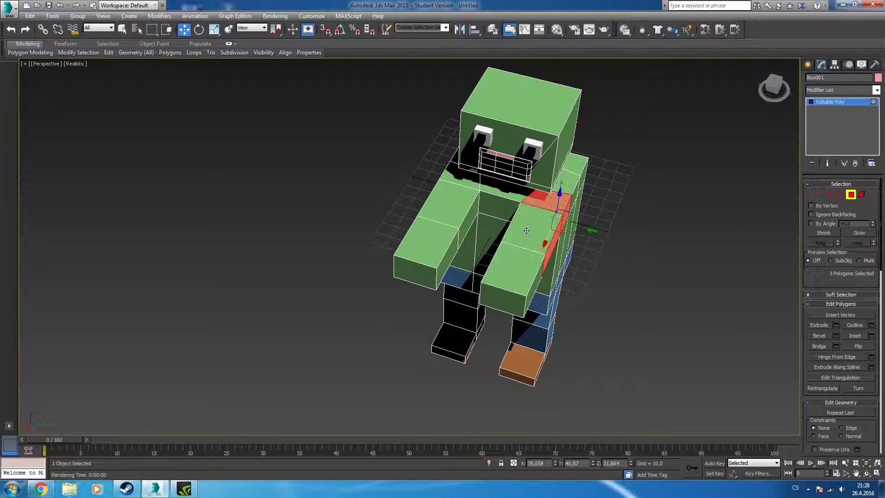
pyautogui.keyDown('alt'); pyautogui.click(551, 249); pyautogui.keyUp('alt')
pyautogui.moveTo(622, 265)
pyautogui.keyDown('alt'); pyautogui.mouseDown(button='middle')
pyautogui.moveTo(558, 227)
pyautogui.moveTo(632, 228)
pyautogui.moveTo(623, 205)
pyautogui.mouseUp(button='middle'); pyautogui.keyUp('alt')
# Add front, side and back torso polygons to the shirt selection
pyautogui.keyDown('ctrl'); pyautogui.click(515, 271); pyautogui.keyUp('ctrl')
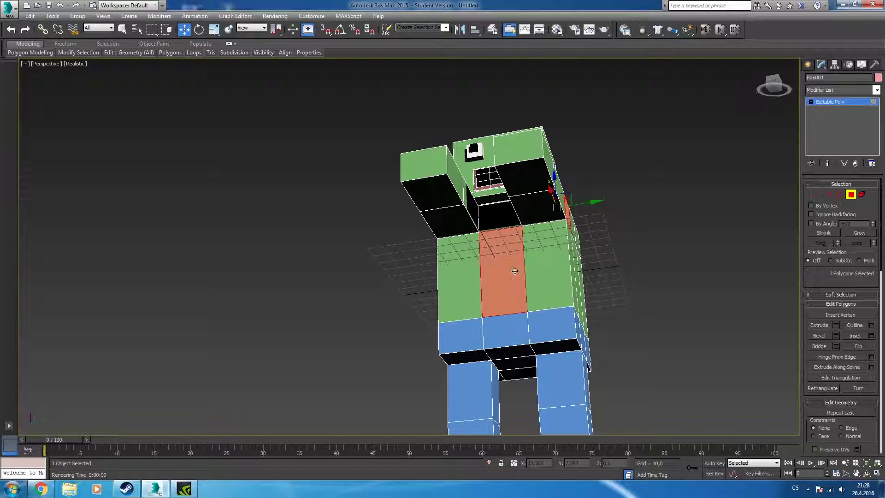
pyautogui.keyDown('ctrl'); pyautogui.click(466, 277); pyautogui.keyUp('ctrl')
pyautogui.keyDown('ctrl'); pyautogui.click(548, 272); pyautogui.keyUp('ctrl')
pyautogui.moveTo(549, 272)
pyautogui.keyDown('alt'); pyautogui.mouseDown(button='middle')
pyautogui.moveTo(554, 307)
pyautogui.moveTo(526, 277)
pyautogui.mouseUp(button='middle'); pyautogui.keyUp('alt')
pyautogui.keyDown('ctrl'); pyautogui.click(525, 277); pyautogui.keyUp('ctrl')
pyautogui.keyDown('ctrl'); pyautogui.click(558, 272); pyautogui.keyUp('ctrl')
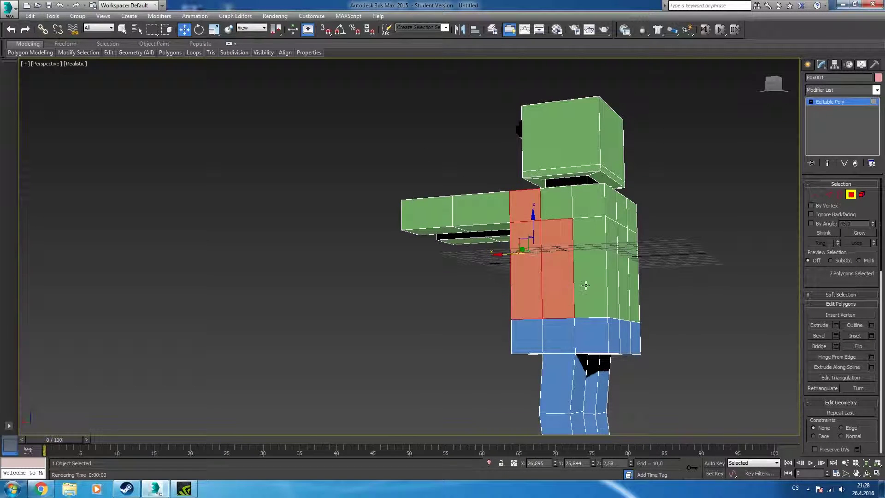
pyautogui.keyDown('ctrl'); pyautogui.click(585, 285); pyautogui.keyUp('ctrl')
pyautogui.moveTo(626, 288)
pyautogui.keyDown('alt'); pyautogui.mouseDown(button='middle')
pyautogui.moveTo(654, 295)
pyautogui.moveTo(668, 287)
pyautogui.moveTo(527, 256)
pyautogui.mouseUp(button='middle'); pyautogui.keyUp('alt')
pyautogui.keyDown('ctrl'); pyautogui.click(575, 296); pyautogui.keyUp('ctrl')
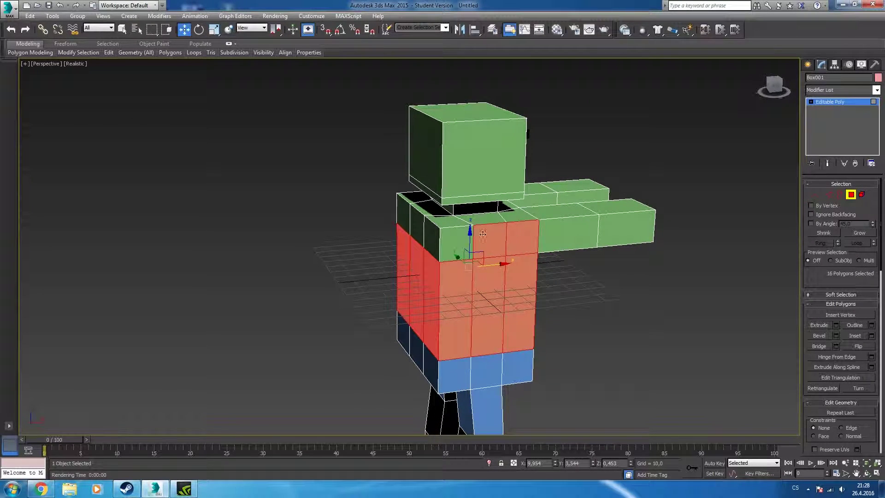
# Add the remaining chest and shoulder polygons
pyautogui.keyDown('alt'); pyautogui.moveTo(483, 234); pyautogui.dragTo(516, 252, button='middle'); pyautogui.keyUp('alt')
pyautogui.keyDown('ctrl'); pyautogui.click(508, 243); pyautogui.keyUp('ctrl')
pyautogui.keyDown('ctrl'); pyautogui.click(536, 245); pyautogui.keyUp('ctrl')
pyautogui.keyDown('ctrl'); pyautogui.click(517, 251); pyautogui.keyUp('ctrl')
pyautogui.keyDown('ctrl'); pyautogui.click(491, 277); pyautogui.keyUp('ctrl')
pyautogui.keyDown('ctrl'); pyautogui.click(452, 286); pyautogui.keyUp('ctrl')
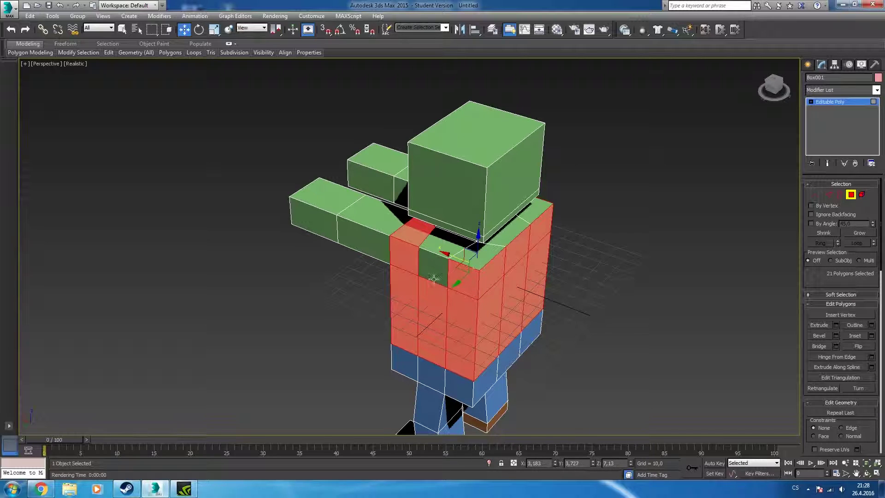
pyautogui.keyDown('ctrl'); pyautogui.click(433, 267); pyautogui.keyUp('ctrl')
pyautogui.keyDown('ctrl'); pyautogui.click(445, 236); pyautogui.keyUp('ctrl')
pyautogui.moveTo(445, 235)
pyautogui.keyDown('alt'); pyautogui.mouseDown(button='middle')
pyautogui.moveTo(482, 246)
pyautogui.moveTo(461, 242)
pyautogui.mouseUp(button='middle'); pyautogui.keyUp('alt')
# Add the top and shoulder faces until 30 torso polygons are selected
pyautogui.keyDown('ctrl'); pyautogui.click(440, 254); pyautogui.keyUp('ctrl')
pyautogui.keyDown('ctrl'); pyautogui.click(461, 242); pyautogui.keyUp('ctrl')
pyautogui.keyDown('ctrl'); pyautogui.click(530, 256); pyautogui.keyUp('ctrl')
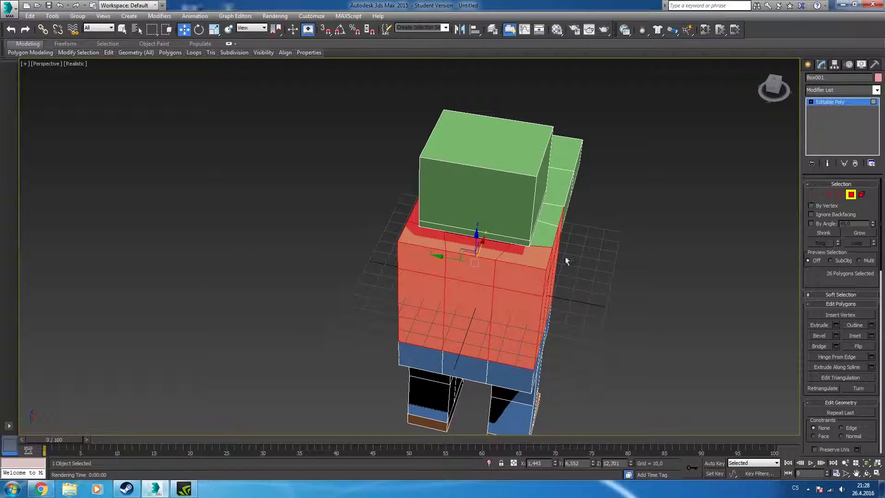
pyautogui.moveTo(567, 261)
pyautogui.keyDown('alt'); pyautogui.mouseDown(button='middle')
pyautogui.moveTo(501, 274)
pyautogui.moveTo(516, 284)
pyautogui.moveTo(520, 314)
pyautogui.mouseUp(button='middle'); pyautogui.keyUp('alt')
pyautogui.keyDown('ctrl'); pyautogui.click(490, 282); pyautogui.keyUp('ctrl')
pyautogui.keyDown('ctrl'); pyautogui.click(516, 282); pyautogui.keyUp('ctrl')
pyautogui.keyDown('ctrl'); pyautogui.click(501, 274); pyautogui.keyUp('ctrl')
pyautogui.keyDown('ctrl'); pyautogui.click(501, 259); pyautogui.keyUp('ctrl')
# Pick an unused material slot and set its diffuse colour to pure red
pyautogui.press('m')
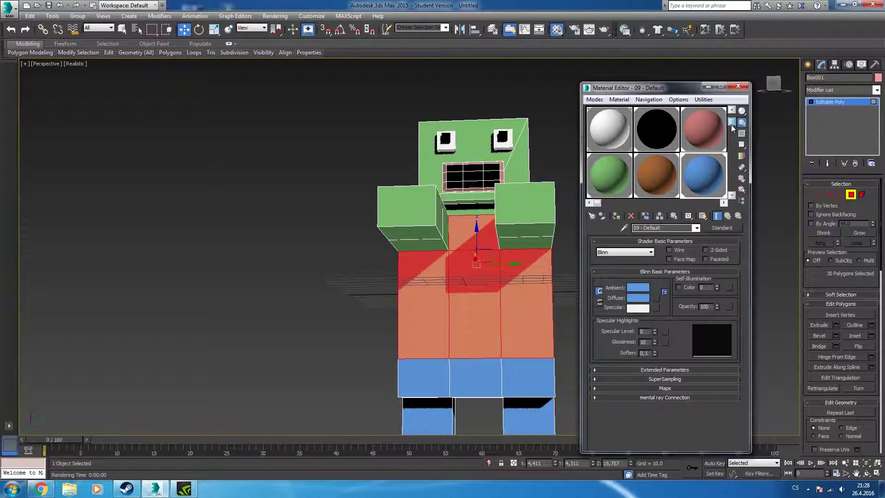
pyautogui.moveTo(732, 124); pyautogui.dragTo(732, 139)
pyautogui.click(604, 187)
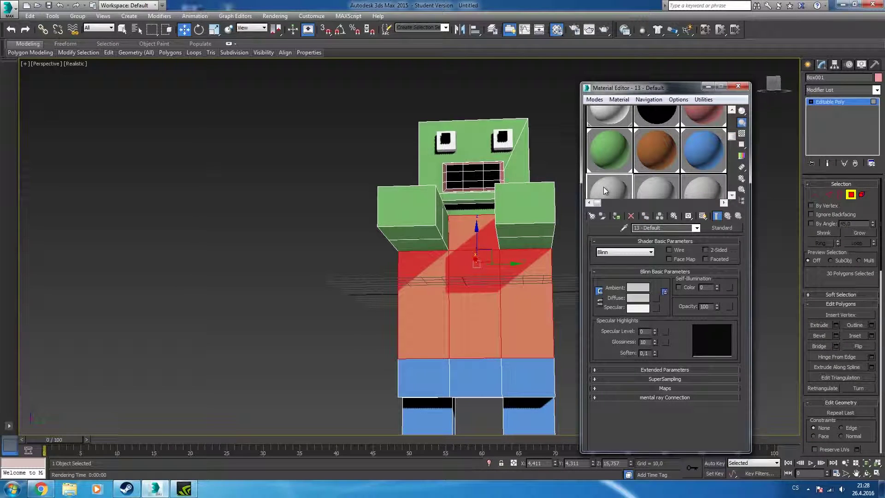
pyautogui.doubleClick(604, 186)
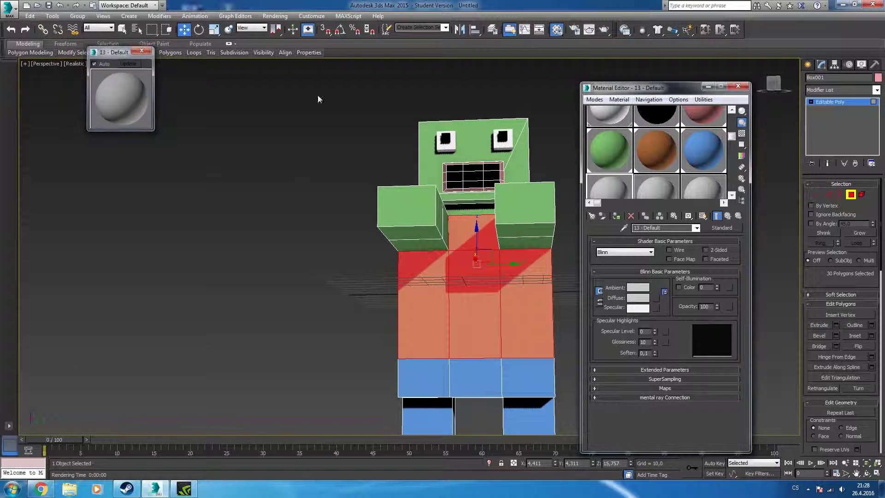
pyautogui.click(142, 49)
pyautogui.click(638, 298)
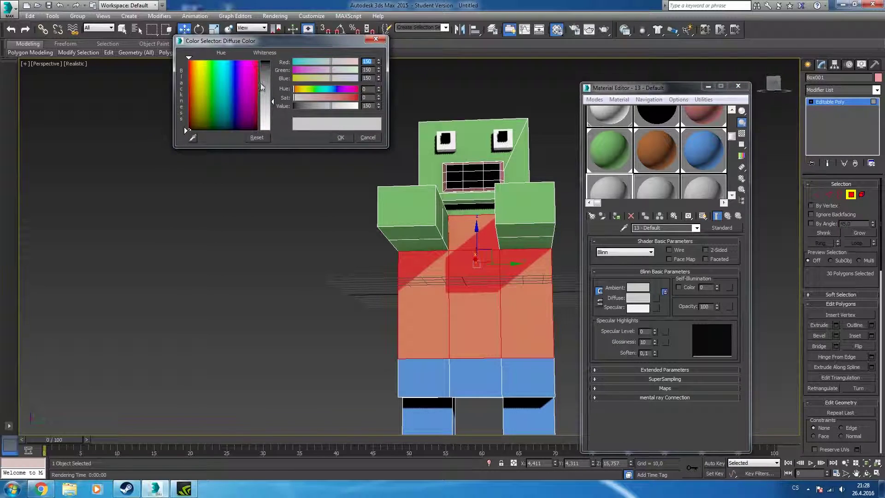
pyautogui.moveTo(257, 68); pyautogui.dragTo(188, 60)
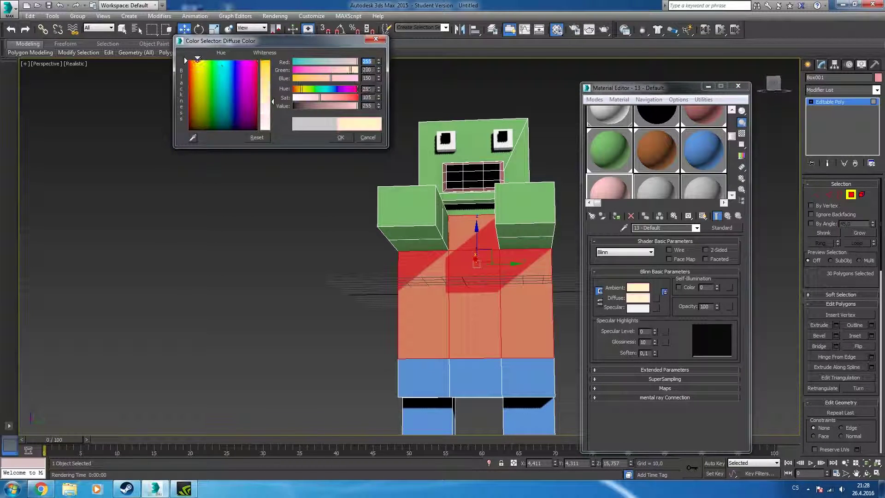
pyautogui.moveTo(274, 101); pyautogui.dragTo(274, 129)
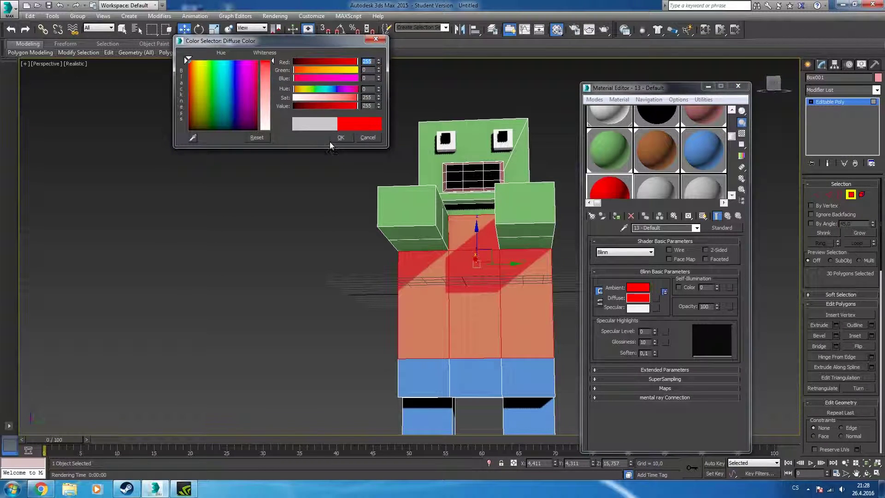
pyautogui.click(341, 137)
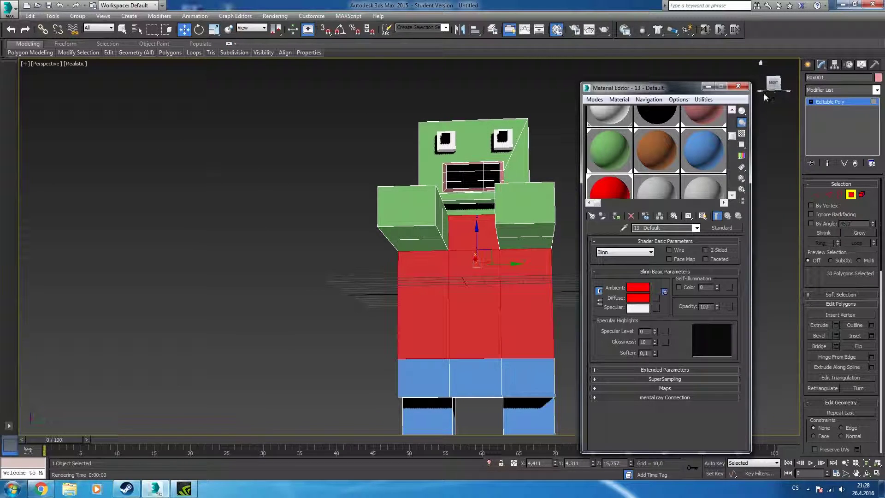
# Test-render the red shirt from the current view and head-on
pyautogui.click(738, 87)
pyautogui.hotkey('shift', 'q')
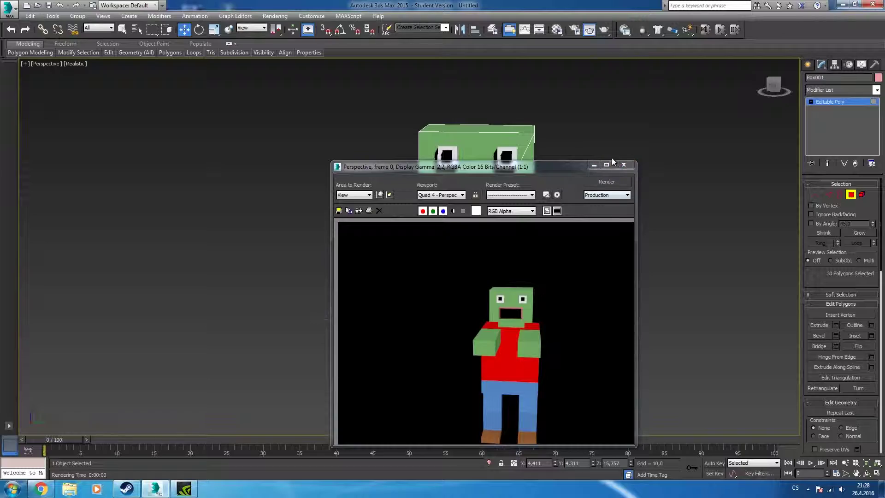
pyautogui.click(624, 165)
pyautogui.moveTo(624, 165)
pyautogui.keyDown('alt'); pyautogui.mouseDown(button='middle')
pyautogui.moveTo(541, 175)
pyautogui.moveTo(476, 162)
pyautogui.mouseUp(button='middle'); pyautogui.keyUp('alt')
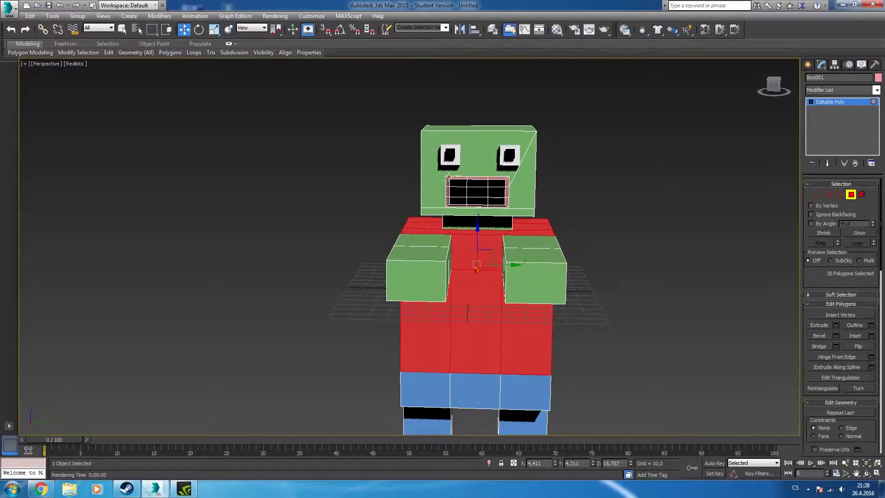
pyautogui.hotkey('shift', 'q')
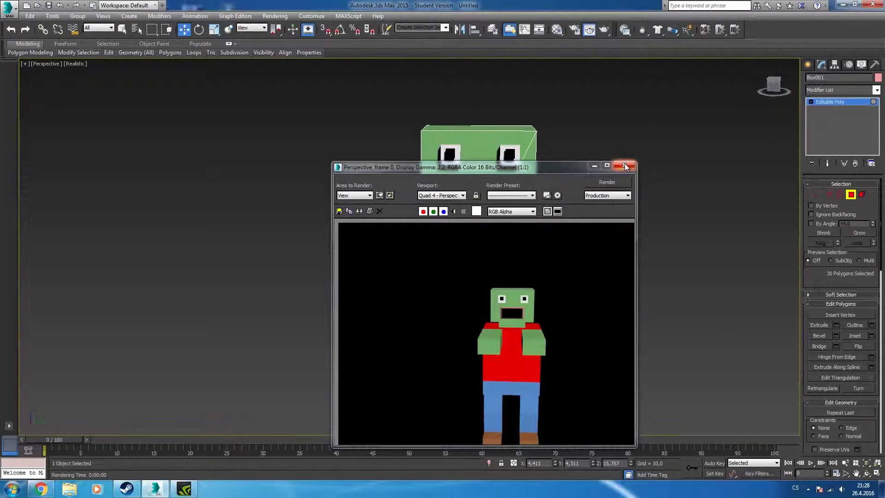
pyautogui.click(625, 167)
# Give both arm-end faces a new 42/42/42 dark grey material and test-render
pyautogui.click(525, 219)
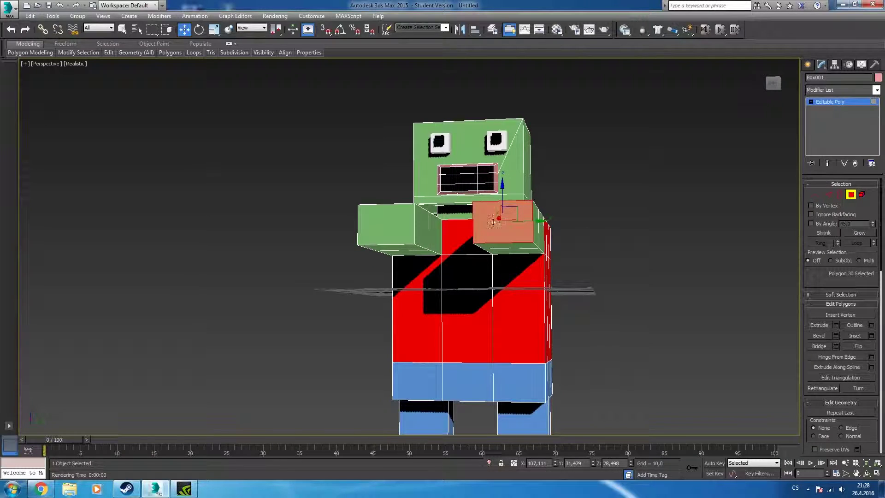
pyautogui.keyDown('ctrl'); pyautogui.click(402, 230); pyautogui.keyUp('ctrl')
pyautogui.press('m')
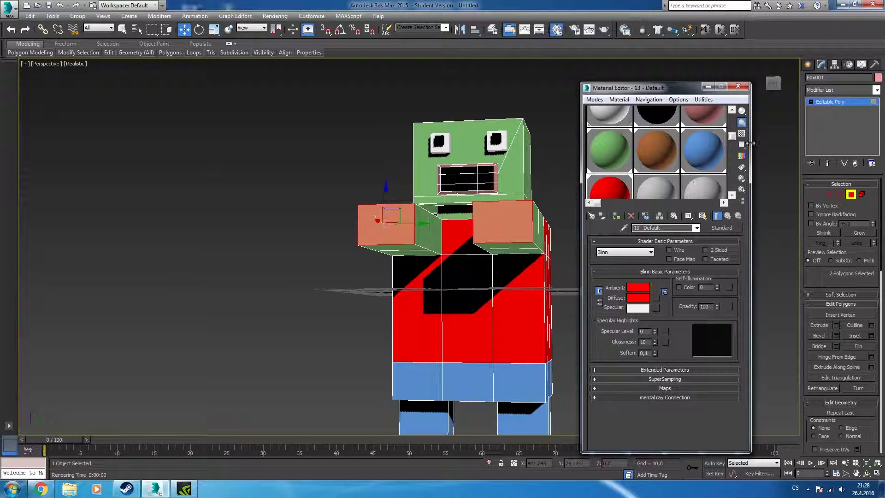
pyautogui.click(655, 184)
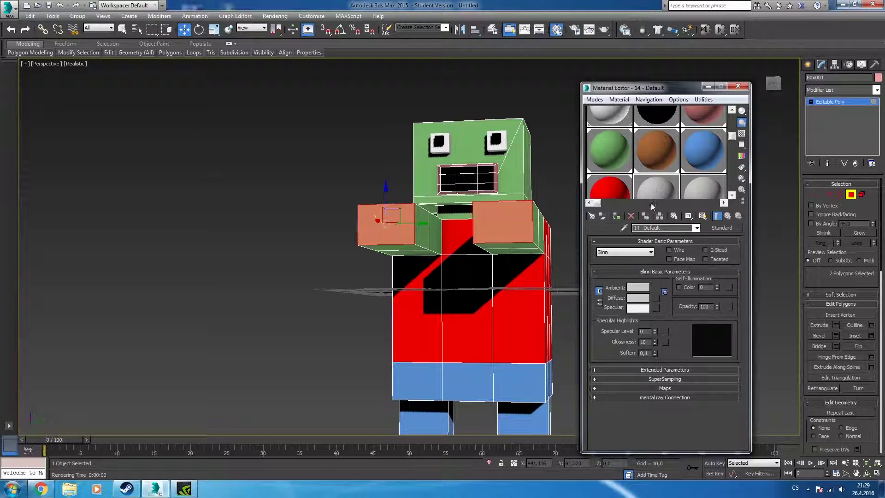
pyautogui.click(639, 298)
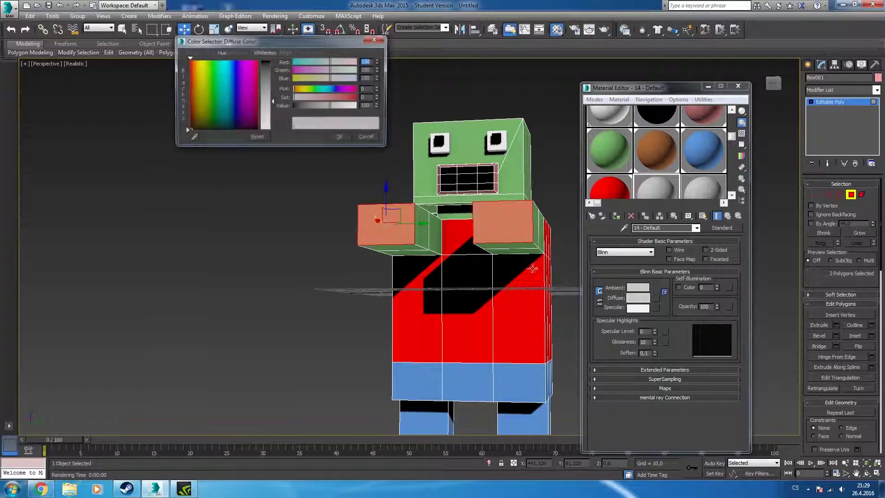
pyautogui.moveTo(274, 92); pyautogui.dragTo(273, 71)
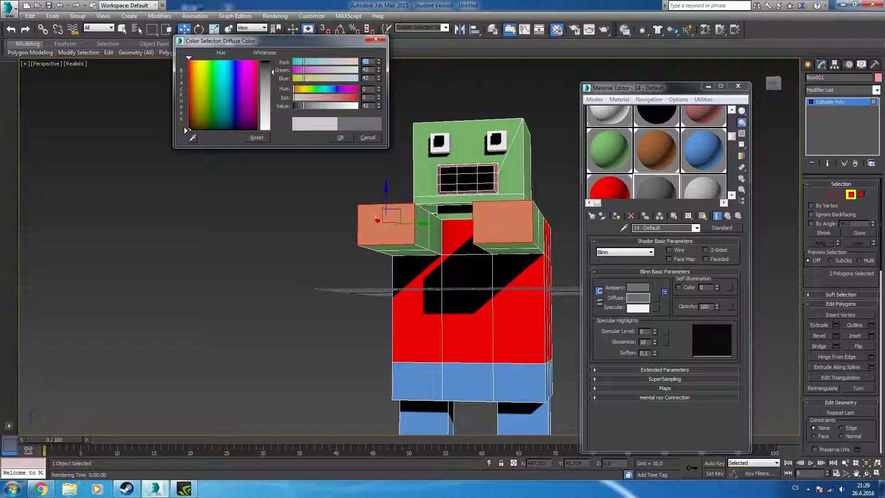
pyautogui.click(336, 138)
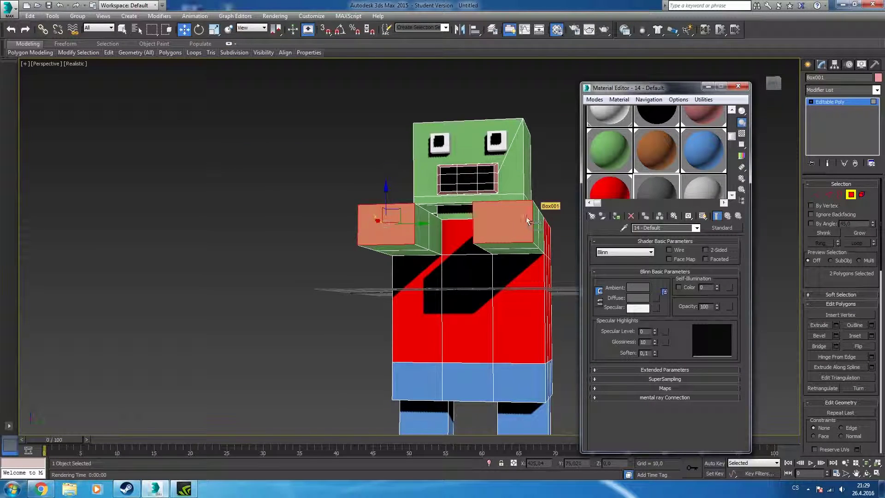
pyautogui.click(733, 90)
pyautogui.hotkey('shift', 'q')
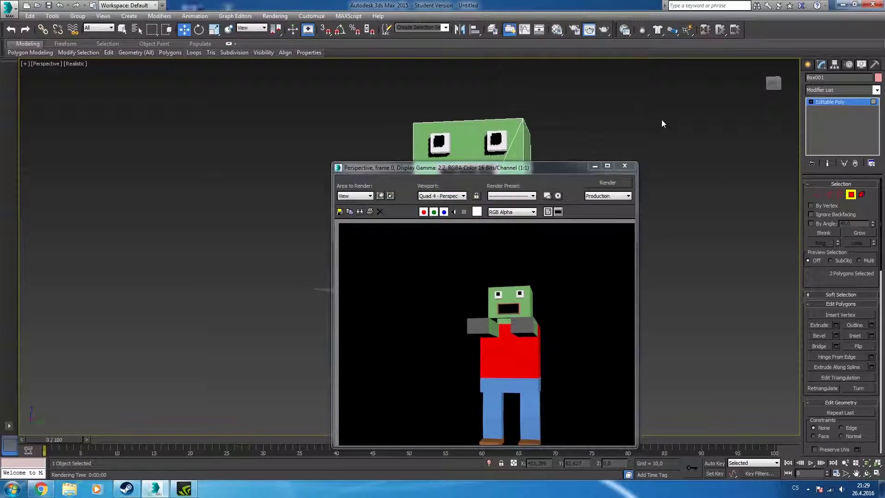
# Select the right arm's polygons, viewing the model from below and above
pyautogui.click(630, 168)
pyautogui.moveTo(630, 168)
pyautogui.keyDown('alt'); pyautogui.mouseDown(button='middle')
pyautogui.moveTo(614, 125)
pyautogui.moveTo(580, 175)
pyautogui.mouseUp(button='middle'); pyautogui.keyUp('alt')
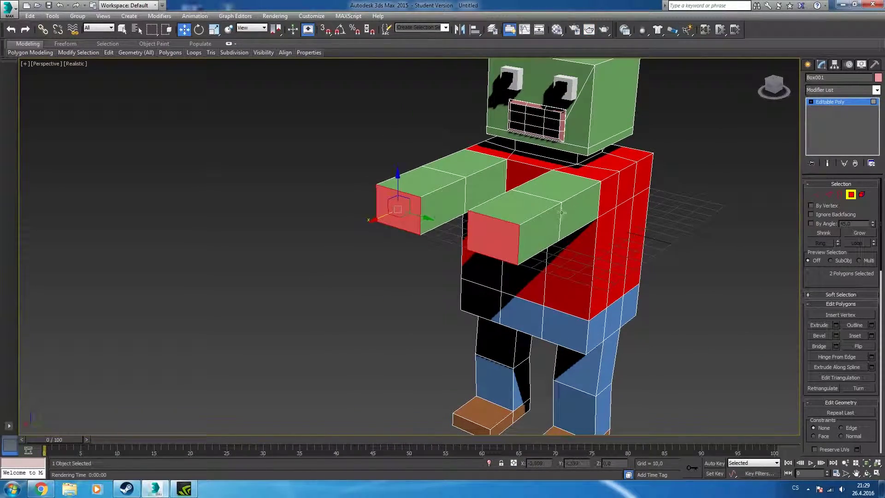
pyautogui.click(557, 188)
pyautogui.keyDown('ctrl'); pyautogui.click(578, 212); pyautogui.keyUp('ctrl')
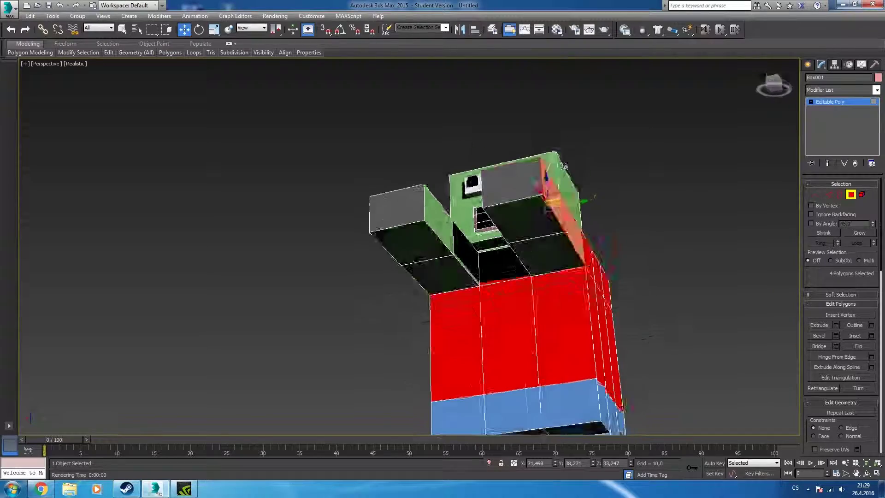
pyautogui.moveTo(578, 212)
pyautogui.keyDown('alt'); pyautogui.mouseDown(button='middle')
pyautogui.moveTo(538, 248)
pyautogui.moveTo(553, 208)
pyautogui.moveTo(470, 242)
pyautogui.mouseUp(button='middle'); pyautogui.keyUp('alt')
pyautogui.keyDown('ctrl'); pyautogui.click(553, 186); pyautogui.keyUp('ctrl')
pyautogui.keyDown('ctrl'); pyautogui.click(494, 222); pyautogui.keyUp('ctrl')
pyautogui.scroll(2, 530, 222)
# Add the green arm faces and the upper arm's underside polygons to the selection
pyautogui.keyDown('ctrl'); pyautogui.click(470, 242); pyautogui.keyUp('ctrl')
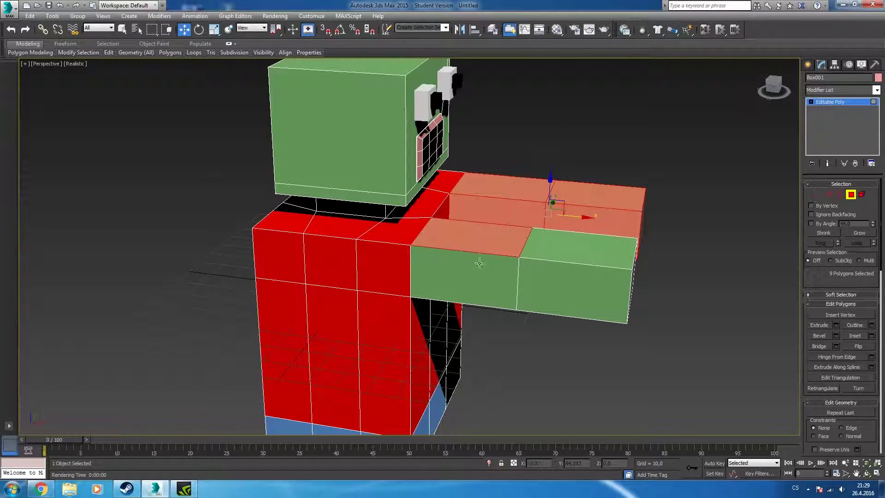
pyautogui.keyDown('ctrl'); pyautogui.click(466, 284); pyautogui.keyUp('ctrl')
pyautogui.keyDown('ctrl'); pyautogui.click(574, 295); pyautogui.keyUp('ctrl')
pyautogui.keyDown('alt'); pyautogui.moveTo(574, 295); pyautogui.dragTo(583, 252, button='middle'); pyautogui.keyUp('alt')
pyautogui.keyDown('ctrl'); pyautogui.click(533, 224); pyautogui.keyUp('ctrl')
pyautogui.keyDown('ctrl'); pyautogui.click(497, 265); pyautogui.keyUp('ctrl')
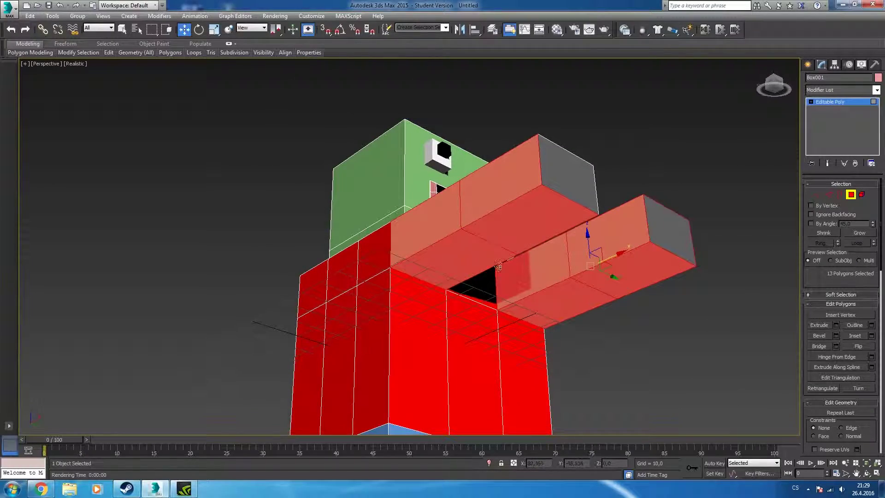
pyautogui.keyDown('alt'); pyautogui.moveTo(482, 253); pyautogui.dragTo(438, 247, button='middle'); pyautogui.keyUp('alt')
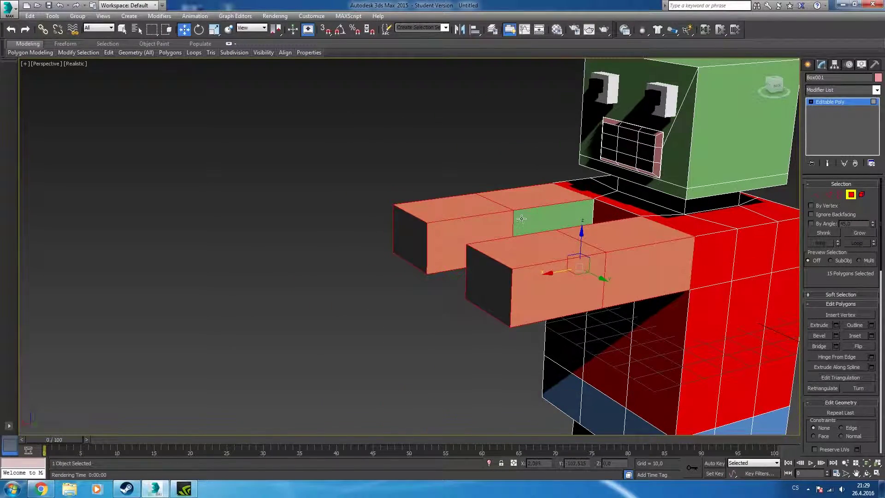
pyautogui.keyDown('alt'); pyautogui.moveTo(581, 249); pyautogui.dragTo(617, 259, button='middle'); pyautogui.keyUp('alt')
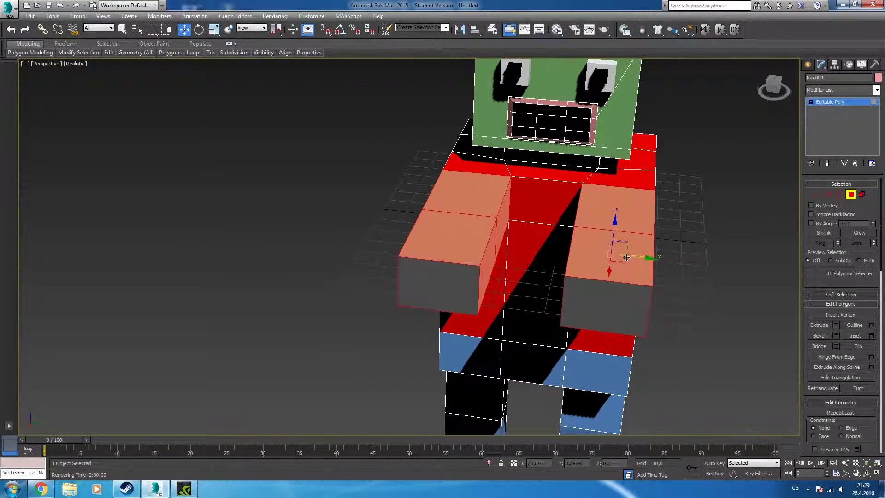
# Give an unused material slot a peach skin-tone Diffuse colour and test-render
pyautogui.press('m')
pyautogui.click(691, 192)
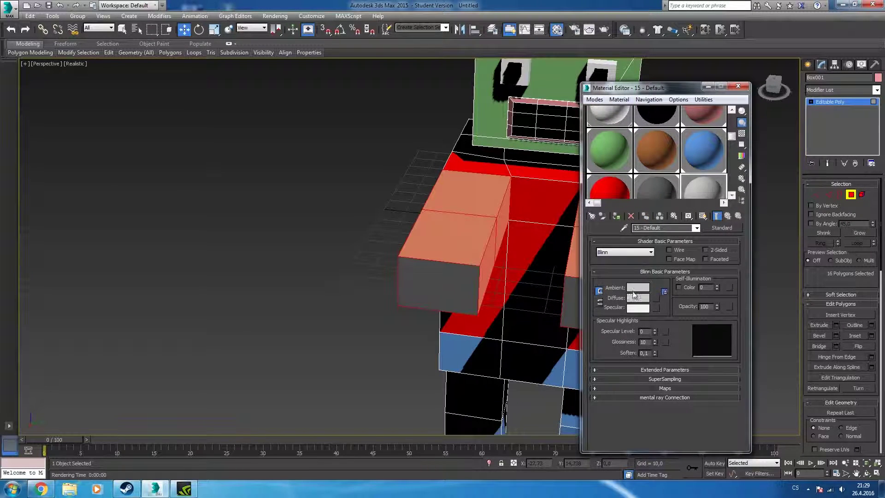
pyautogui.click(640, 301)
pyautogui.moveTo(200, 96); pyautogui.dragTo(192, 74)
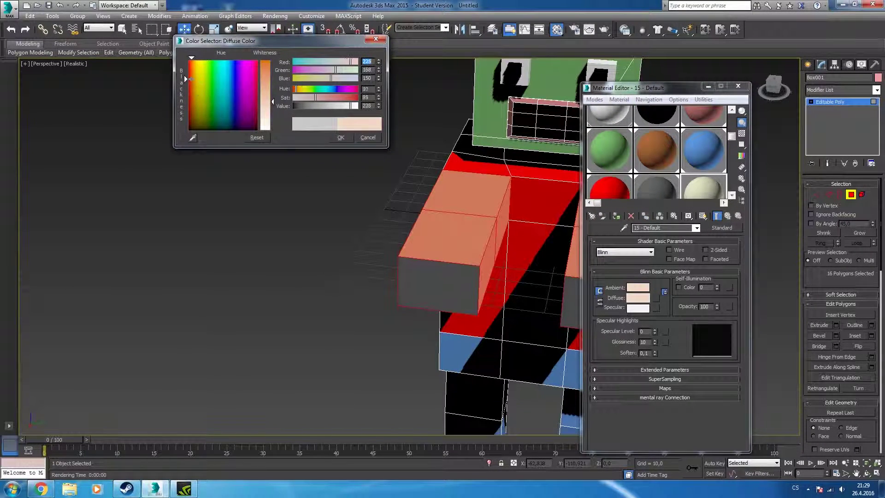
pyautogui.moveTo(265, 79); pyautogui.dragTo(265, 60)
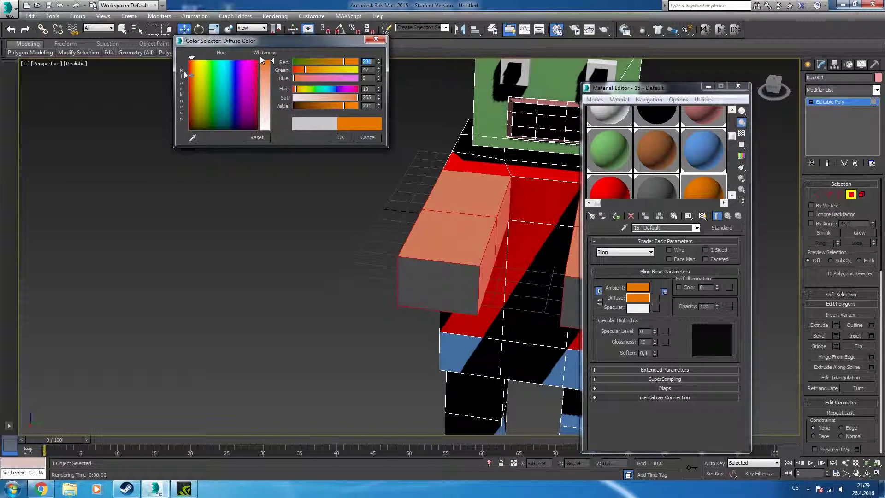
pyautogui.moveTo(272, 63); pyautogui.dragTo(271, 74)
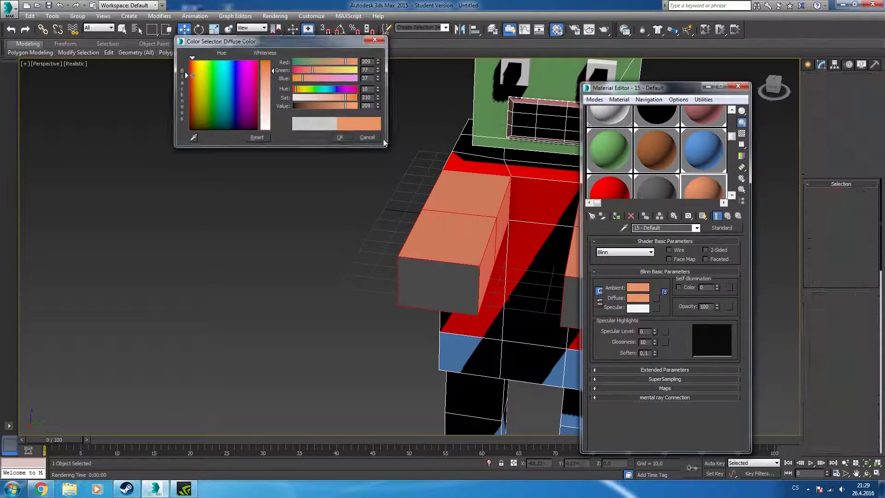
pyautogui.click(340, 137)
pyautogui.hotkey('shift', 'q')
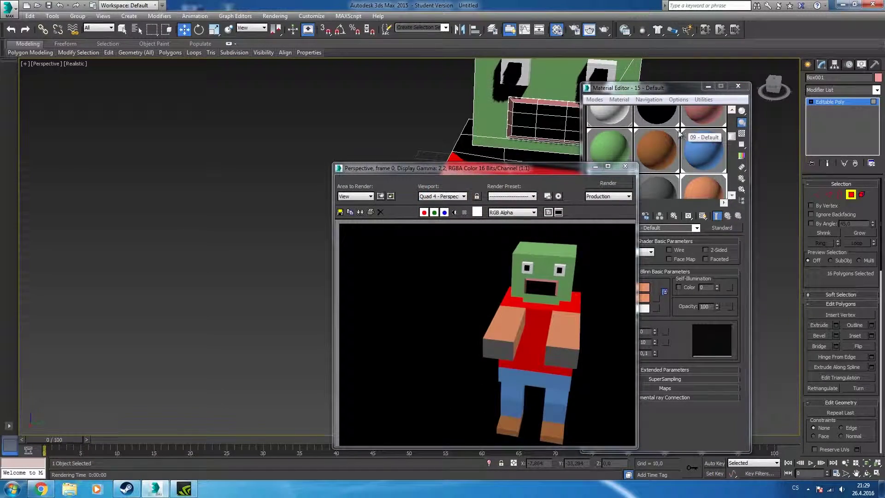
pyautogui.click(625, 166)
# Add the neck polygons, including the one beside the black gap, to the selection
pyautogui.scroll(3, 576, 138)
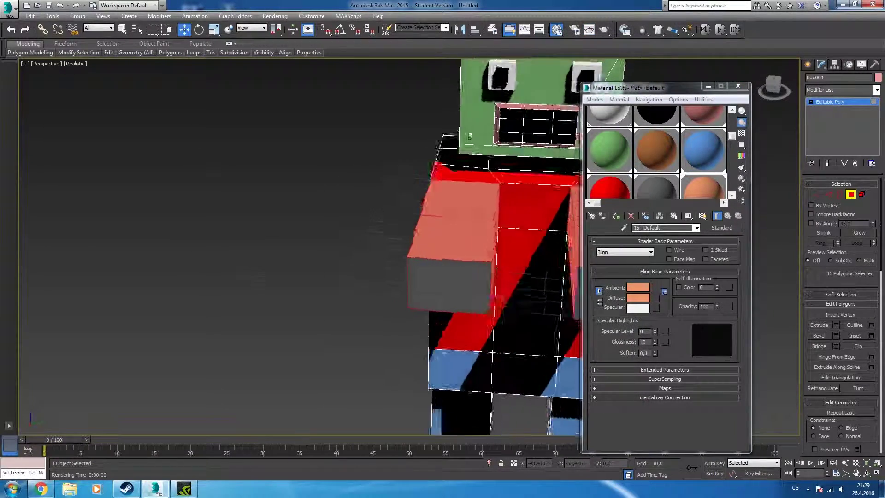
pyautogui.scroll(3, 527, 101)
pyautogui.keyDown('ctrl'); pyautogui.click(359, 204); pyautogui.keyUp('ctrl')
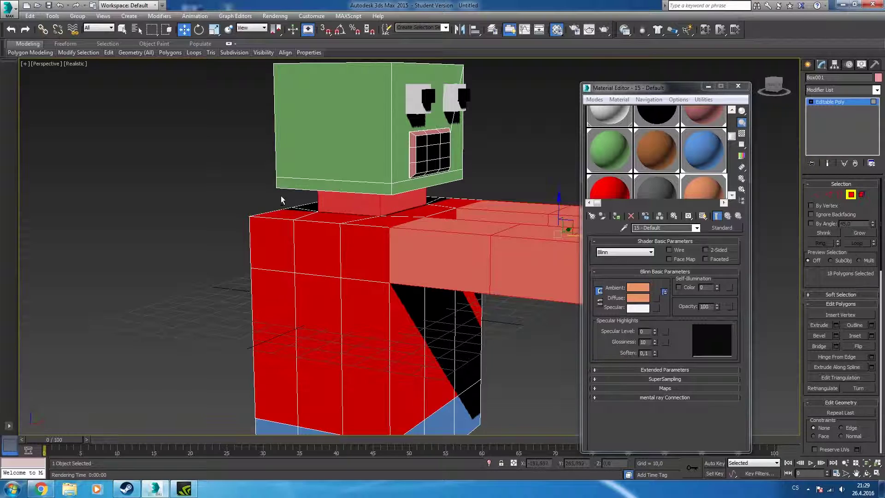
pyautogui.keyDown('alt'); pyautogui.moveTo(283, 200); pyautogui.dragTo(386, 201, button='middle'); pyautogui.keyUp('alt')
pyautogui.keyDown('ctrl'); pyautogui.click(400, 233); pyautogui.keyUp('ctrl')
pyautogui.keyDown('alt'); pyautogui.moveTo(401, 231); pyautogui.dragTo(535, 215, button='middle'); pyautogui.keyUp('alt')
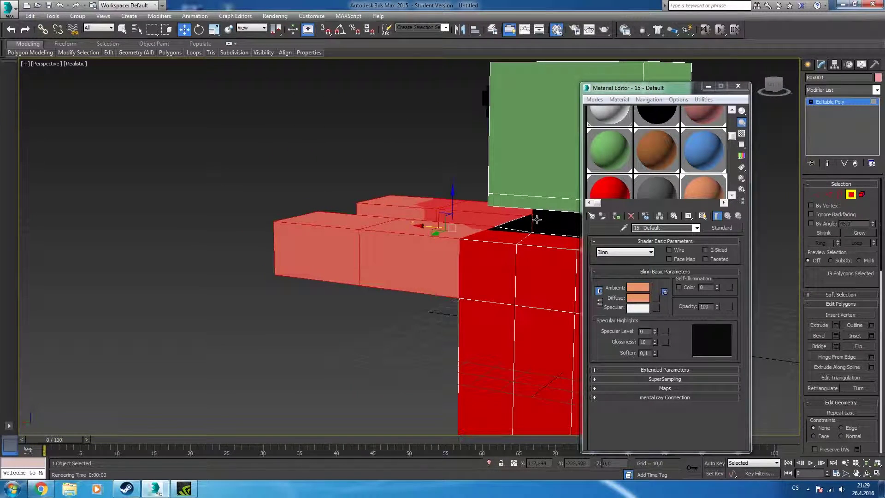
pyautogui.keyDown('ctrl'); pyautogui.click(546, 222); pyautogui.keyUp('ctrl')
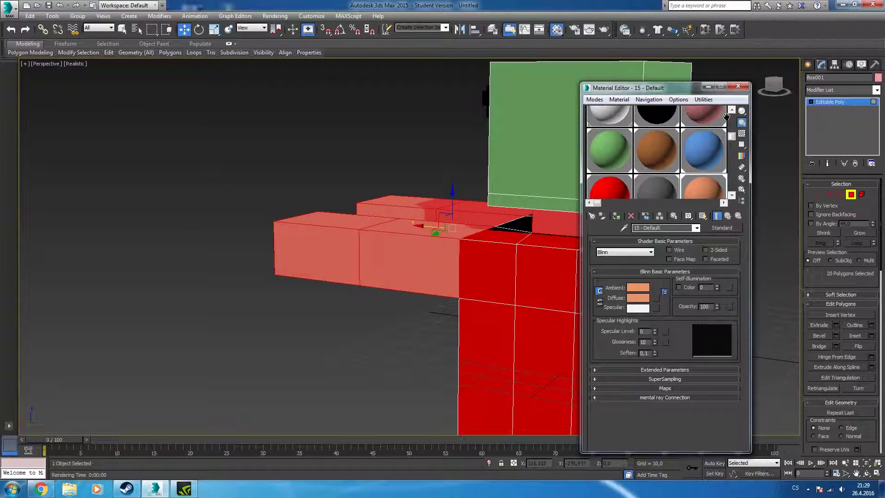
# Assign the peach 15 - Default material to the selected arm and neck polygons and test-render
pyautogui.click(743, 86)
pyautogui.click(744, 190)
pyautogui.hotkey('shift', 'q')
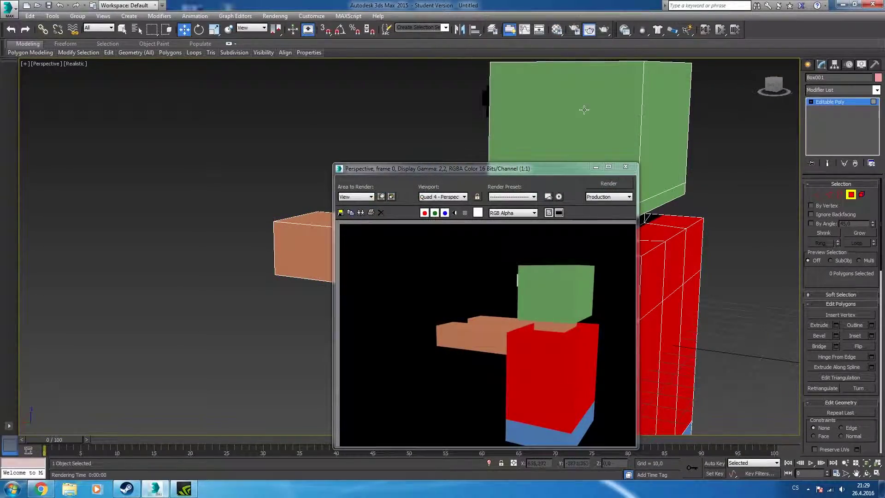
pyautogui.click(626, 167)
pyautogui.moveTo(626, 167)
pyautogui.keyDown('alt'); pyautogui.mouseDown(button='middle')
pyautogui.moveTo(491, 134)
pyautogui.moveTo(552, 140)
pyautogui.mouseUp(button='middle'); pyautogui.keyUp('alt')
# Extrude the head's top polygon upward with a height of 8.727
pyautogui.scroll(-2, 461, 185)
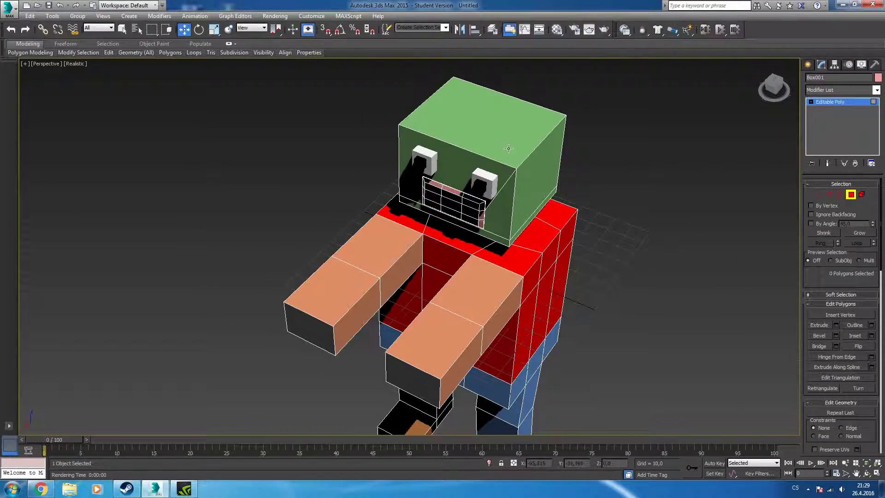
pyautogui.click(425, 126)
pyautogui.moveTo(425, 126)
pyautogui.keyDown('alt'); pyautogui.mouseDown(button='middle')
pyautogui.moveTo(485, 126)
pyautogui.moveTo(381, 128)
pyautogui.mouseUp(button='middle'); pyautogui.keyUp('alt')
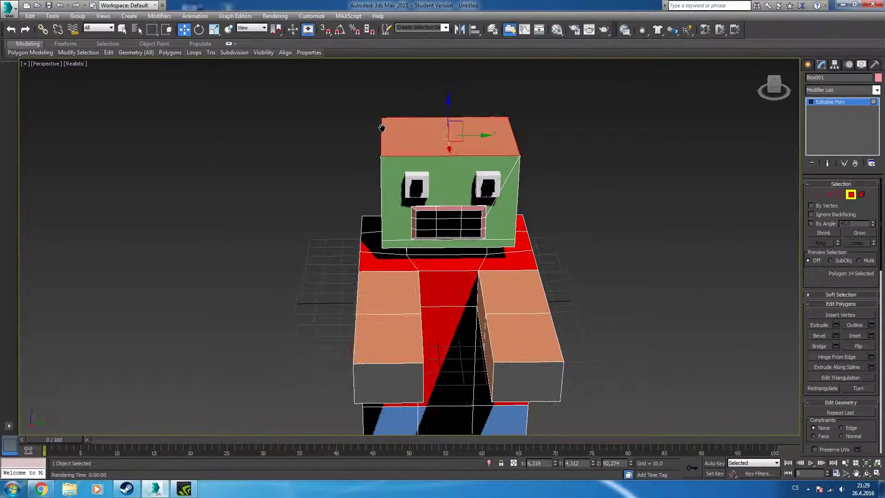
pyautogui.click(821, 325)
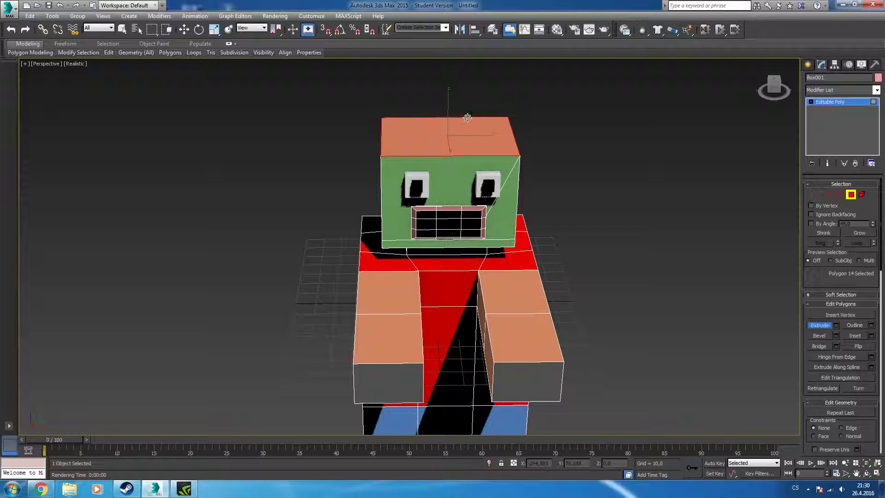
pyautogui.moveTo(433, 128); pyautogui.dragTo(399, 126, button='middle')
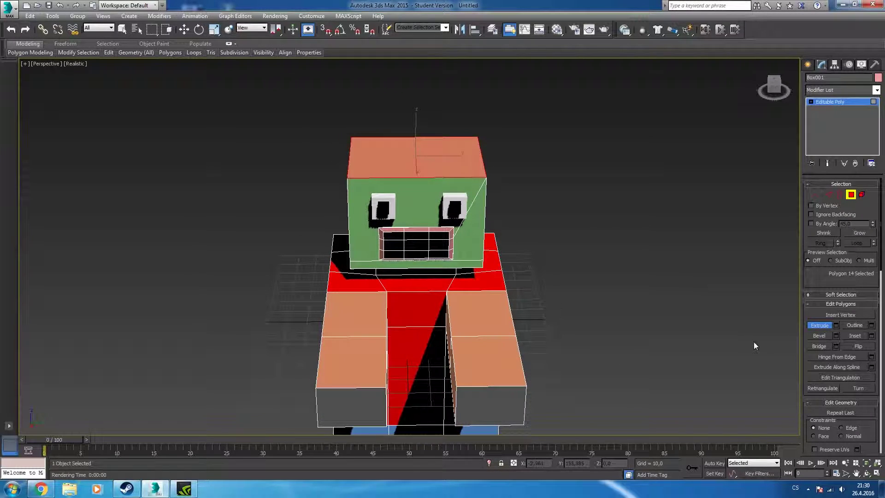
pyautogui.click(836, 325)
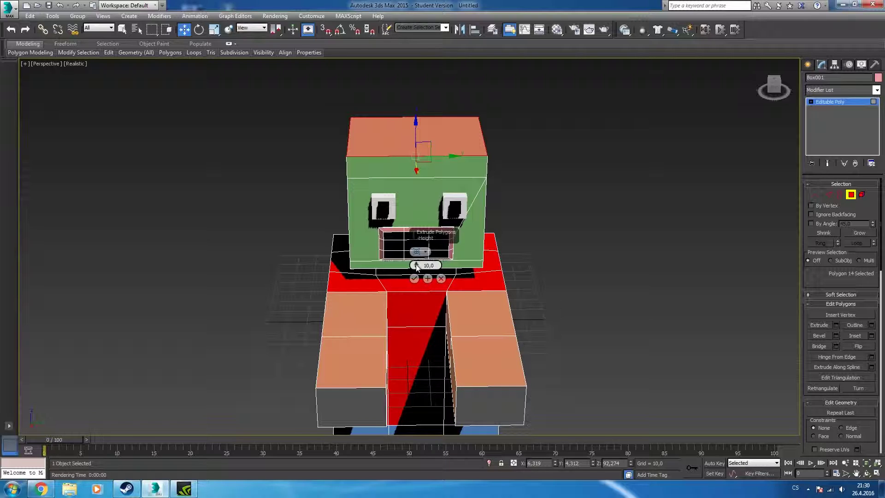
pyautogui.moveTo(416, 264); pyautogui.dragTo(416, 267)
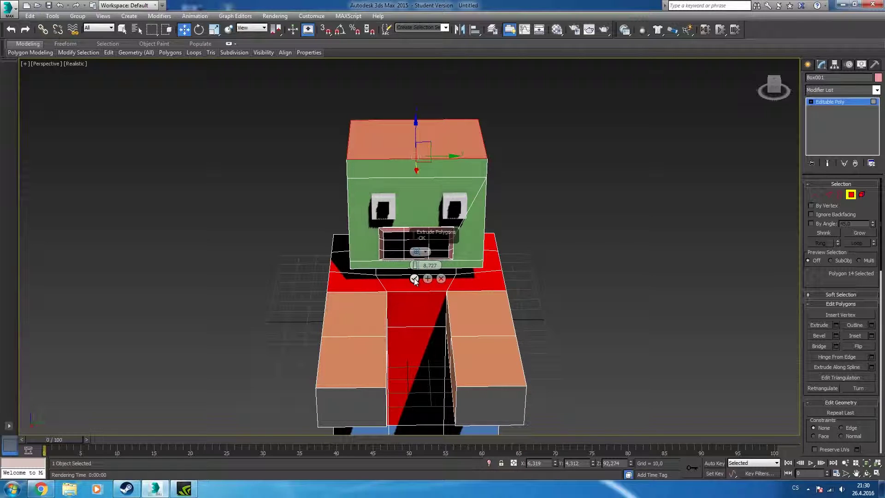
pyautogui.click(415, 278)
pyautogui.keyDown('alt'); pyautogui.moveTo(462, 168); pyautogui.dragTo(401, 175, button='middle'); pyautogui.keyUp('alt')
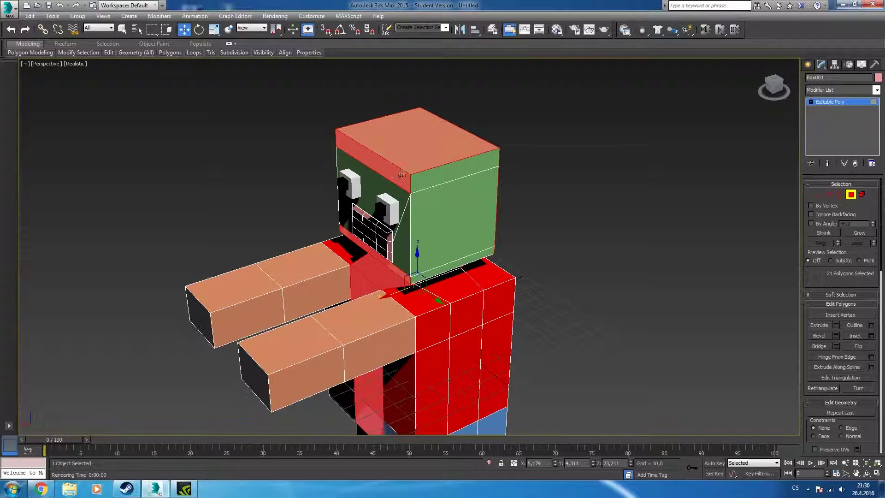
pyautogui.click(437, 173)
pyautogui.keyDown('ctrl'); pyautogui.click(396, 177); pyautogui.keyUp('ctrl')
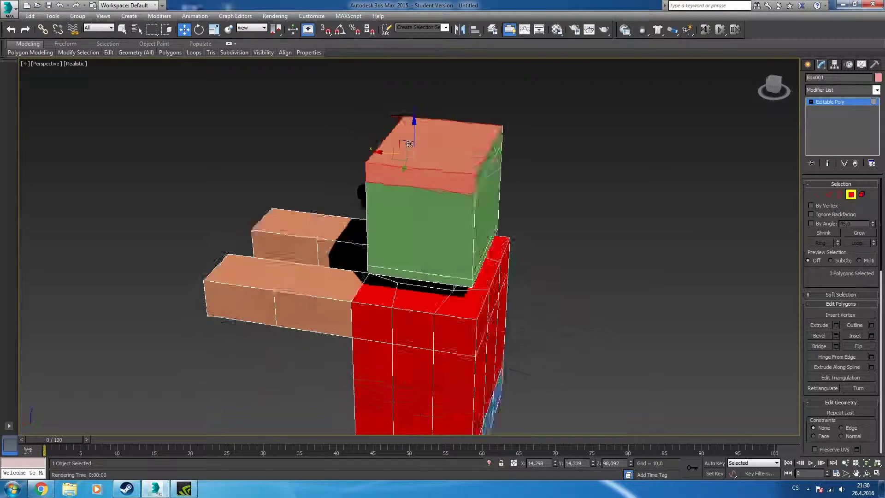
pyautogui.keyDown('alt'); pyautogui.moveTo(396, 152); pyautogui.dragTo(417, 180, button='middle'); pyautogui.keyUp('alt')
pyautogui.keyDown('ctrl'); pyautogui.click(423, 177); pyautogui.keyUp('ctrl')
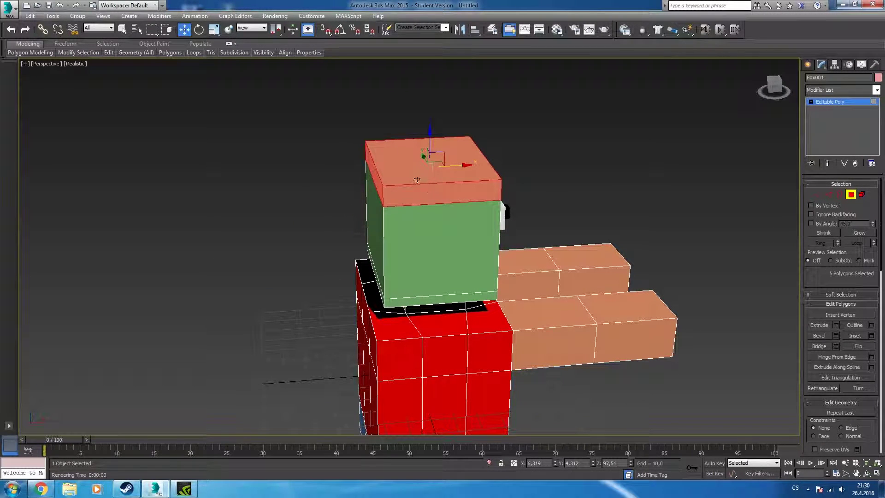
pyautogui.click(214, 29)
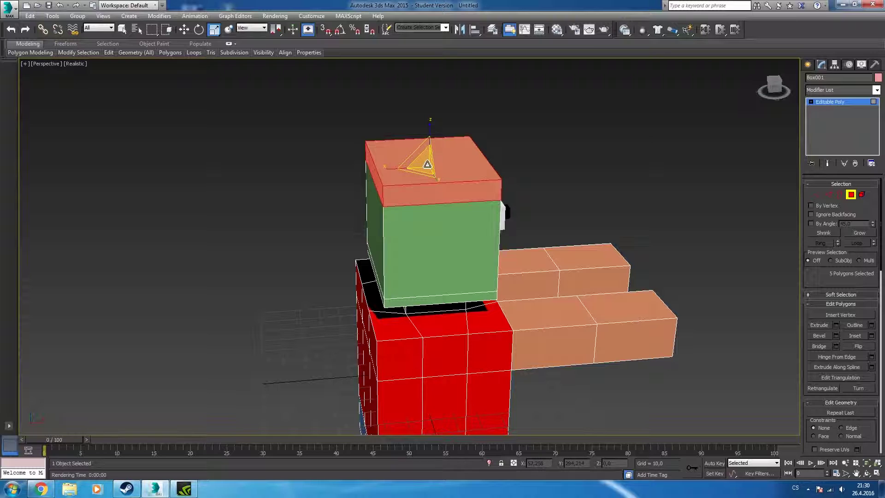
pyautogui.moveTo(427, 164); pyautogui.dragTo(434, 160)
pyautogui.click(60, 6)
pyautogui.moveTo(109, 52)
pyautogui.click(183, 76)
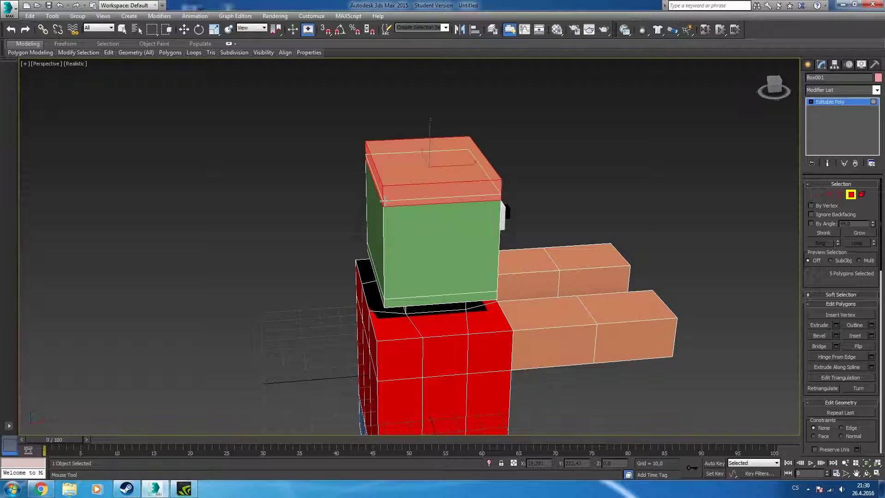
pyautogui.click(429, 171)
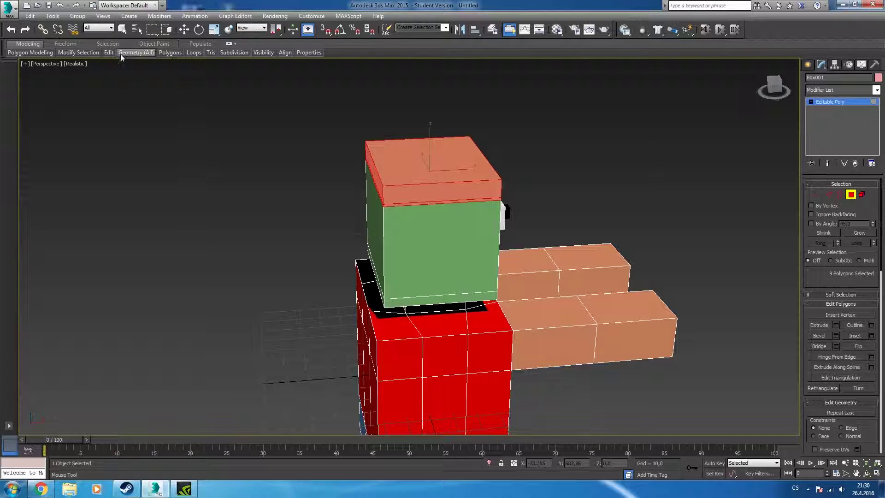
pyautogui.click(60, 6)
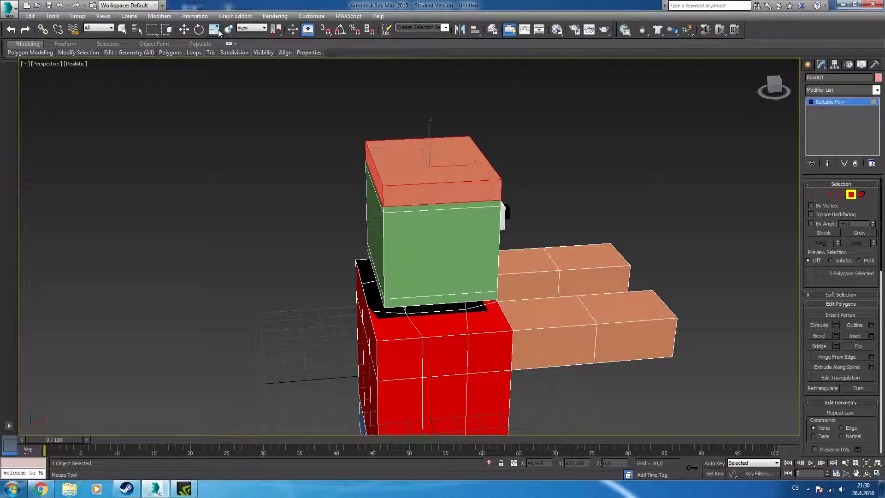
pyautogui.press('w')
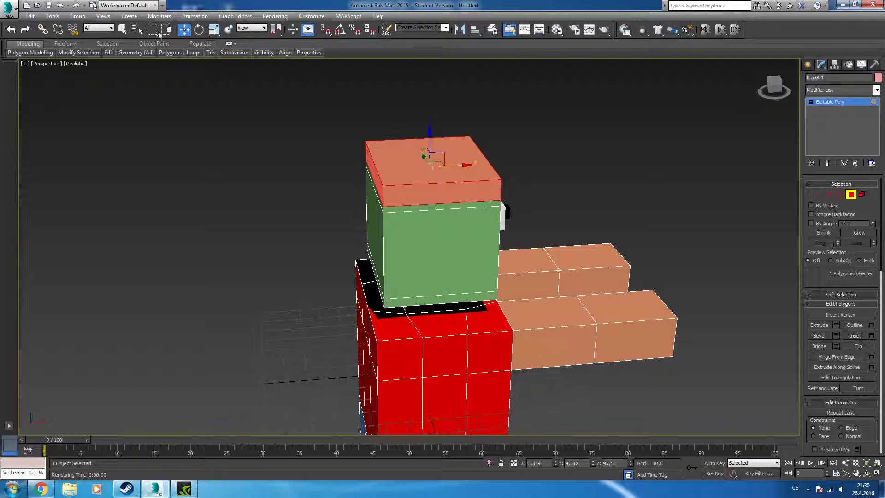
pyautogui.moveTo(109, 53)
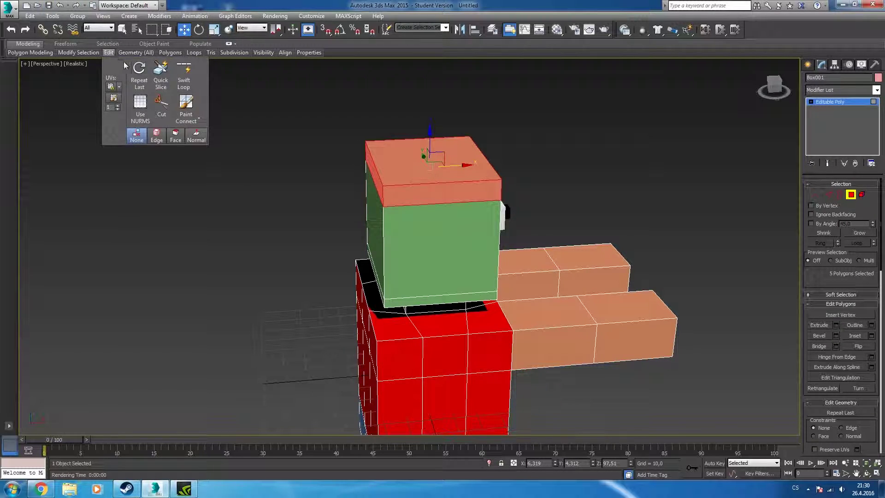
pyautogui.click(183, 74)
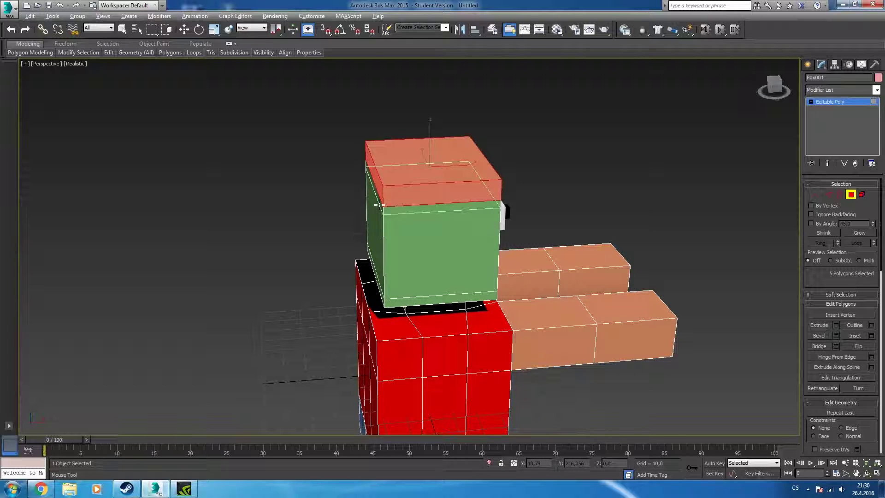
pyautogui.scroll(2, 378, 203)
pyautogui.scroll(2, 377, 202)
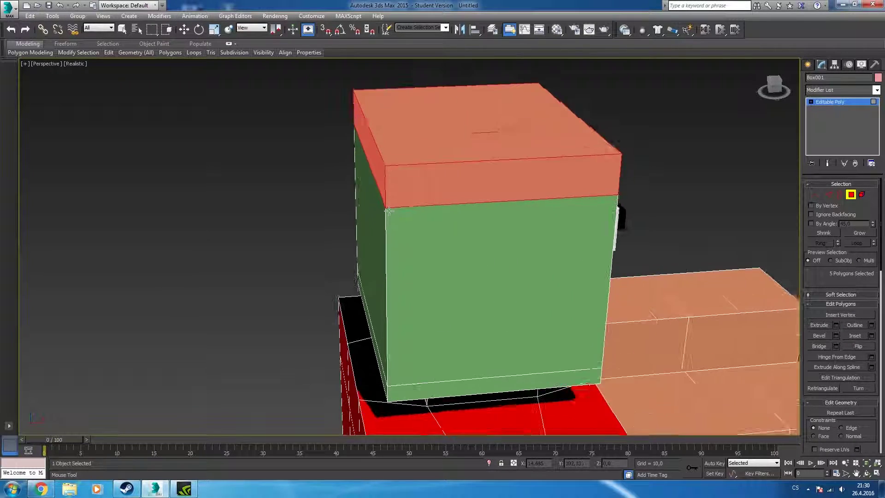
pyautogui.scroll(3, 378, 203)
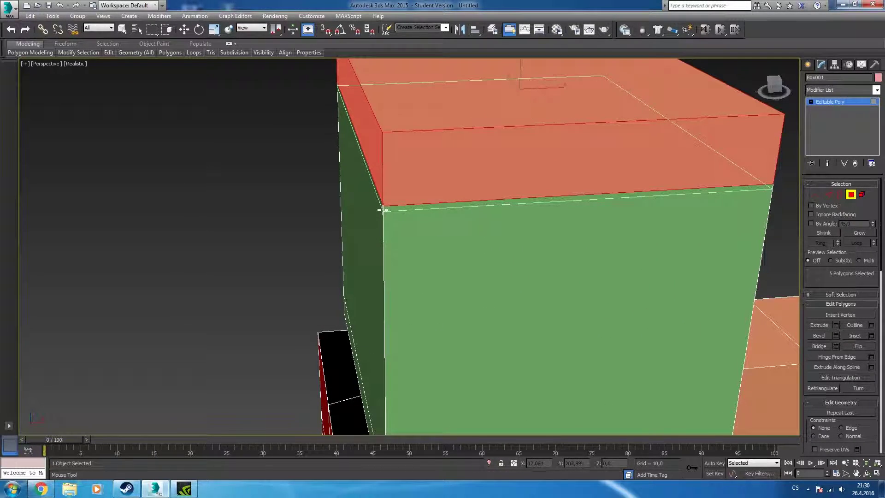
pyautogui.scroll(-1, 421, 153)
pyautogui.scroll(-3, 420, 152)
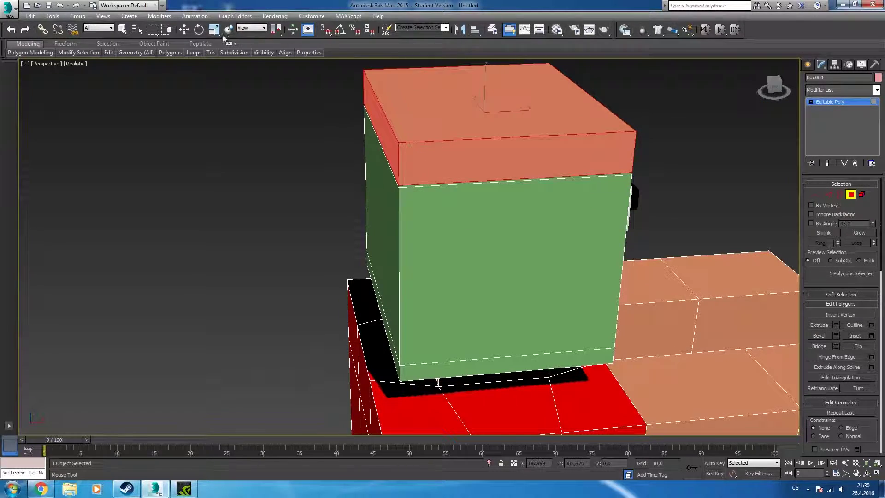
pyautogui.press('w')
pyautogui.keyDown('alt'); pyautogui.moveTo(415, 208); pyautogui.dragTo(455, 129, button='middle'); pyautogui.keyUp('alt')
pyautogui.scroll(-3, 455, 129)
pyautogui.scroll(10, 456, 129)
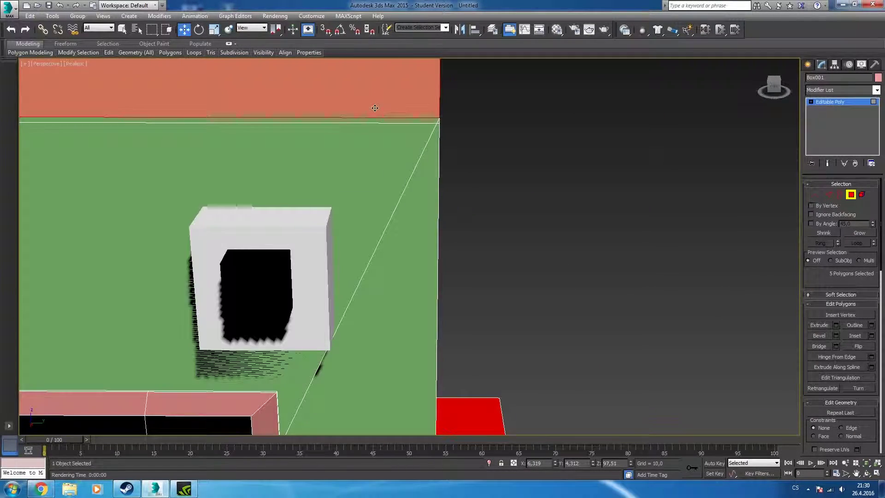
pyautogui.scroll(-5, 375, 108)
pyautogui.scroll(-3, 375, 108)
pyautogui.moveTo(375, 108); pyautogui.dragTo(401, 131, button='middle')
pyautogui.click(214, 29)
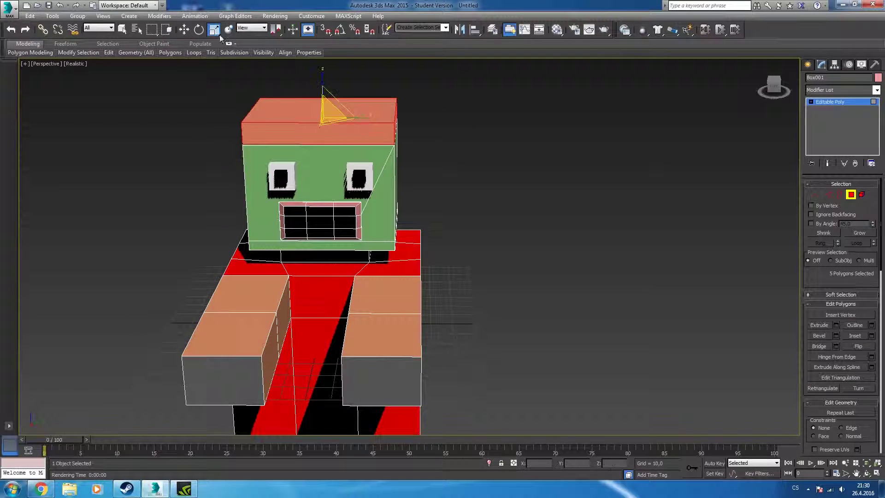
pyautogui.moveTo(343, 114)
pyautogui.mouseDown()
pyautogui.moveTo(344, 106)
pyautogui.moveTo(344, 118)
pyautogui.mouseUp()
pyautogui.moveTo(345, 115); pyautogui.dragTo(351, 105)
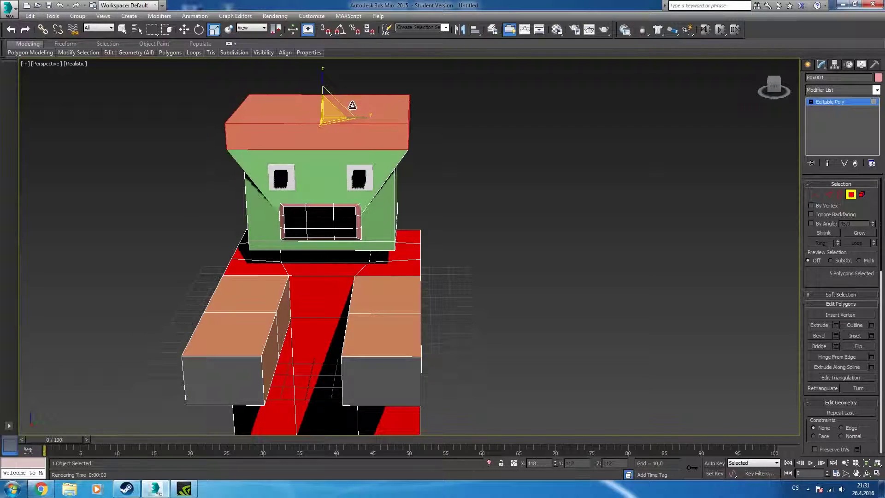
pyautogui.click(60, 5)
pyautogui.moveTo(193, 111)
pyautogui.keyDown('alt'); pyautogui.mouseDown(button='middle')
pyautogui.moveTo(266, 100)
pyautogui.moveTo(306, 139)
pyautogui.mouseUp(button='middle'); pyautogui.keyUp('alt')
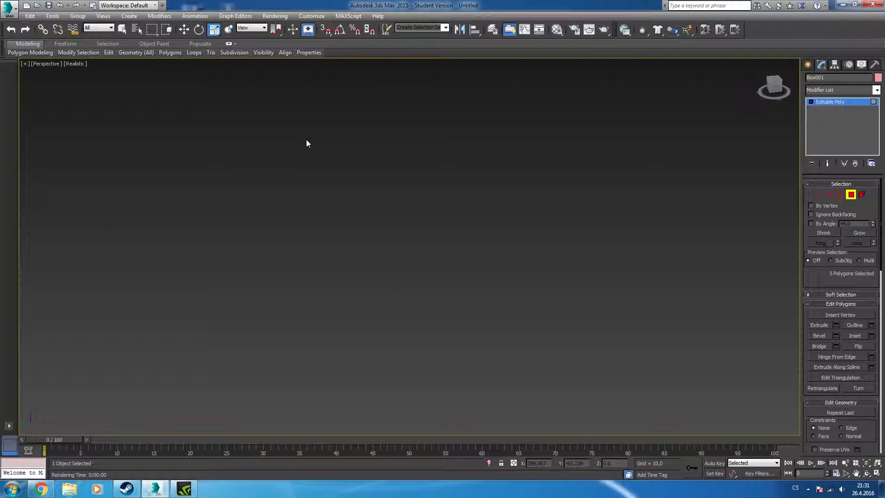
# Select the polygons of the head's top band in Polygon mode
pyautogui.click(325, 197)
pyautogui.click(851, 194)
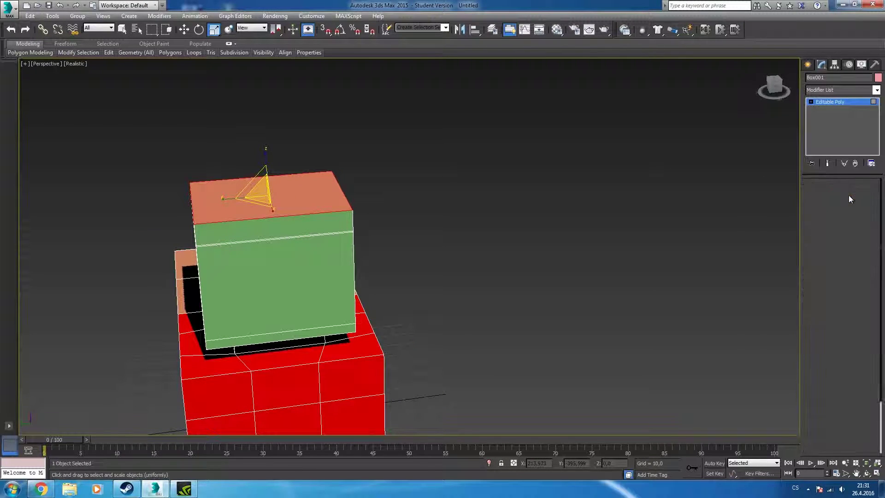
pyautogui.click(183, 33)
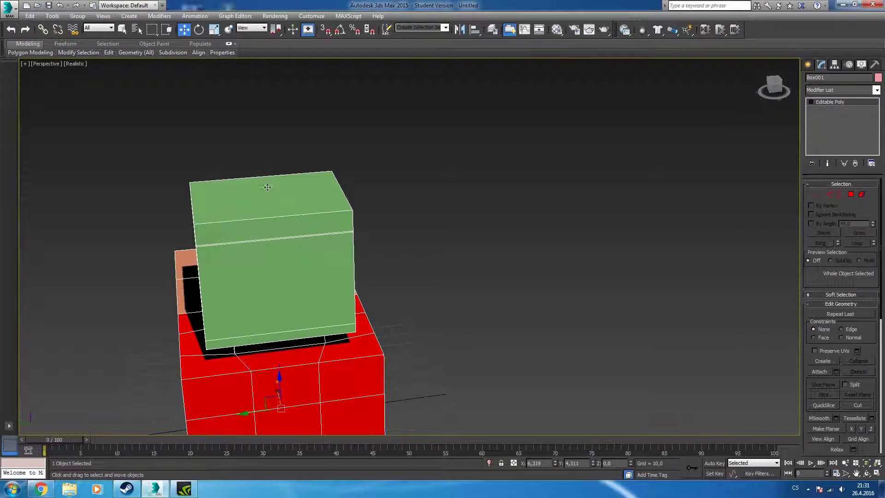
pyautogui.keyDown('alt'); pyautogui.moveTo(269, 220); pyautogui.dragTo(321, 167, button='middle'); pyautogui.keyUp('alt')
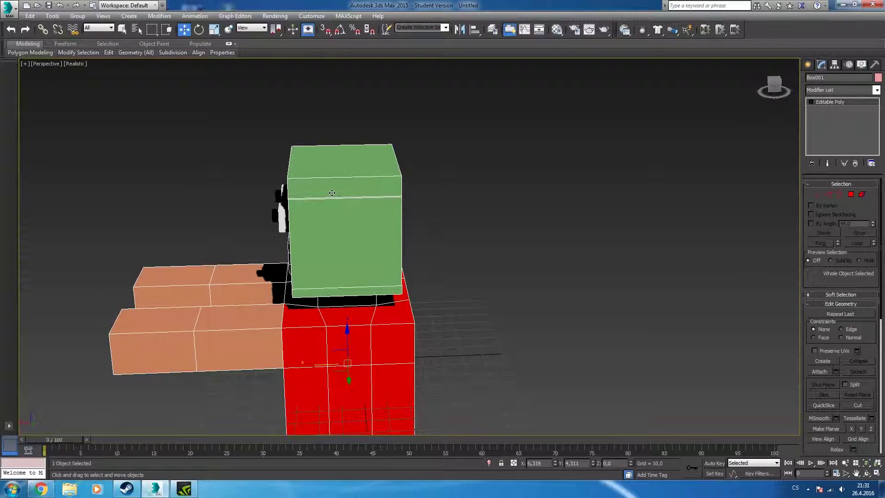
pyautogui.click(851, 194)
pyautogui.click(382, 189)
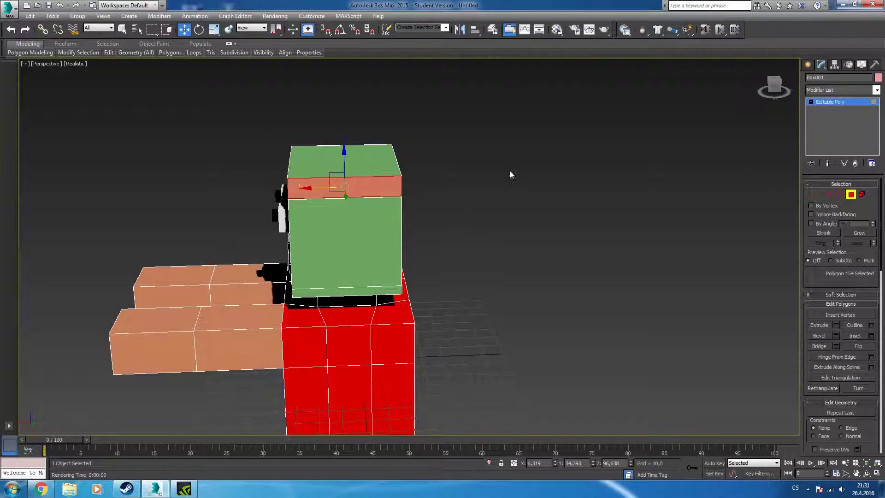
pyautogui.moveTo(510, 173)
pyautogui.keyDown('alt'); pyautogui.mouseDown(button='middle')
pyautogui.moveTo(520, 198)
pyautogui.moveTo(463, 191)
pyautogui.mouseUp(button='middle'); pyautogui.keyUp('alt')
pyautogui.keyDown('ctrl'); pyautogui.click(567, 196); pyautogui.keyUp('ctrl')
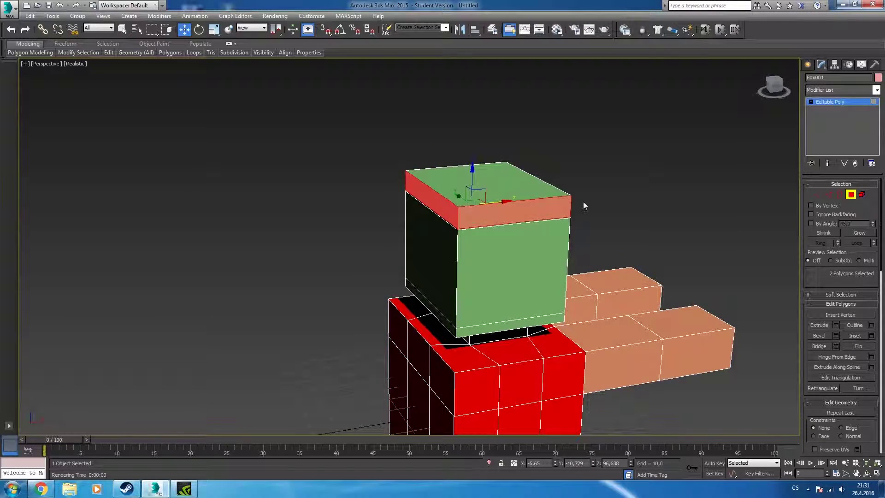
pyautogui.keyDown('alt'); pyautogui.moveTo(582, 204); pyautogui.dragTo(508, 231, button='middle'); pyautogui.keyUp('alt')
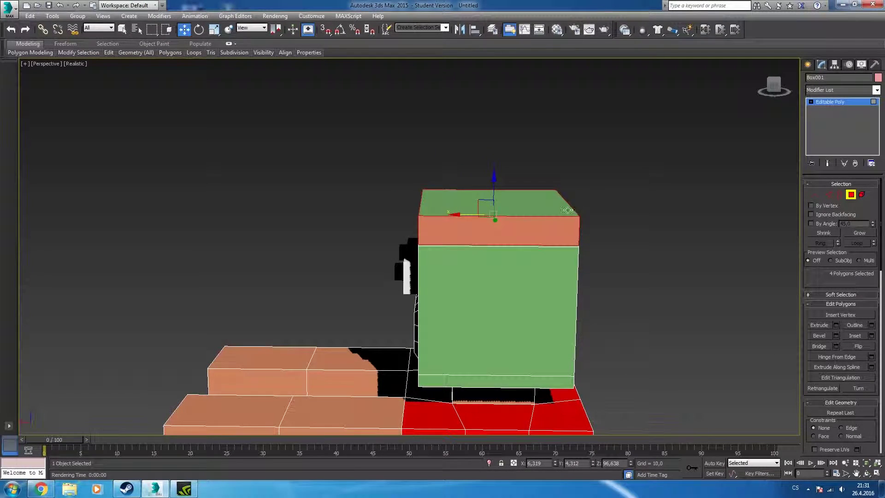
pyautogui.keyDown('alt'); pyautogui.moveTo(568, 210); pyautogui.dragTo(538, 201, button='middle'); pyautogui.keyUp('alt')
pyautogui.scroll(3, 570, 209)
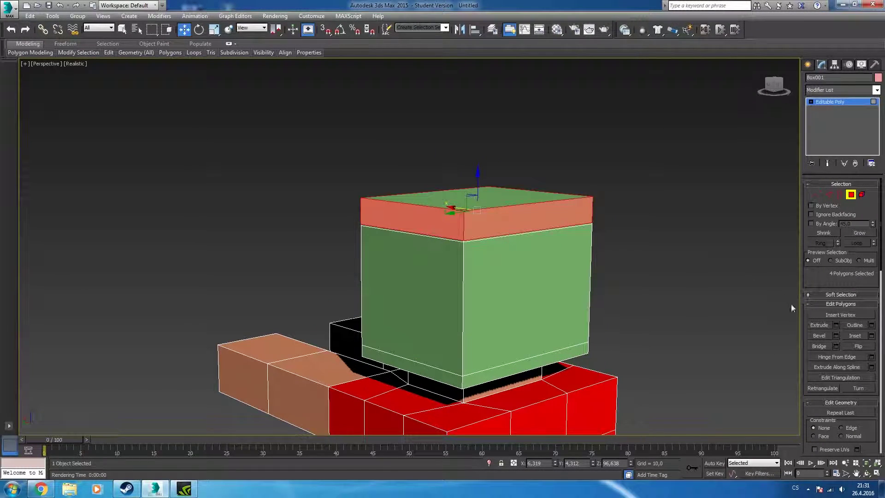
# Extrude the left top-band strip outward by 8.727
pyautogui.click(836, 325)
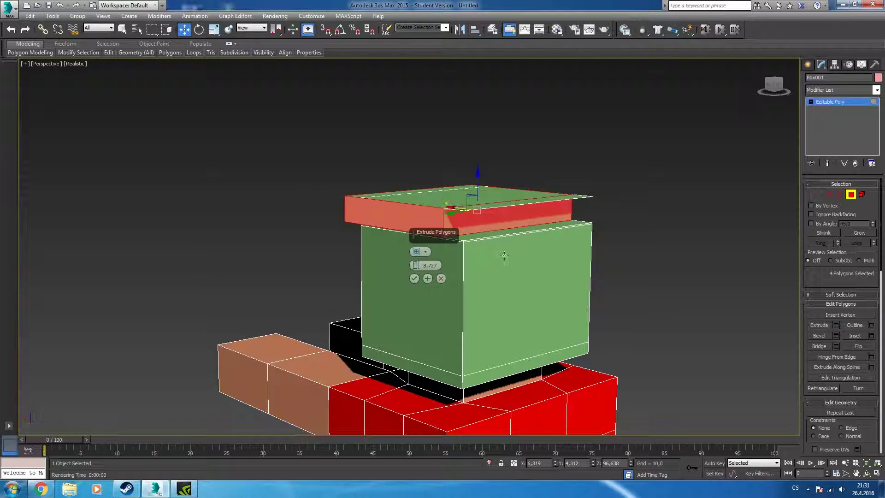
pyautogui.click(441, 279)
pyautogui.click(415, 221)
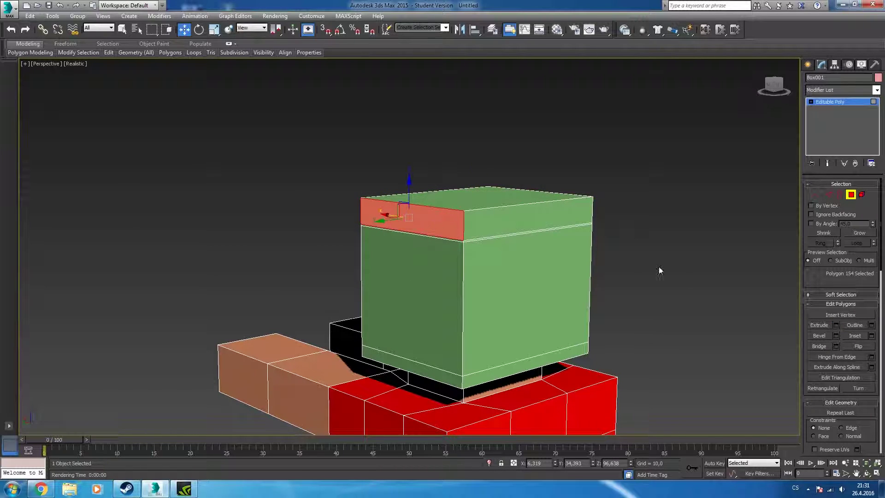
pyautogui.click(836, 325)
pyautogui.keyDown('alt'); pyautogui.moveTo(504, 226); pyautogui.dragTo(630, 226, button='middle'); pyautogui.keyUp('alt')
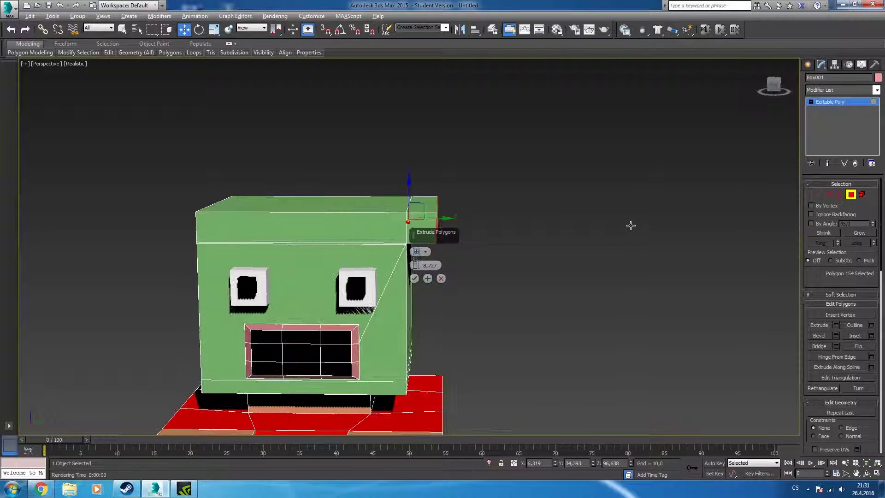
pyautogui.click(415, 279)
# Extrude the front top-band strip outward by 8.727 to form the brim
pyautogui.keyDown('alt'); pyautogui.moveTo(415, 280); pyautogui.dragTo(459, 258, button='middle'); pyautogui.keyUp('alt')
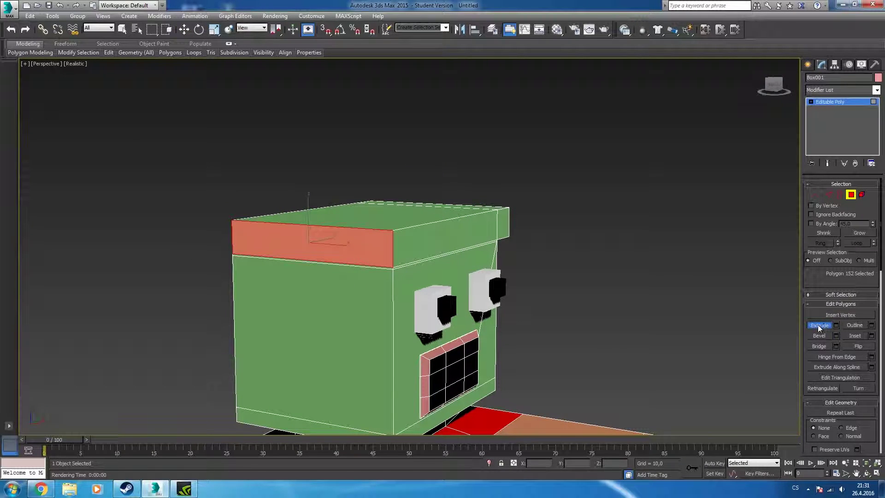
pyautogui.click(835, 326)
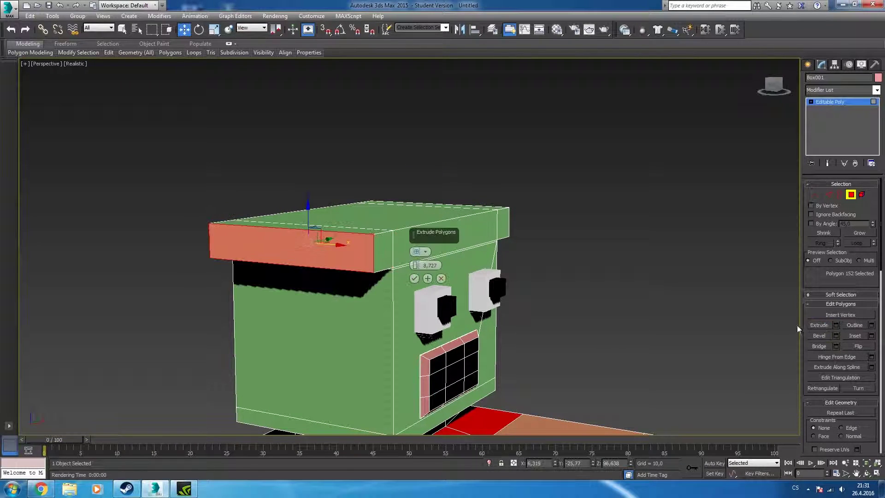
pyautogui.click(420, 280)
pyautogui.moveTo(420, 280)
pyautogui.keyDown('alt'); pyautogui.mouseDown(button='middle')
pyautogui.moveTo(502, 199)
pyautogui.moveTo(436, 206)
pyautogui.moveTo(450, 223)
pyautogui.moveTo(485, 235)
pyautogui.moveTo(515, 283)
pyautogui.moveTo(483, 232)
pyautogui.mouseUp(button='middle'); pyautogui.keyUp('alt')
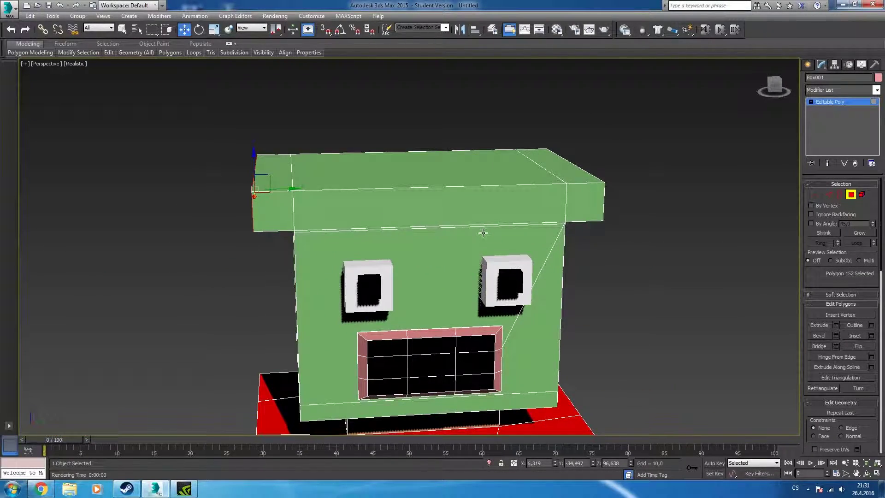
pyautogui.scroll(-3, 483, 233)
pyautogui.scroll(2, 483, 233)
pyautogui.scroll(2, 490, 220)
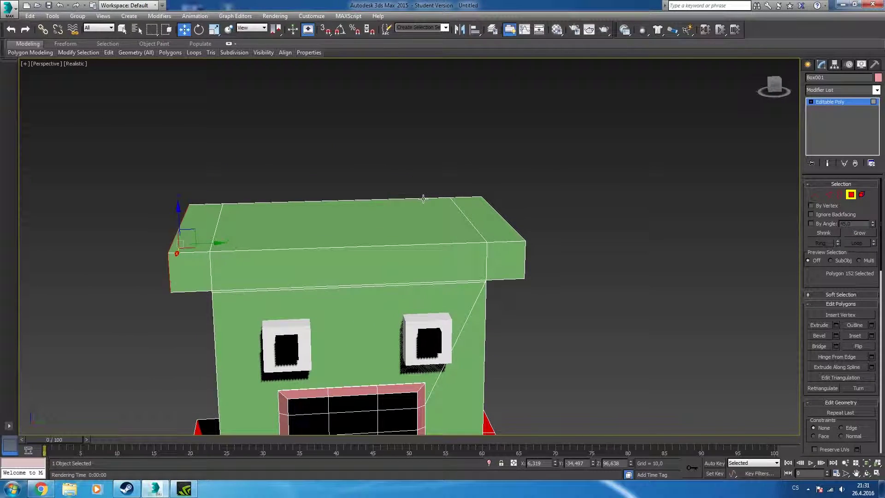
pyautogui.keyDown('alt'); pyautogui.moveTo(424, 198); pyautogui.dragTo(281, 224, button='middle'); pyautogui.keyUp('alt')
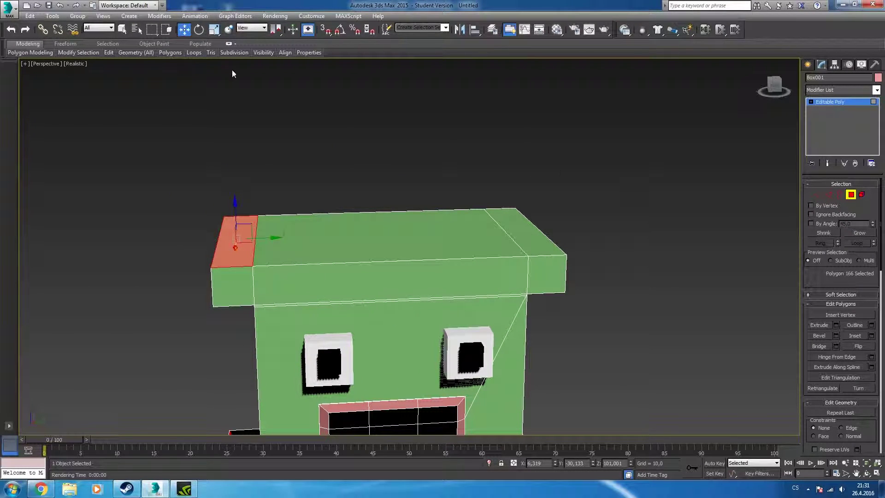
# Delete an edge from the cap's top in Edge mode
pyautogui.click(828, 195)
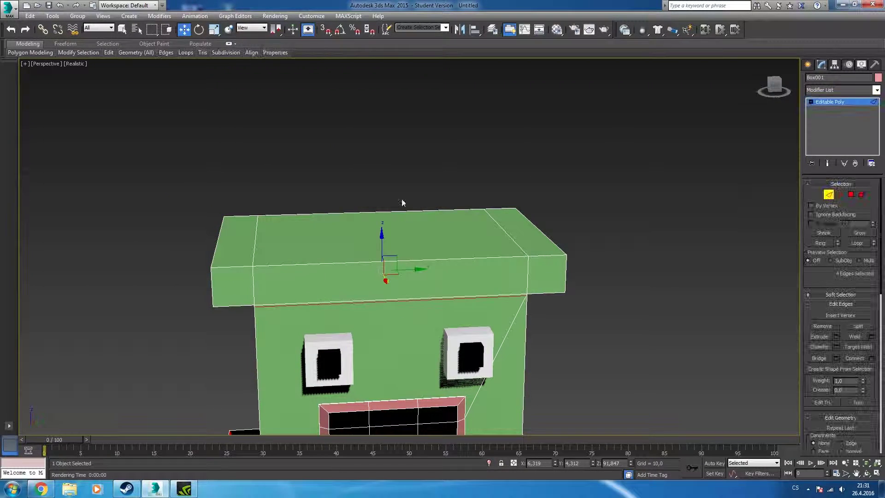
pyautogui.click(255, 246)
pyautogui.press('BackSpace')
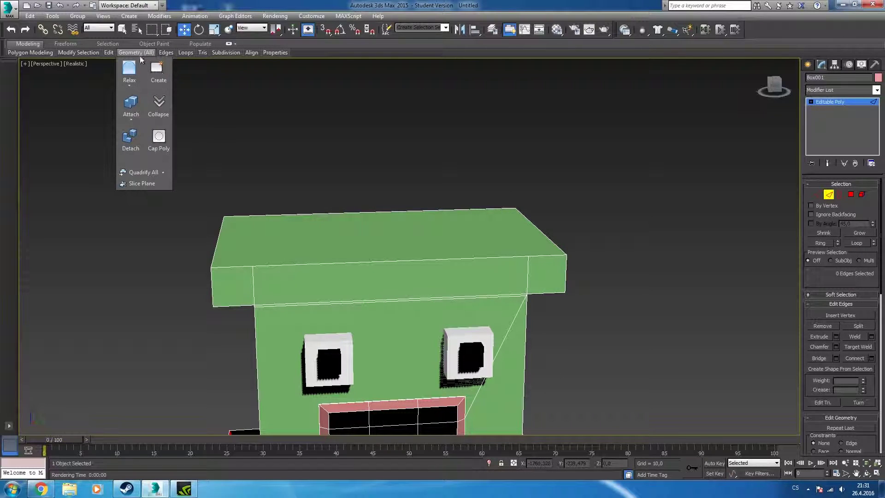
# Insert an edge loop through the middle of the cap top
pyautogui.click(183, 84)
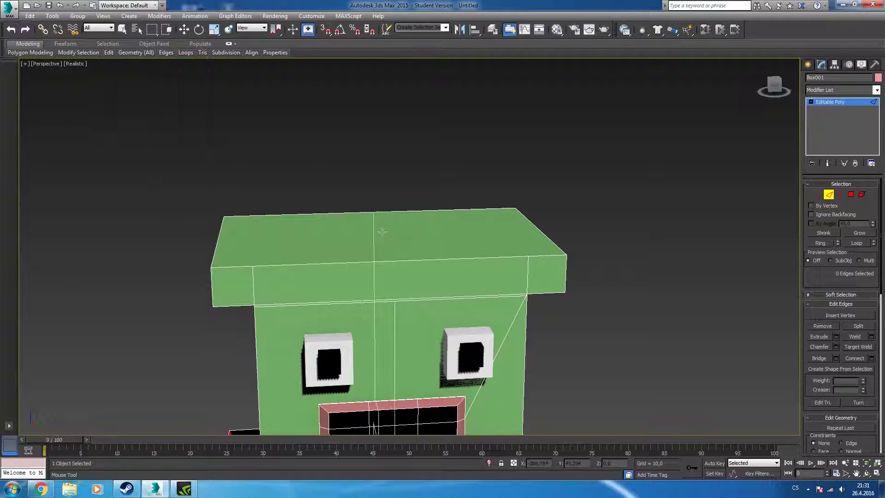
pyautogui.moveTo(376, 240)
pyautogui.keyDown('alt'); pyautogui.mouseDown(button='middle')
pyautogui.moveTo(515, 326)
pyautogui.moveTo(337, 304)
pyautogui.mouseUp(button='middle'); pyautogui.keyUp('alt')
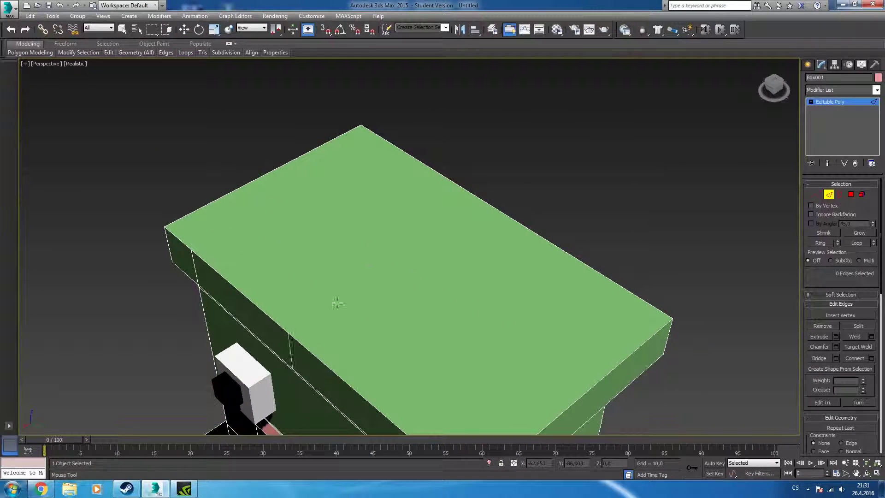
pyautogui.click(292, 325)
pyautogui.click(63, 7)
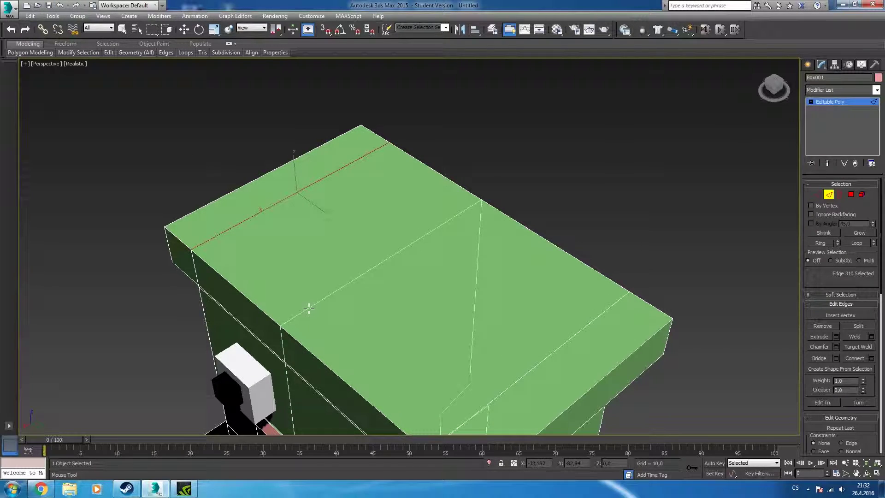
pyautogui.click(311, 311)
pyautogui.keyDown('alt'); pyautogui.moveTo(377, 187); pyautogui.dragTo(410, 176, button='middle'); pyautogui.keyUp('alt')
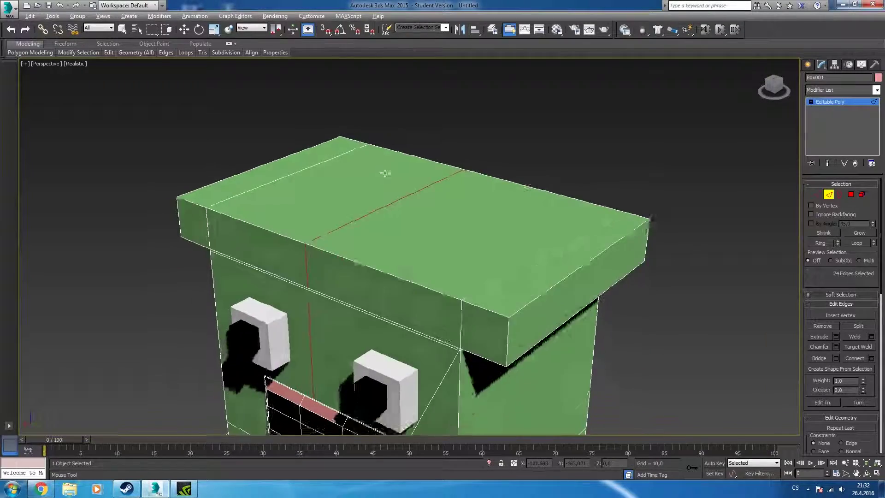
pyautogui.press('w')
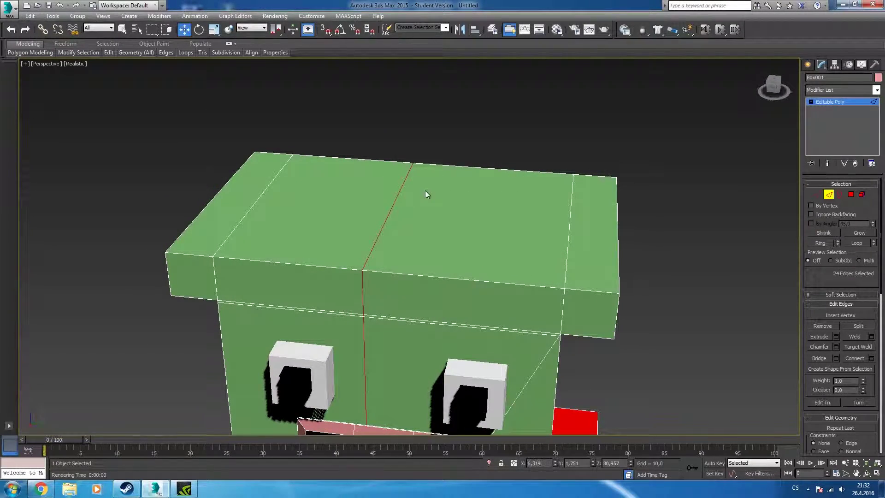
pyautogui.moveTo(427, 182)
pyautogui.keyDown('alt'); pyautogui.mouseDown(button='middle')
pyautogui.moveTo(418, 144)
pyautogui.moveTo(494, 142)
pyautogui.moveTo(416, 162)
pyautogui.mouseUp(button='middle'); pyautogui.keyUp('alt')
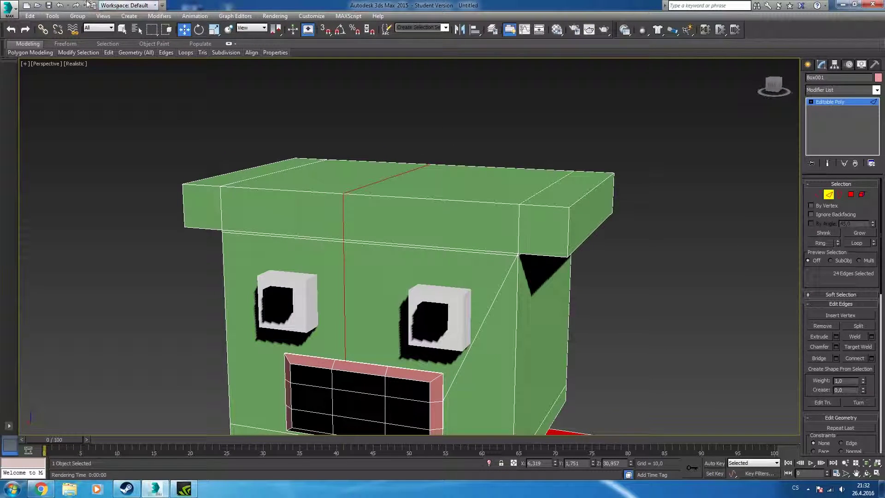
pyautogui.moveTo(360, 145)
pyautogui.keyDown('alt'); pyautogui.mouseDown(button='middle')
pyautogui.moveTo(480, 154)
pyautogui.moveTo(474, 194)
pyautogui.mouseUp(button='middle'); pyautogui.keyUp('alt')
pyautogui.scroll(-3, 474, 197)
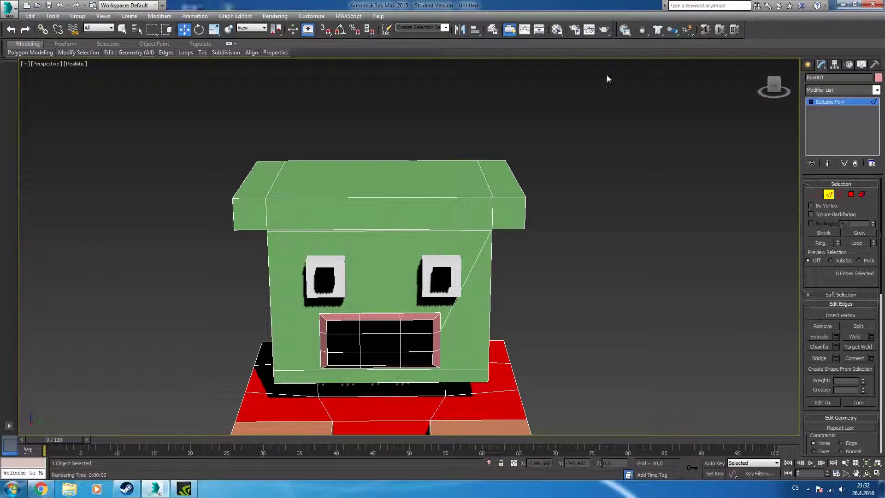
# Select the cap's top and visible brim faces in Polygon mode
pyautogui.click(851, 194)
pyautogui.keyDown('ctrl'); pyautogui.click(507, 209); pyautogui.keyUp('ctrl')
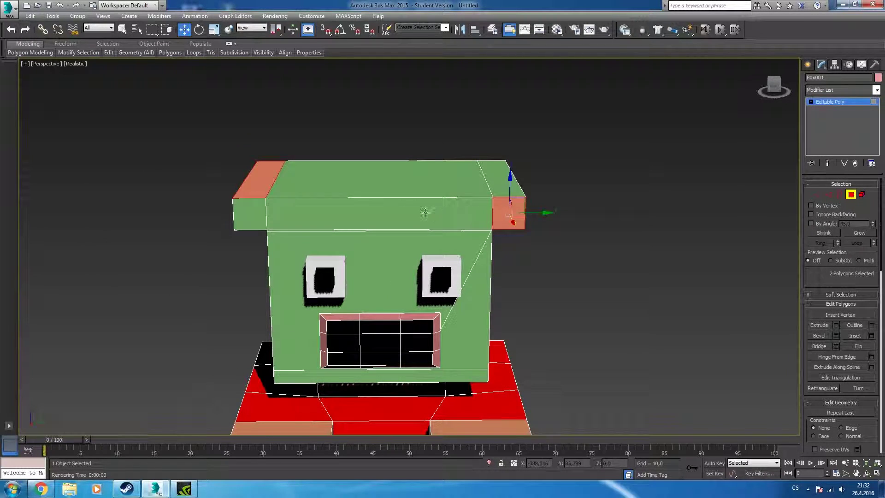
pyautogui.keyDown('ctrl'); pyautogui.click(378, 214); pyautogui.keyUp('ctrl')
pyautogui.keyDown('ctrl'); pyautogui.click(401, 183); pyautogui.keyUp('ctrl')
pyautogui.keyDown('alt'); pyautogui.moveTo(401, 183); pyautogui.dragTo(462, 174, button='middle'); pyautogui.keyUp('alt')
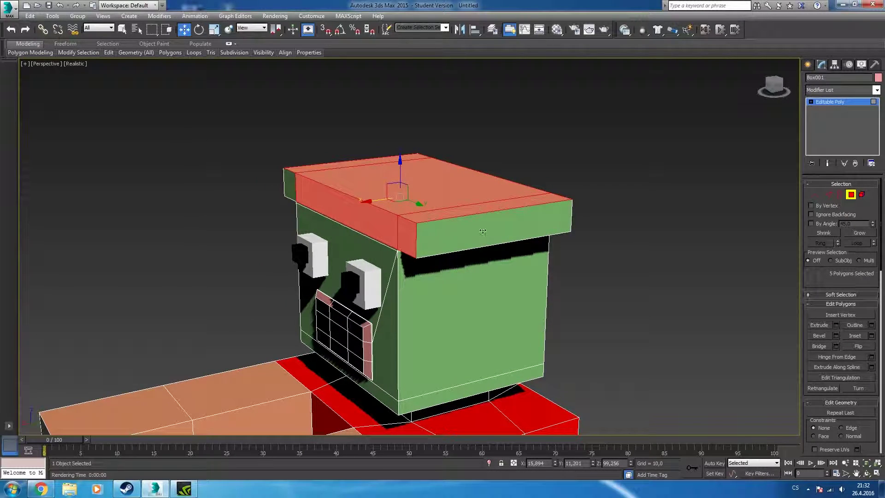
pyautogui.keyDown('ctrl'); pyautogui.click(483, 231); pyautogui.keyUp('ctrl')
pyautogui.keyDown('alt'); pyautogui.moveTo(483, 231); pyautogui.dragTo(436, 206, button='middle'); pyautogui.keyUp('alt')
pyautogui.keyDown('ctrl'); pyautogui.click(362, 258); pyautogui.keyUp('ctrl')
pyautogui.keyDown('ctrl'); pyautogui.click(286, 260); pyautogui.keyUp('ctrl')
# Add the hidden brim, side and top faces, completing the cap's 13 polygons
pyautogui.moveTo(248, 245)
pyautogui.keyDown('alt'); pyautogui.mouseDown(button='middle')
pyautogui.moveTo(231, 230)
pyautogui.moveTo(421, 182)
pyautogui.mouseUp(button='middle'); pyautogui.keyUp('alt')
pyautogui.keyDown('ctrl'); pyautogui.click(258, 240); pyautogui.keyUp('ctrl')
pyautogui.keyDown('ctrl'); pyautogui.click(214, 213); pyautogui.keyUp('ctrl')
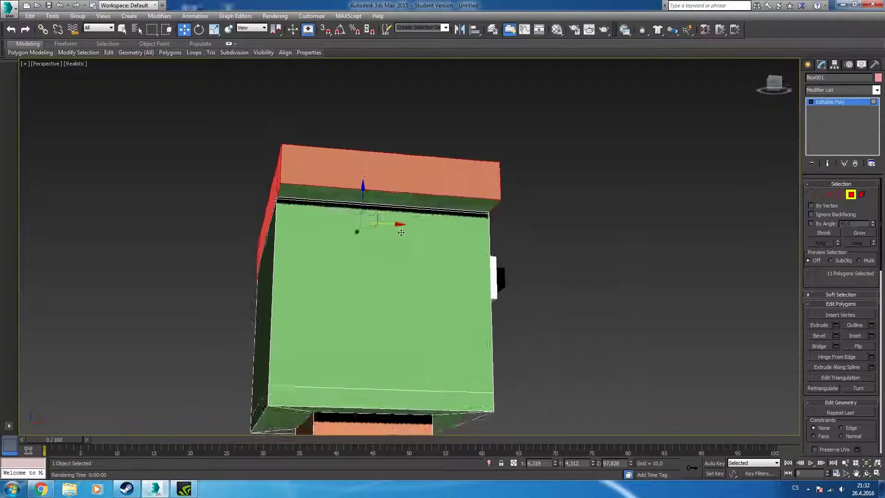
pyautogui.keyDown('ctrl'); pyautogui.click(421, 185); pyautogui.keyUp('ctrl')
pyautogui.moveTo(556, 189)
pyautogui.keyDown('alt'); pyautogui.mouseDown(button='middle')
pyautogui.moveTo(449, 207)
pyautogui.moveTo(446, 180)
pyautogui.moveTo(466, 164)
pyautogui.mouseUp(button='middle'); pyautogui.keyUp('alt')
pyautogui.keyDown('ctrl'); pyautogui.click(451, 205); pyautogui.keyUp('ctrl')
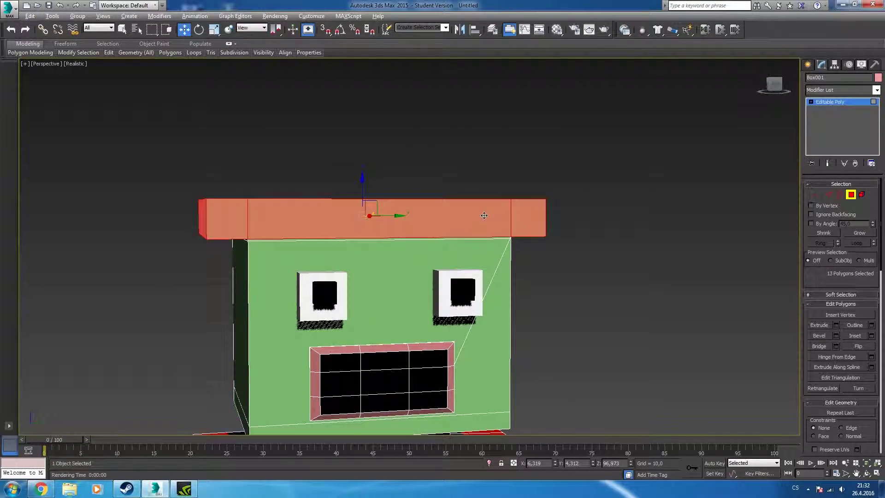
pyautogui.keyDown('alt'); pyautogui.moveTo(484, 213); pyautogui.dragTo(479, 217, button='middle'); pyautogui.keyUp('alt')
# Set a fresh material's Diffuse colour to near-black and preview its sample sphere
pyautogui.press('m')
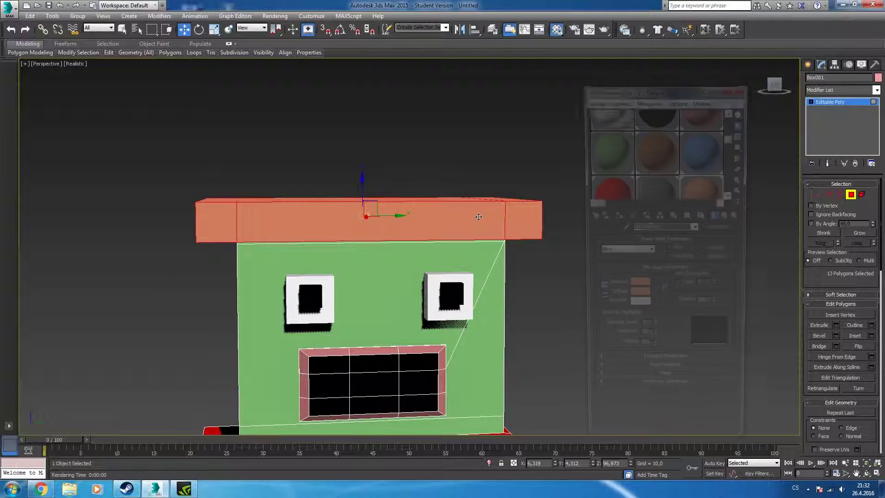
pyautogui.moveTo(732, 137); pyautogui.dragTo(732, 178)
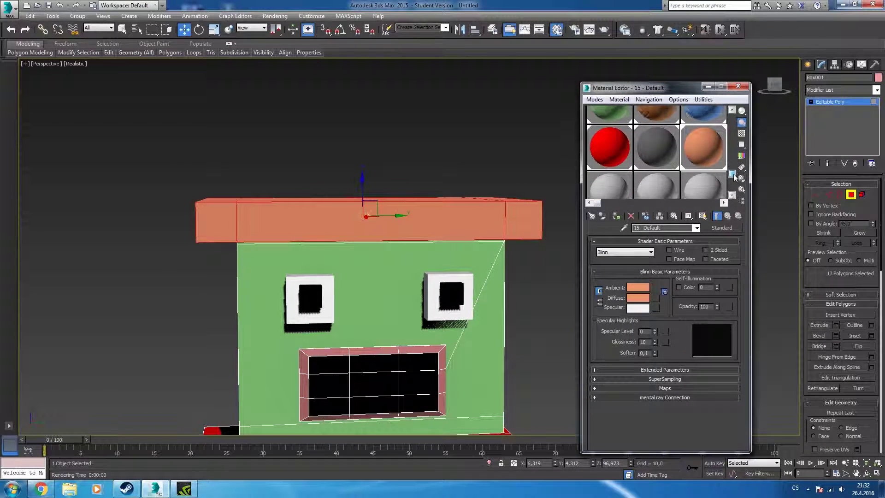
pyautogui.click(638, 297)
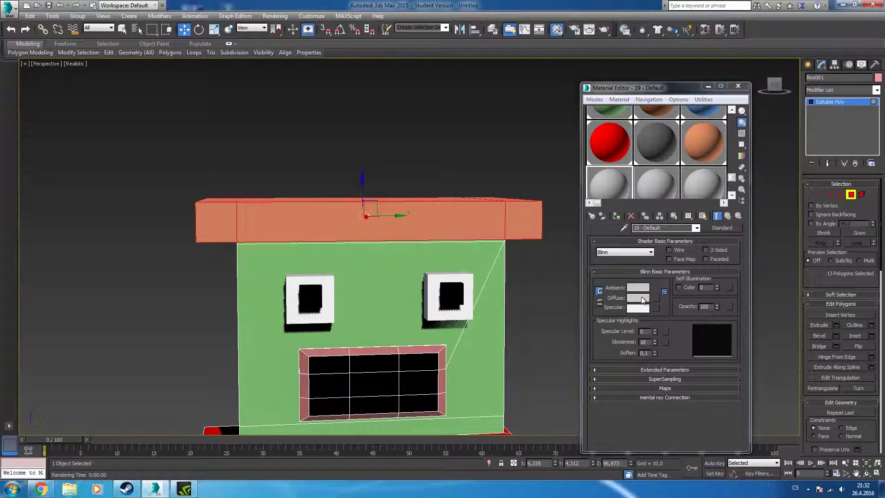
pyautogui.moveTo(275, 105); pyautogui.dragTo(274, 62)
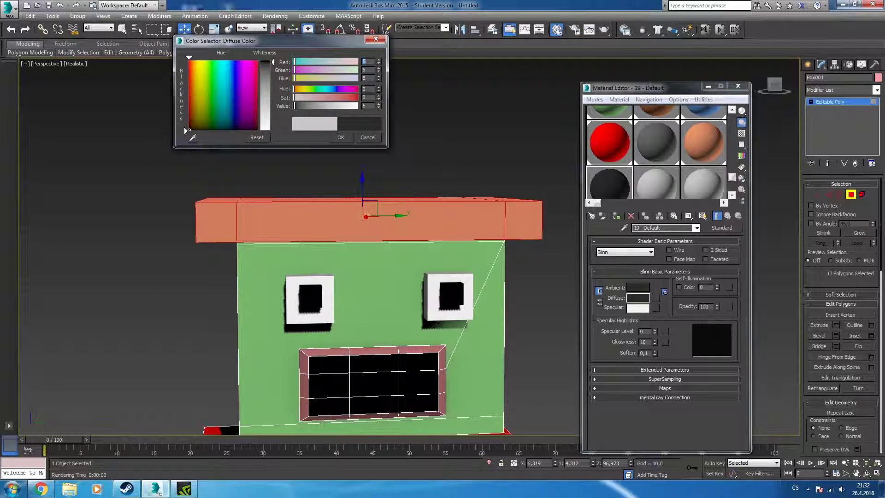
pyautogui.click(341, 137)
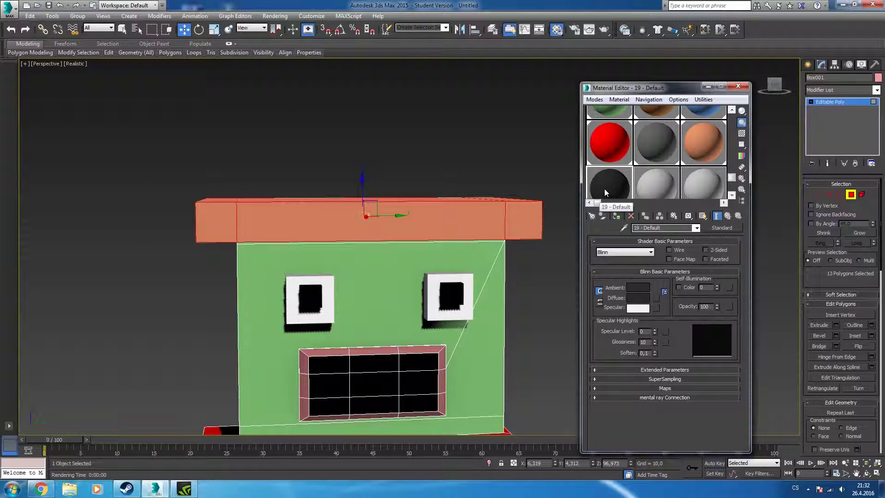
pyautogui.doubleClick(604, 189)
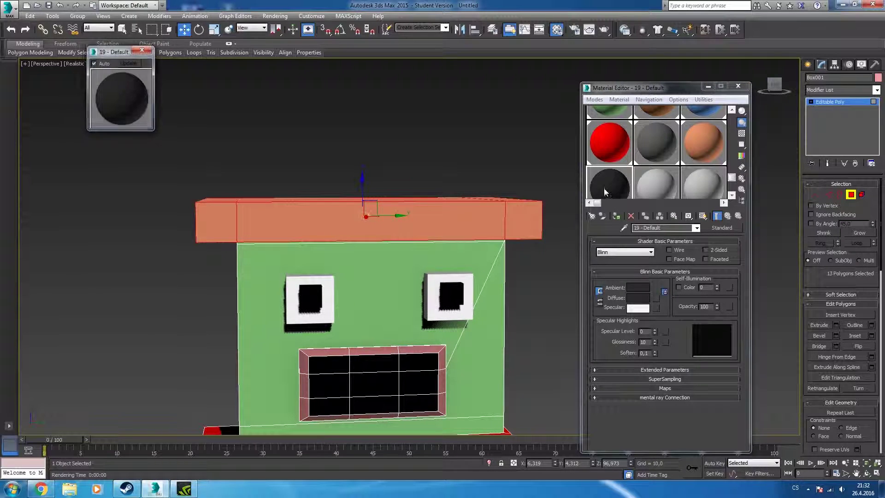
pyautogui.click(149, 51)
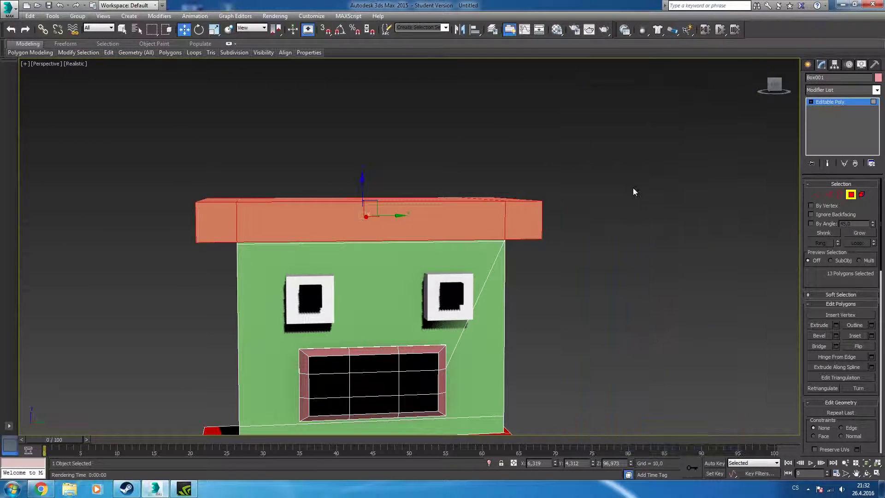
# Change the 19 - Default material's Diffuse colour to bright yellow
pyautogui.click(638, 299)
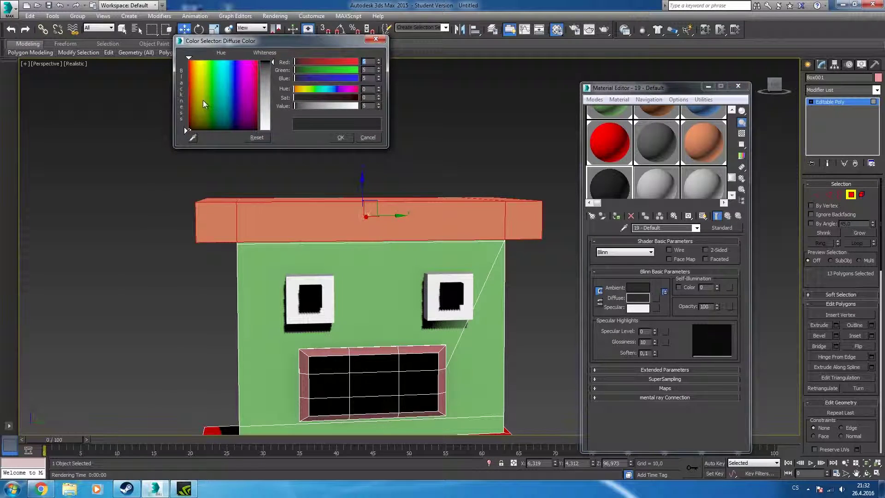
pyautogui.click(199, 84)
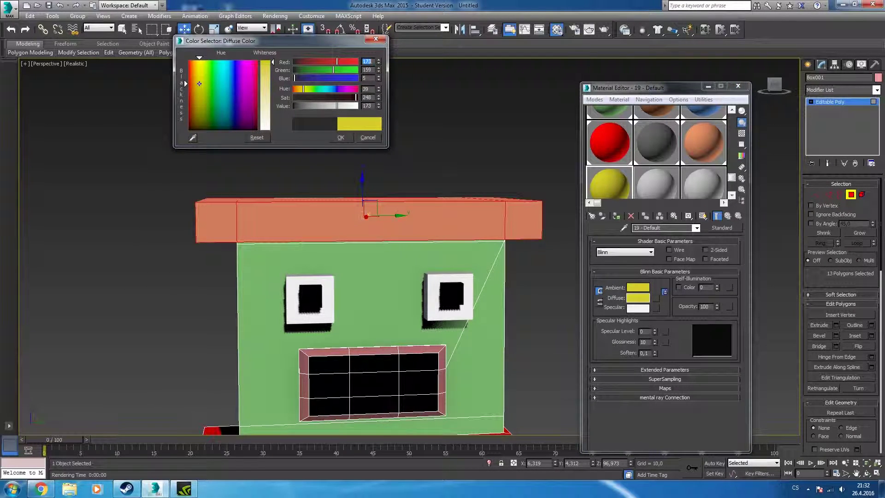
pyautogui.moveTo(199, 83); pyautogui.dragTo(200, 82)
pyautogui.click(341, 137)
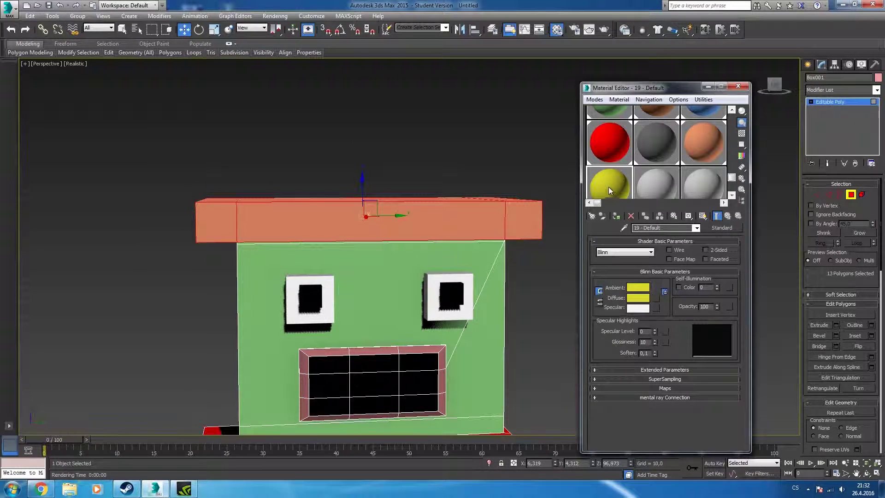
pyautogui.scroll(-5, 454, 221)
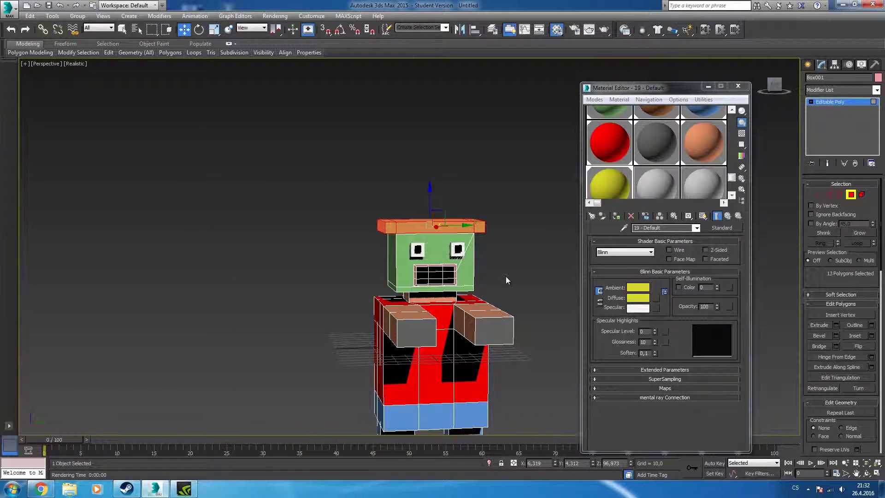
# Test-render the yellow-capped character from the front, then close the render and Material Editor
pyautogui.hotkey('shift', 'q')
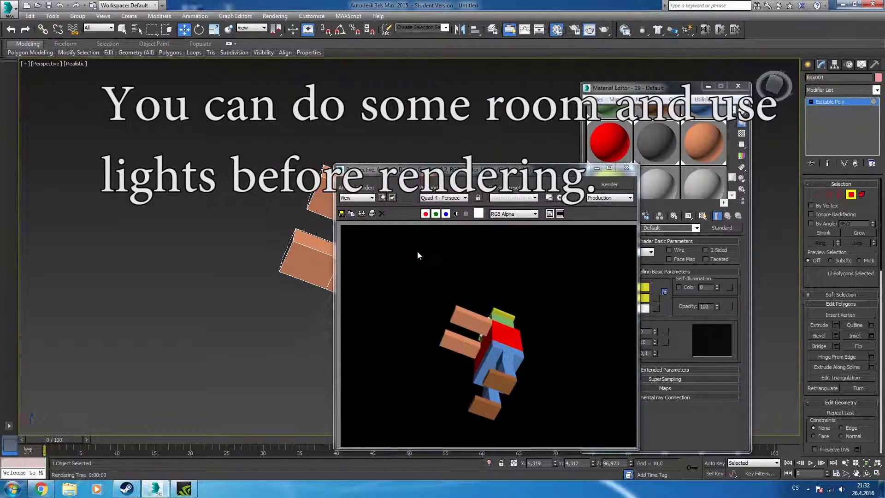
pyautogui.click(626, 170)
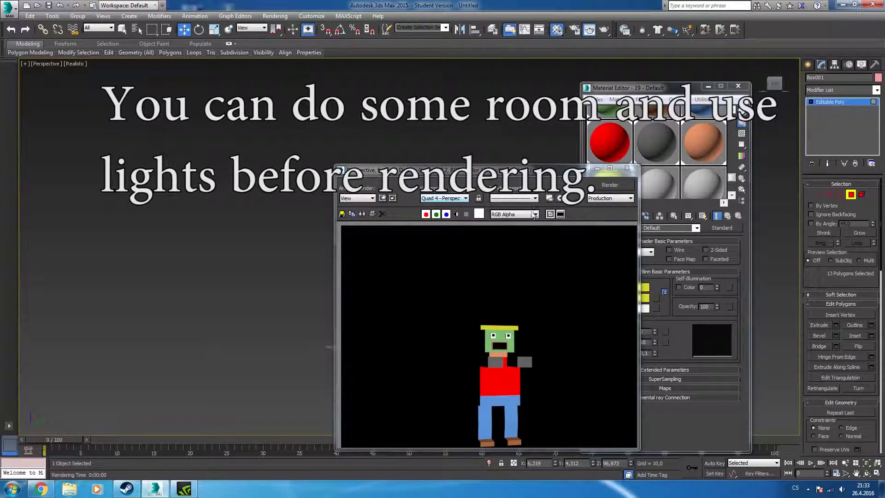
pyautogui.click(627, 169)
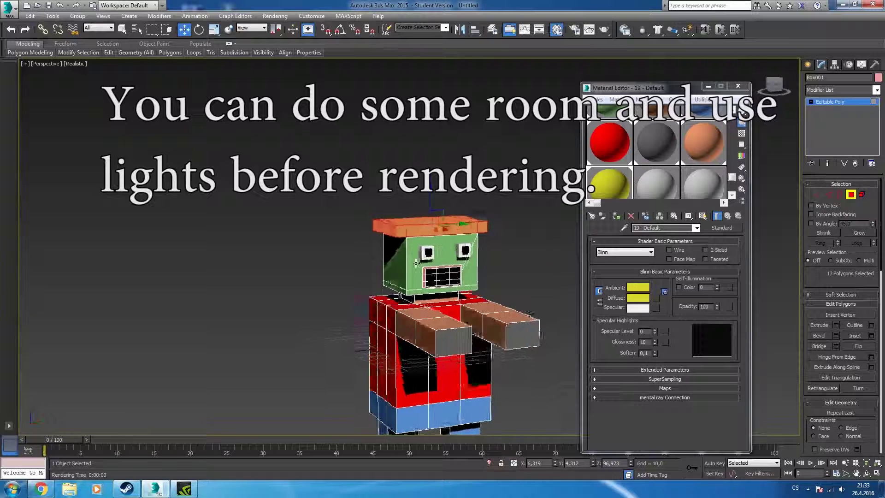
pyautogui.click(738, 86)
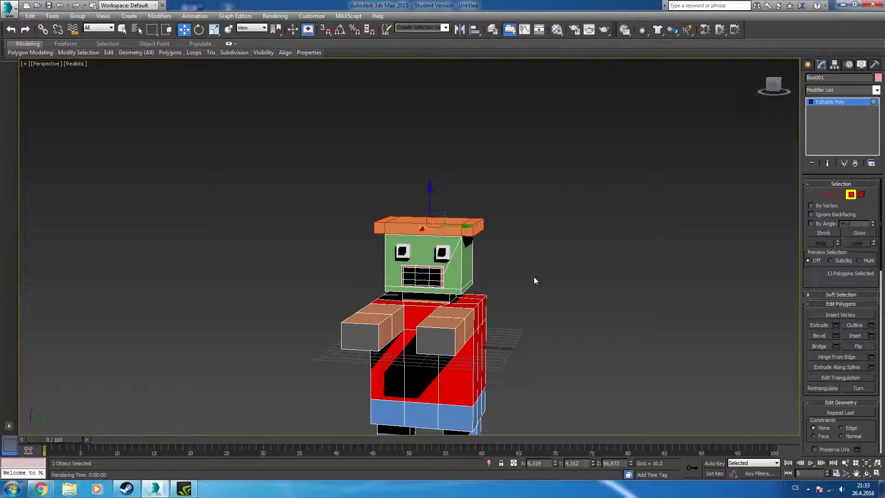
# Deselect the cap faces and convert the model back to a whole Editable Poly
pyautogui.click(569, 259)
pyautogui.moveTo(565, 262)
pyautogui.keyDown('alt'); pyautogui.mouseDown(button='middle')
pyautogui.moveTo(499, 208)
pyautogui.moveTo(488, 300)
pyautogui.moveTo(595, 217)
pyautogui.mouseUp(button='middle'); pyautogui.keyUp('alt')
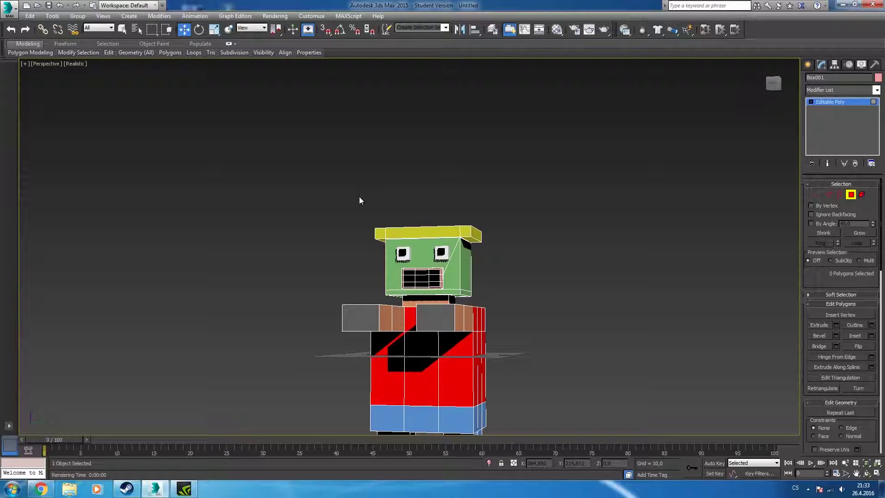
pyautogui.scroll(-3, 359, 196)
pyautogui.moveTo(308, 173); pyautogui.dragTo(467, 415)
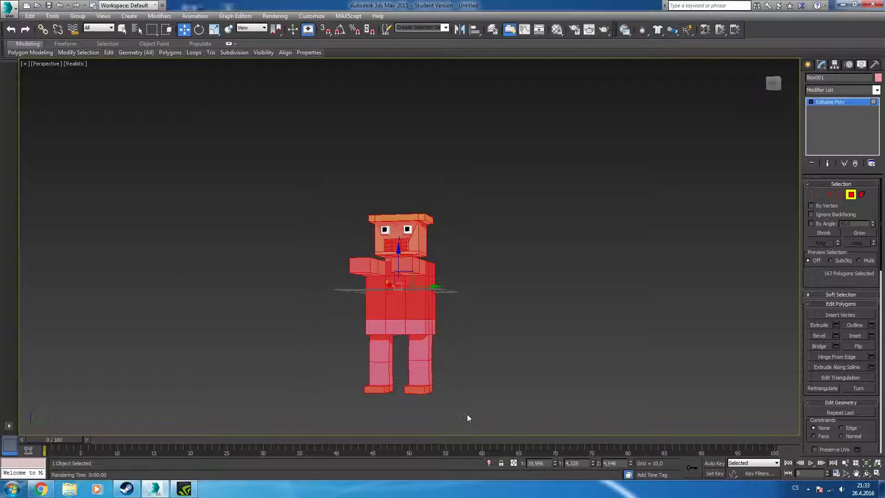
pyautogui.rightClick(403, 294)
pyautogui.click(539, 390)
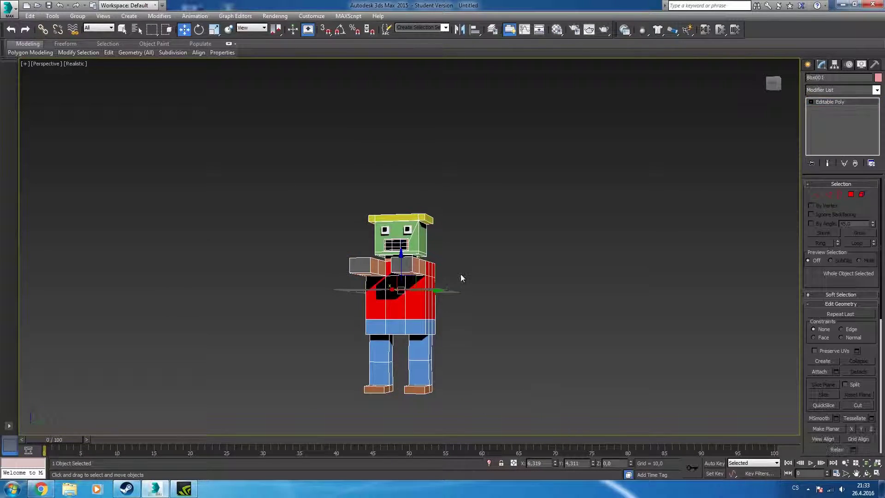
# Clear the selection to show the finished character with its yellow cap
pyautogui.keyDown('alt'); pyautogui.moveTo(498, 238); pyautogui.dragTo(521, 267, button='middle'); pyautogui.keyUp('alt')
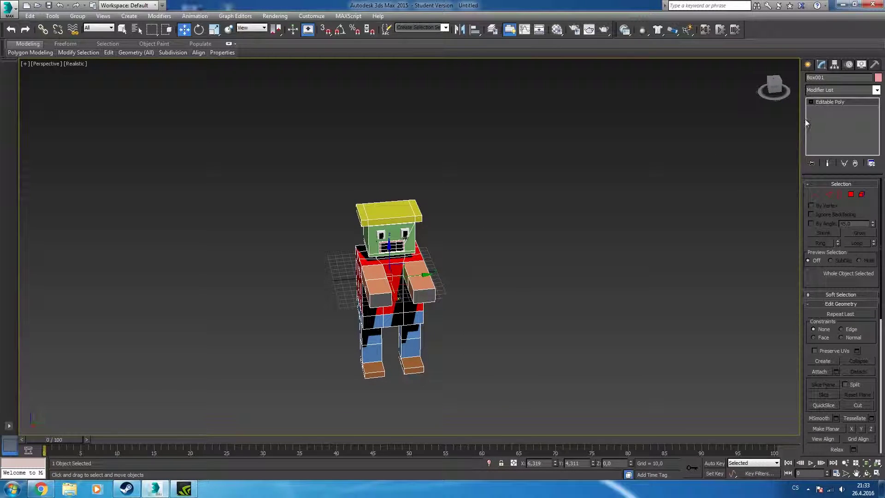
pyautogui.click(807, 65)
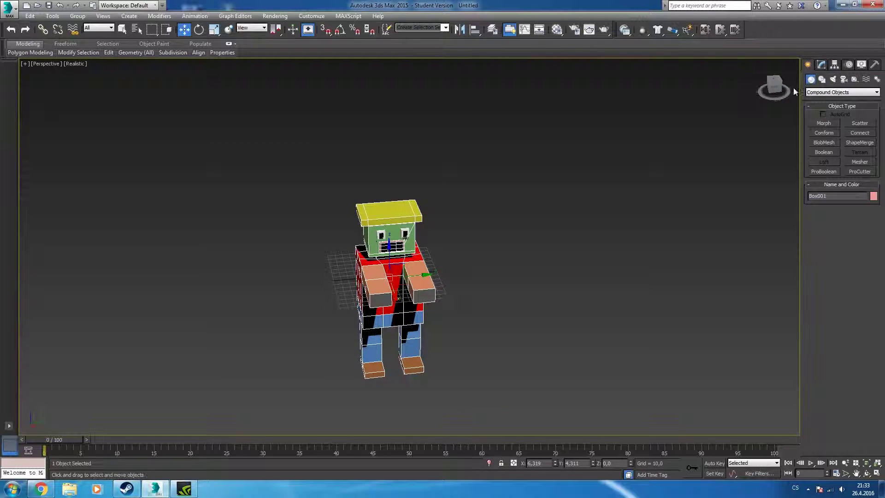
pyautogui.keyDown('alt'); pyautogui.moveTo(549, 244); pyautogui.dragTo(535, 227, button='middle'); pyautogui.keyUp('alt')
pyautogui.click(405, 231)
pyautogui.scroll(10, 413, 268)
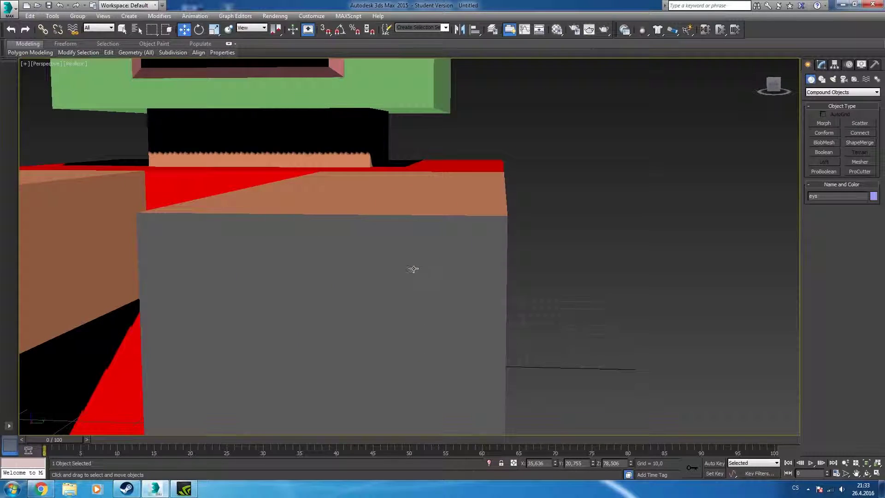
pyautogui.scroll(-6, 370, 215)
pyautogui.scroll(-3, 370, 215)
pyautogui.click(480, 222)
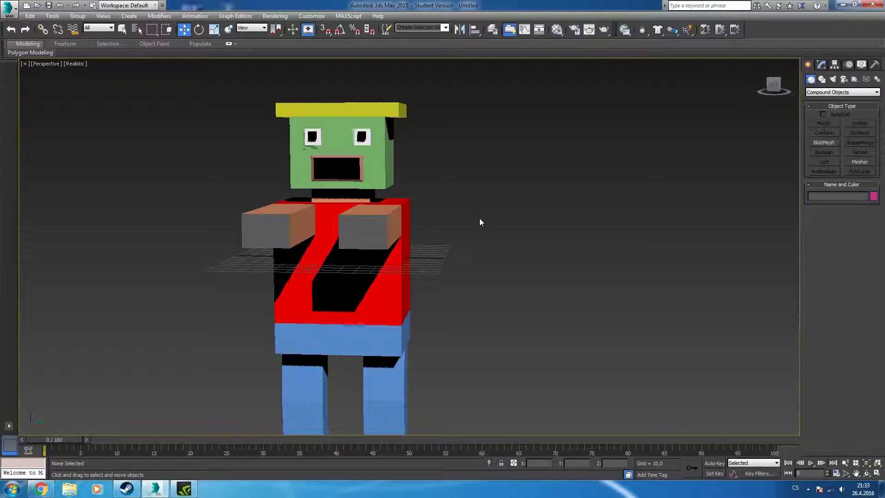
pyautogui.scroll(-3, 480, 222)
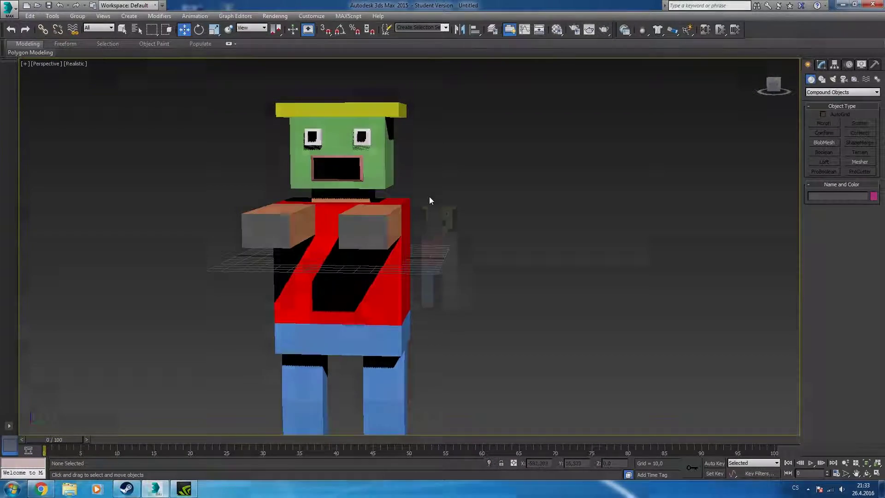